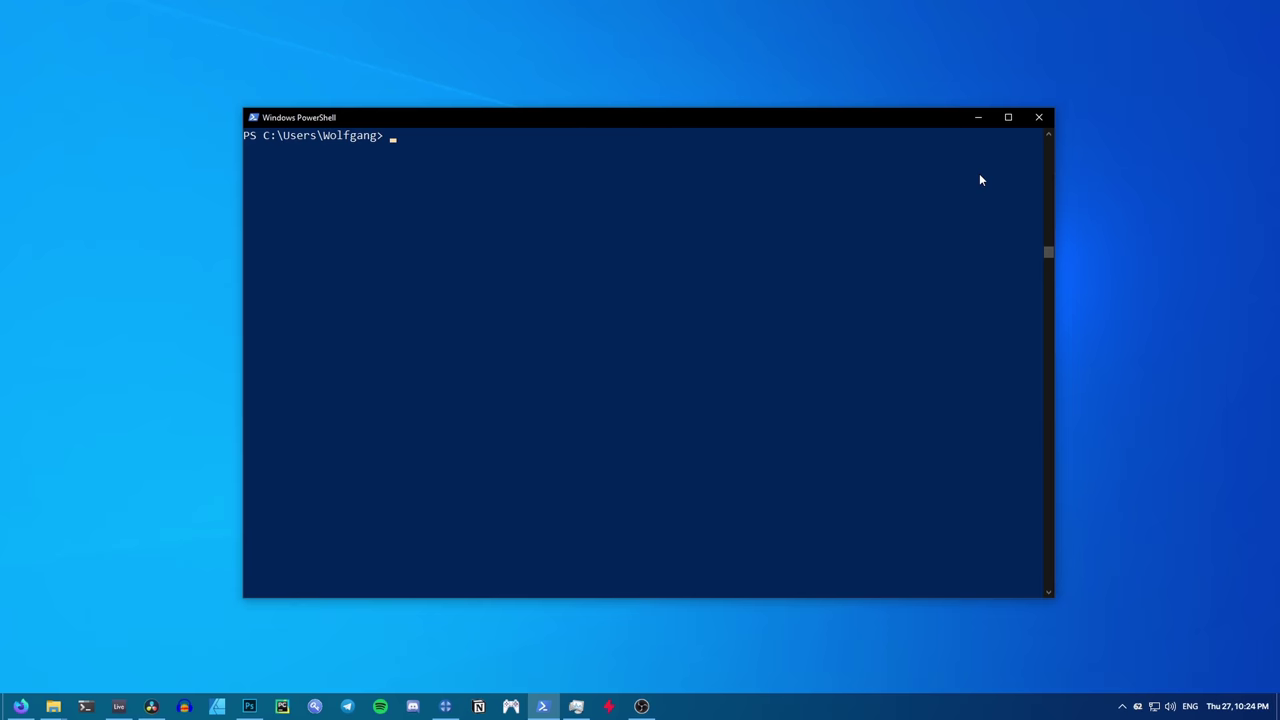
key("Return")
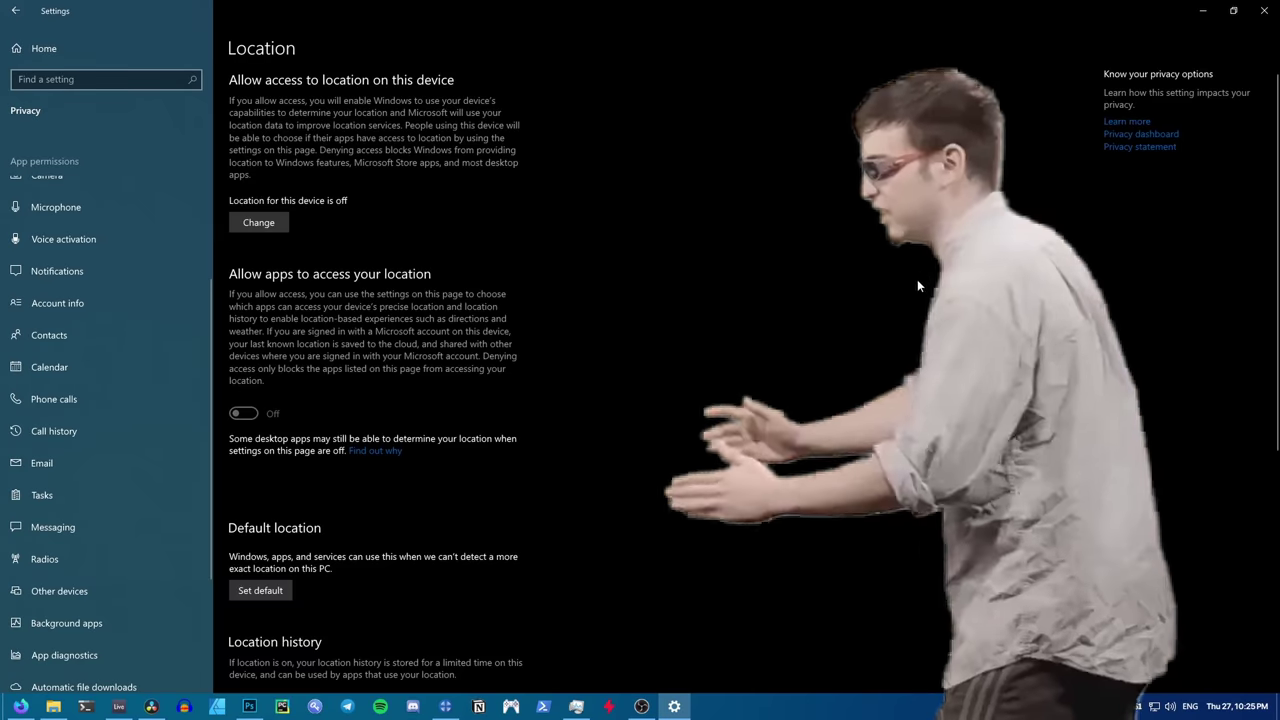
- Look through the Location, Account info, Notifications and Voice activation pages of the Windows privacy settings
scroll(214, 342, "down", 5)
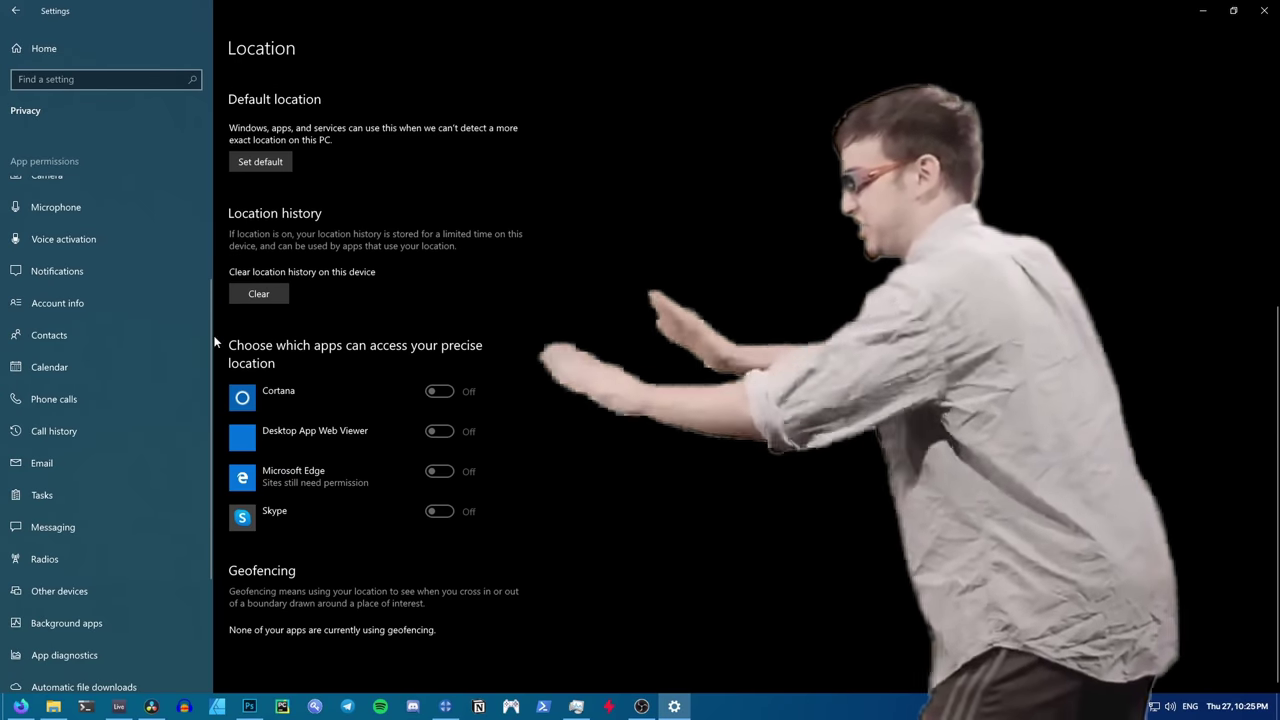
left_click(205, 336)
left_click(160, 304)
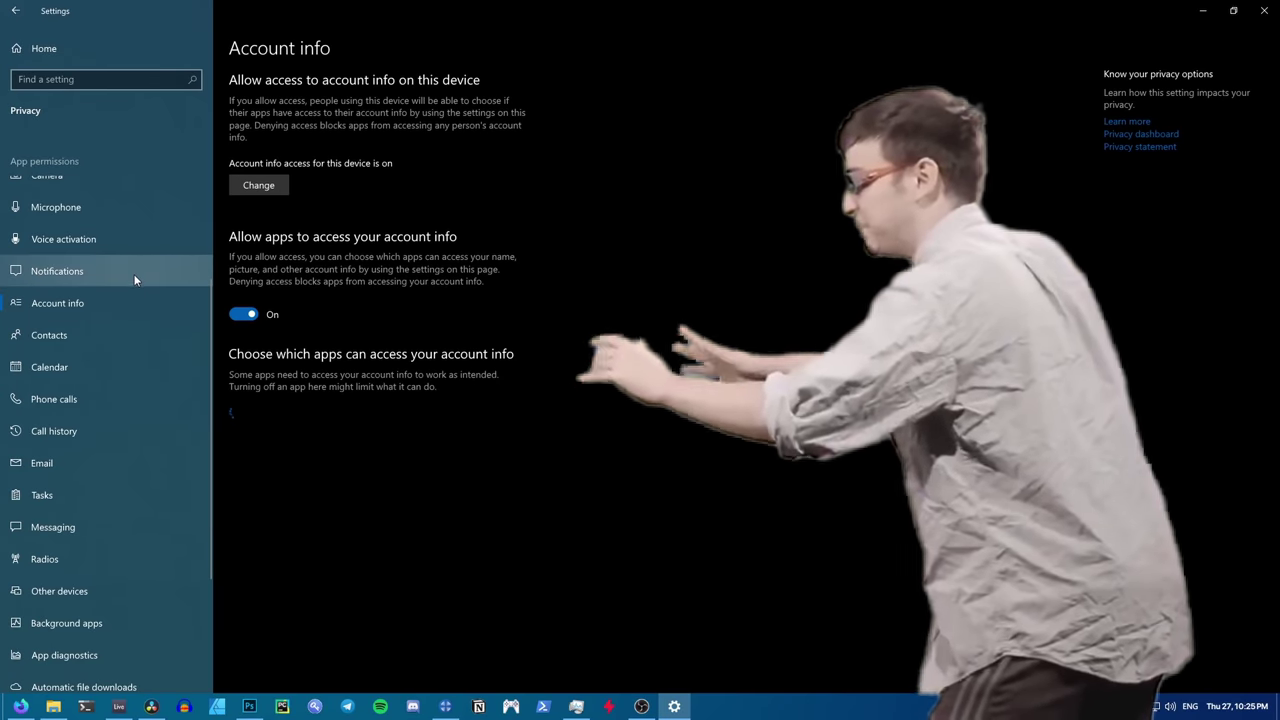
left_click(135, 277)
left_click(149, 243)
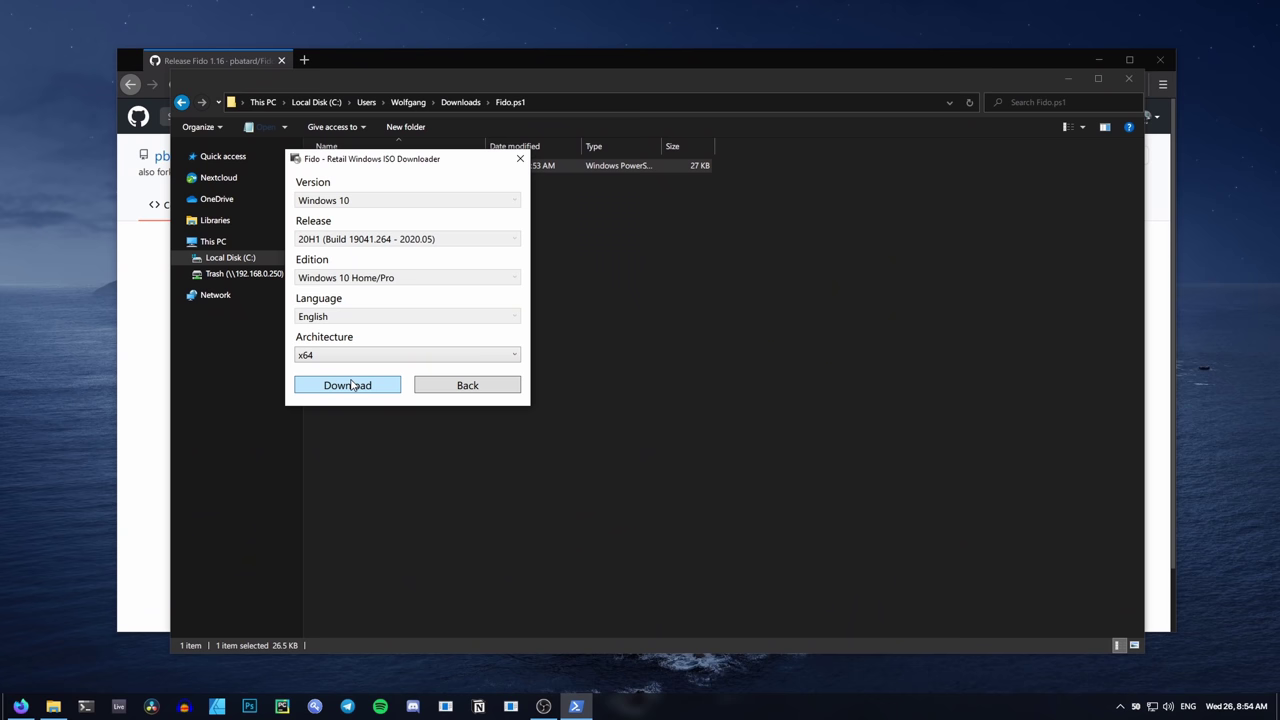
- Download the 64-bit English Windows 10 Home/Pro ISO, release 20H1 (Build 19041.264), with Fido
left_click(347, 385)
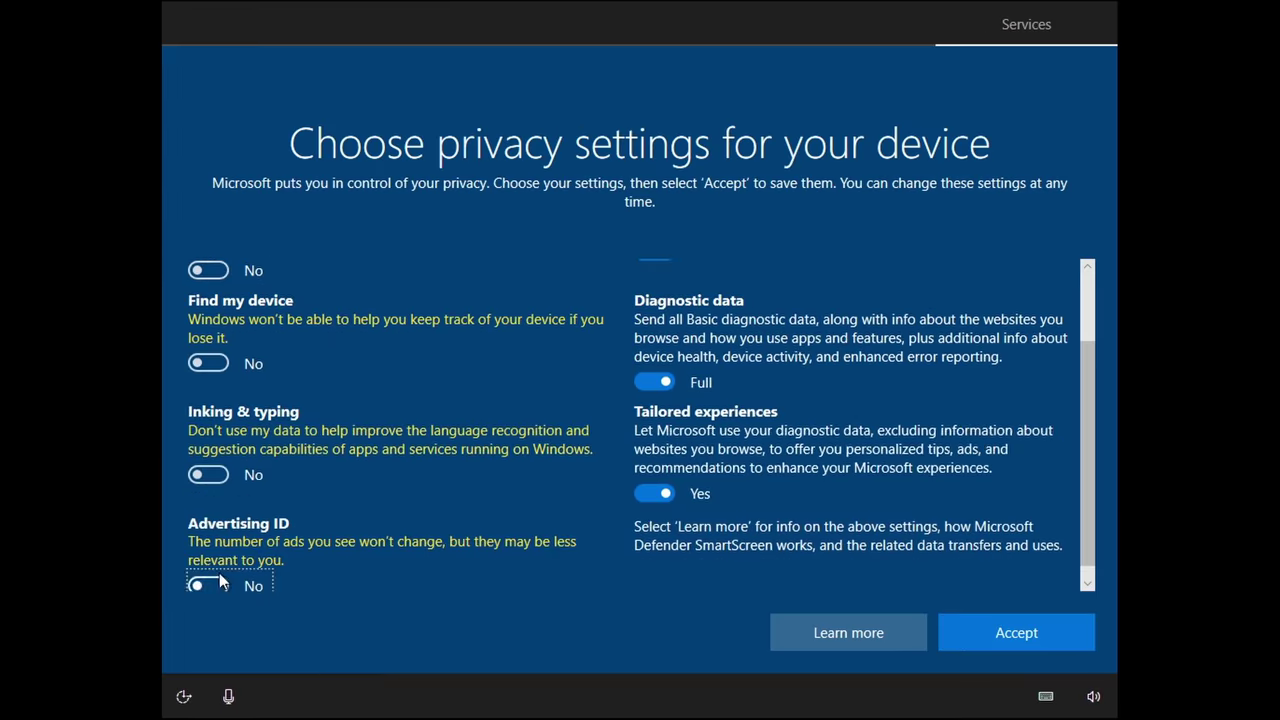
- Accept the chosen privacy settings for the device in Windows setup
left_click(1017, 629)
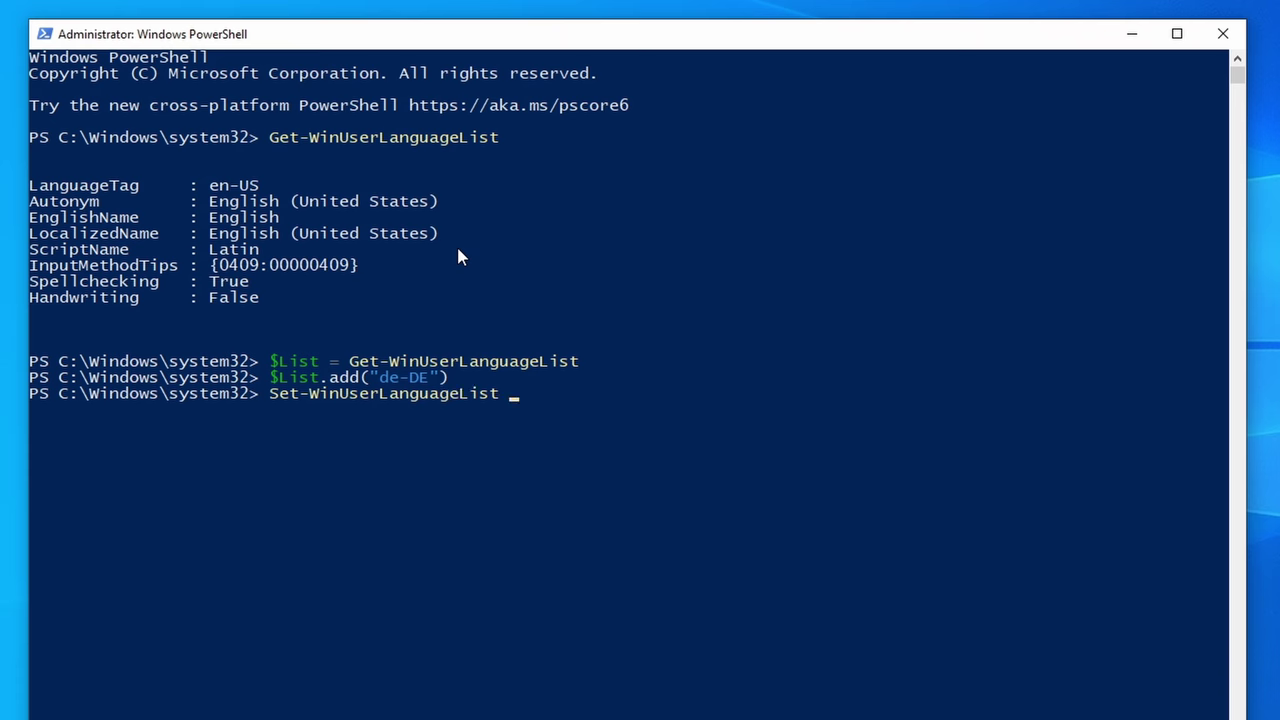
- Apply the language list stored in $List with Set-WinUserLanguageList and answer yes to the confirmation
type("$List $L")
key("Return")
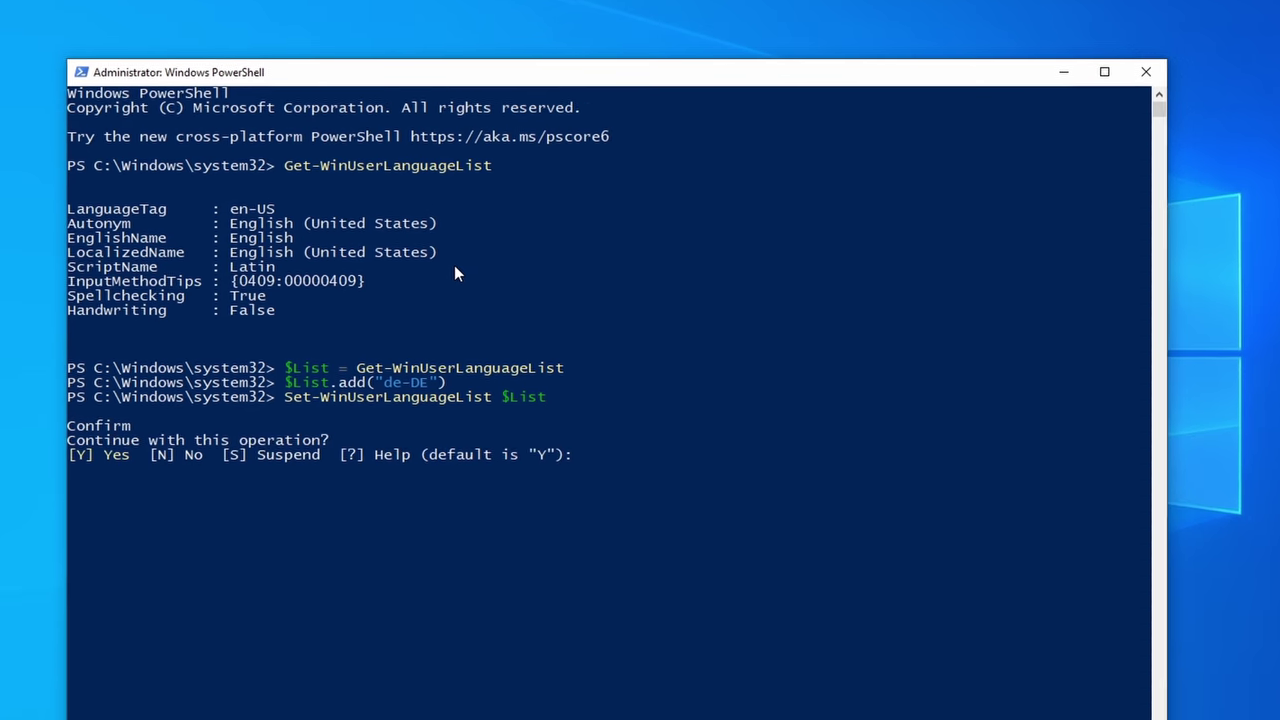
type("y")
key("Return")
left_click(1231, 712)
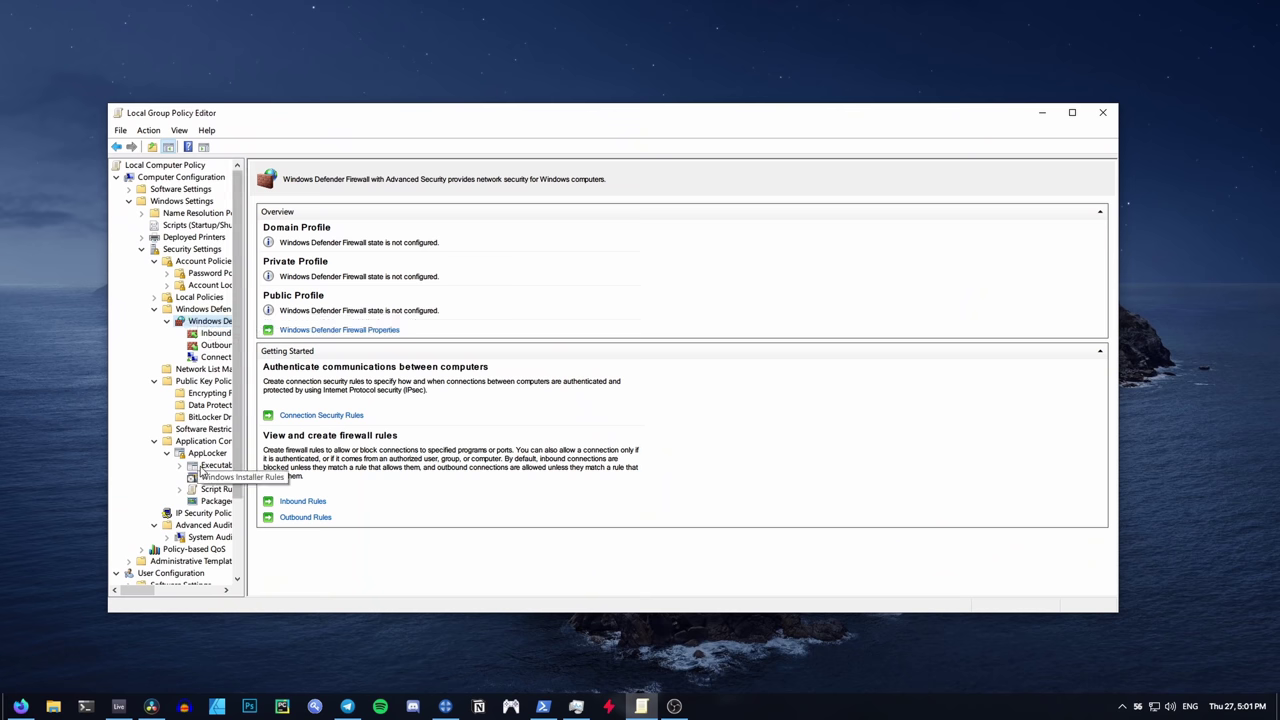
- View the AppLocker and System Audit policies in the Local Group Policy Editor
left_click(207, 453)
left_click(188, 539)
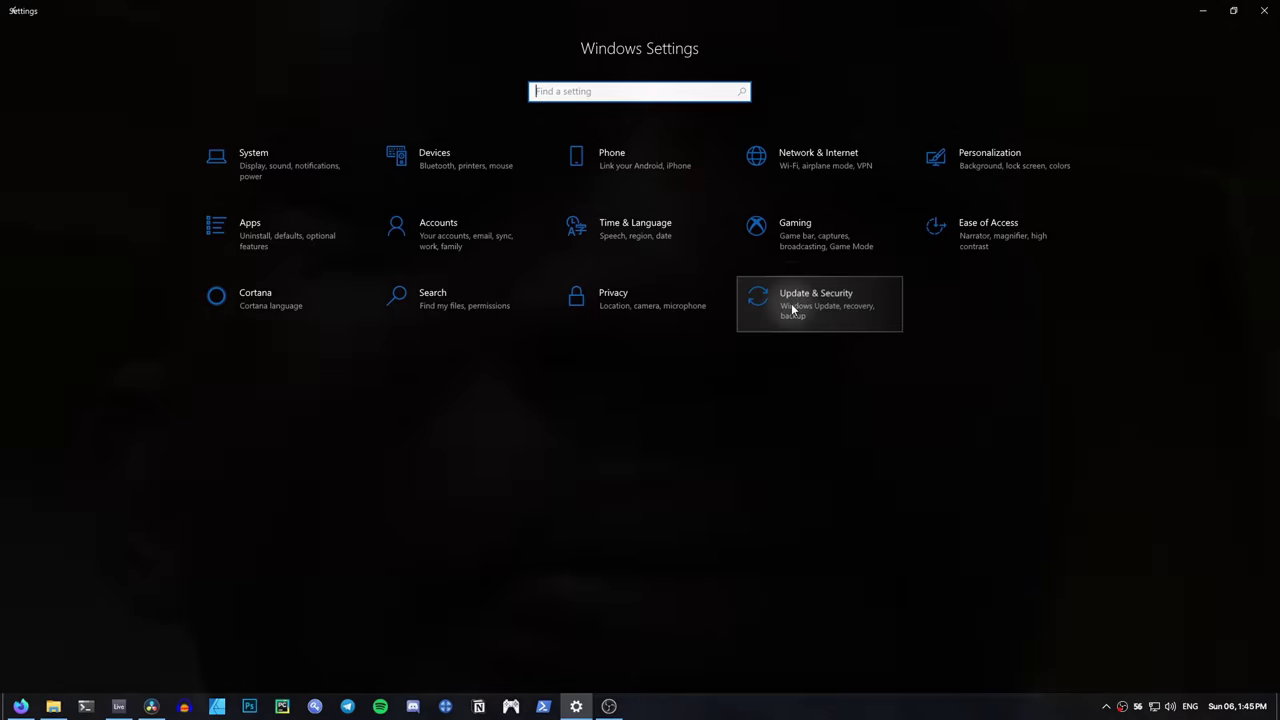
- Open the Update & Security category in Windows Settings
left_click(791, 306)
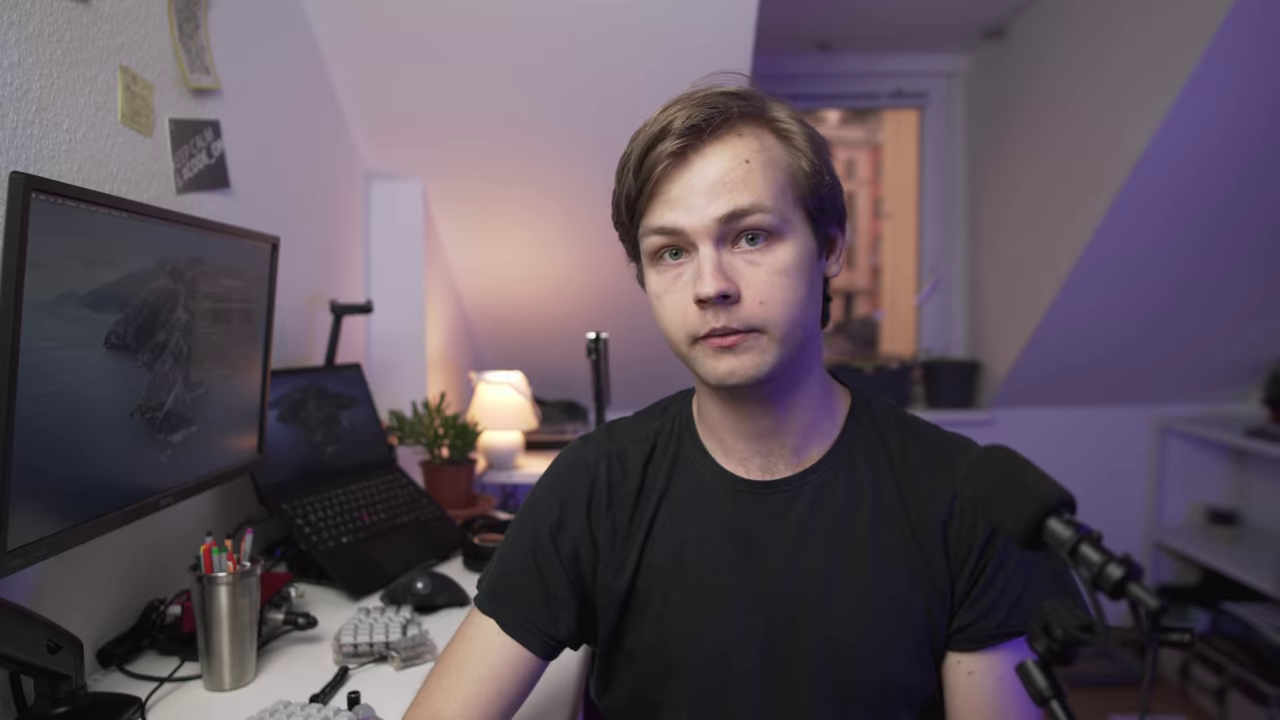
- Enter an expand -F:* command for windows10.0-kb4570334-x64_ba511aeaff89c0d9ed999541909dd50758280132.msu with SSU as the destination
type("pand -F:* .\\windows10.0-kb4570334-x64_ba511aeaff89c0d9ed999541909dd50758280132.msu")
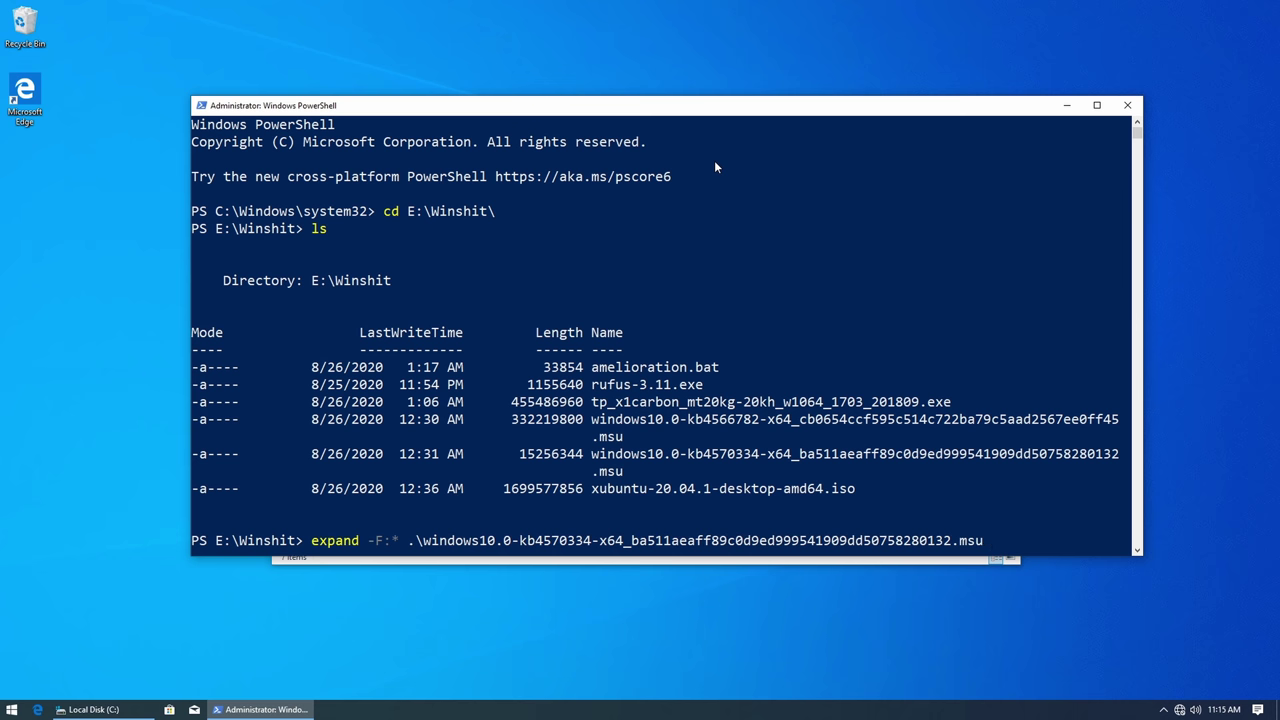
type("SSU")
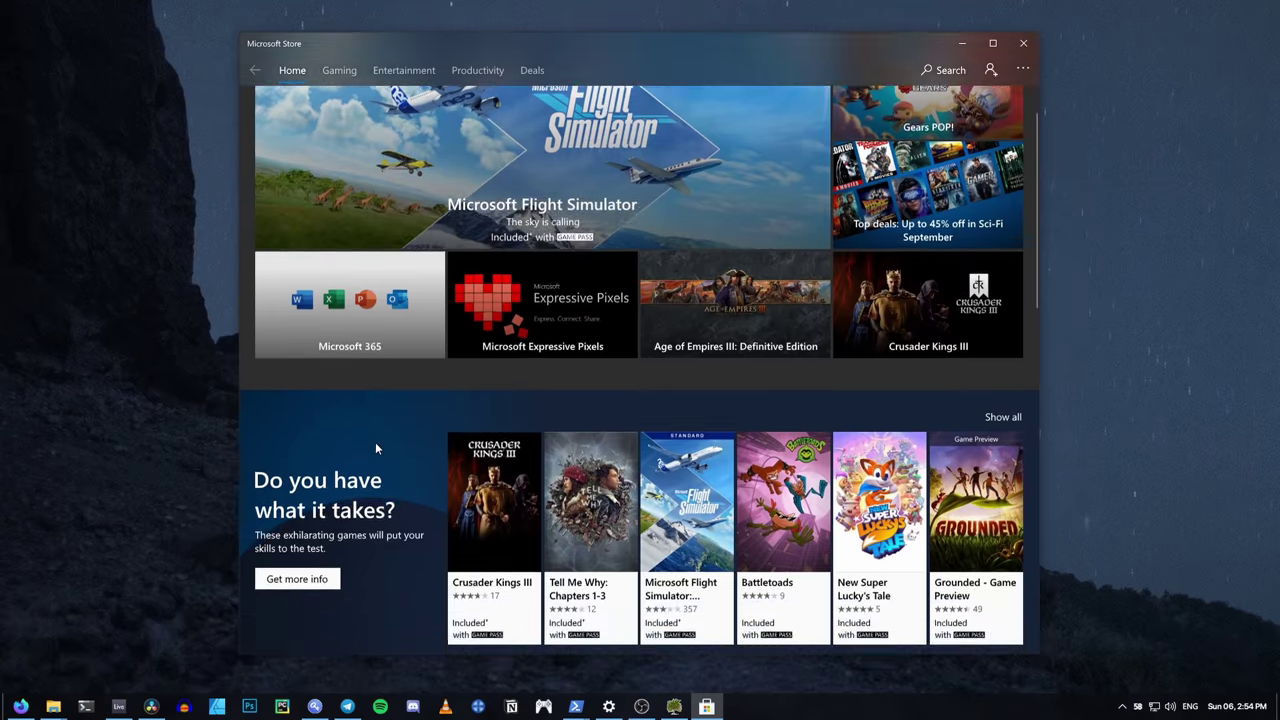
- Browse the offers on the Microsoft Store home page
scroll(376, 448, "down", 5)
scroll(376, 448, "down", 5)
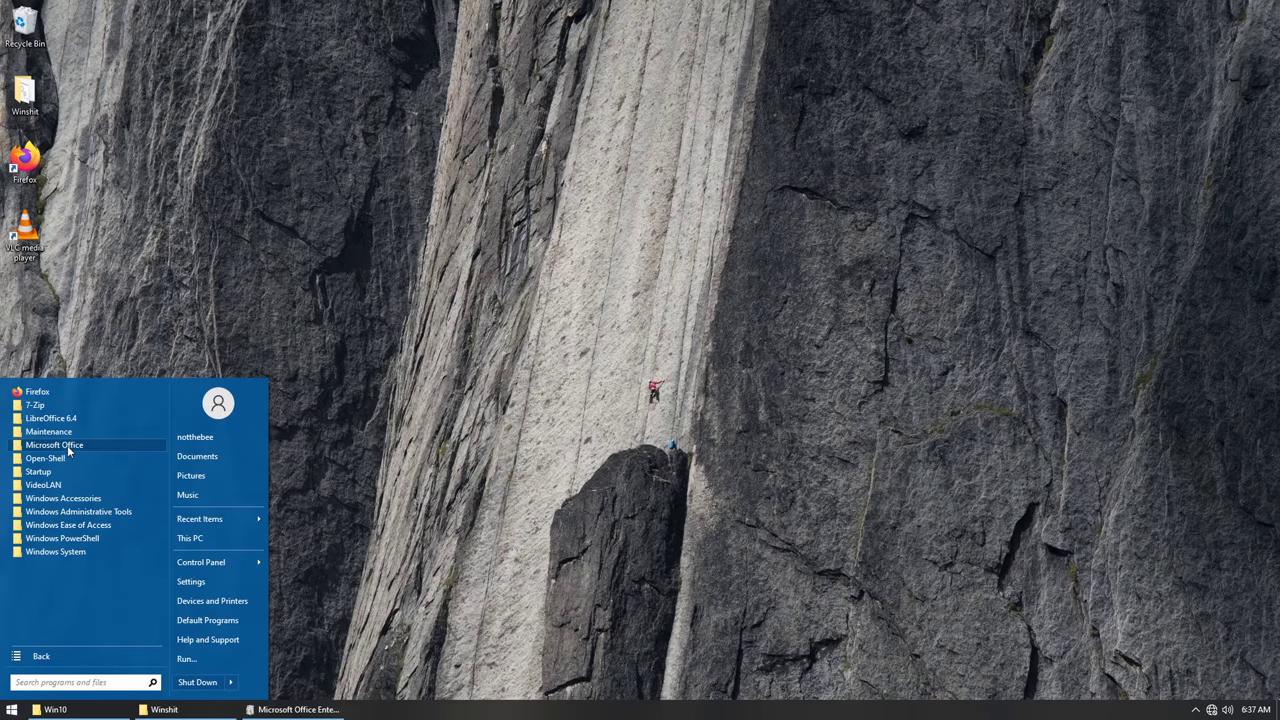
- Launch Microsoft Office Word 2007 from the Microsoft Office program group
left_click(67, 446)
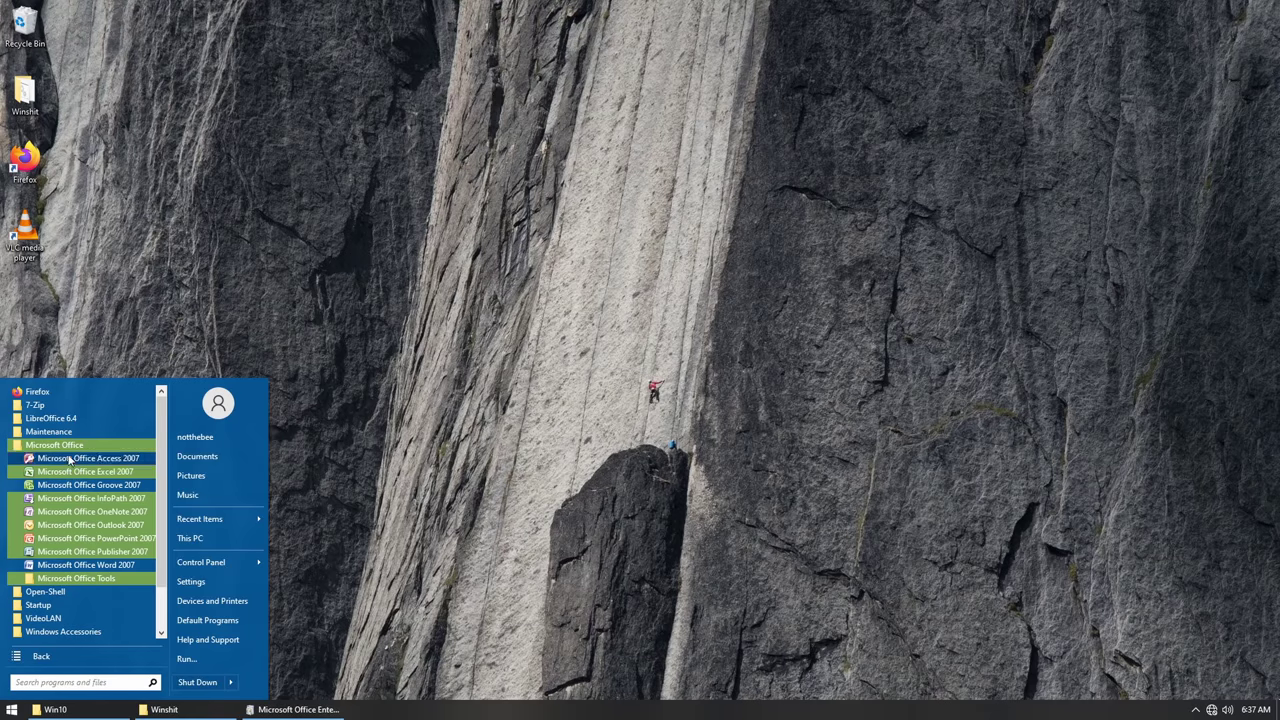
left_click(83, 566)
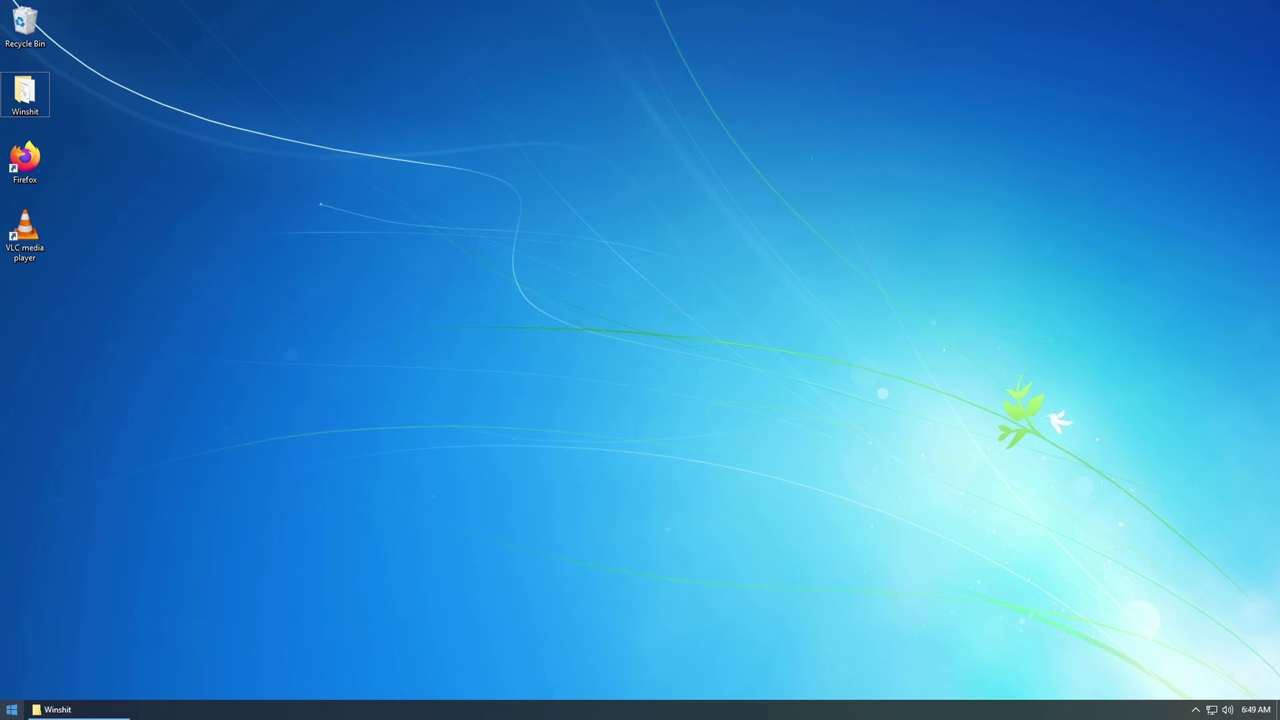
- Open the Control Panel and restore its maximized window to a smaller one on the desktop
key("super")
right_click(205, 570)
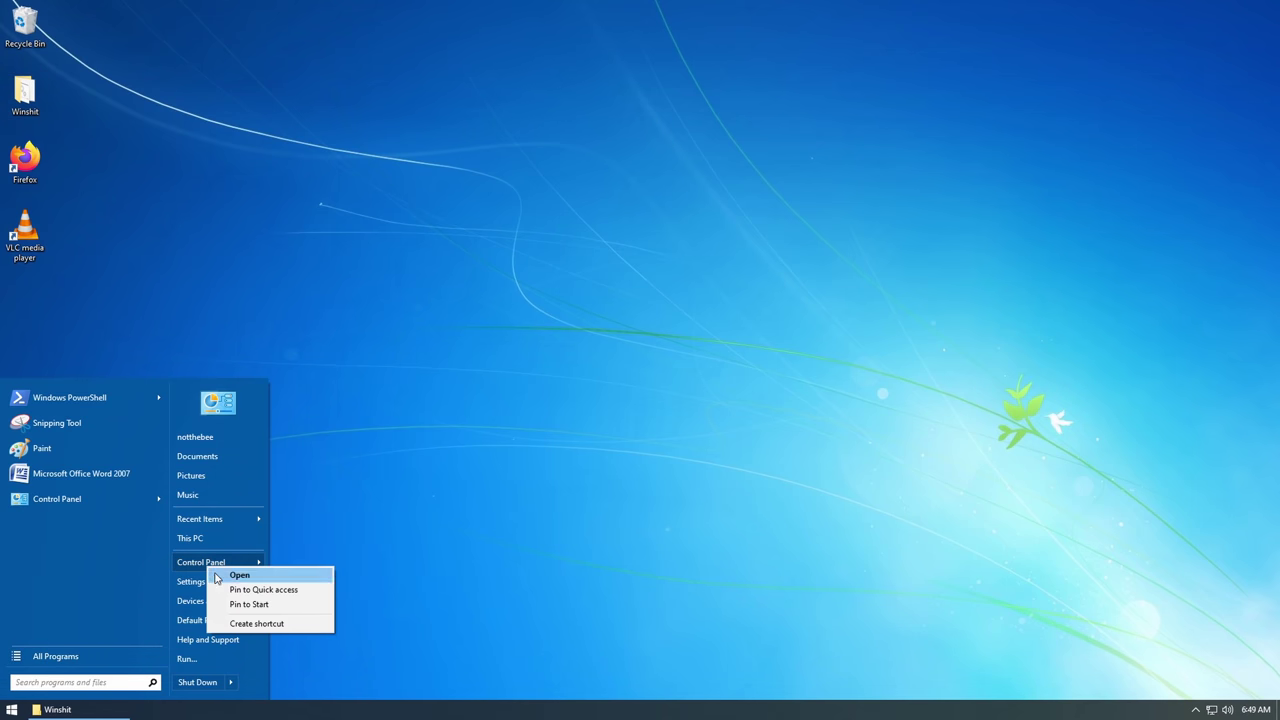
left_click(230, 576)
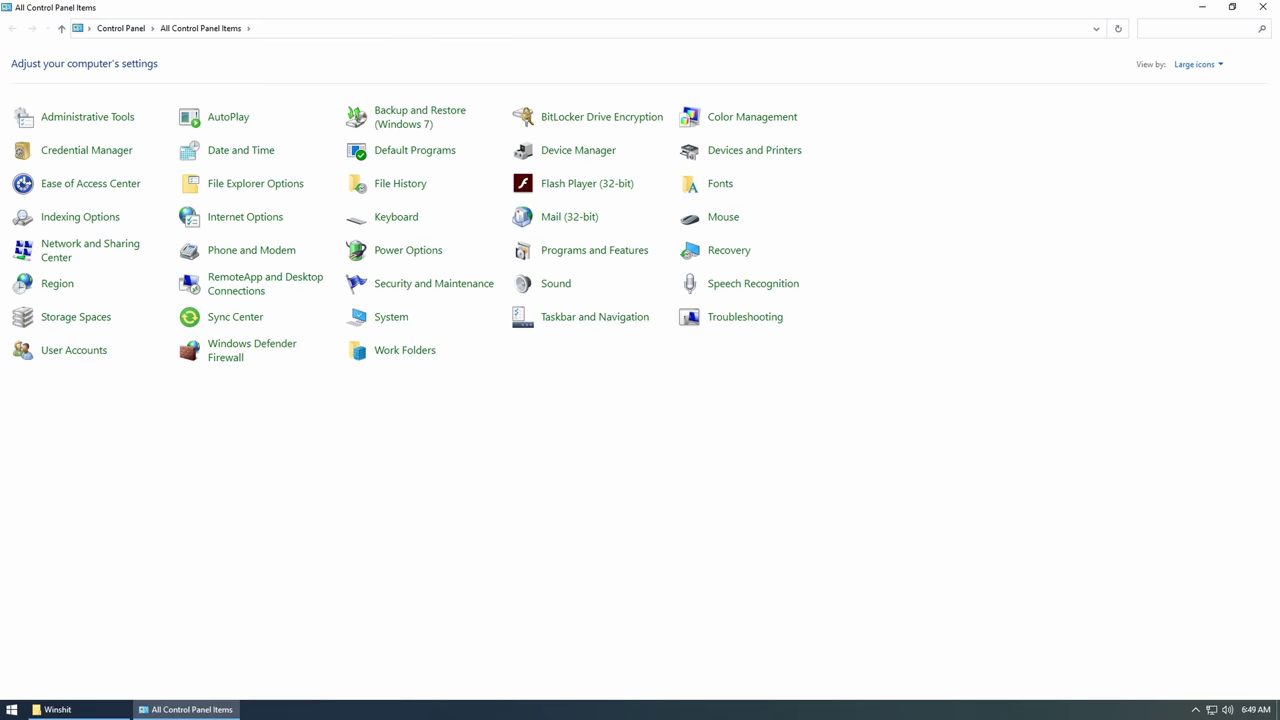
left_click_drag(423, 6, 780, 153)
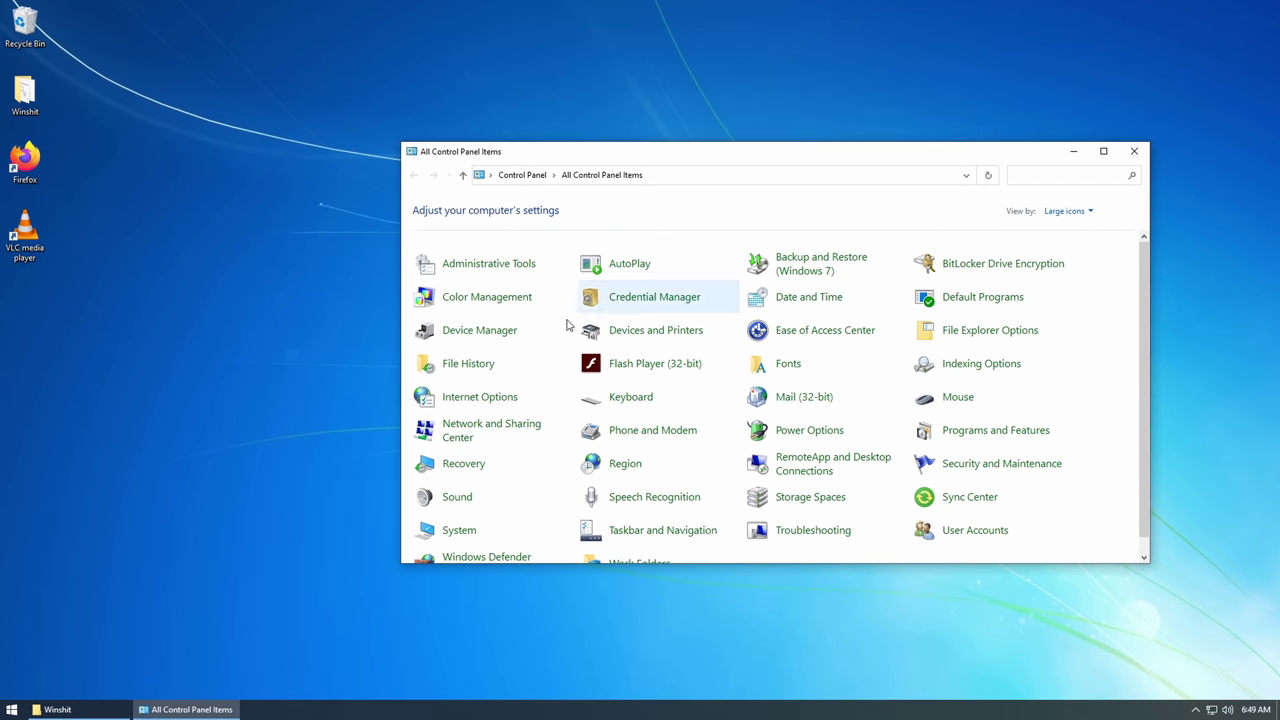
- Open This PC and reposition its window and the Control Panel window on the desktop
left_click(11, 709)
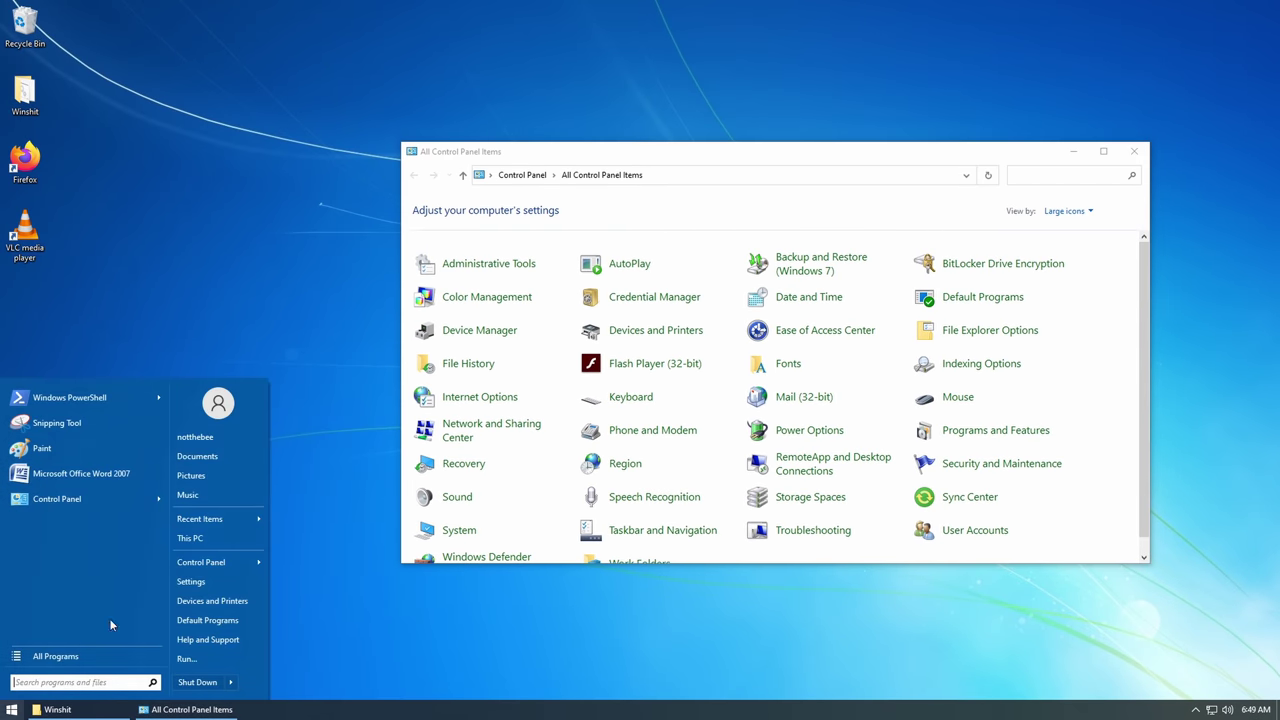
left_click(190, 540)
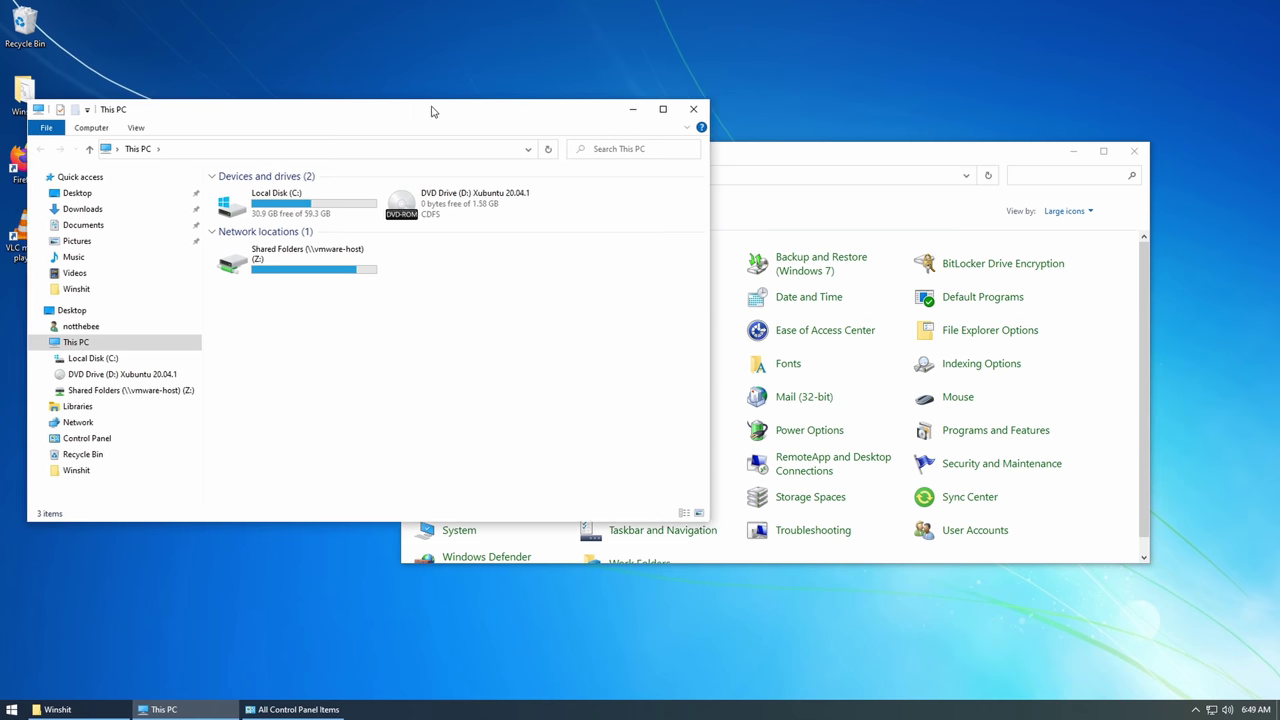
left_click_drag(431, 109, 504, 119)
left_click_drag(790, 152, 866, 183)
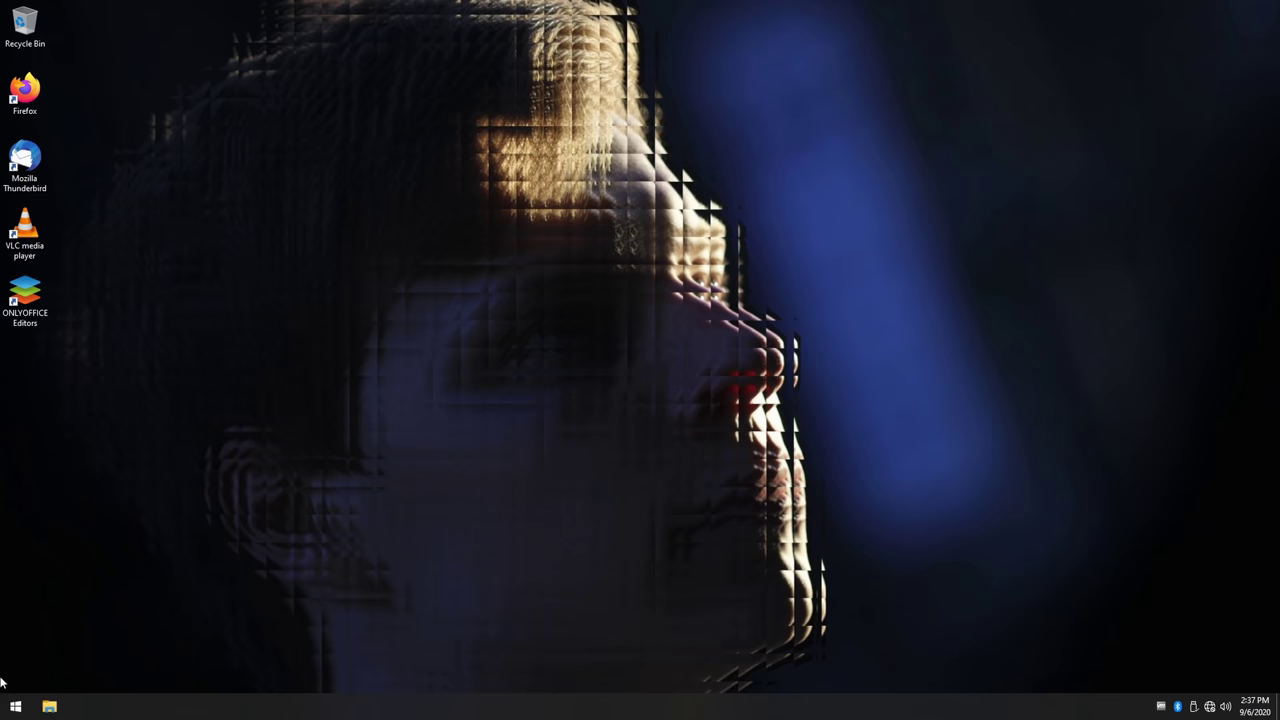
- Open the System category of Windows Settings and view its About page
left_click(15, 706)
left_click(191, 594)
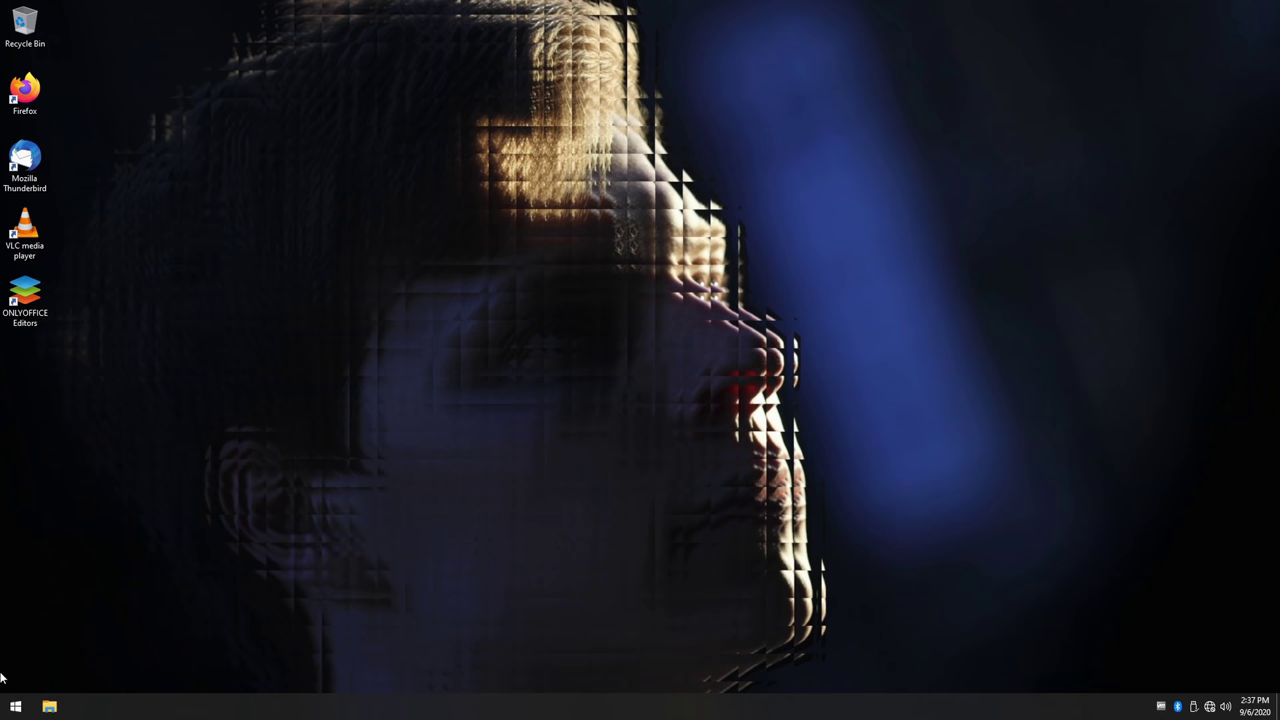
left_click(15, 706)
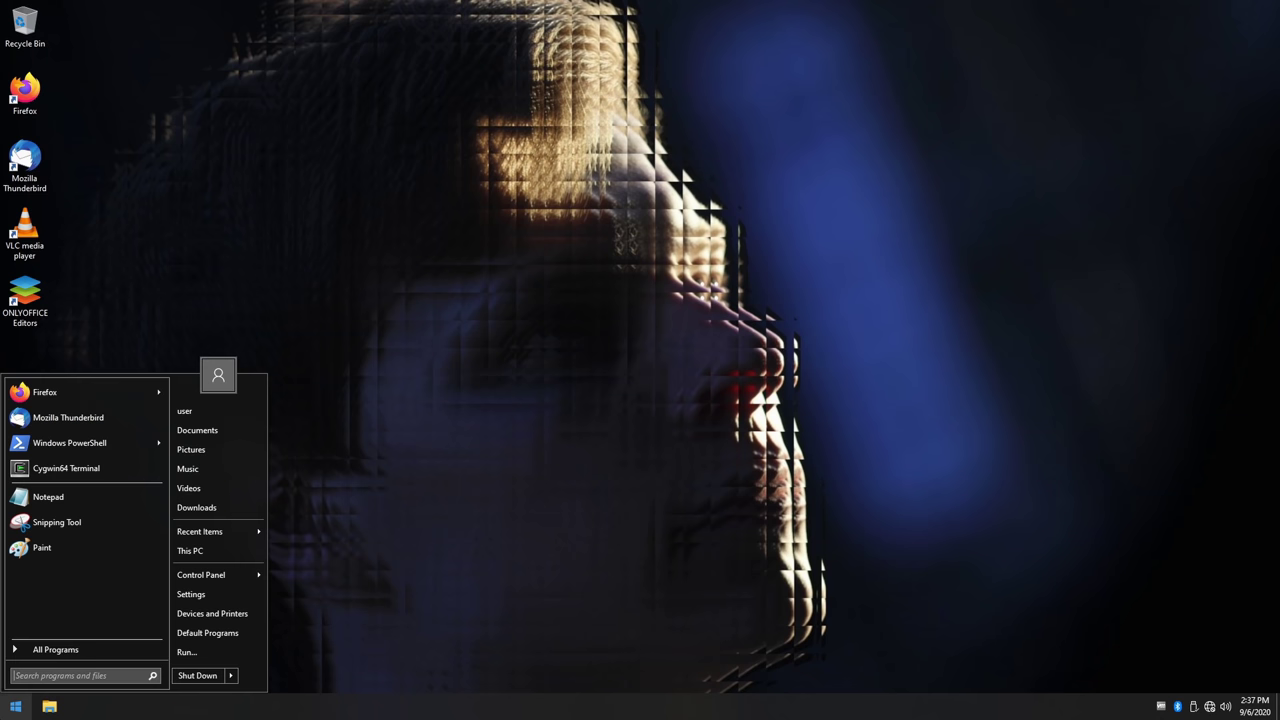
left_click(195, 595)
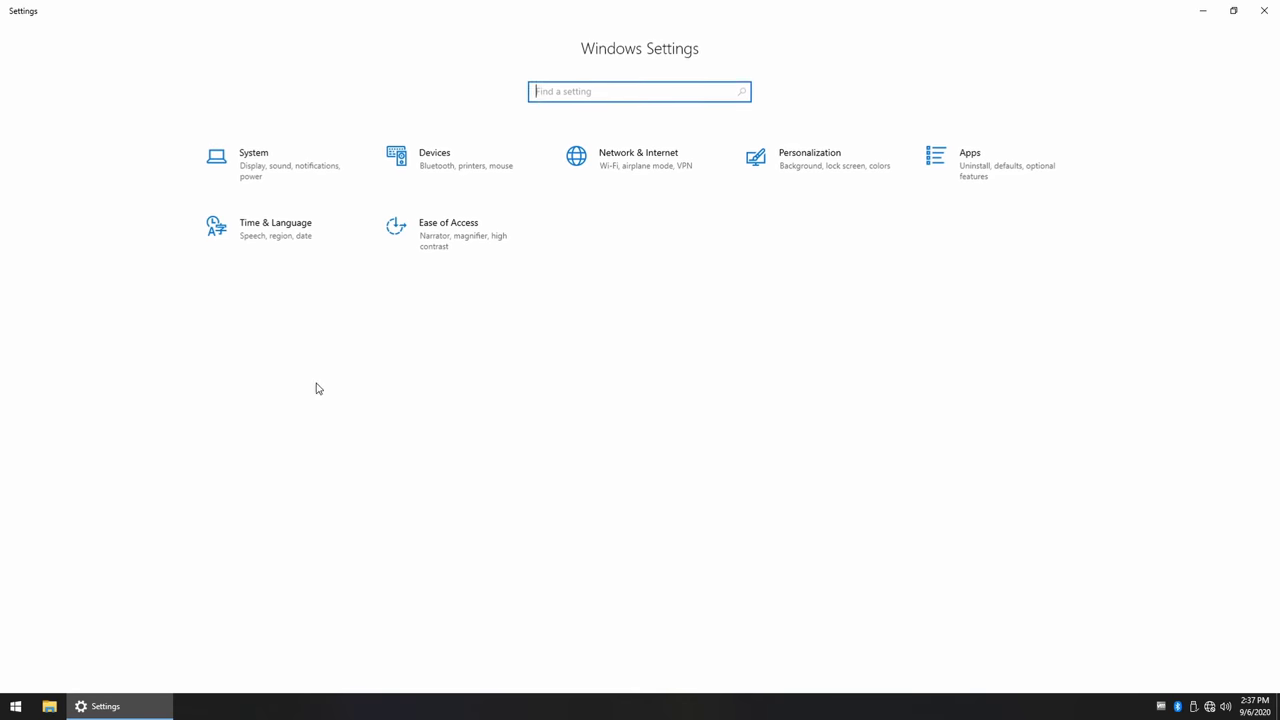
left_click(313, 179)
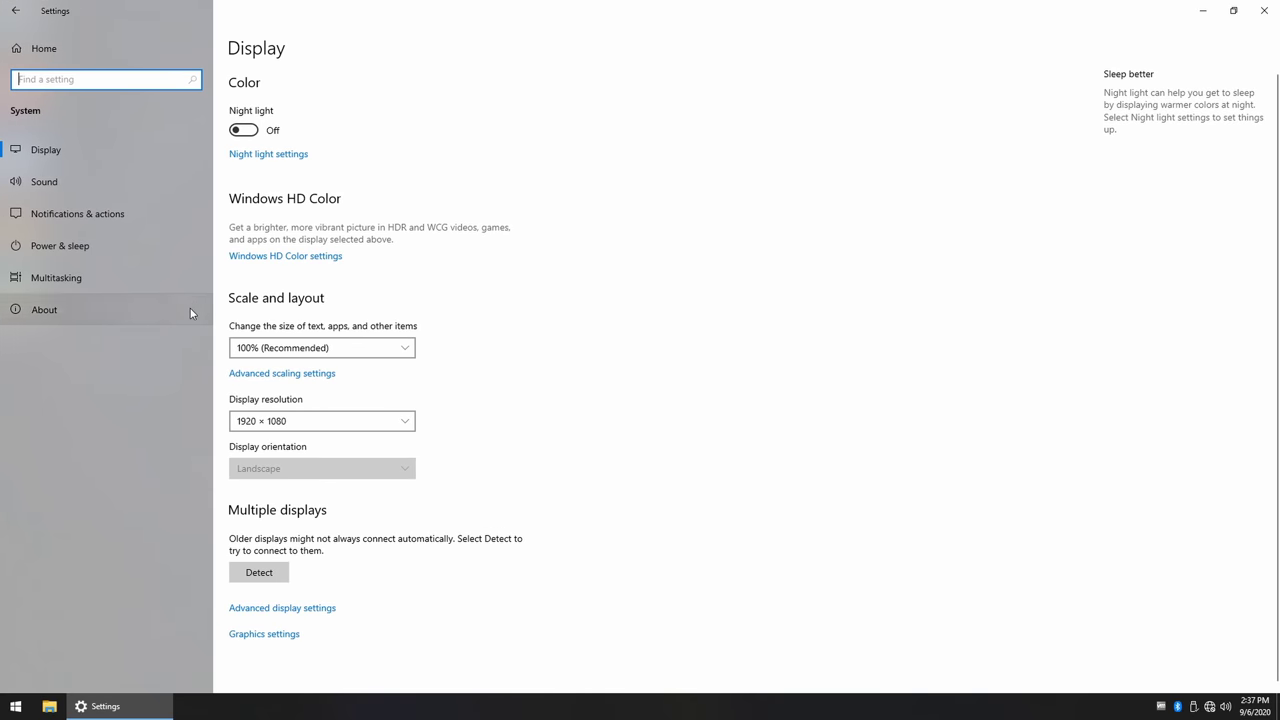
left_click(189, 310)
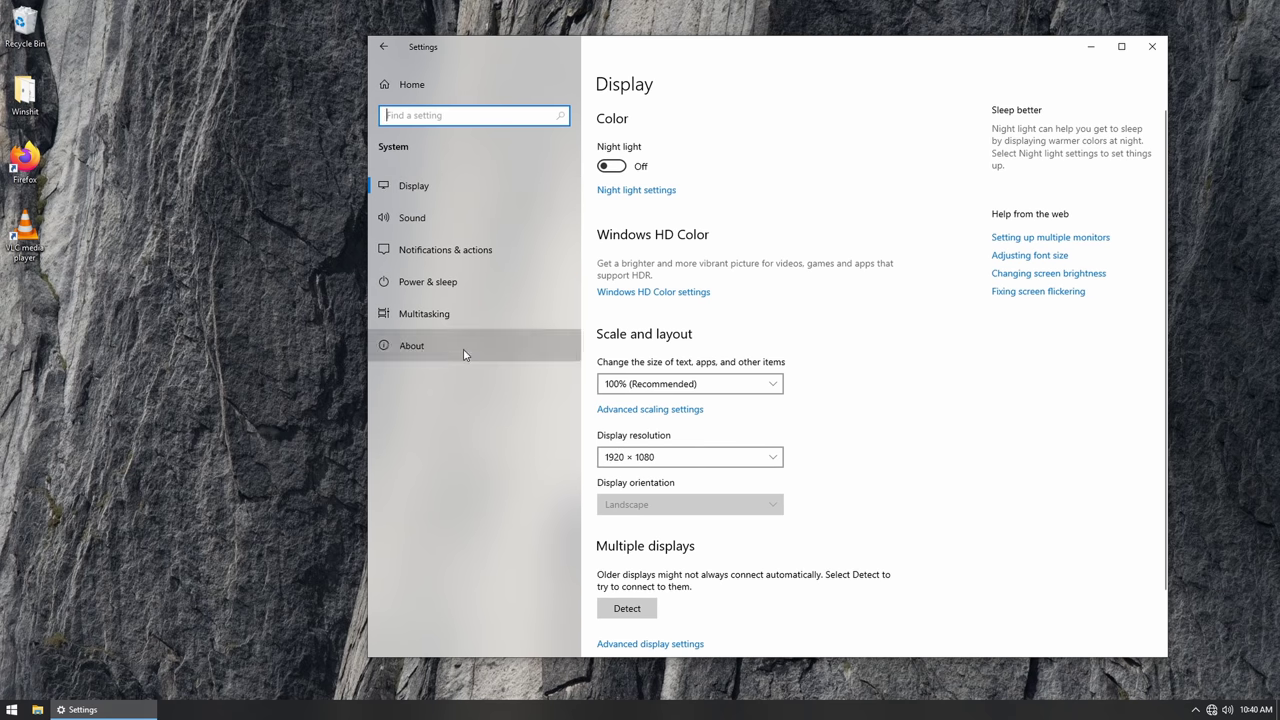
left_click(468, 350)
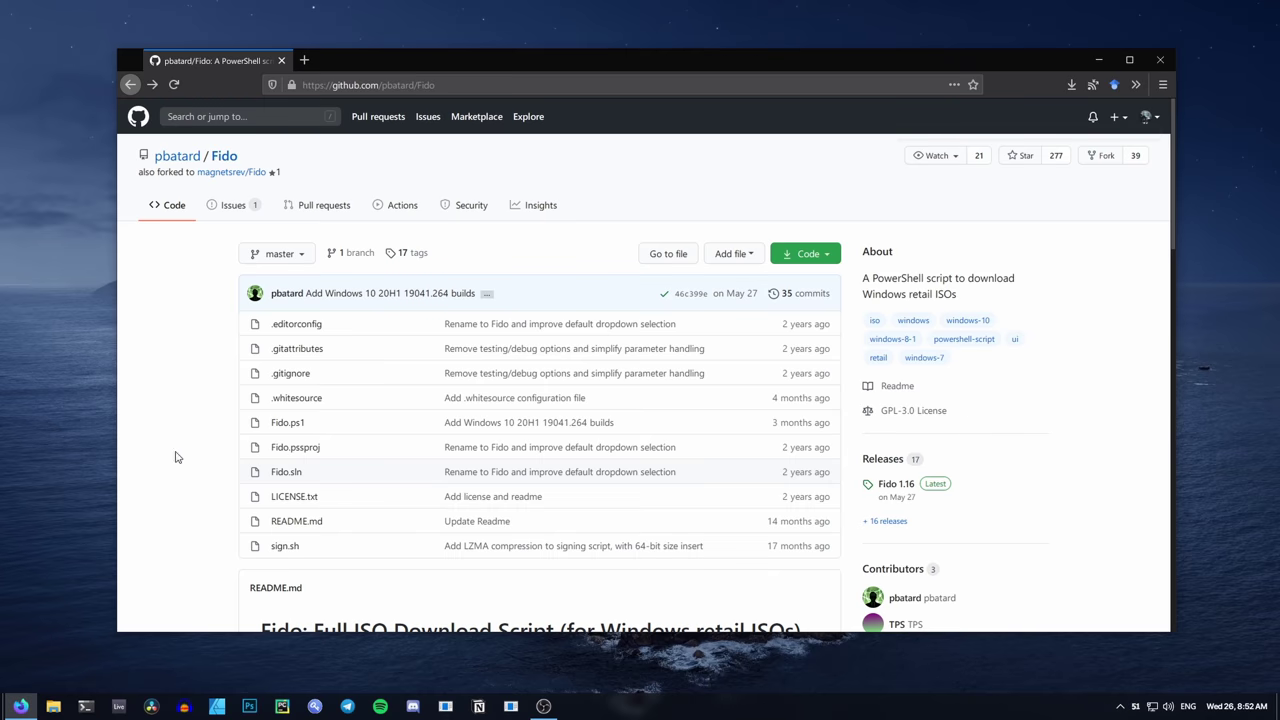
- Download Fido.ps1.lzma from the Fido 1.16 release on GitHub and save the file
scroll(890, 470, "down", 2)
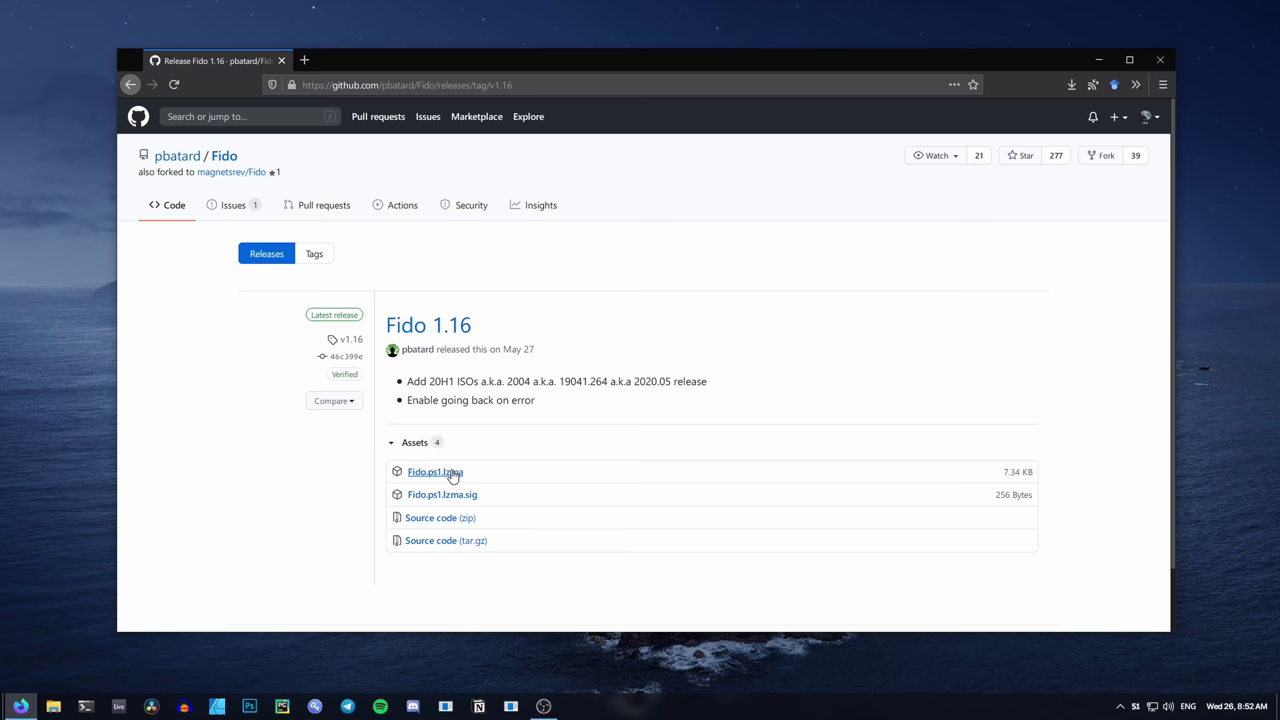
left_click(452, 476)
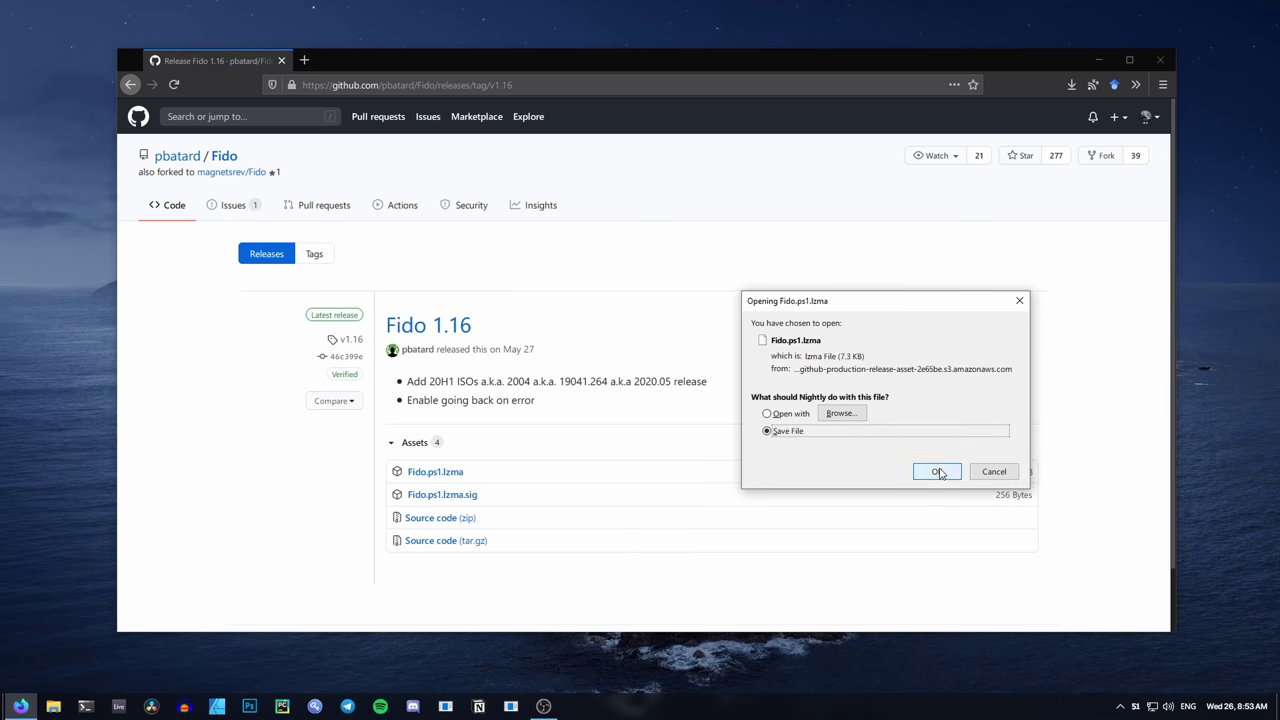
left_click(937, 472)
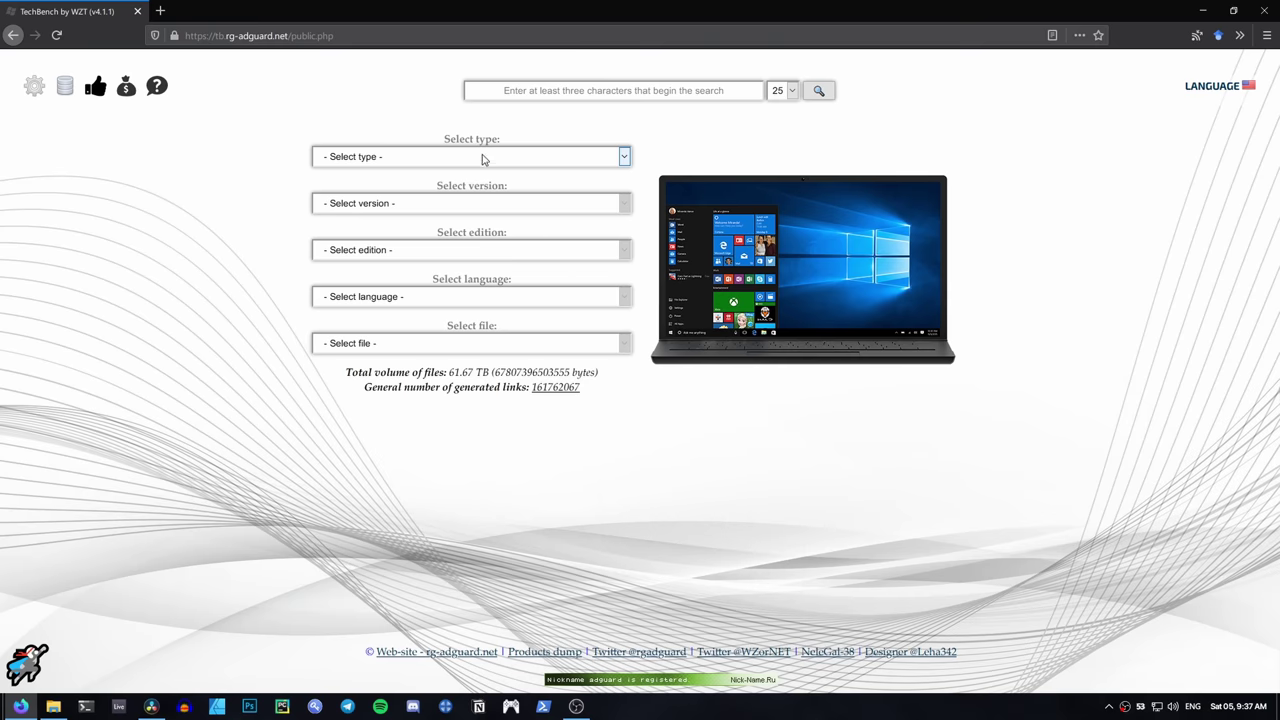
- Select type Windows (Final), version Windows 10, Version 2004 - 20H1 (build 19041.264), and edition Windows 10 on TechBench
left_click(482, 158)
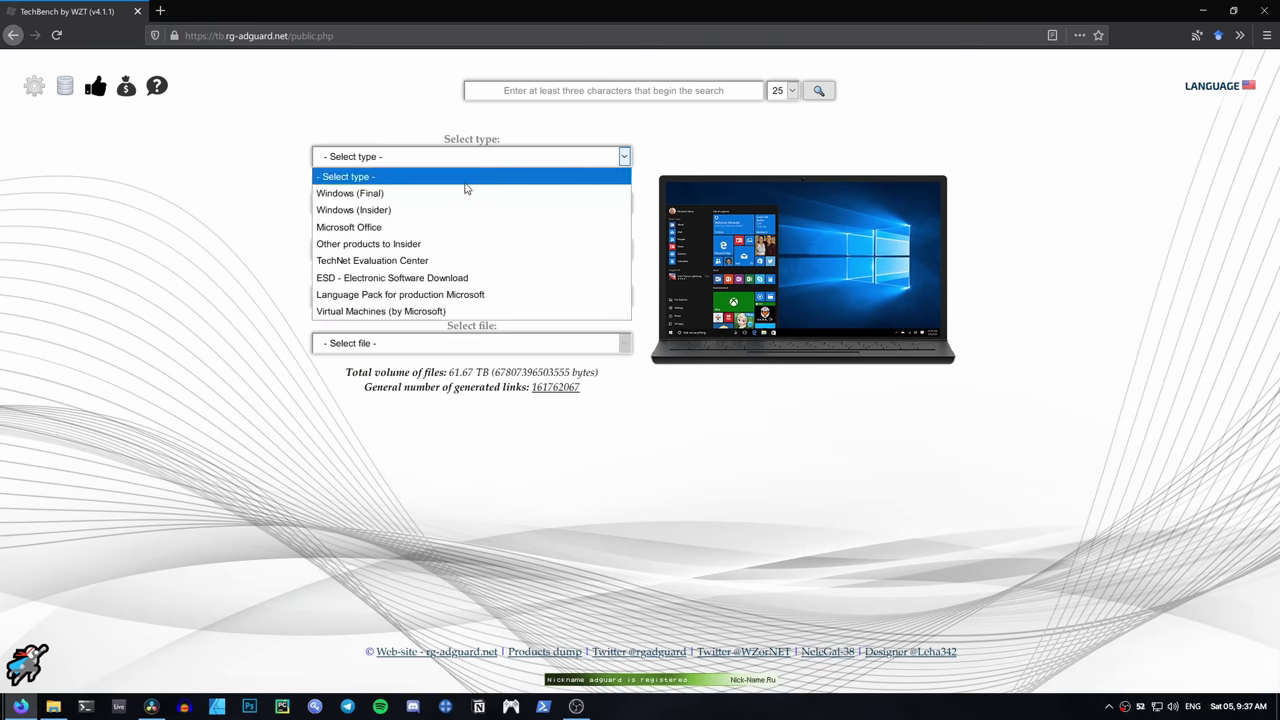
left_click(466, 191)
left_click(466, 205)
left_click(440, 256)
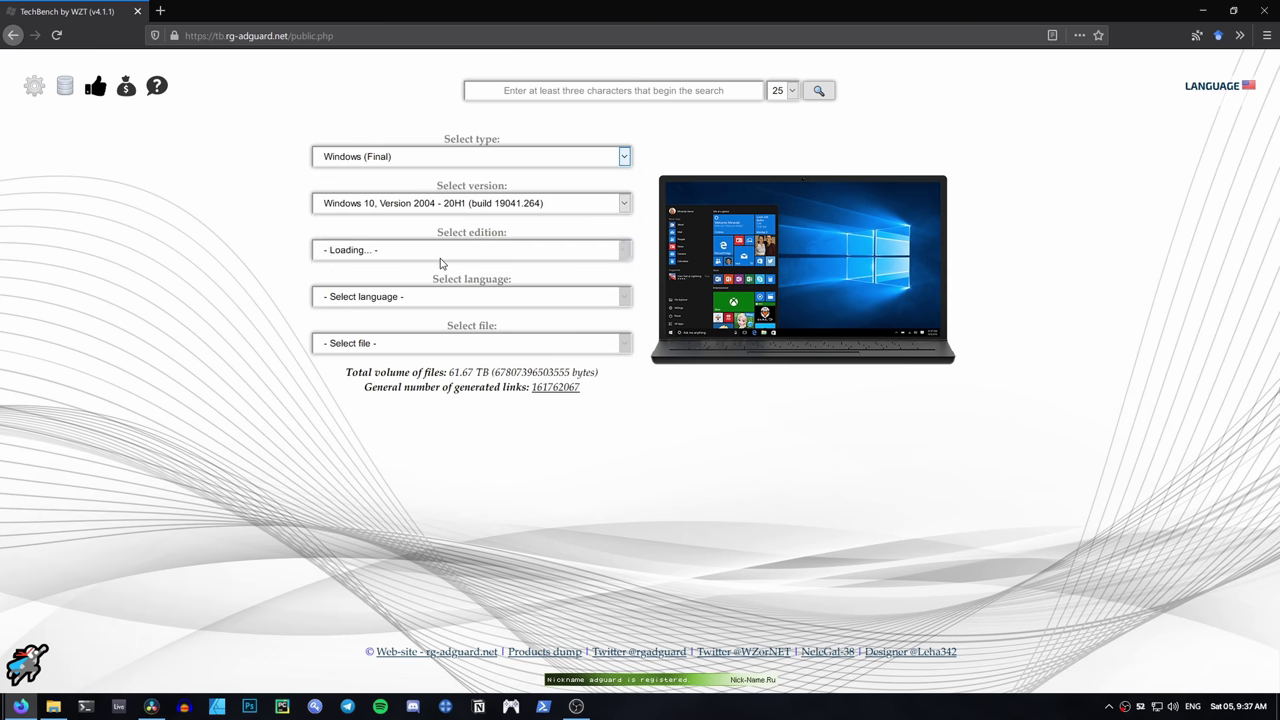
left_click(443, 250)
left_click(425, 285)
- Set the TechBench language to English and choose the Windows 10 file for download
left_click(418, 297)
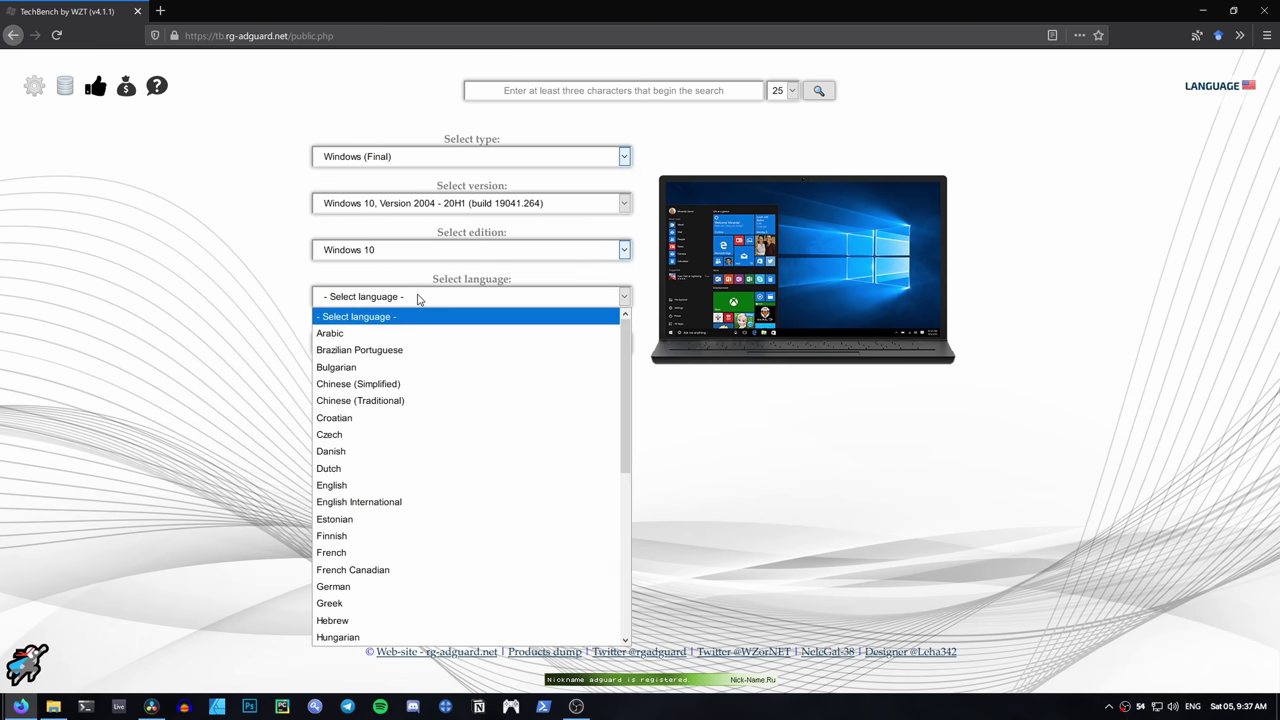
left_click(366, 485)
left_click(409, 345)
left_click(410, 396)
left_click(775, 216)
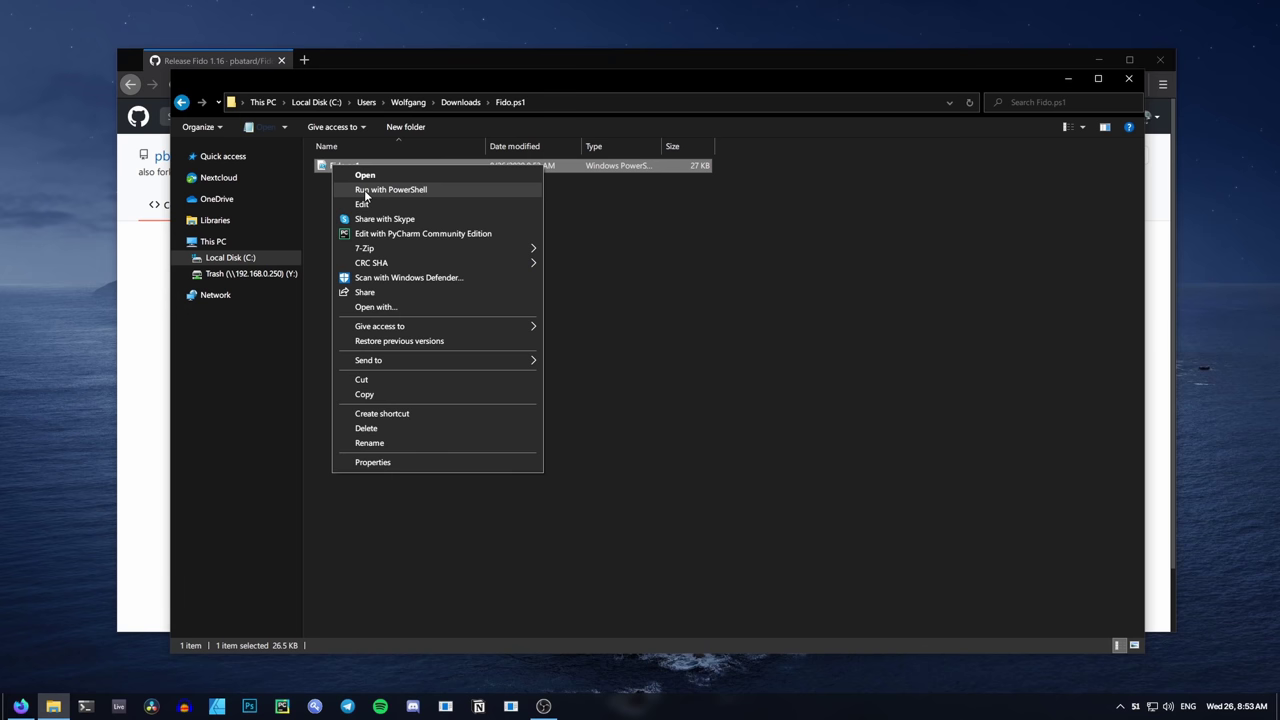
- Run the Fido.ps1 script with PowerShell from the Downloads folder
left_click(364, 190)
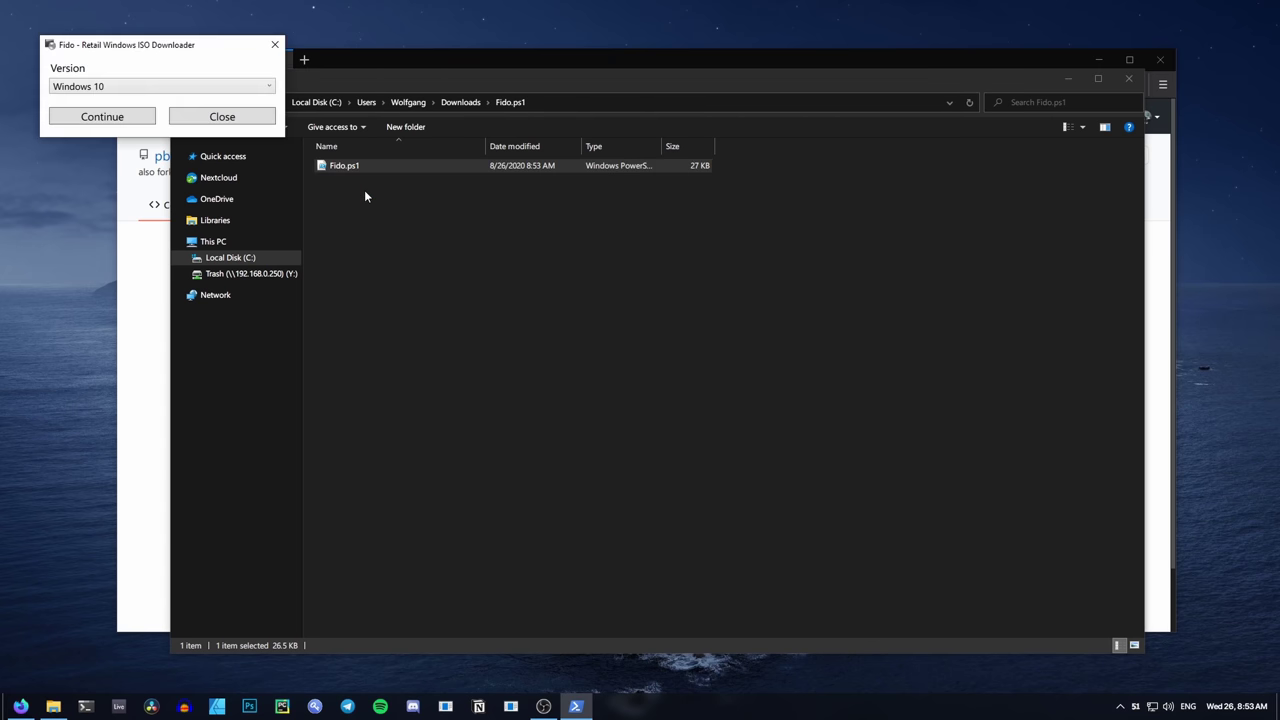
- Choose Windows 10 as the version and 20H1 (Build 19041.264 - 2020.05) as the release in Fido
left_click_drag(168, 44, 412, 157)
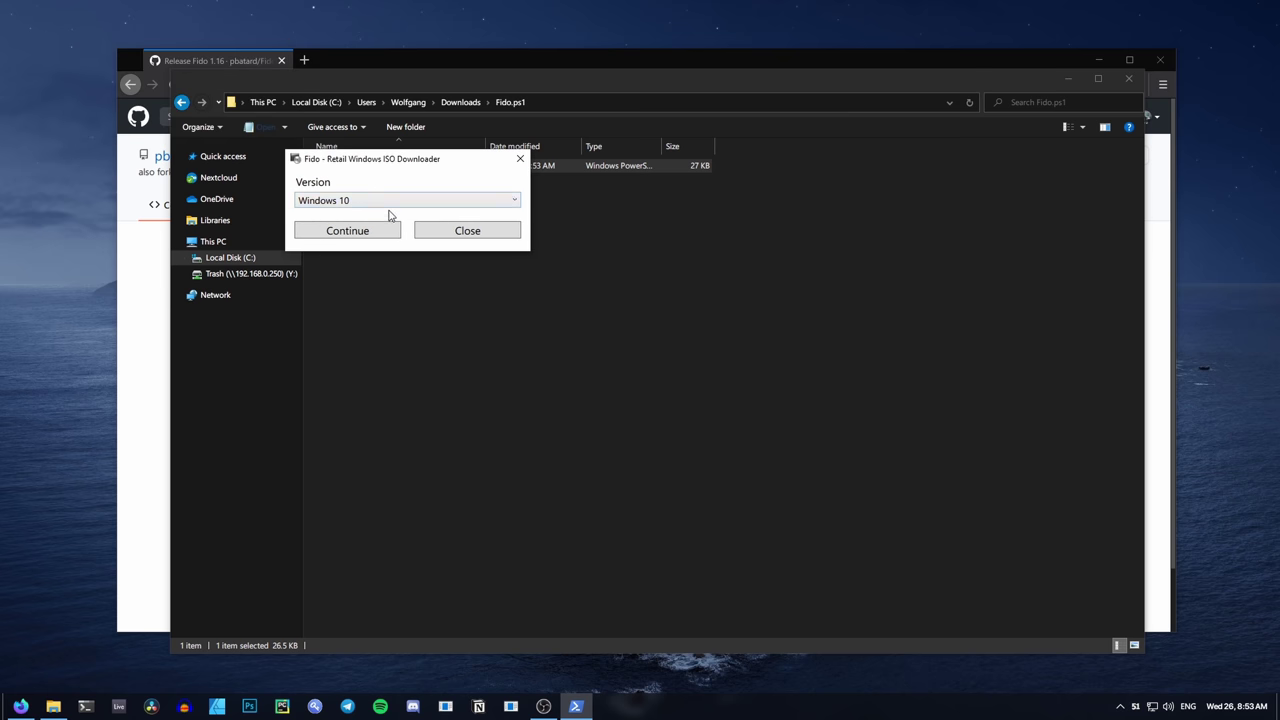
left_click(391, 204)
left_click(374, 222)
left_click(365, 233)
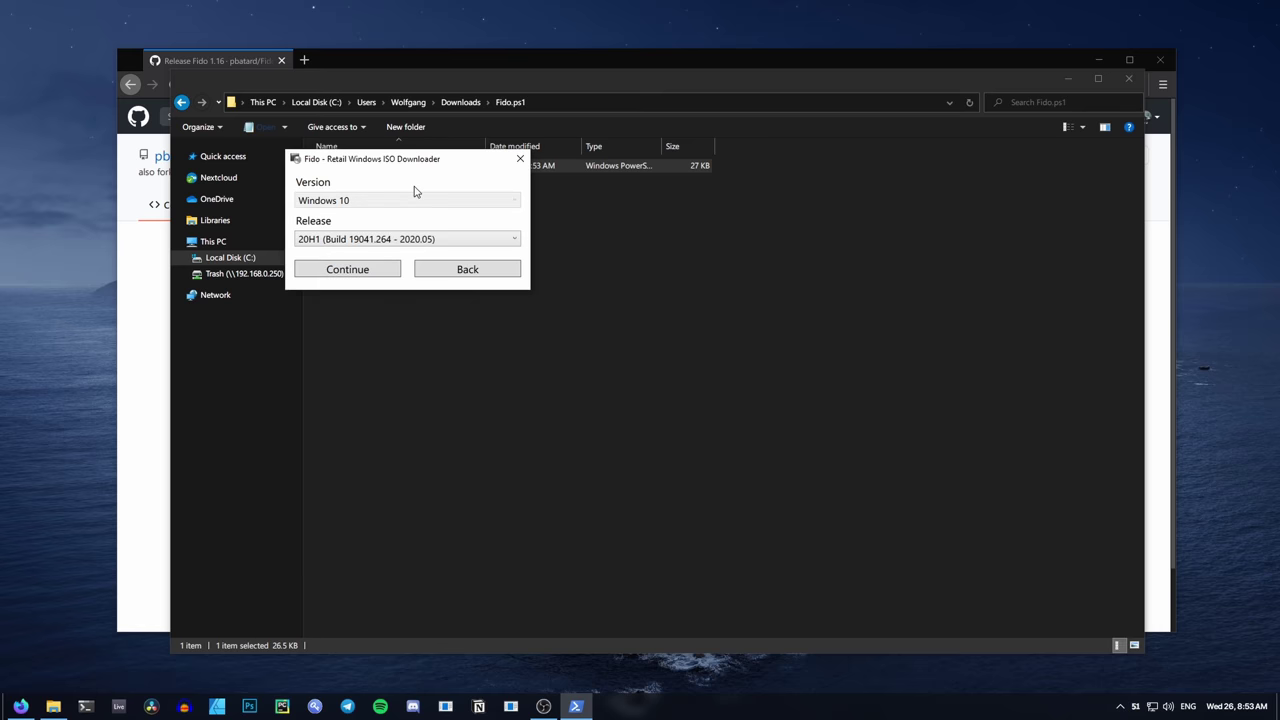
left_click(388, 241)
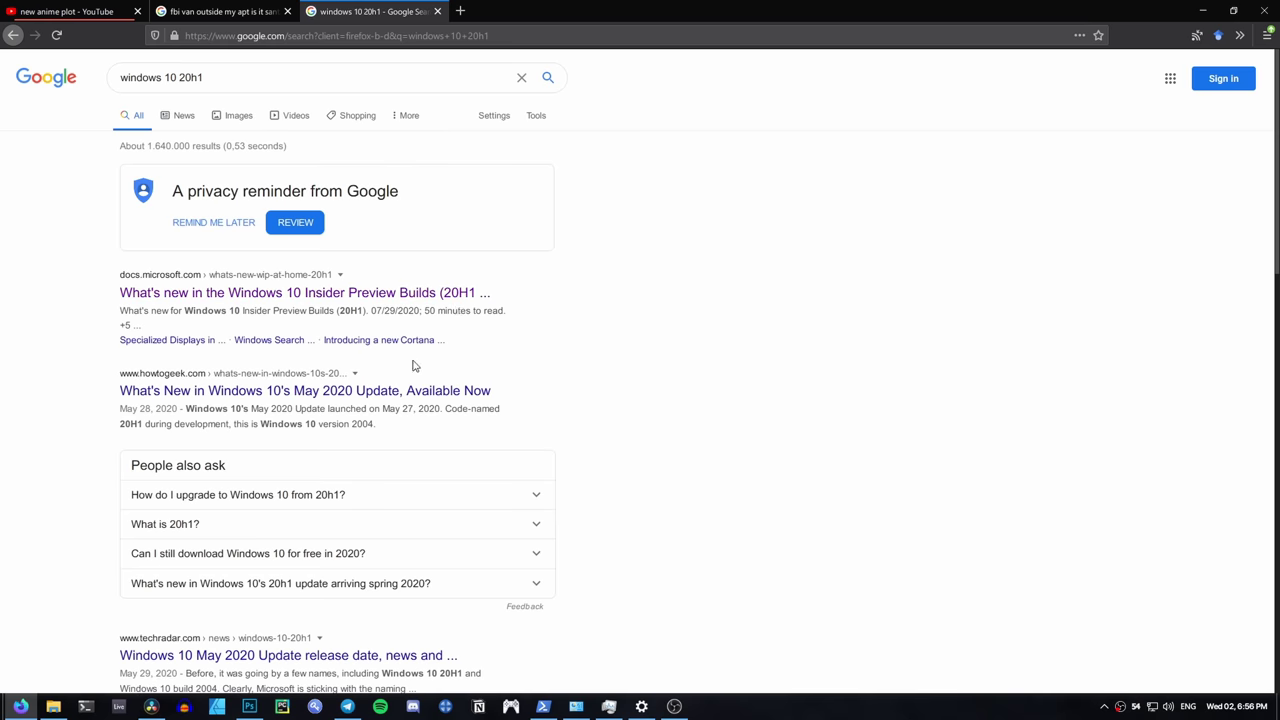
- Look over the Windows 10 20H1 search results, and view the System About page in Windows Settings
scroll(366, 343, "down", 1)
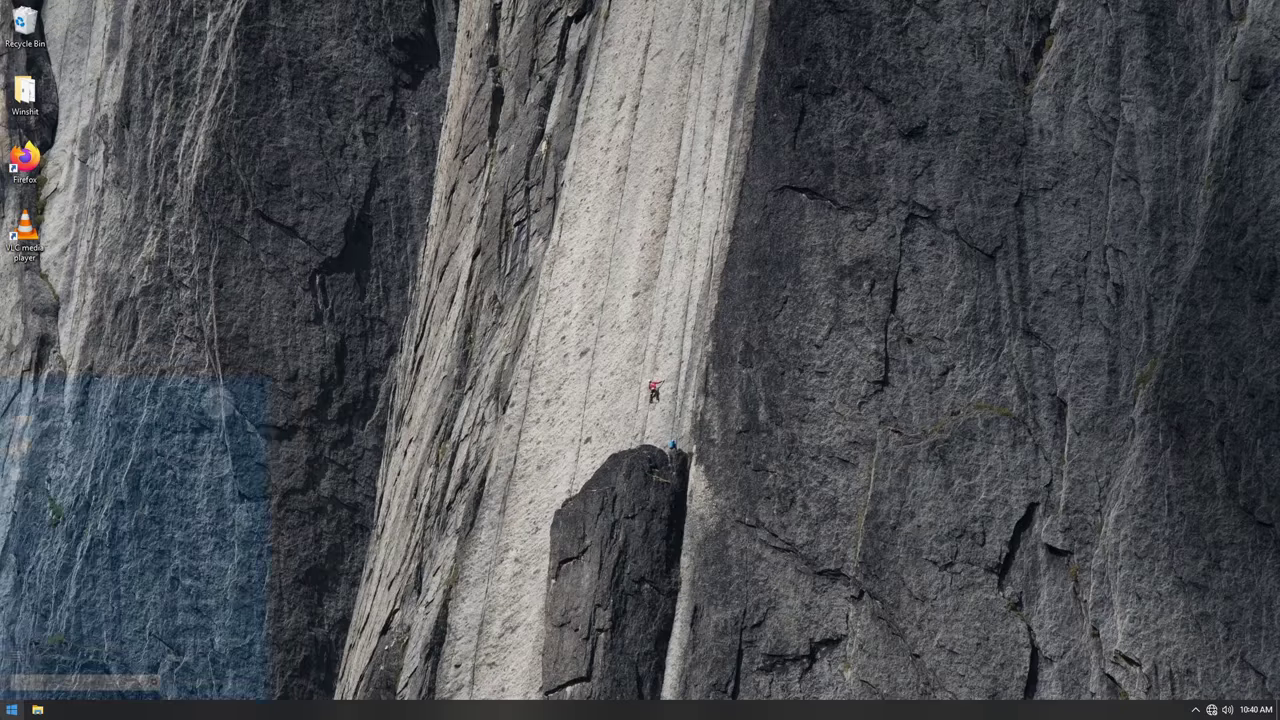
left_click(12, 709)
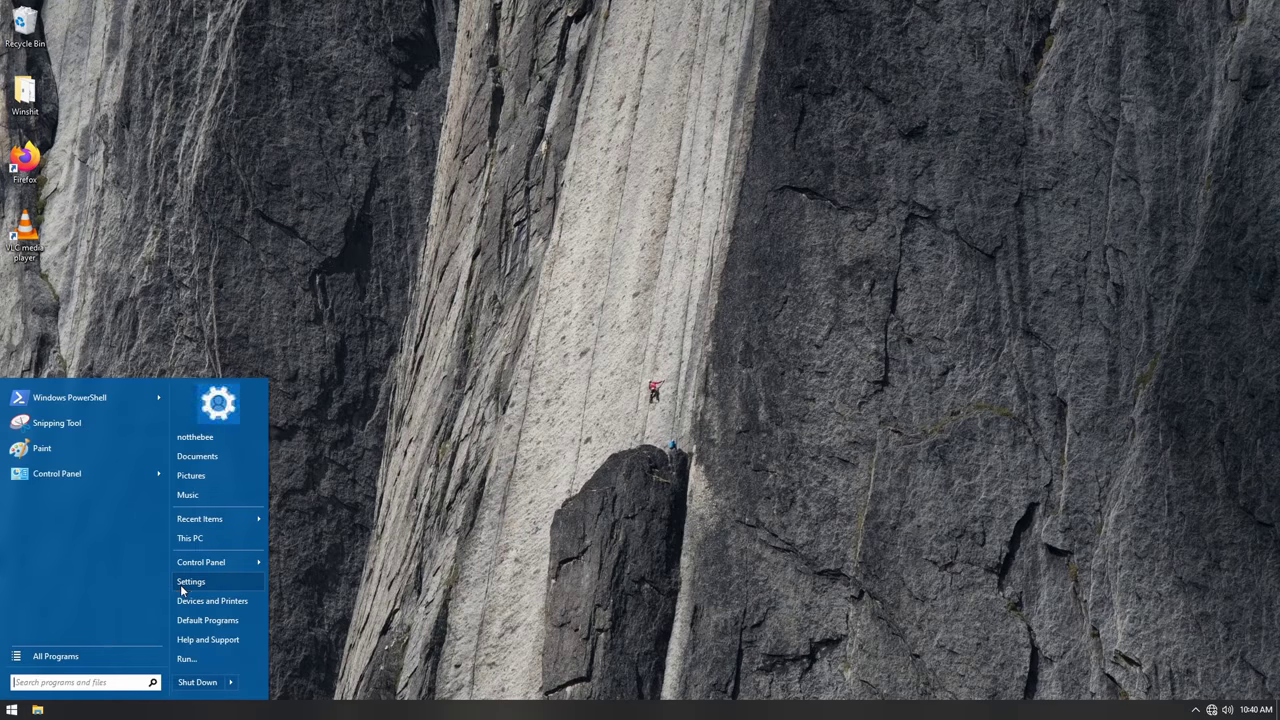
left_click(182, 585)
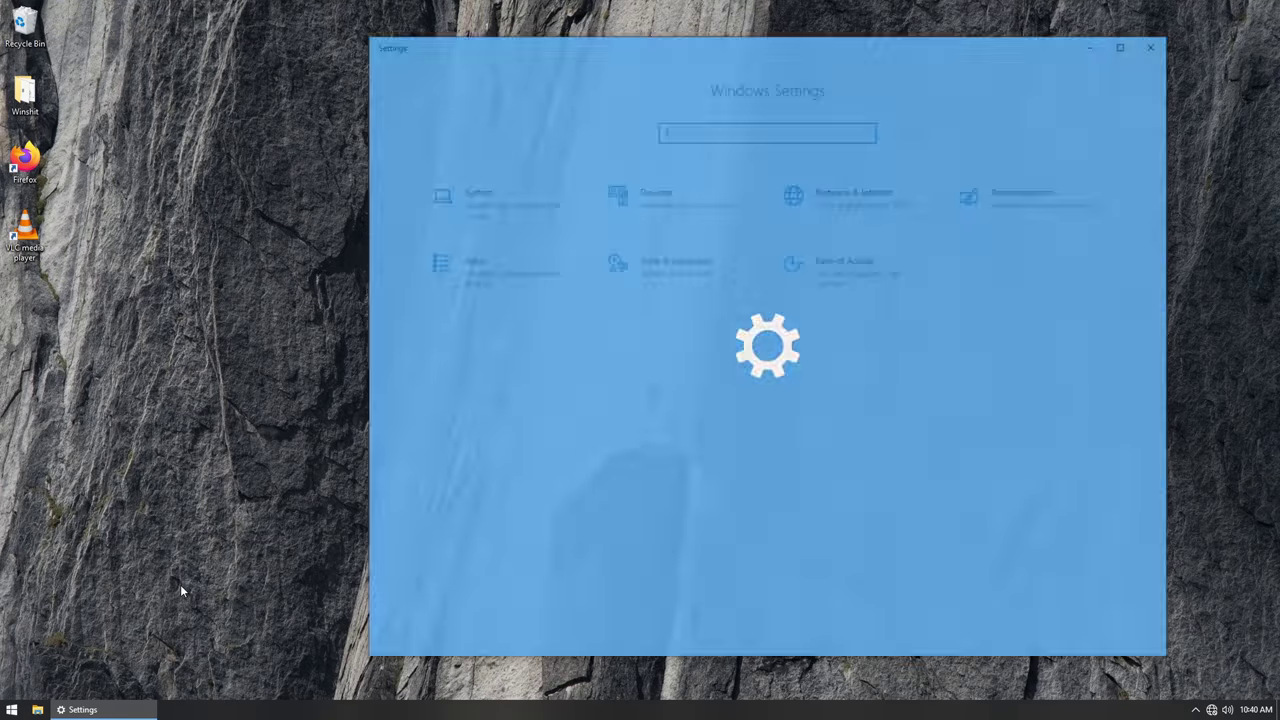
left_click(474, 199)
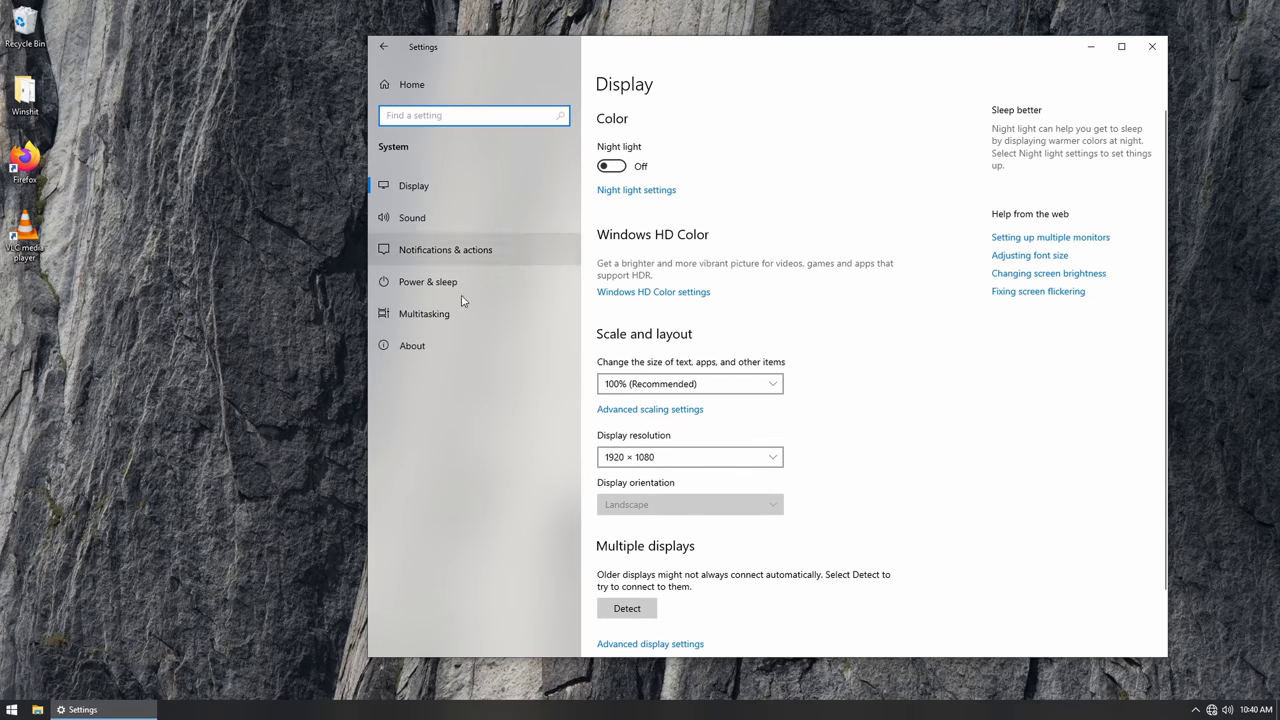
left_click(466, 349)
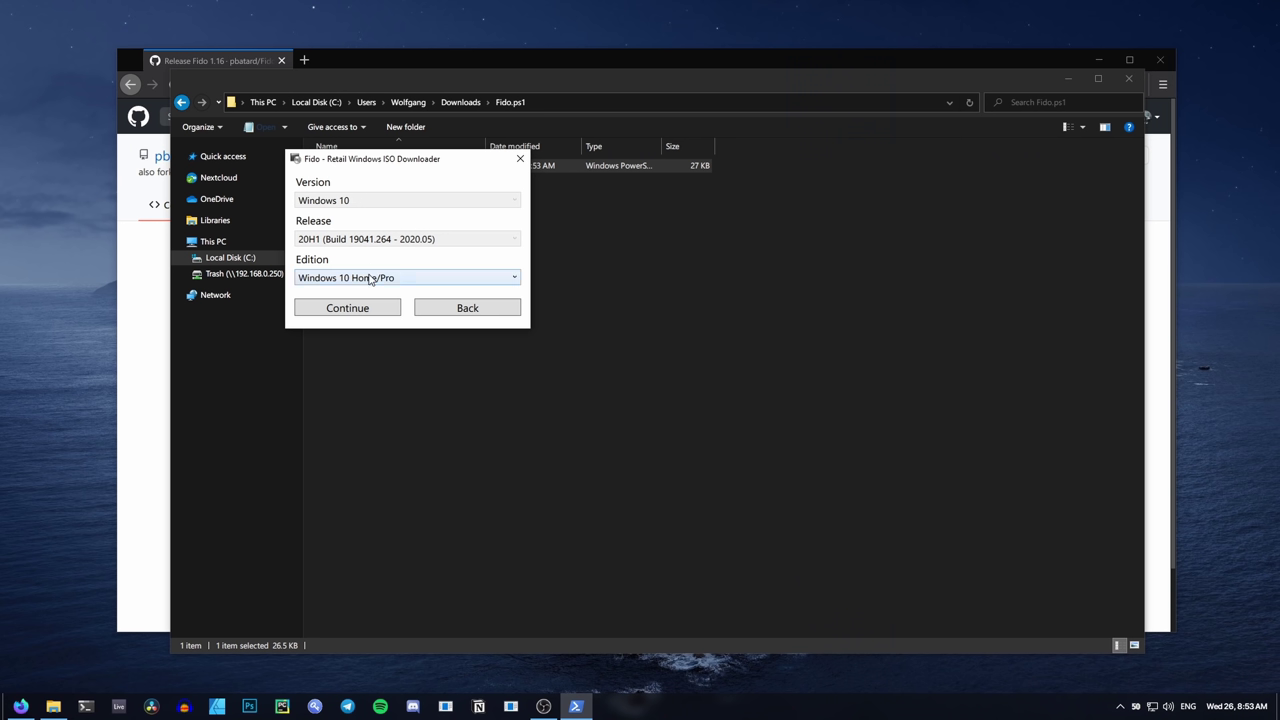
- Choose the Windows 10 Home/Pro edition and the English language in Fido
left_click(369, 280)
left_click(369, 280)
left_click(350, 308)
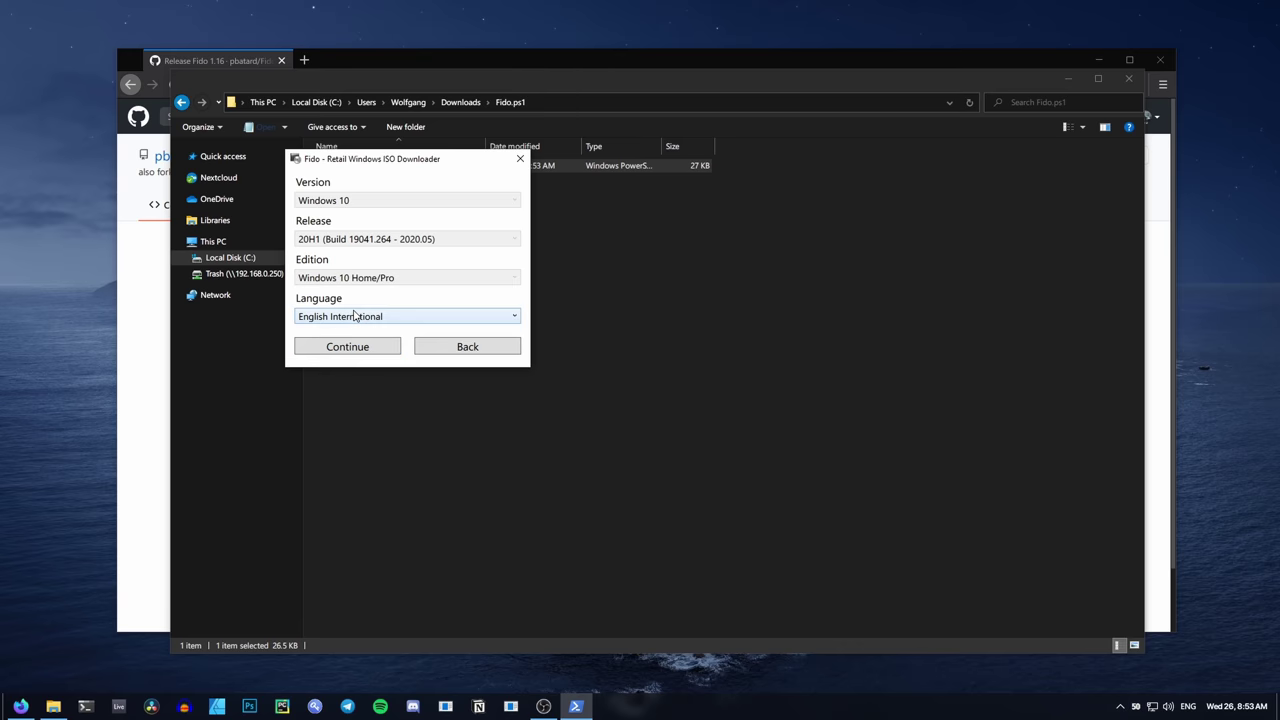
left_click(354, 316)
scroll(374, 400, "down", 6)
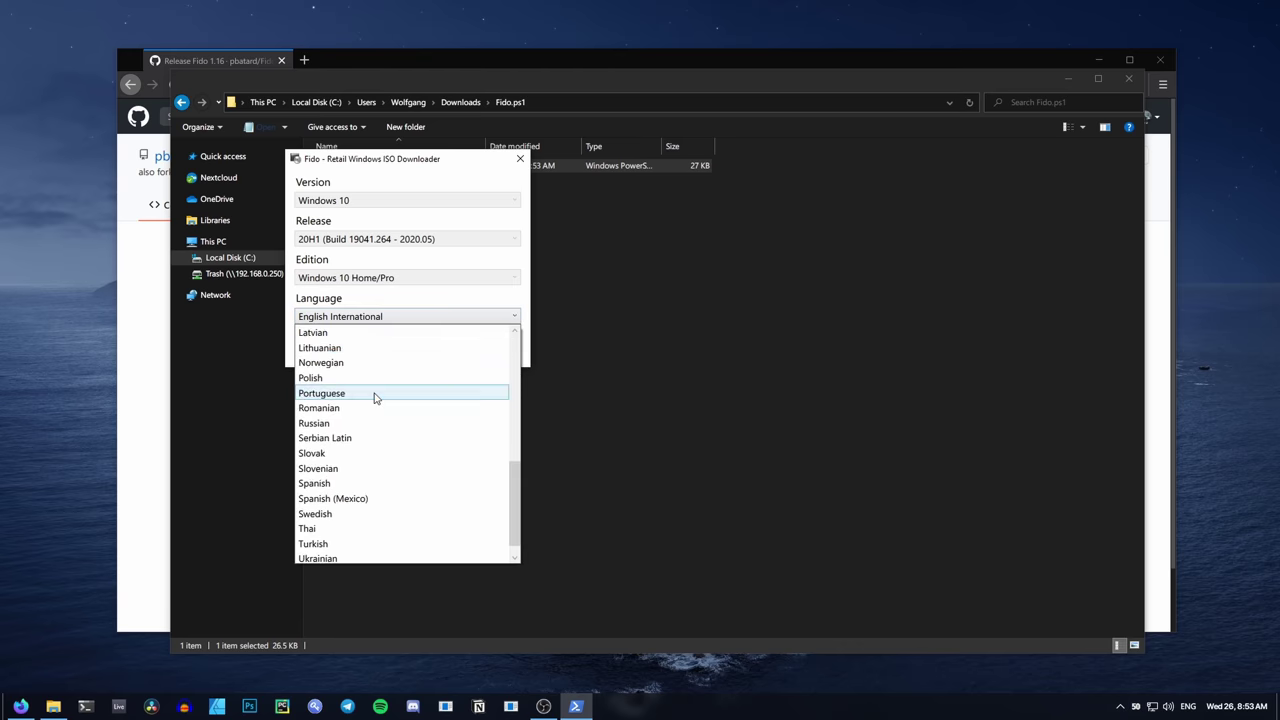
scroll(372, 400, "up", 8)
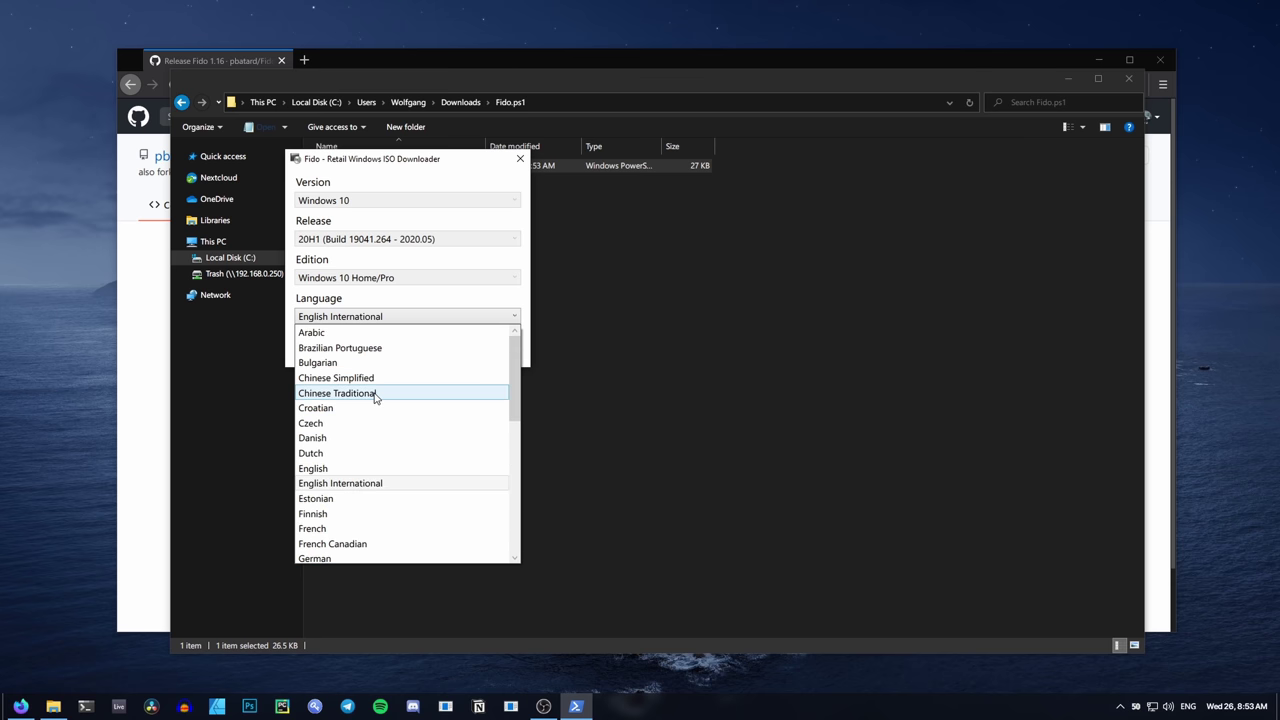
left_click(316, 468)
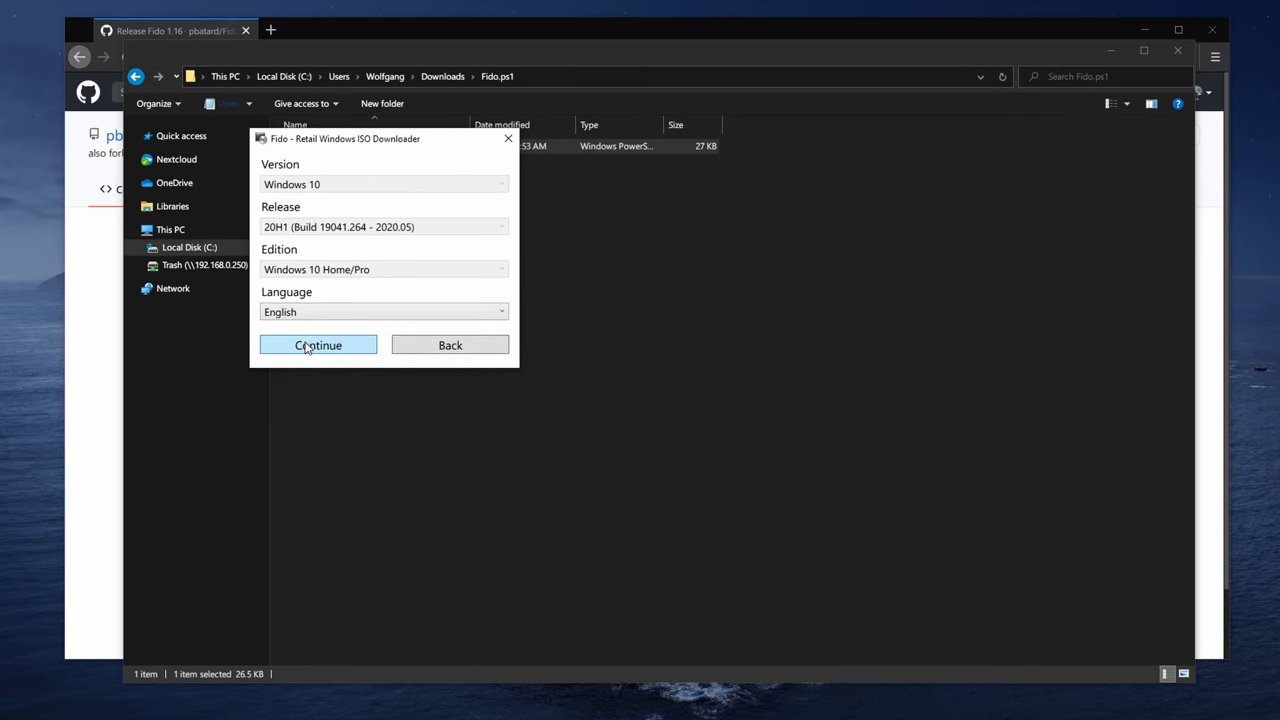
left_click(336, 348)
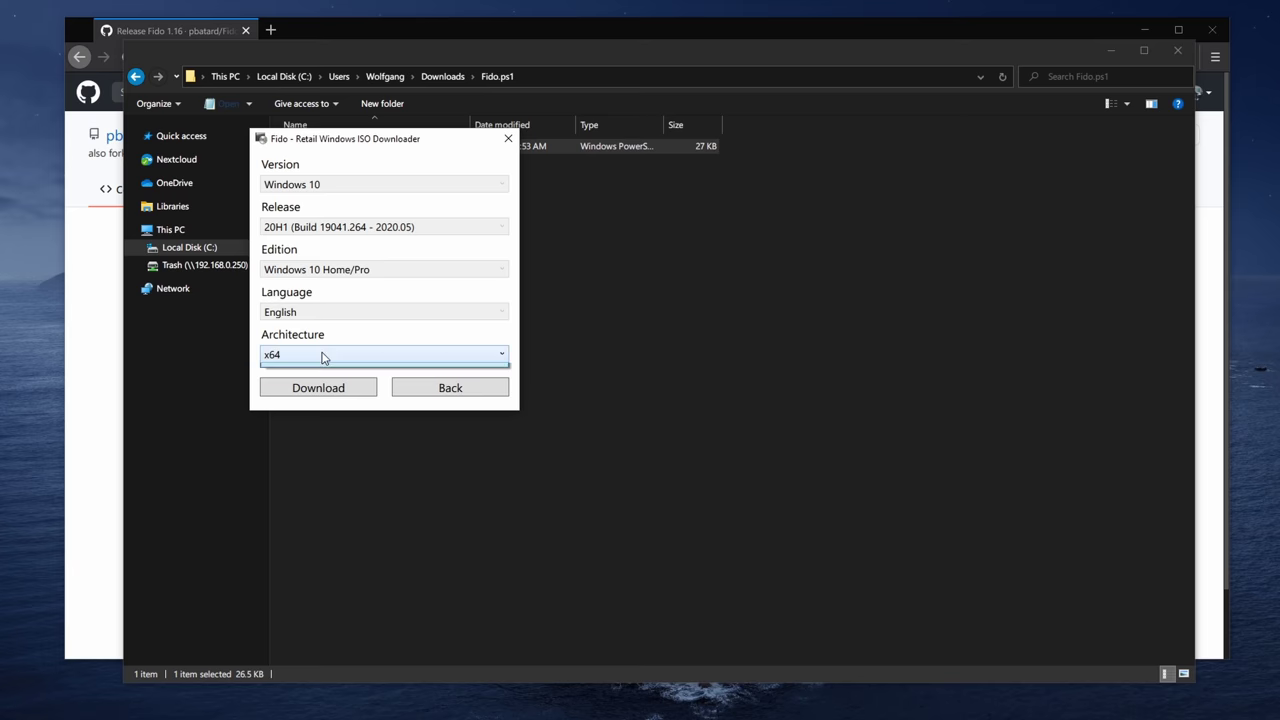
- Select the x64 architecture, start the ISO download, and save Win10_2004_English_x64.iso
left_click(322, 357)
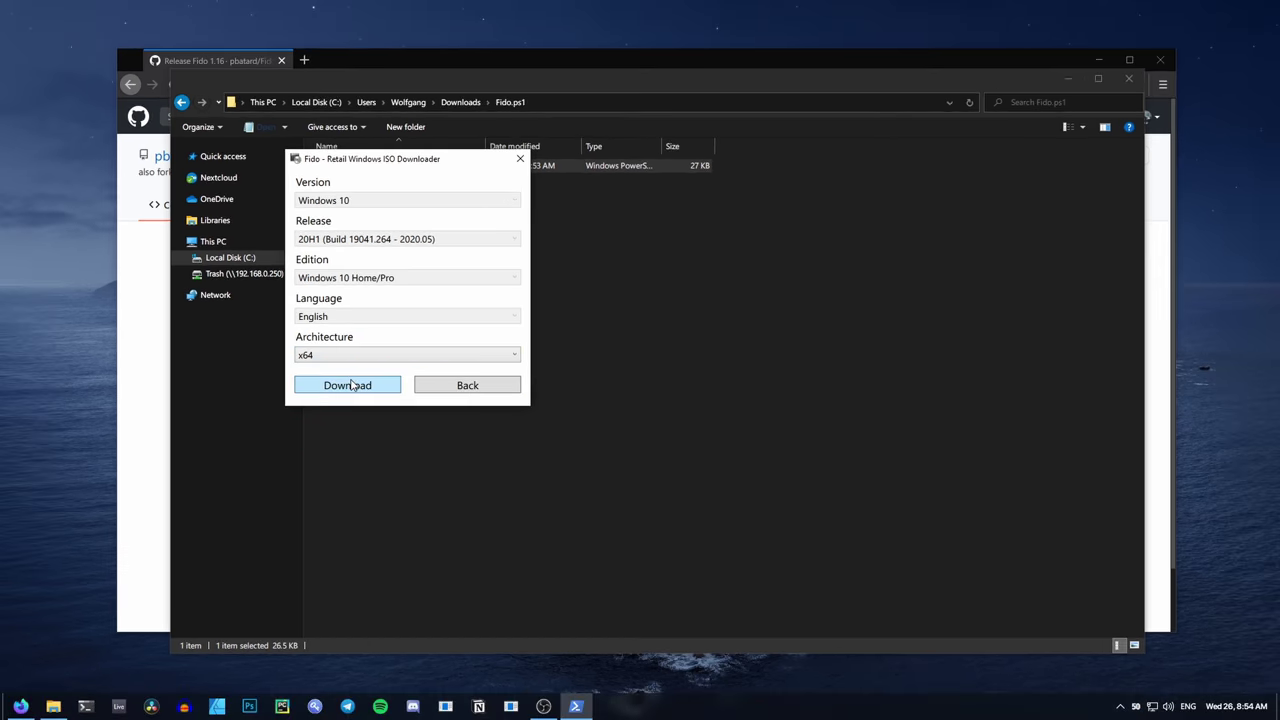
left_click(350, 384)
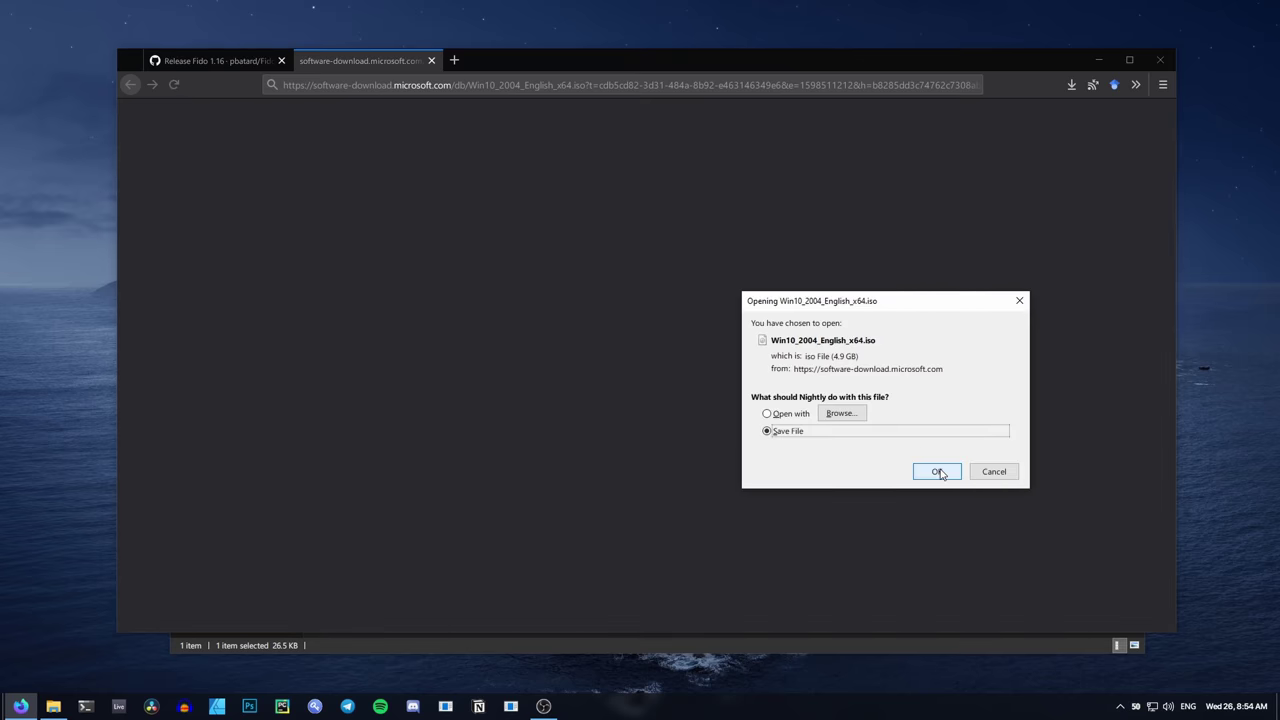
left_click(937, 472)
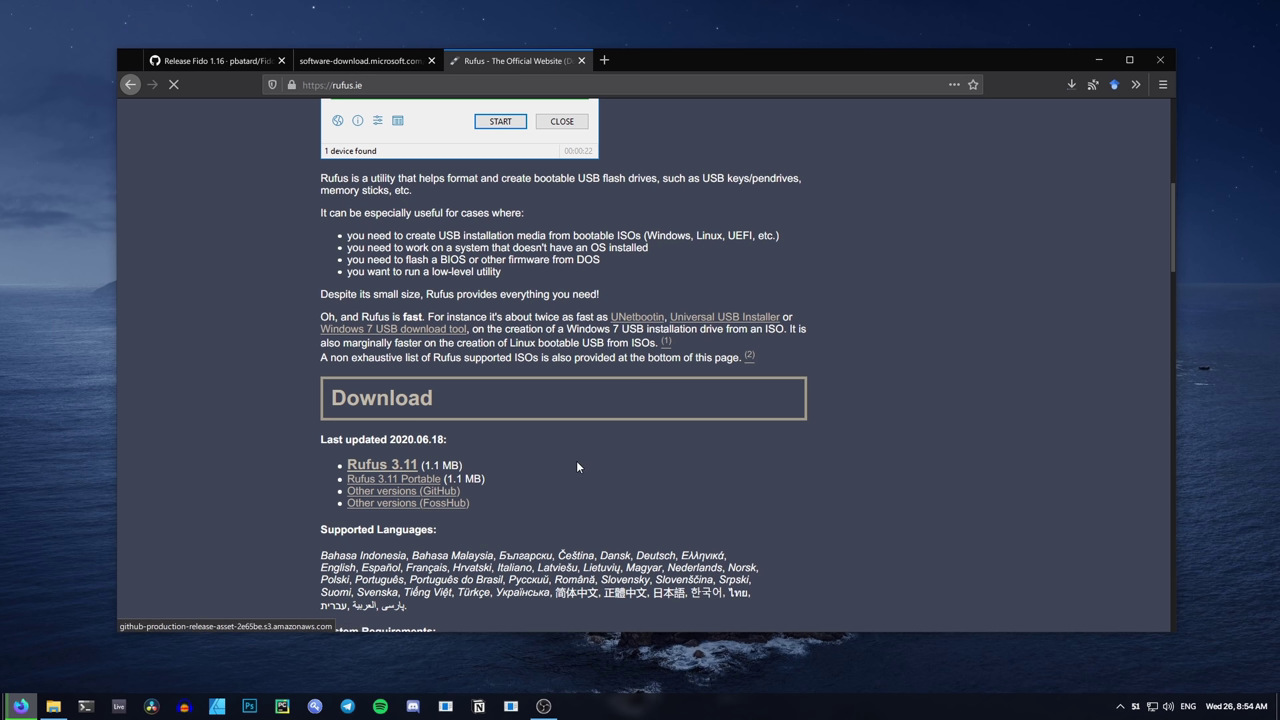
- Save the Rufus 3.11 installer, rufus-3.11.exe, from the Rufus website
scroll(576, 462, "down", 1)
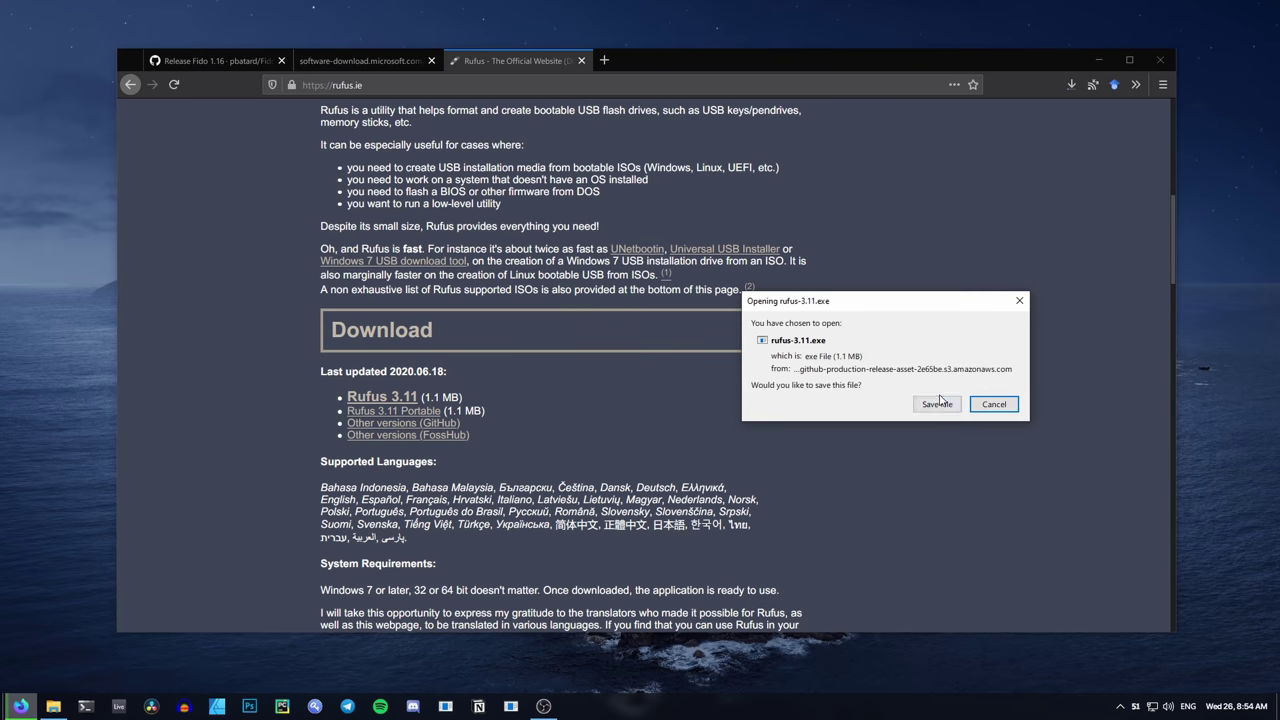
left_click(937, 404)
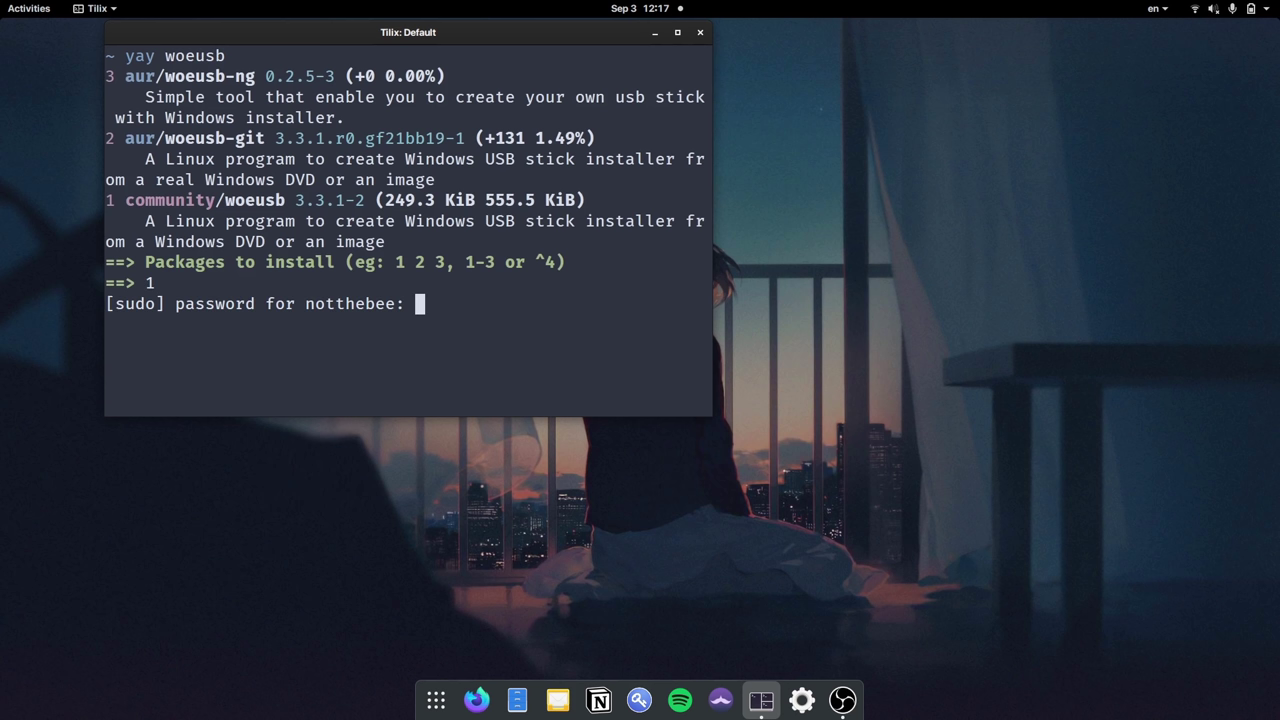
- Confirm the installation of the community/woeusb package on Linux and launch WoeUSB
type("y")
key("Return")
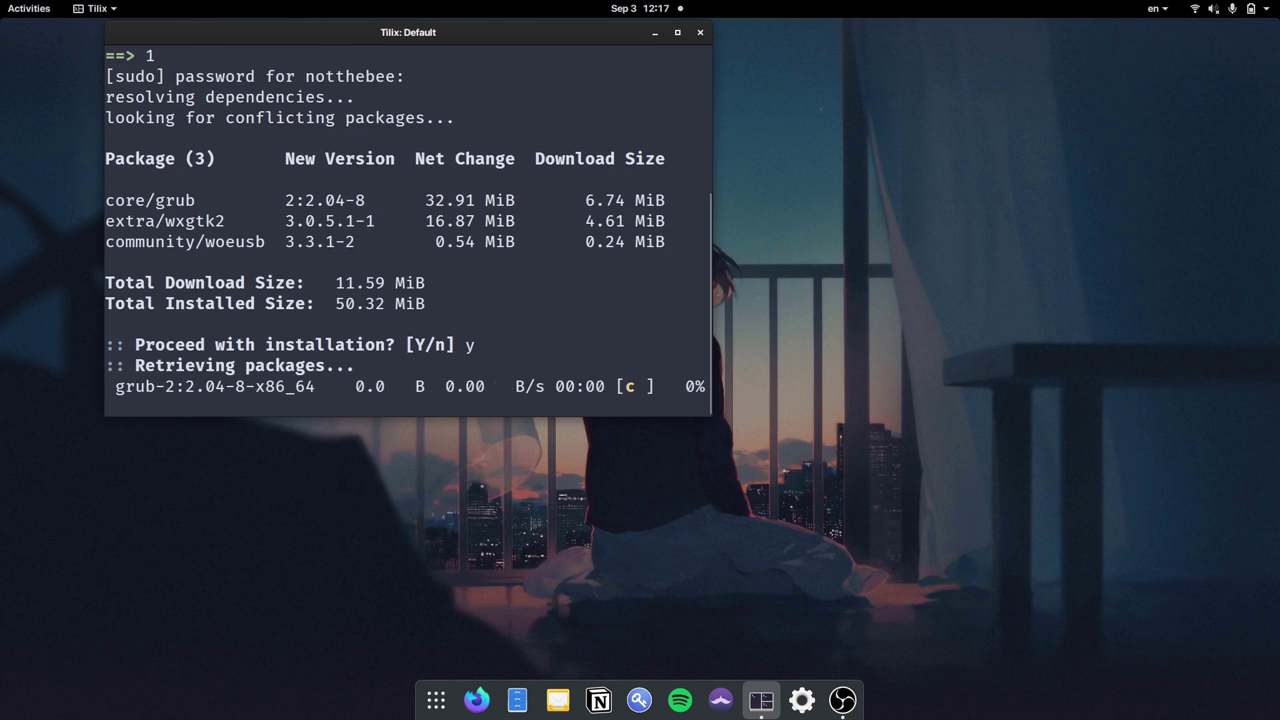
key("super")
type("woe")
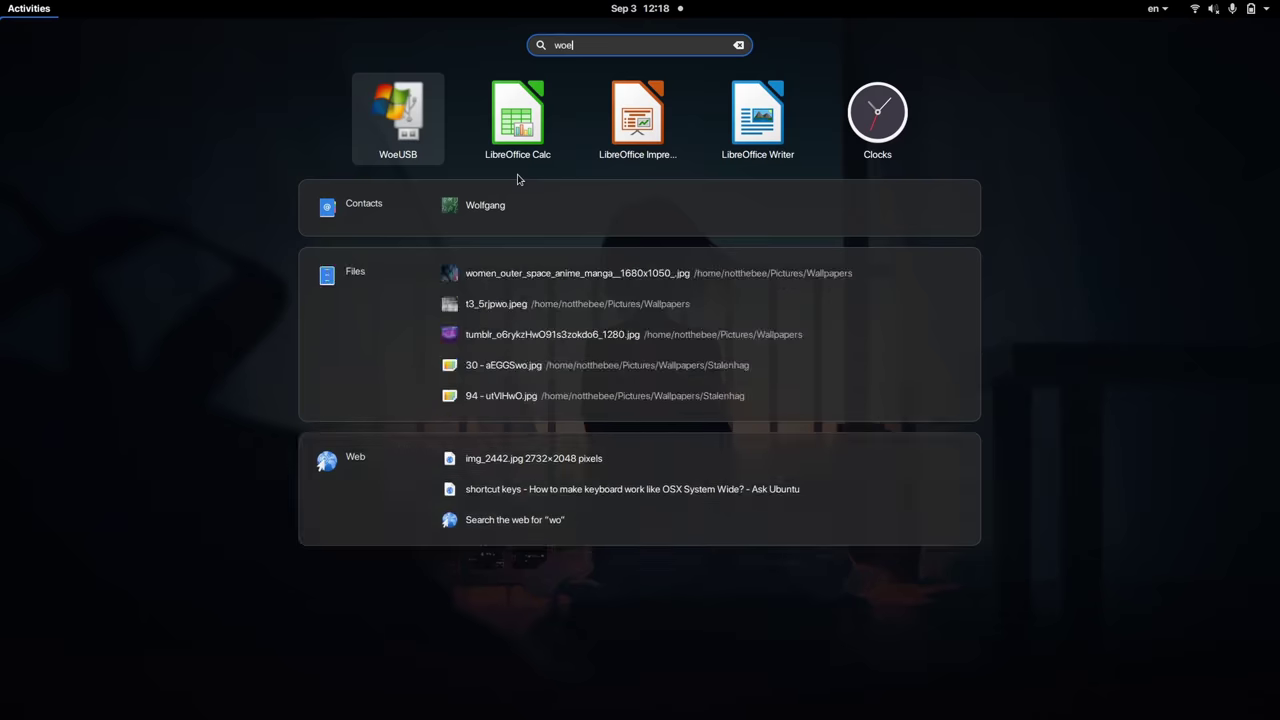
type("usb")
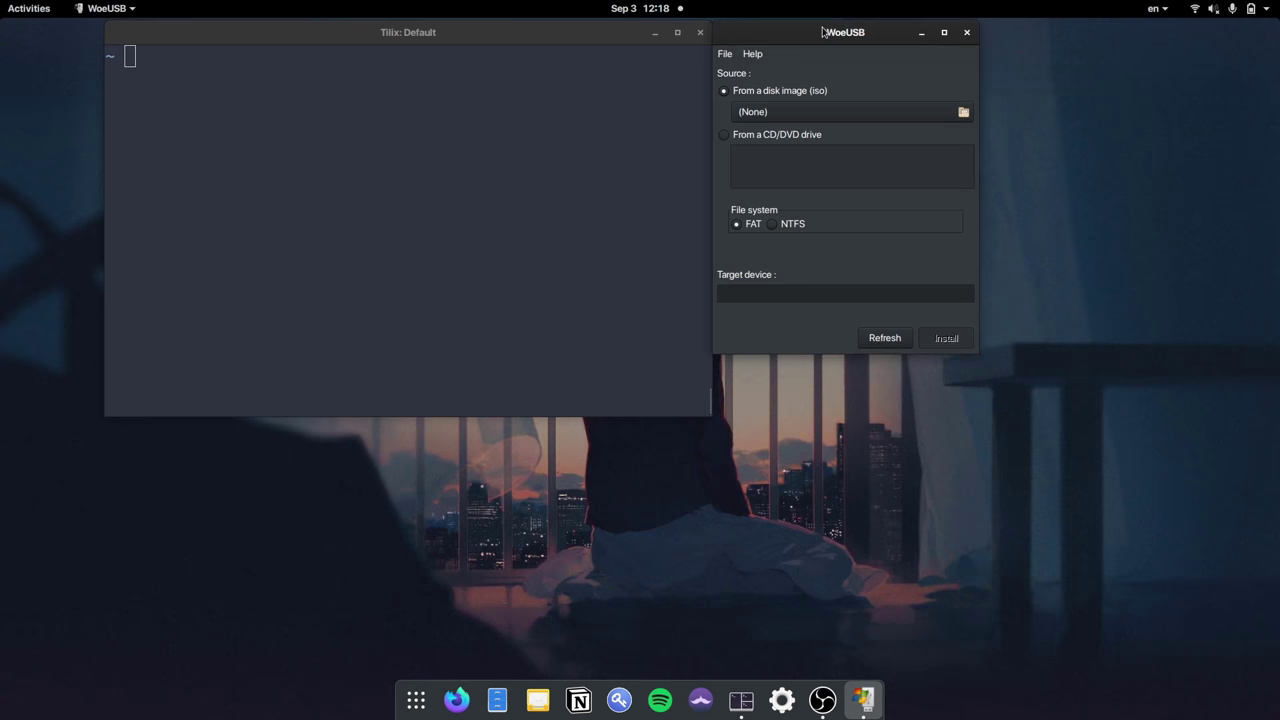
left_click_drag(822, 32, 886, 142)
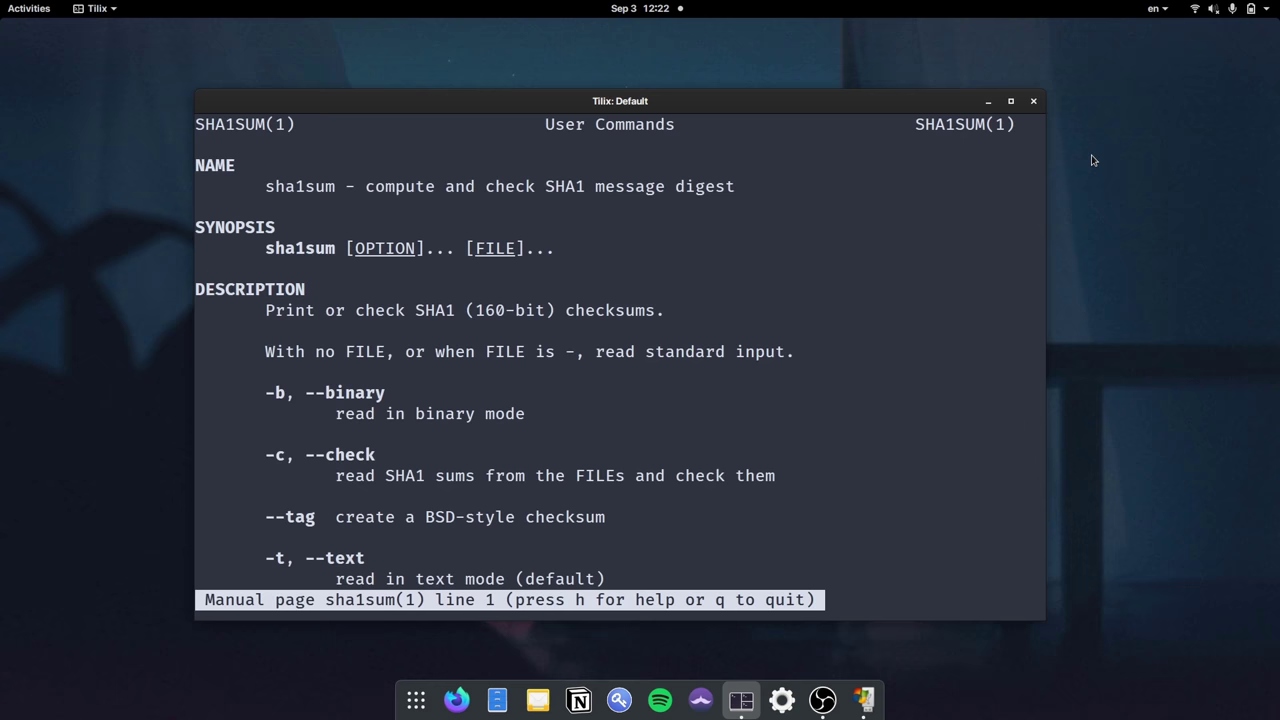
- Read through the sha1sum manual page to examine the checksum command's options
key("Down")
key("Down")
key("Down")
key("Down")
key("Down")
key("Down")
key("Down")
key("Down")
key("Down")
key("Down")
key("Down")
key("Down")
key("Down")
key("Down")
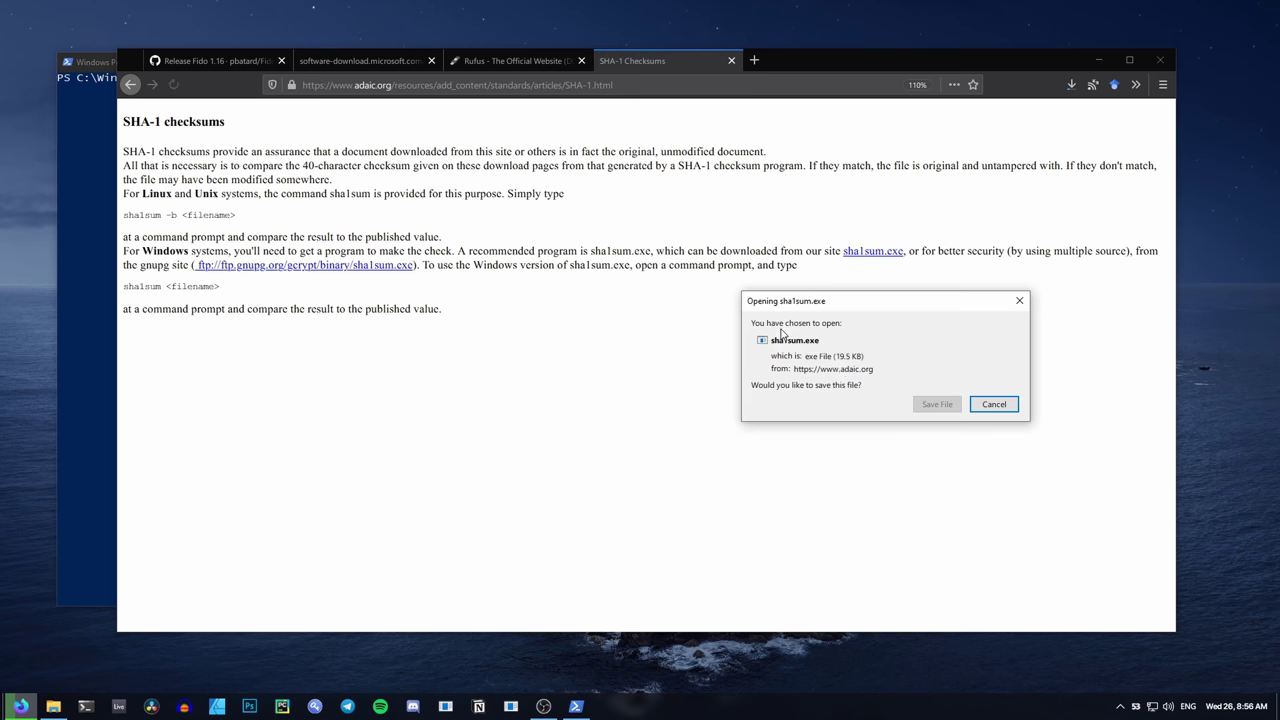
- Save sha1sum.exe from the SHA-1 checksums page in the Windows browser
left_click(935, 404)
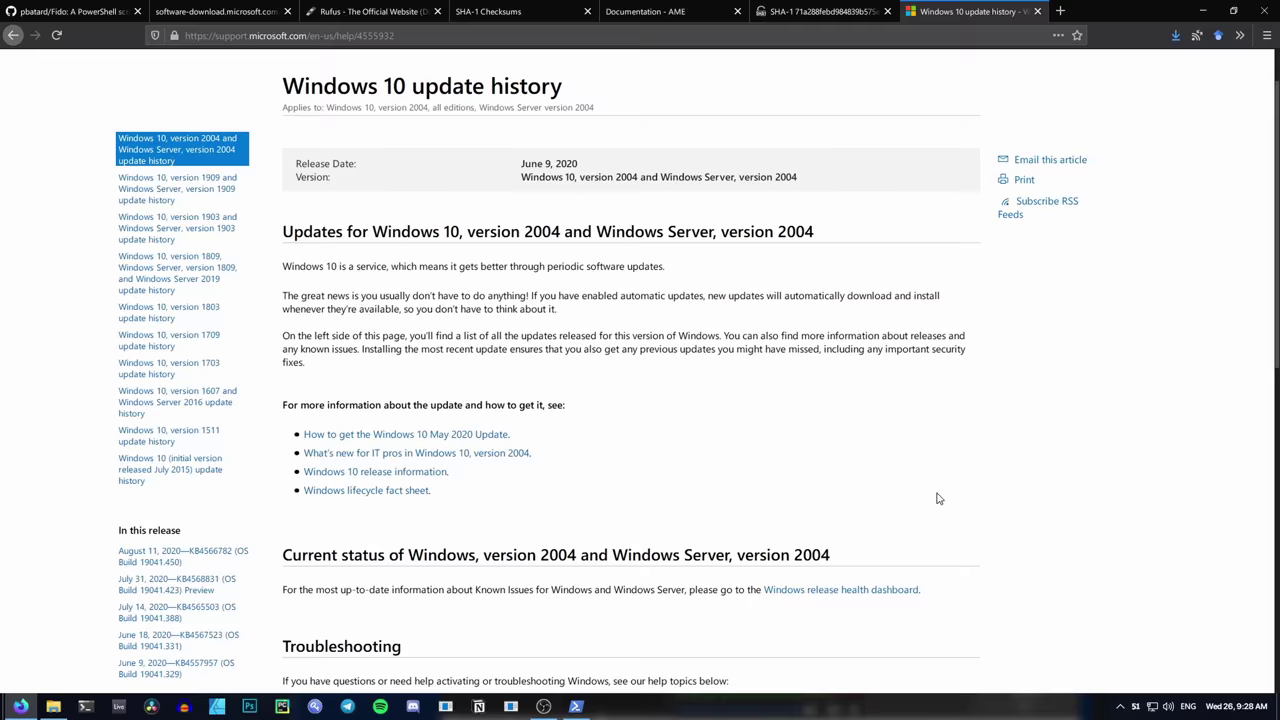
- Open the August 11, 2020 update from the Windows 10 version 2004 history and search the Microsoft Update Catalog for KB4566782
scroll(1060, 520, "down", 2)
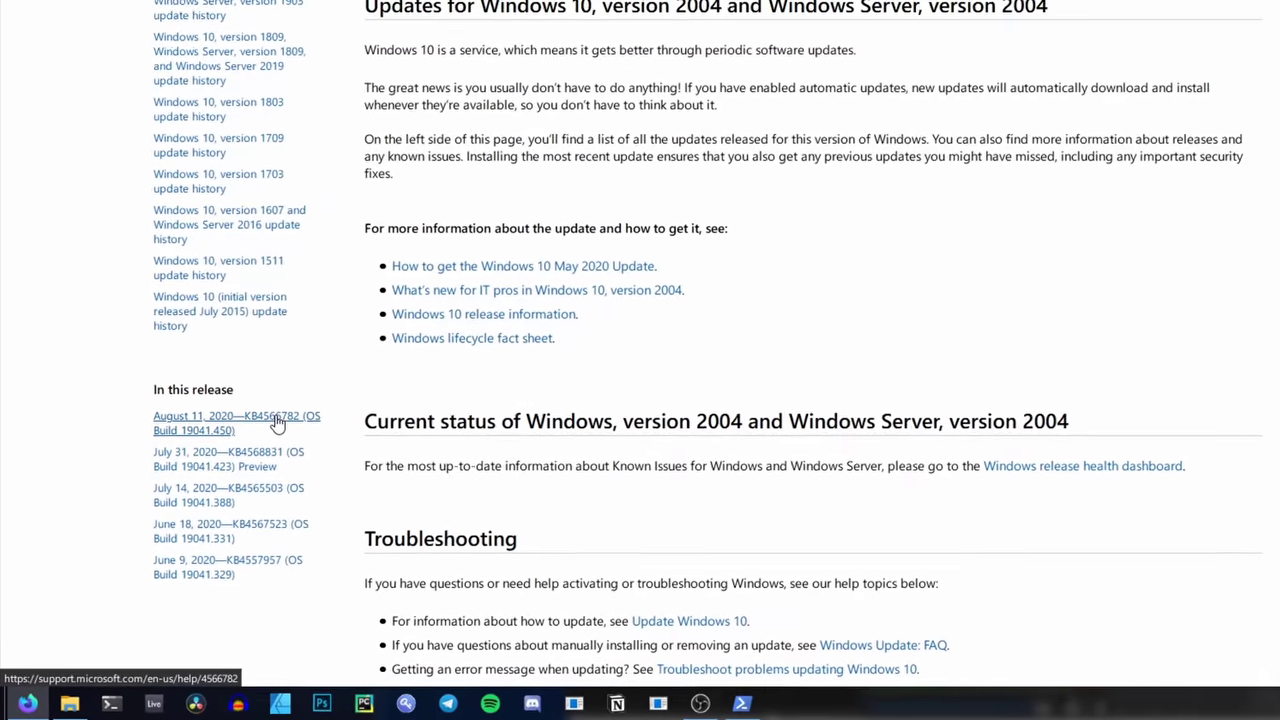
left_click(295, 403)
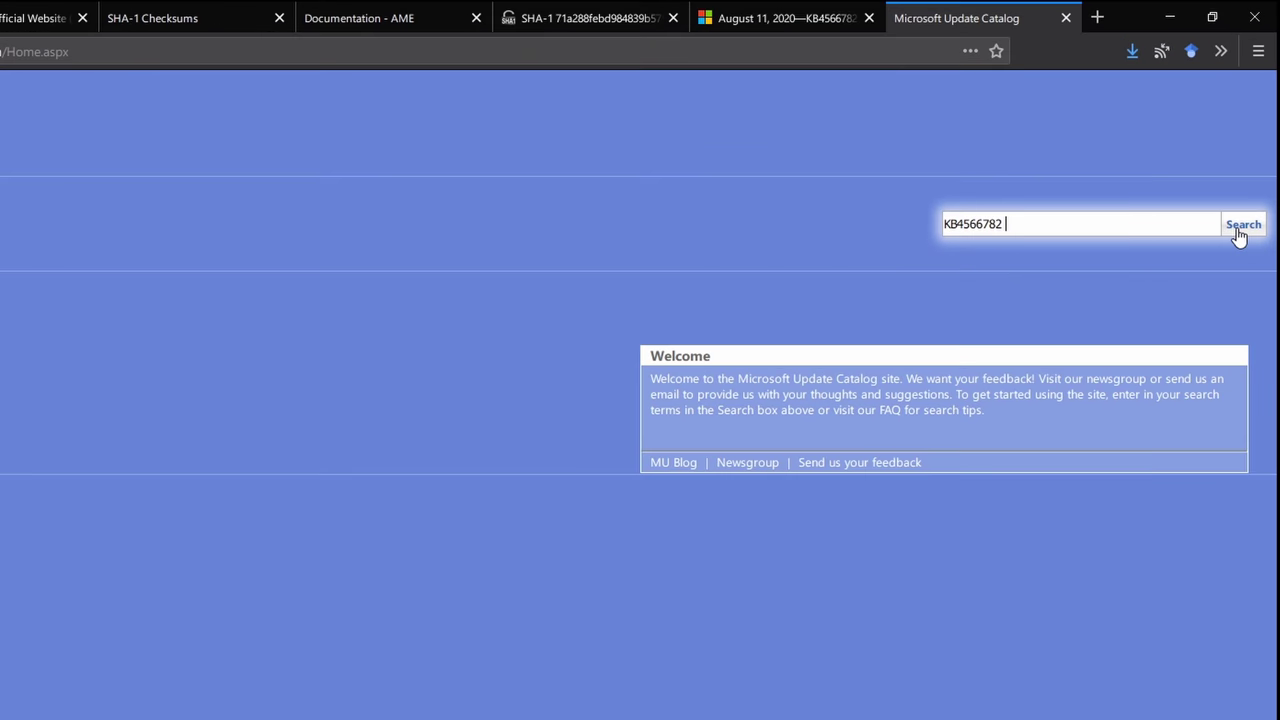
left_click(1240, 226)
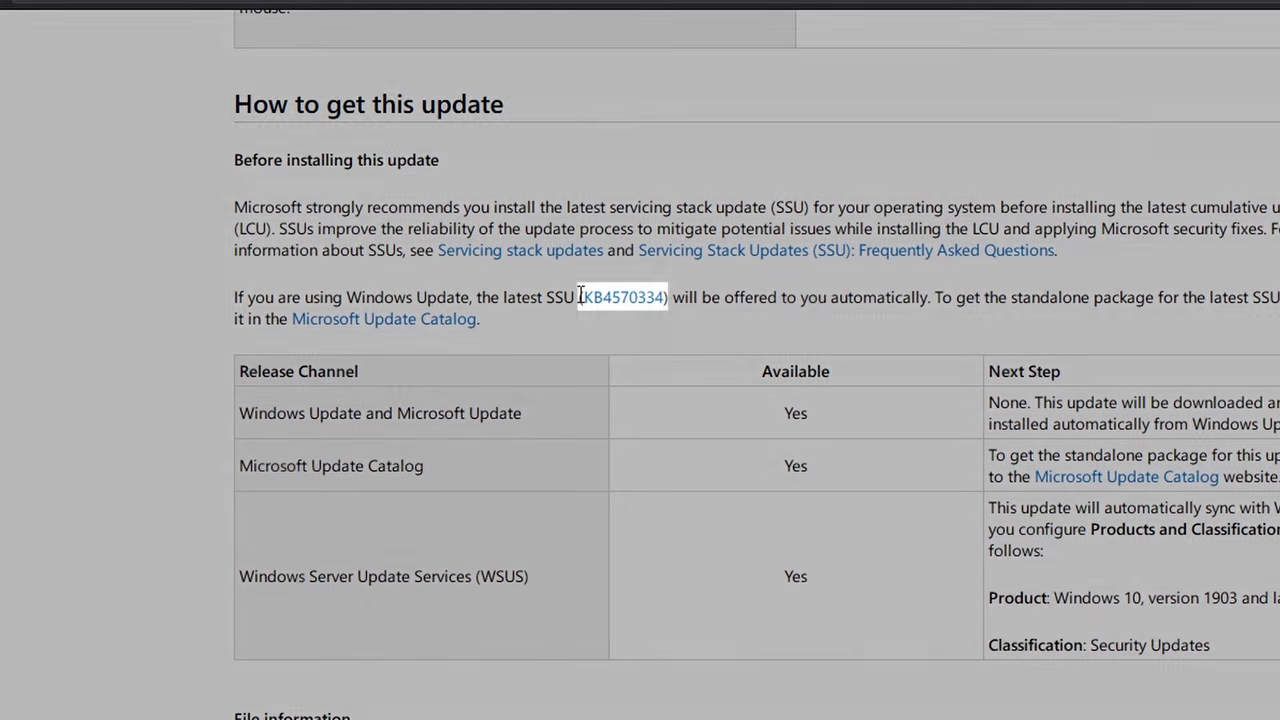
- Look up servicing stack update KB4570334 in the Microsoft Update Catalog and save the Windows 10 Version 2004 x64 package, proceeding over HTTP
left_click_drag(579, 298, 623, 306)
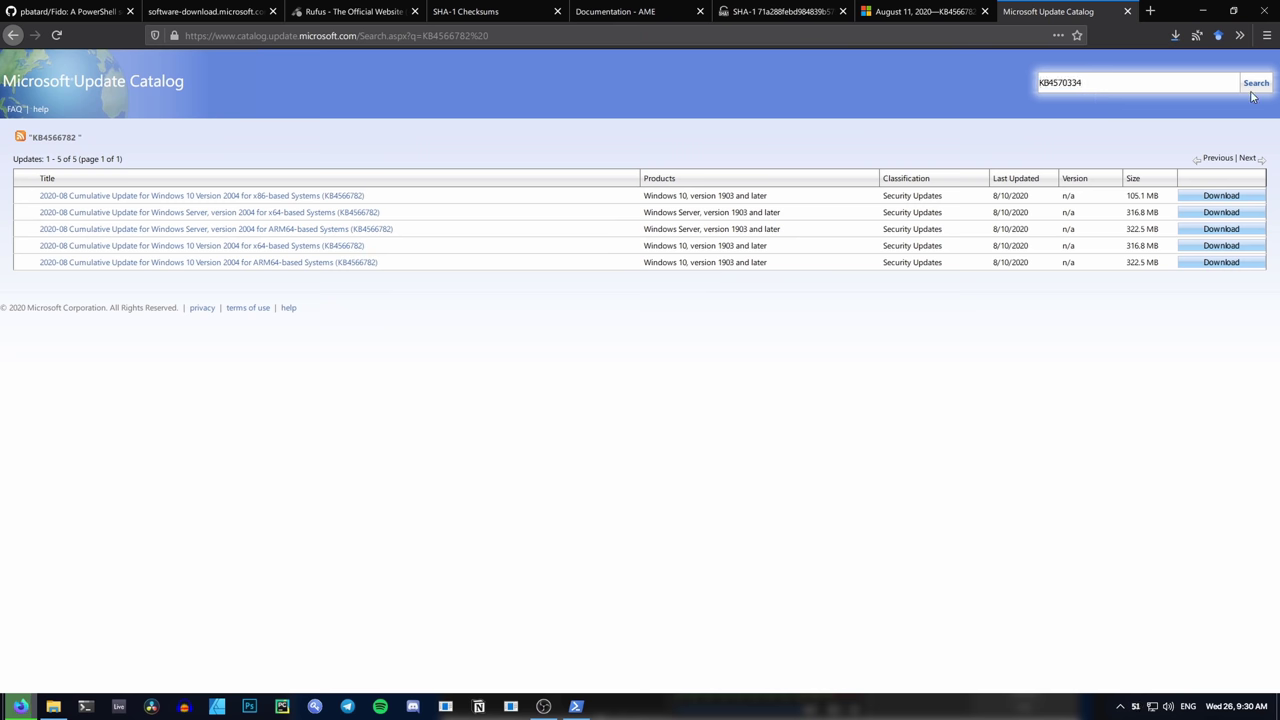
left_click(1254, 86)
left_click(1221, 246)
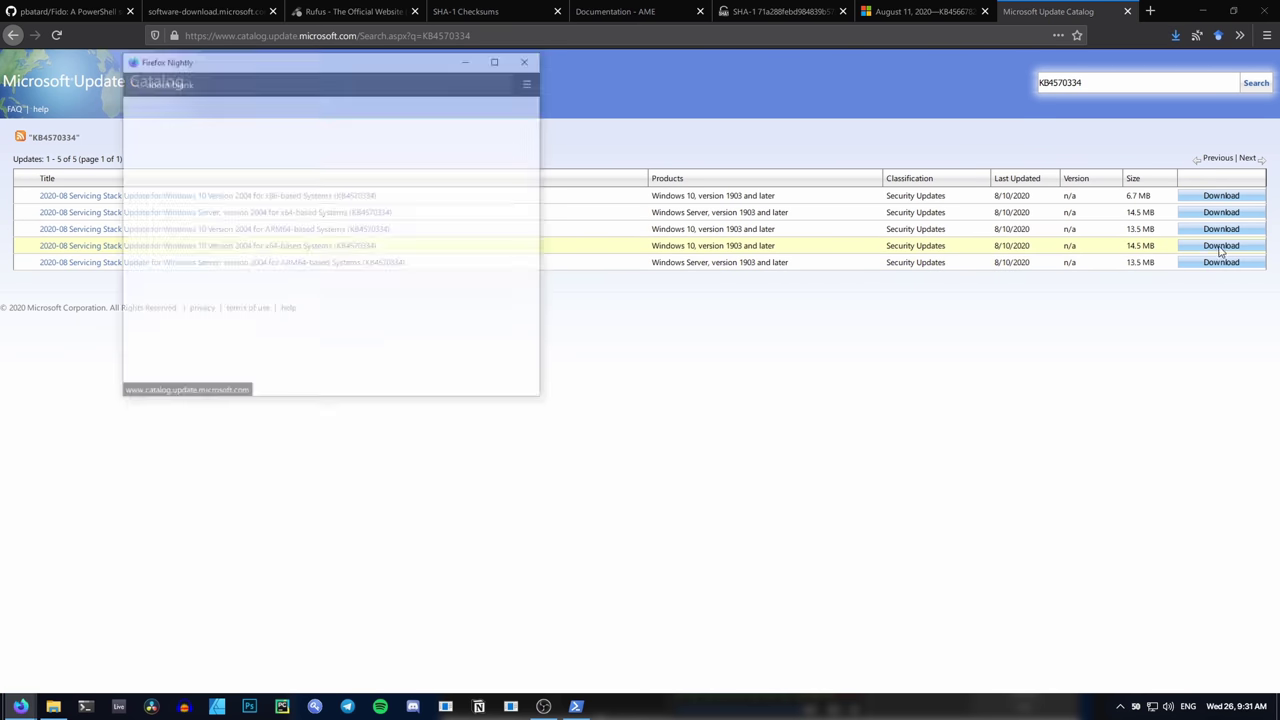
left_click(398, 187)
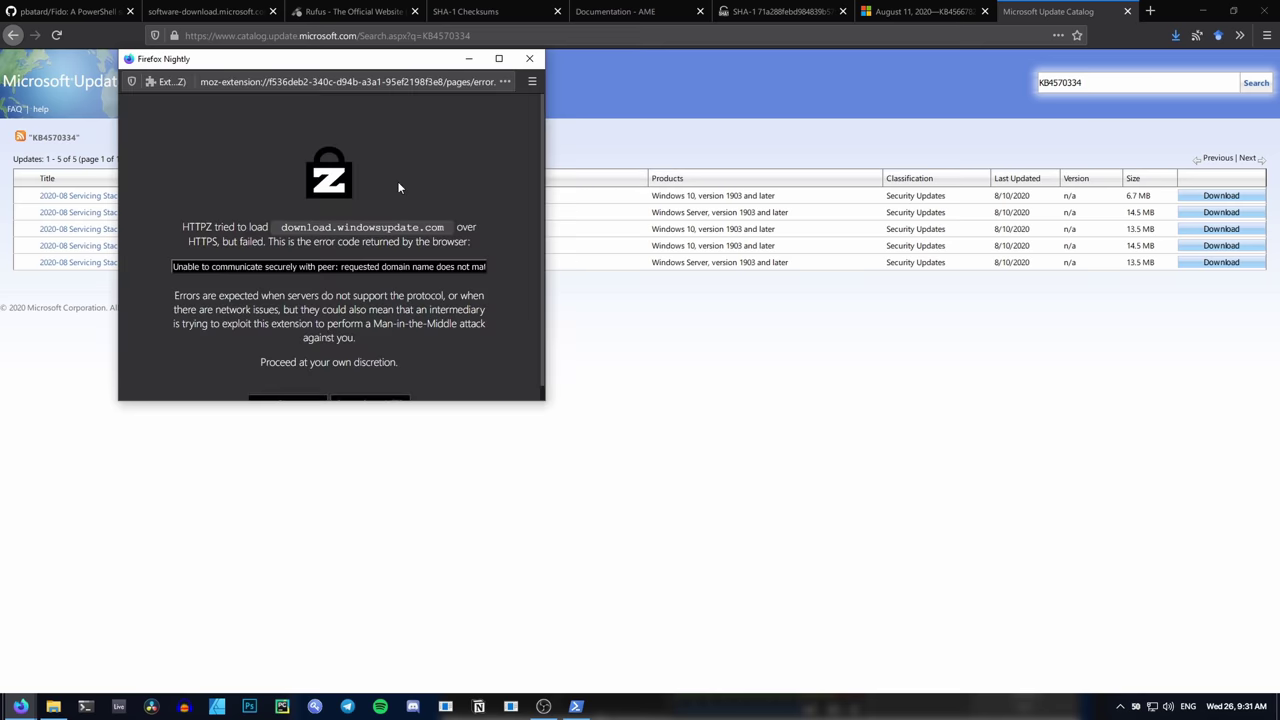
scroll(398, 187, "down", 1)
left_click(358, 385)
left_click(937, 472)
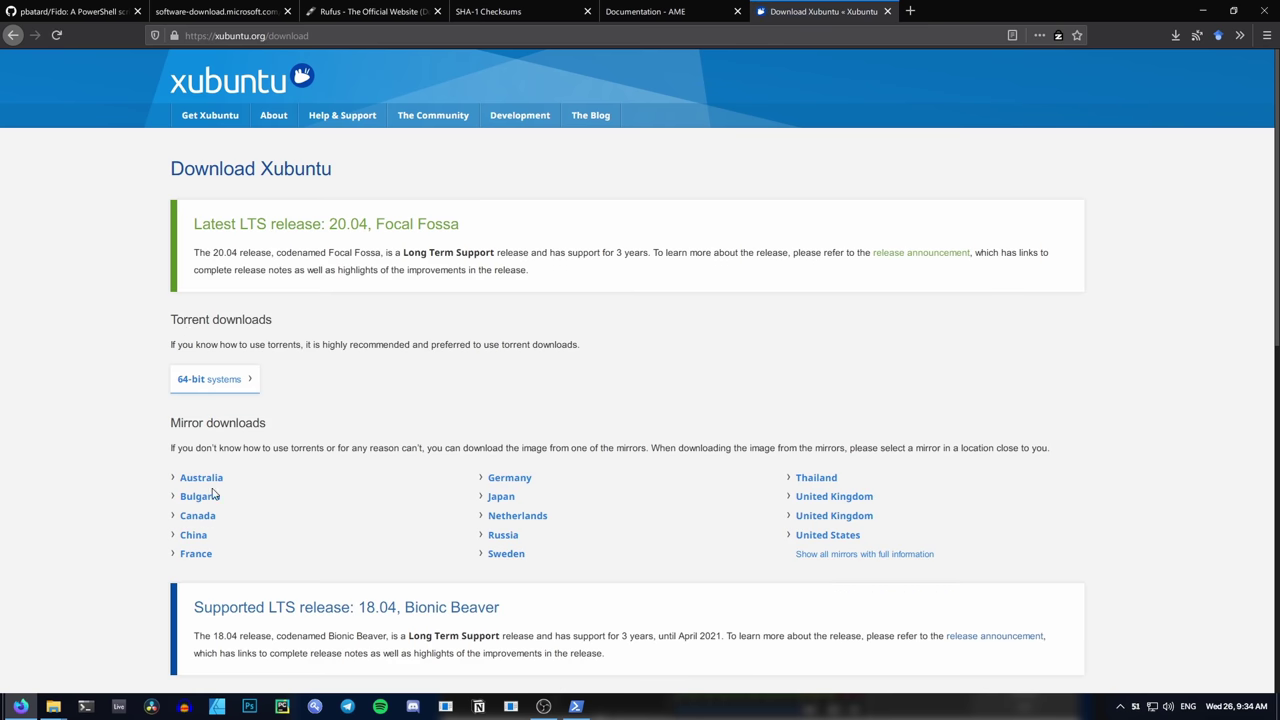
- Open the German mirror for the Xubuntu 20.04 download and proceed over HTTP
left_click(509, 478)
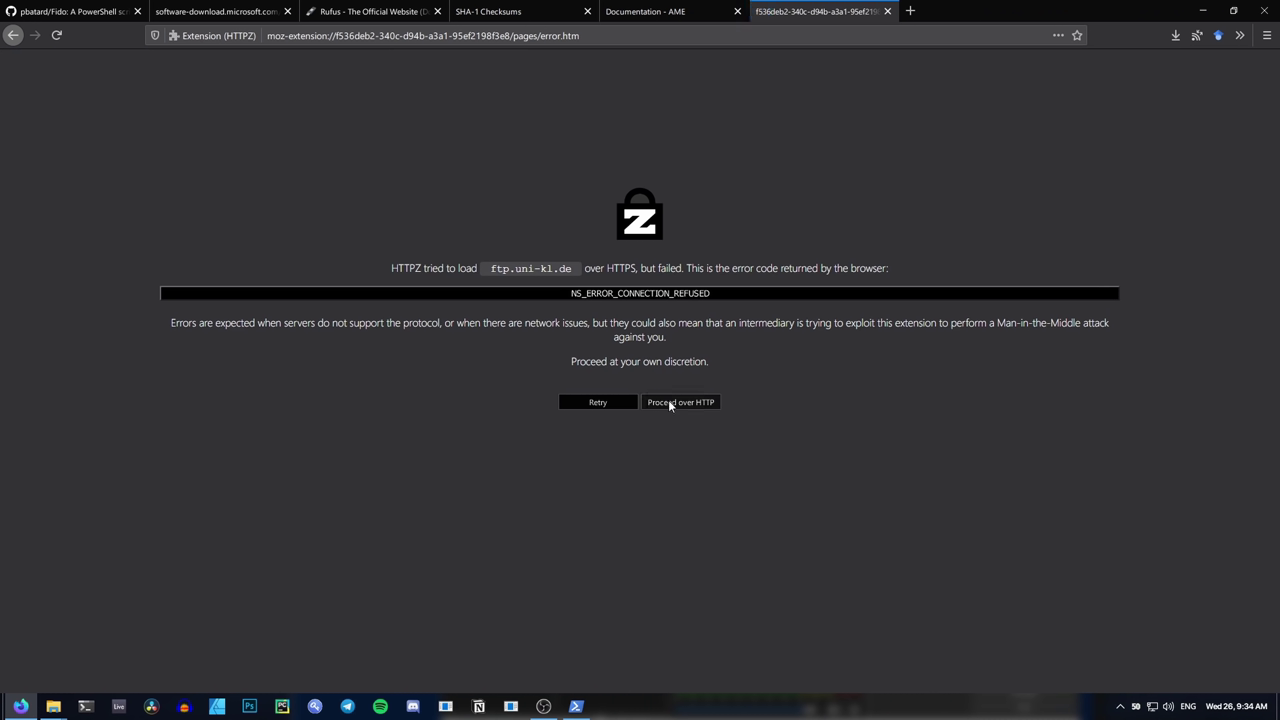
left_click(668, 399)
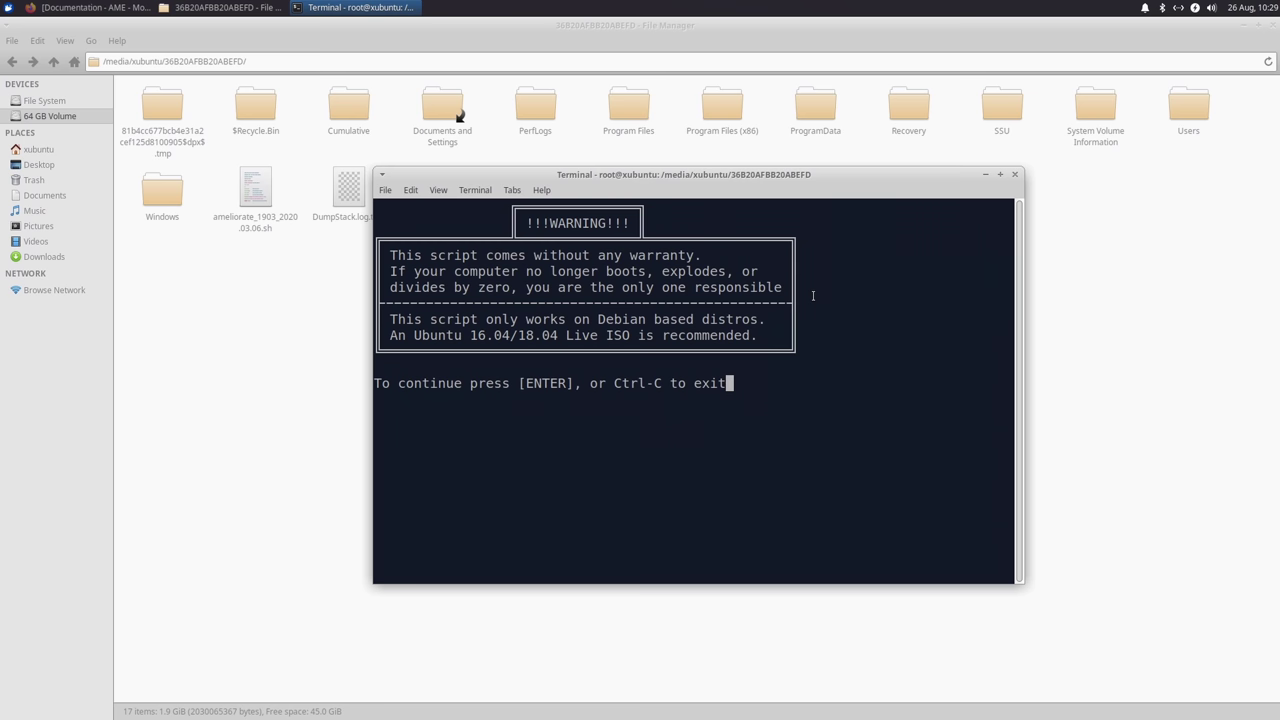
- Continue past the AMEliorate script's warranty warning and proceed with the fzf installation in the Xubuntu terminal
key("Return")
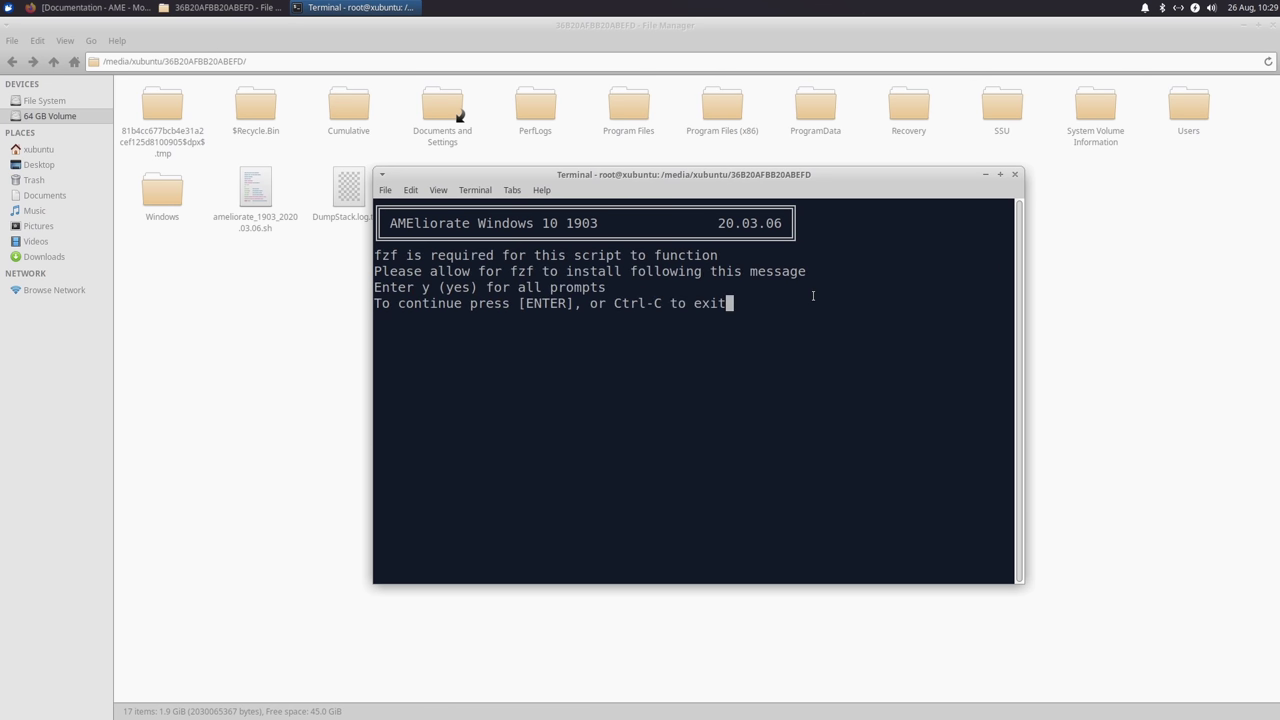
key("Return")
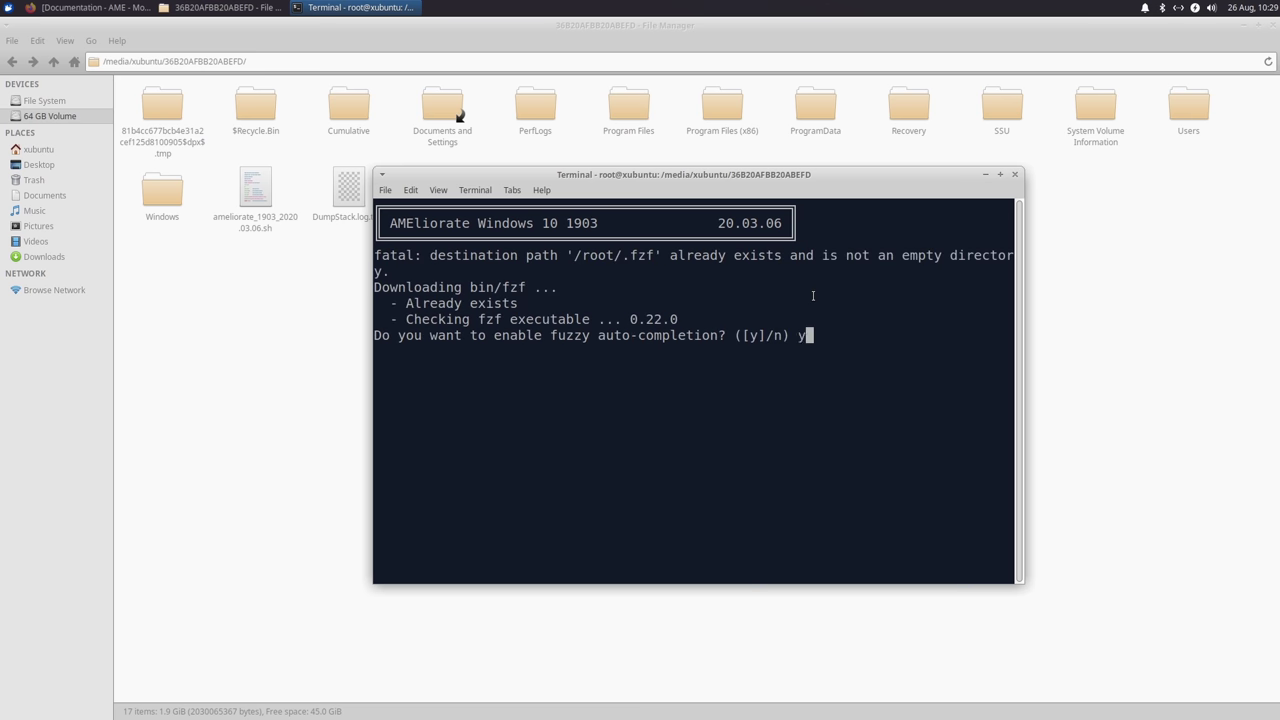
- Enable fuzzy auto-completion in the fzf installation prompt of the AMEliorate script
type("y")
key("Return")
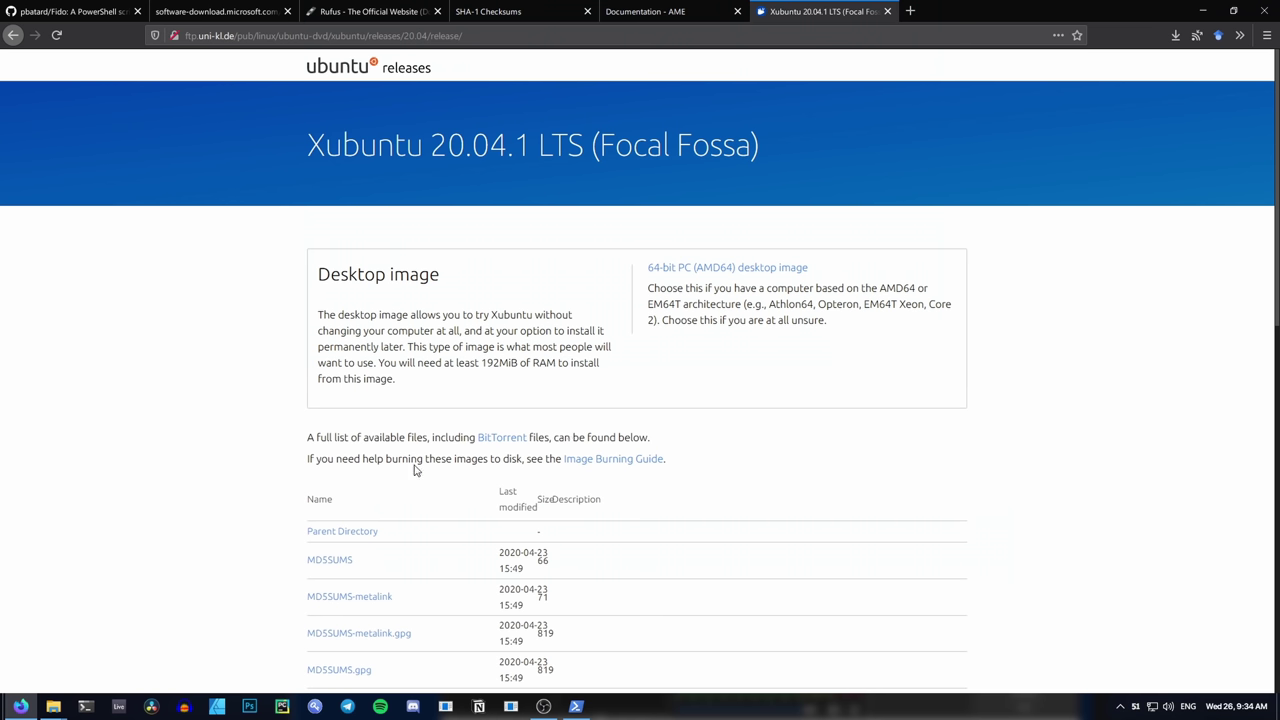
- Download and save the 64-bit PC (AMD64) desktop image of Xubuntu 20.04.1 LTS
left_click(680, 272)
left_click(810, 417)
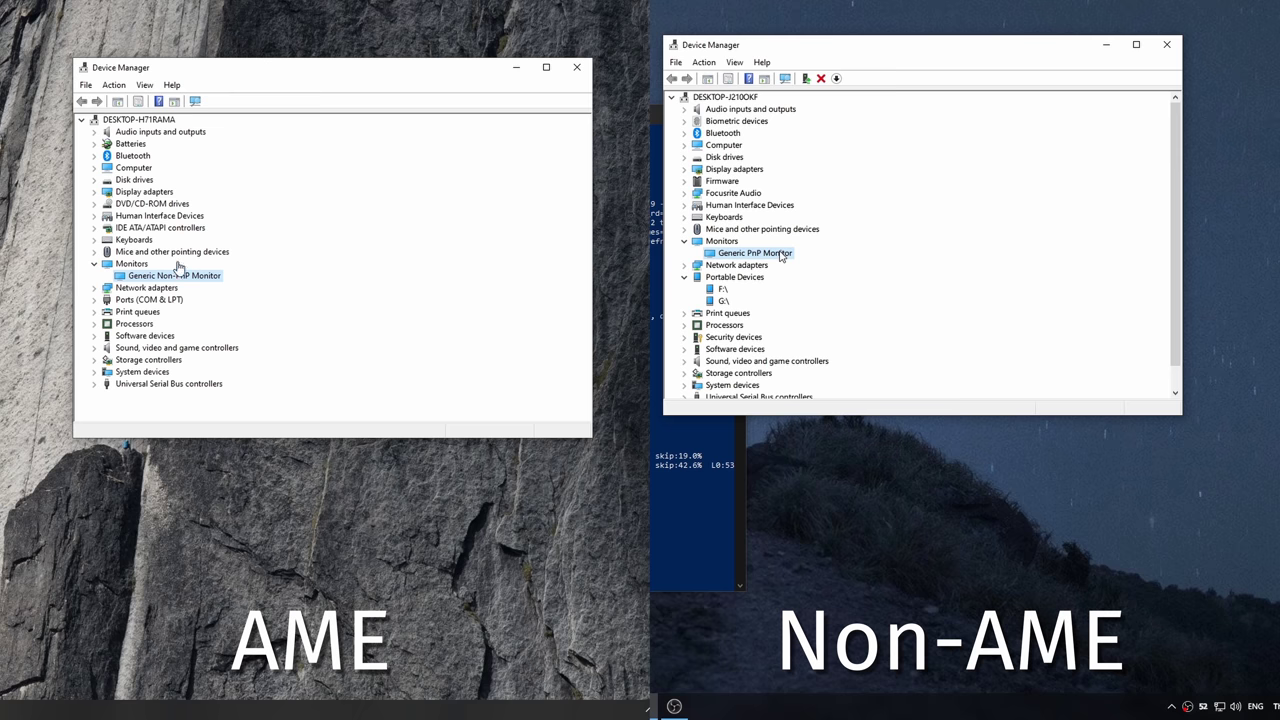
- Compare monitor driver options: start an automatic driver search on the Non-AME system and view the monitor's driver properties on the AME system
right_click(787, 257)
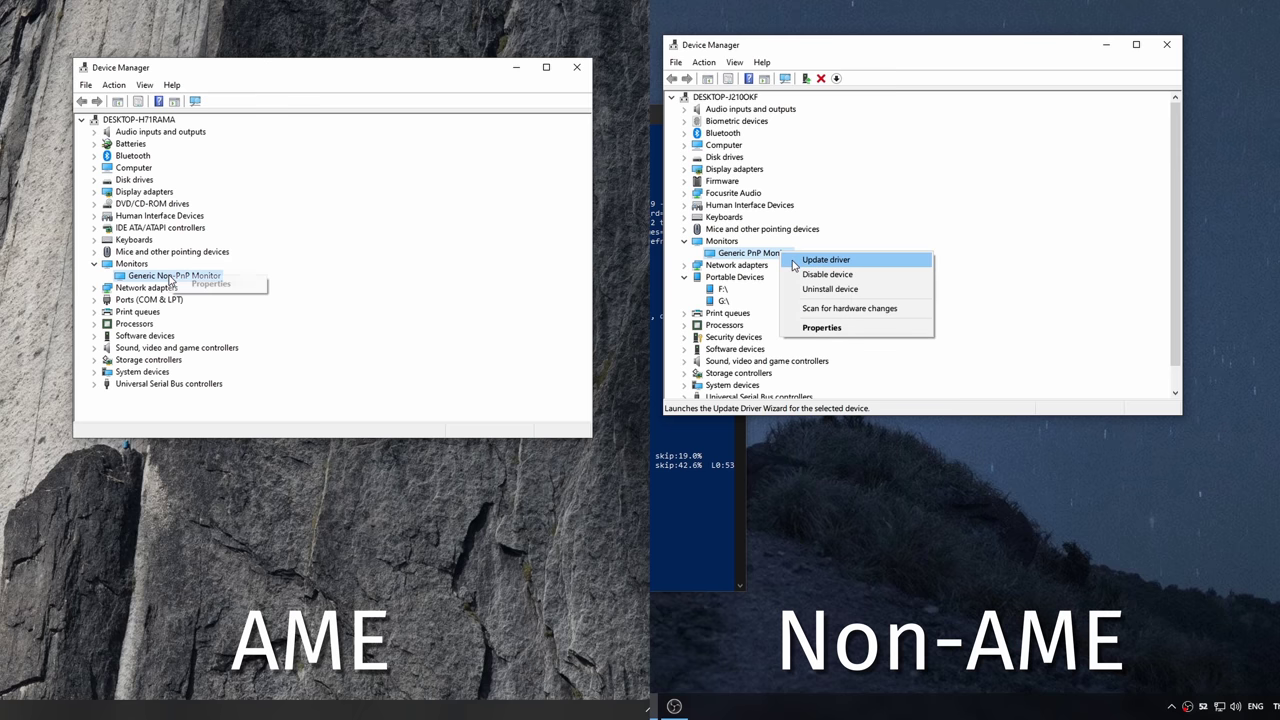
left_click(795, 262)
left_click(210, 284)
left_click(884, 204)
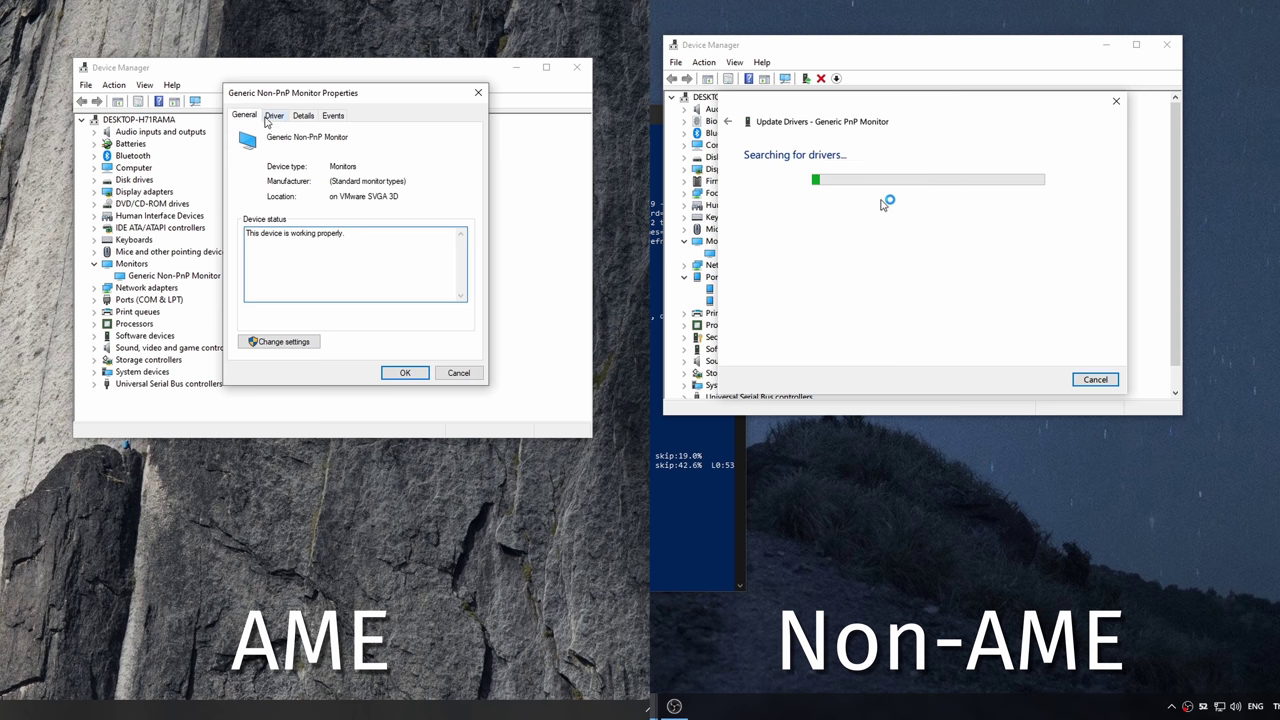
left_click(272, 116)
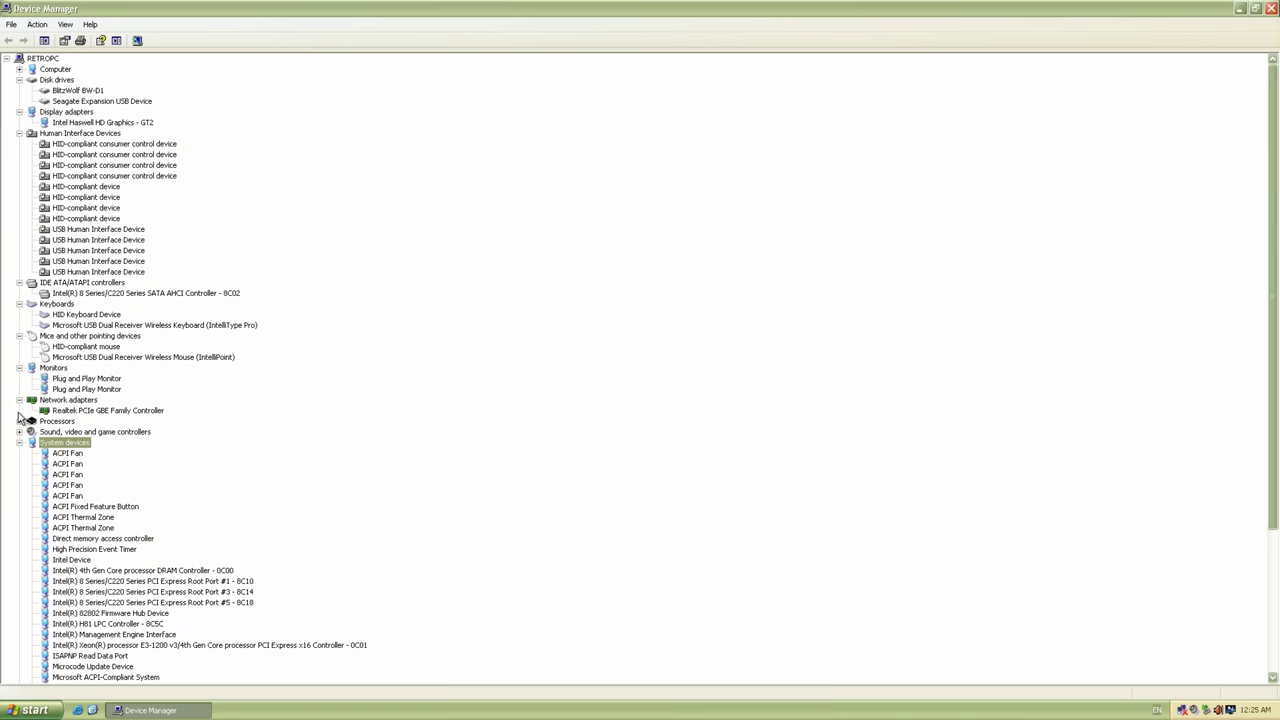
- Expand the processors and the sound, video and game controllers in the RETROPC Device Manager
left_click(19, 421)
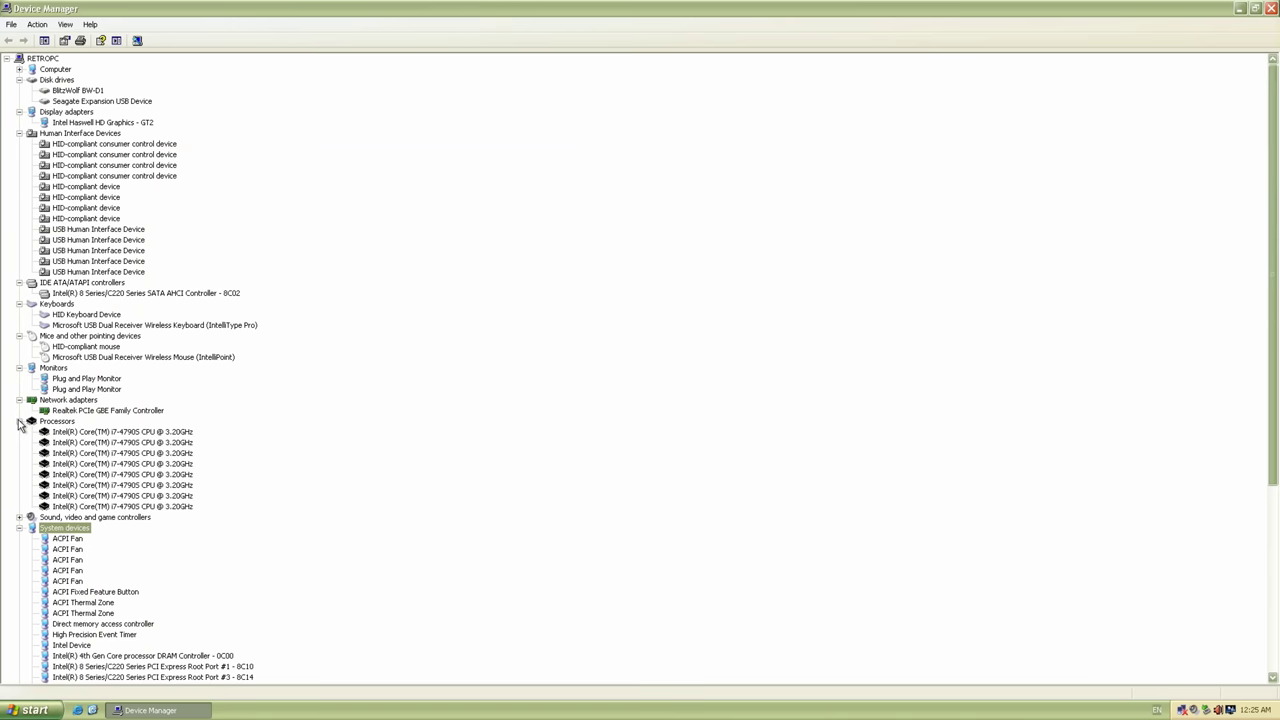
left_click(19, 517)
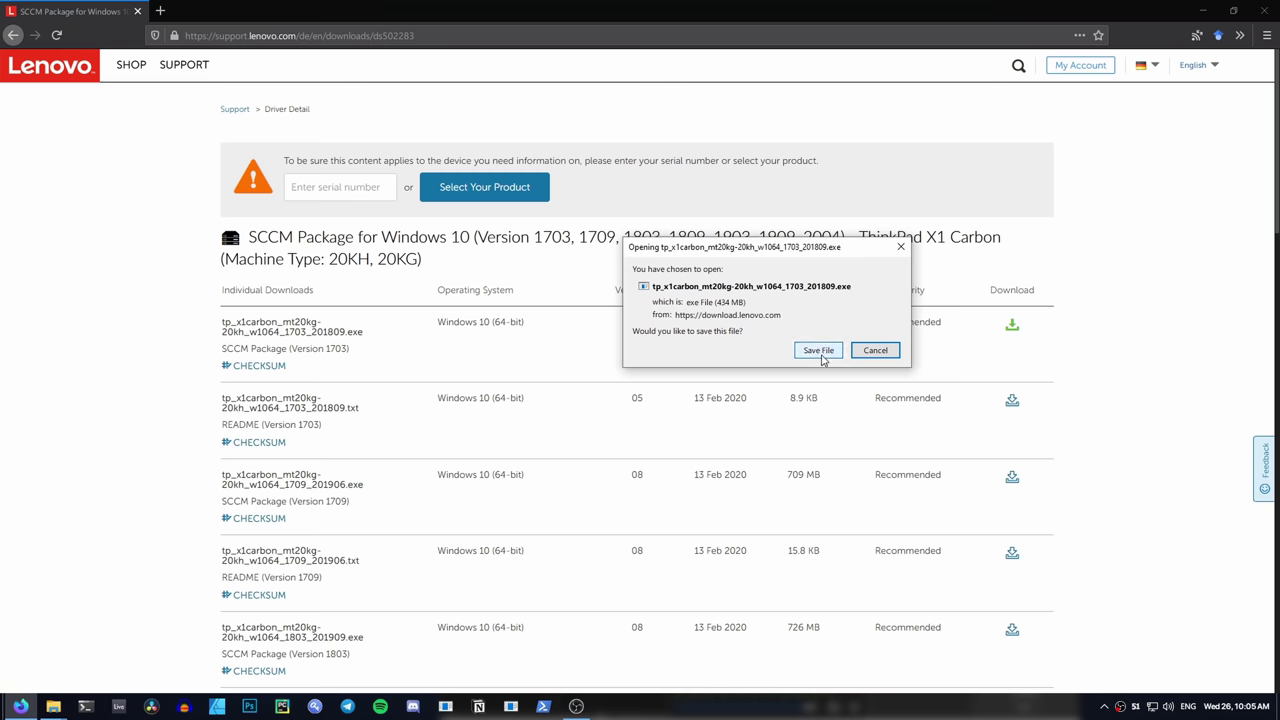
- Save the ThinkPad X1 Carbon SCCM driver package tp_x1carbon_mt20kg-20kh_w1064_1703_201809.exe from the Lenovo support site
left_click(818, 351)
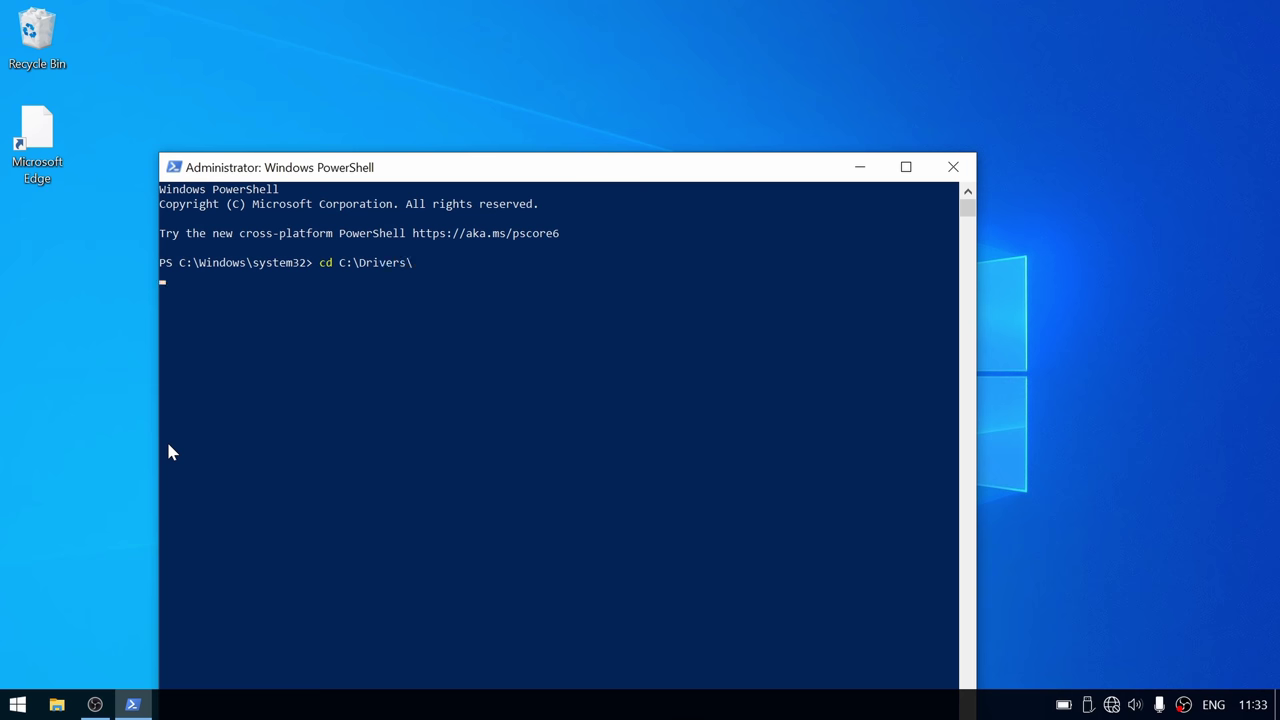
- Install all extracted drivers by running pnputil.exe /add-driver C:\Drivers\*.inf /subdirs /install in the administrator PowerShell
type("pnputil.exe /add-driver C")
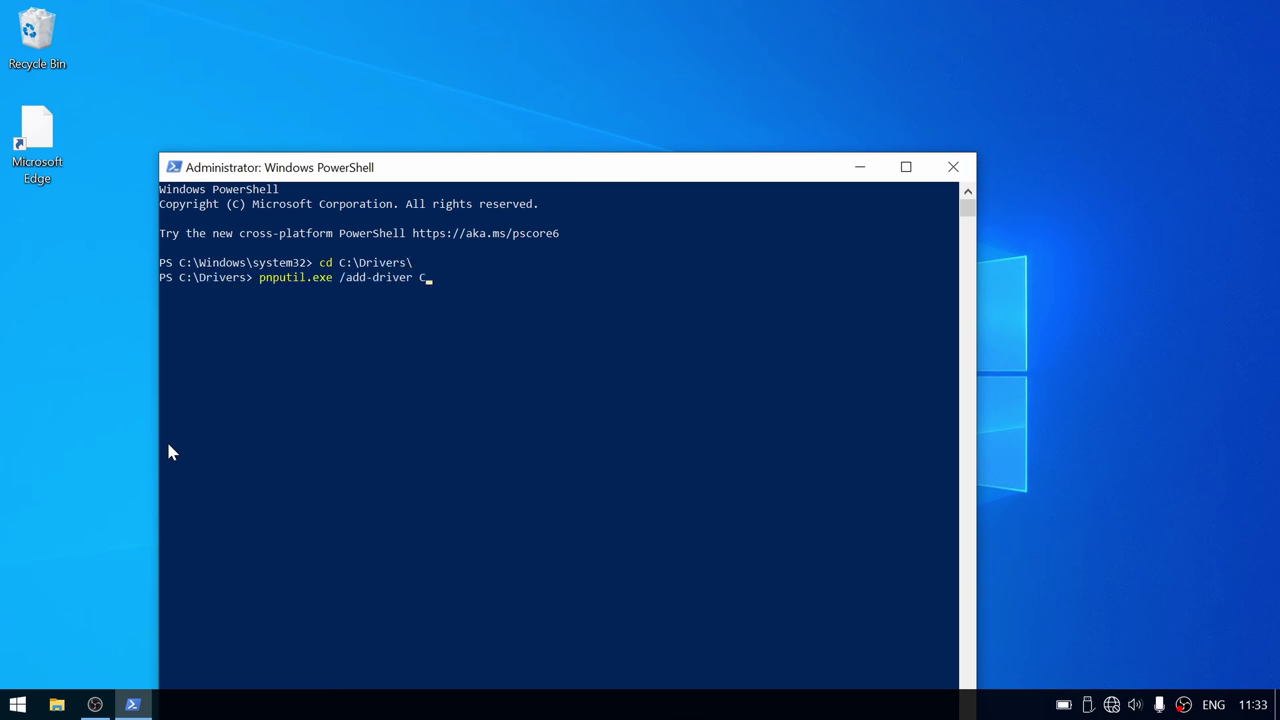
type(":\\Drivers\\*.inf /subdirs /install")
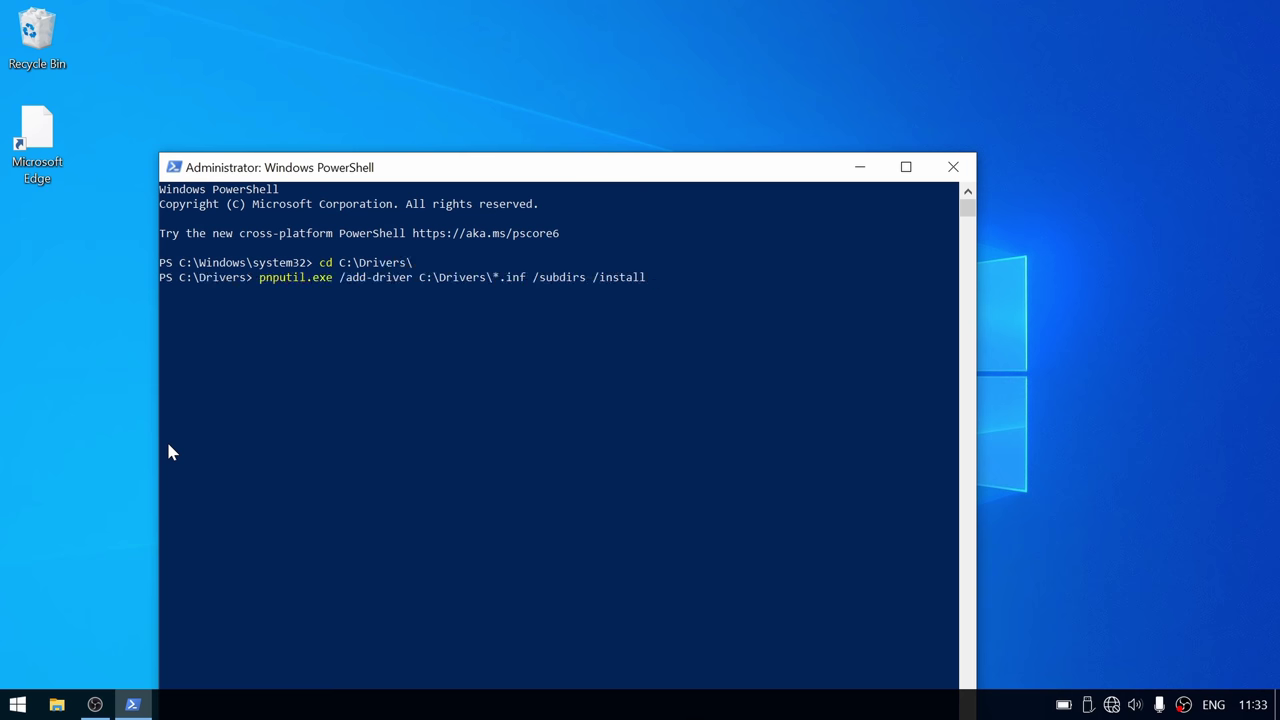
key("Return")
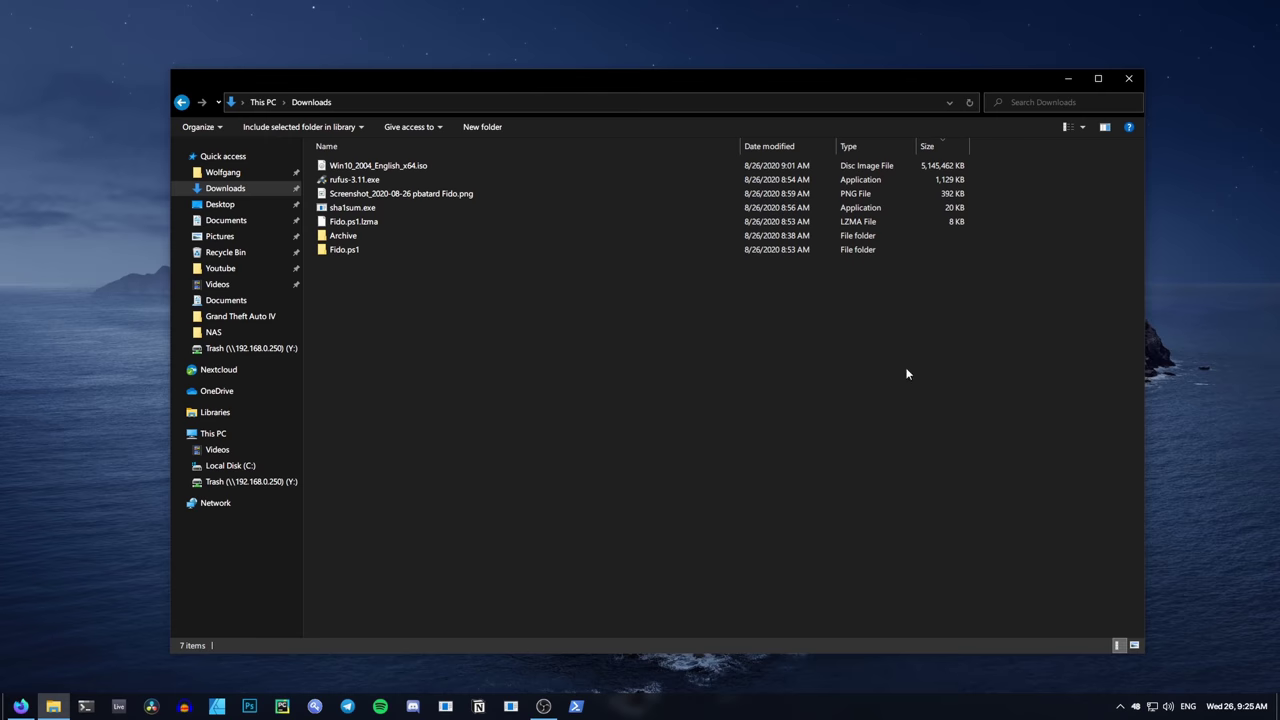
- Open PowerShell in the Downloads folder and run .\sha1sum.exe on .\Win10_2004_English_x64.iso
right_click(598, 345)
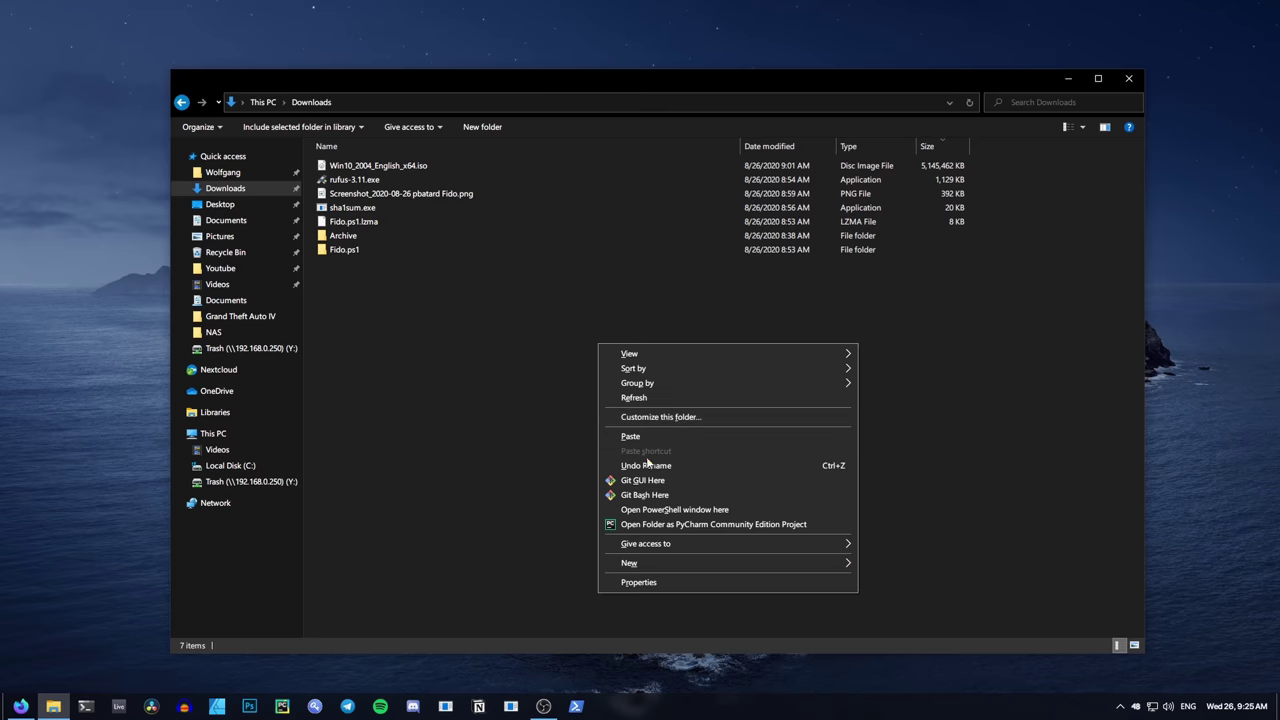
left_click(656, 510)
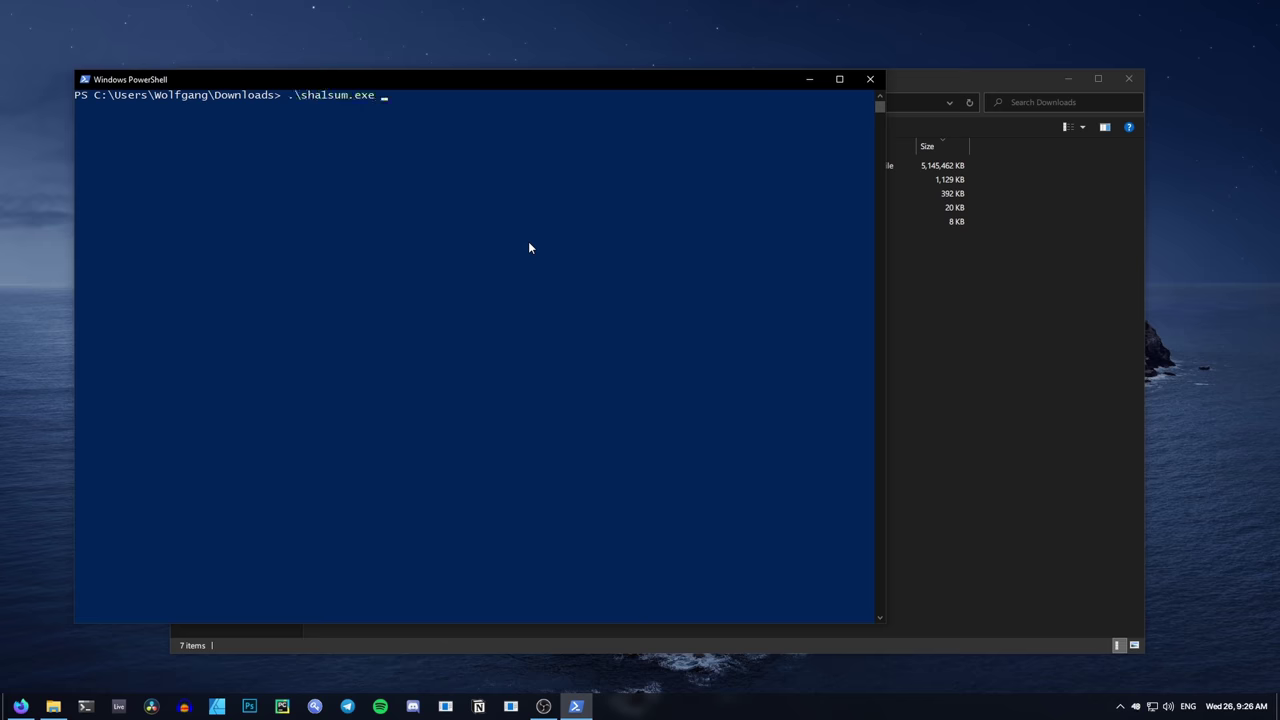
left_click_drag(569, 82, 787, 222)
type(".\\sha1sum.exe ")
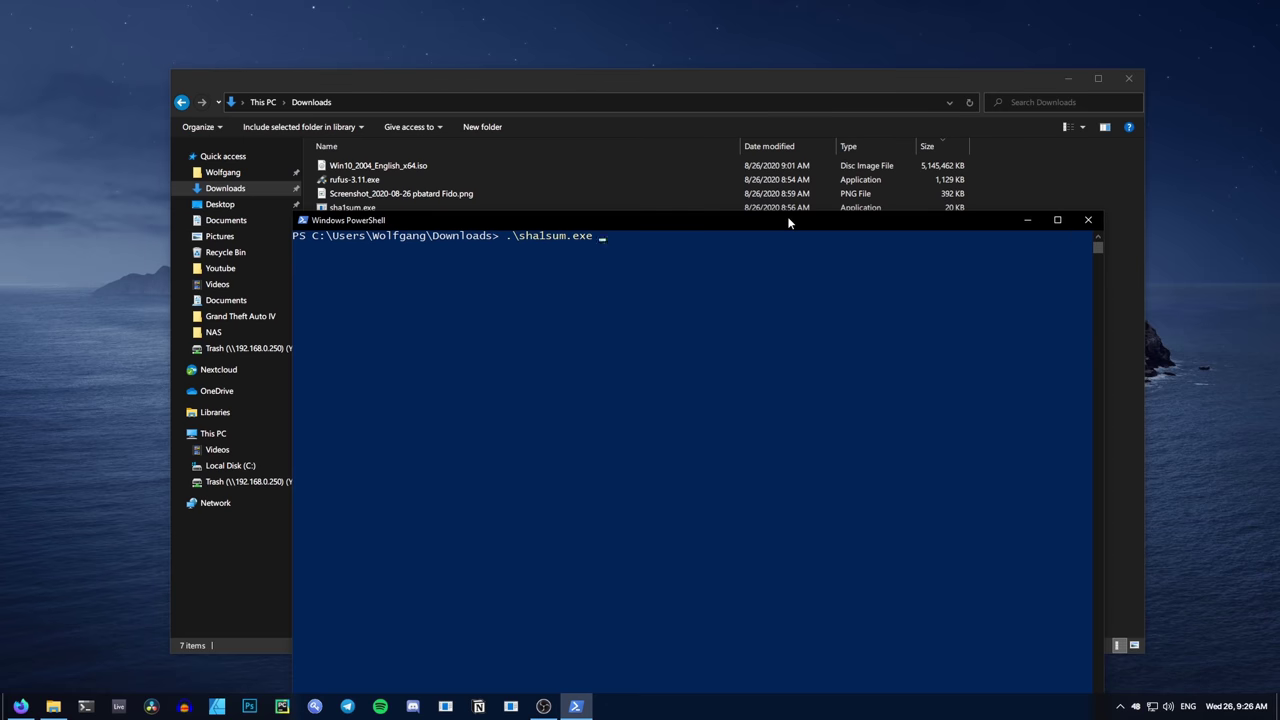
type(".\\Win10_2004_English_x64.iso")
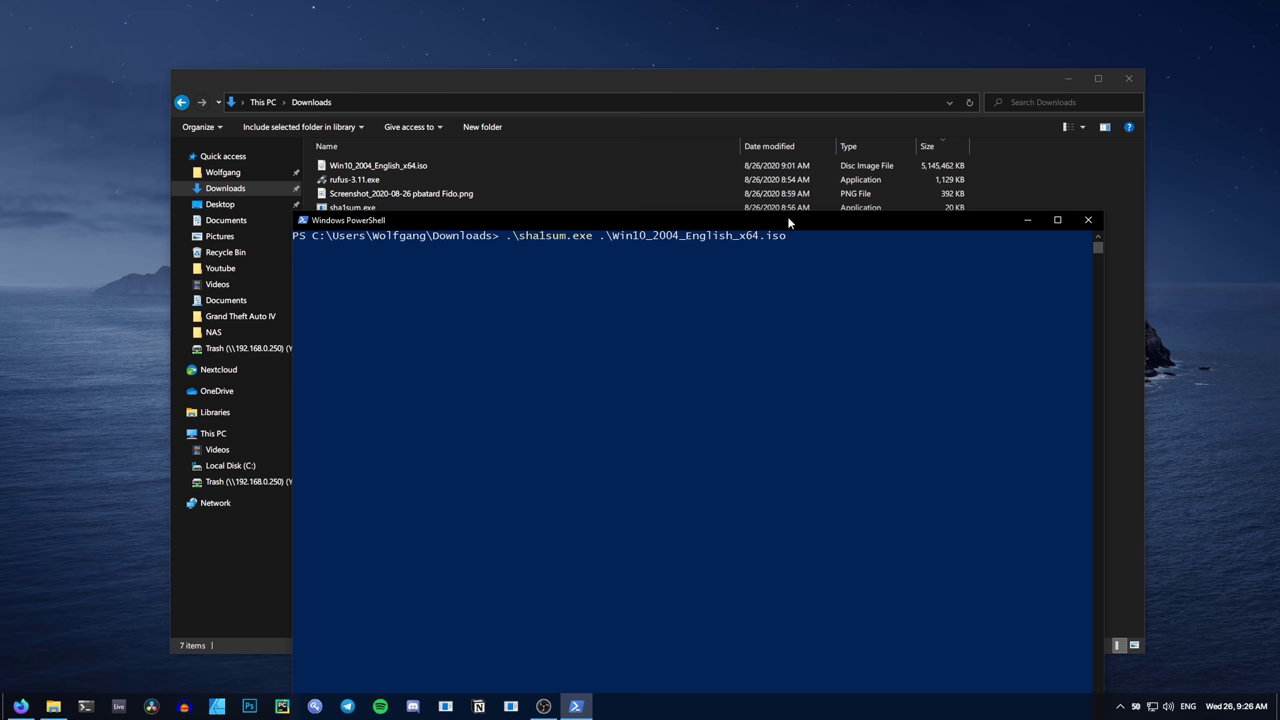
key("Return")
- Copy the ISO's computed SHA-1 hash and search for it on sha1.rg-adguard.net
left_click_drag(558, 252, 296, 252)
key("cmd+c")
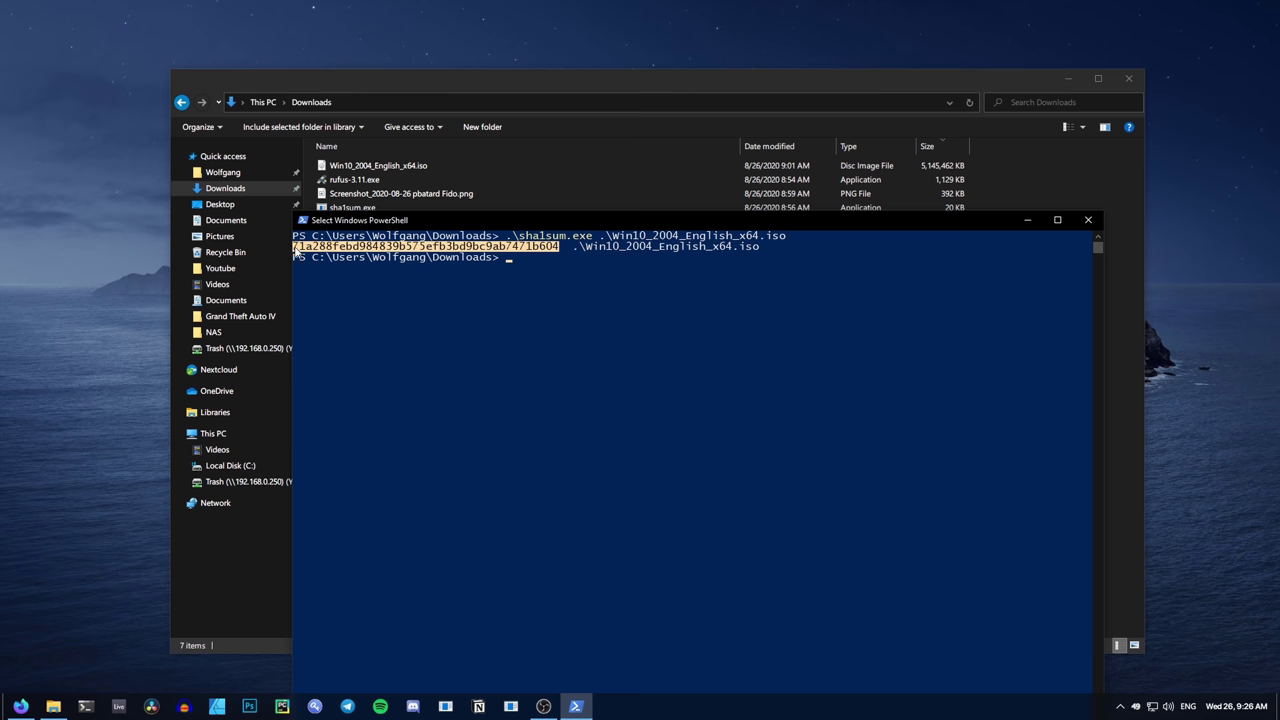
right_click(422, 276)
key("alt+Tab")
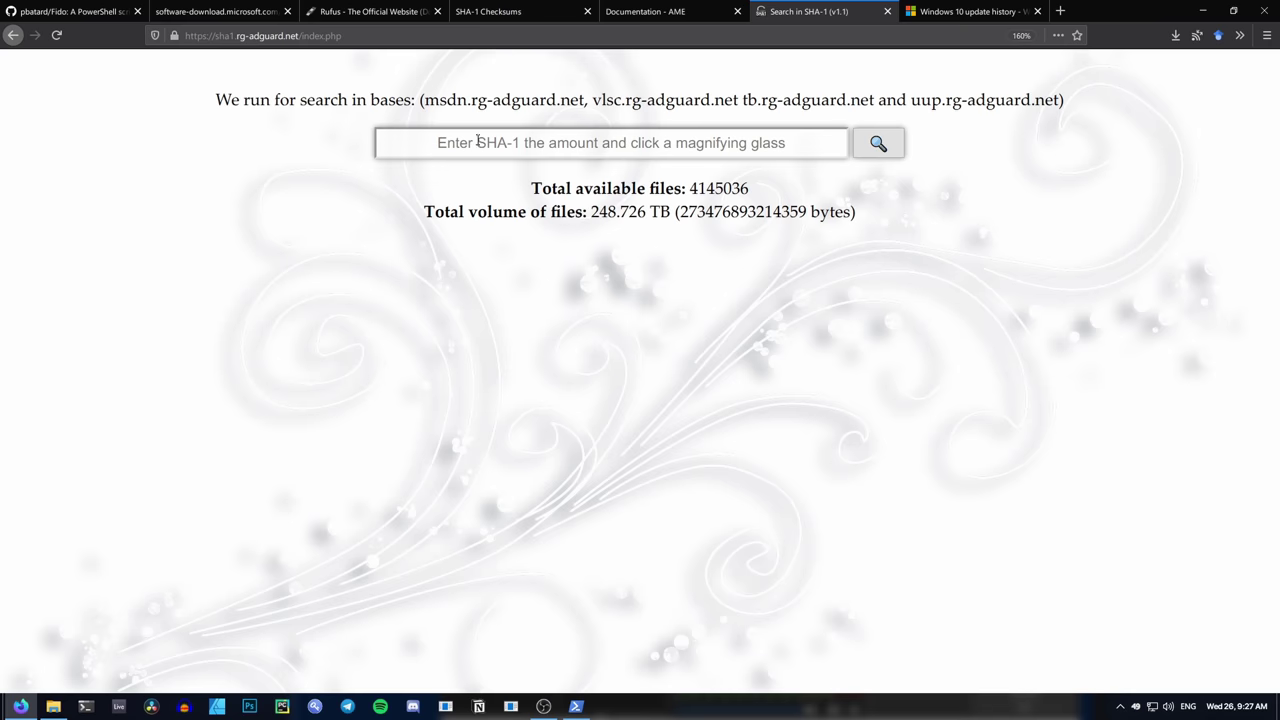
right_click(481, 133)
left_click(518, 193)
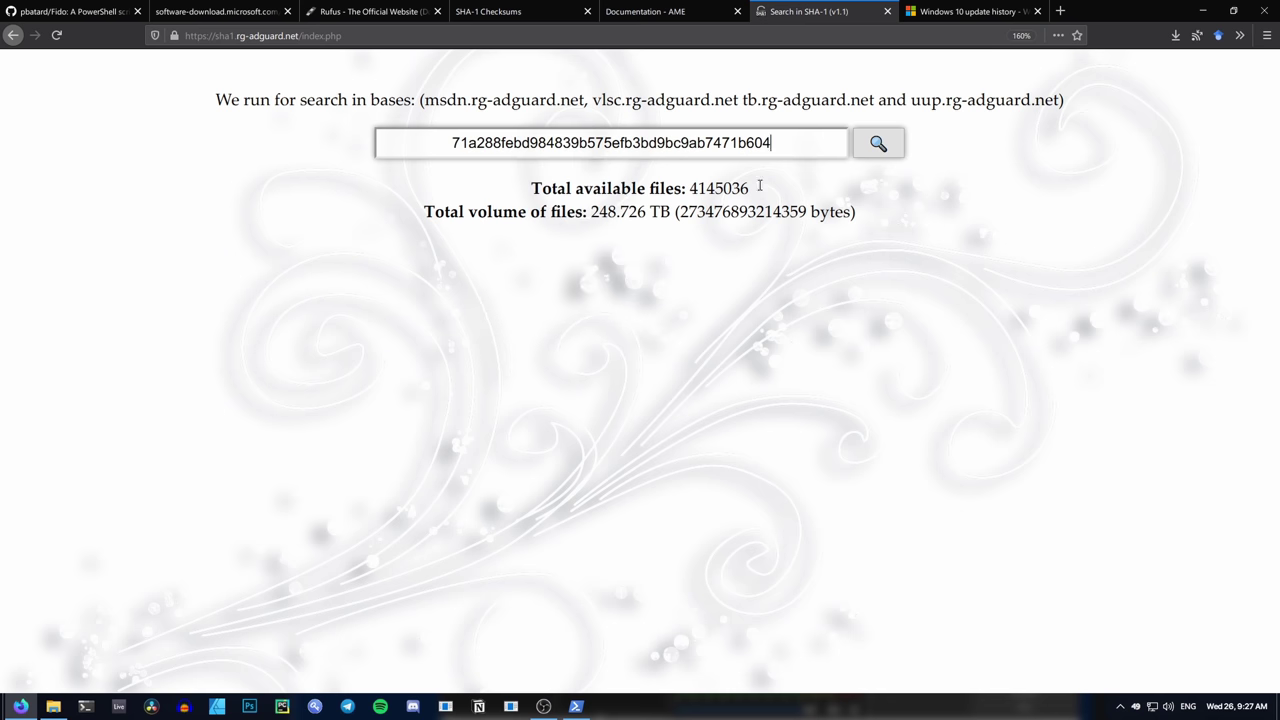
left_click(878, 143)
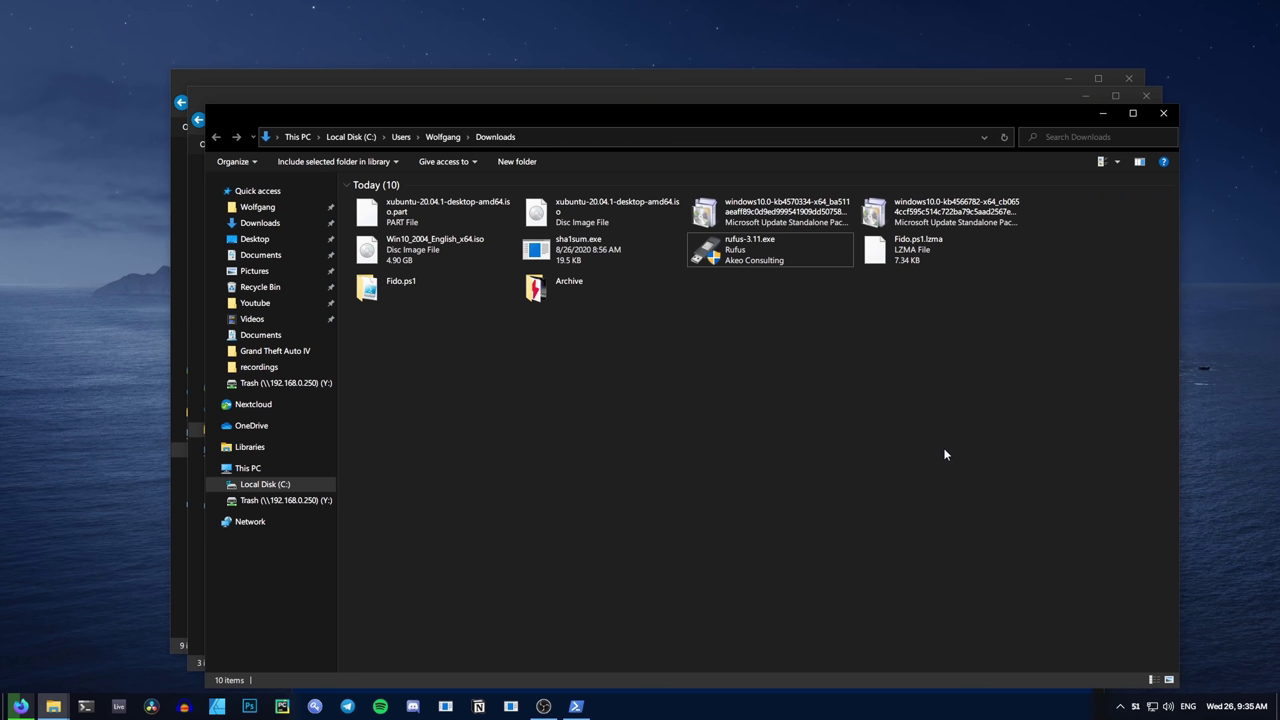
- Launch rufus-3.11.exe and write Win10_2004_English_x64.iso to the 16 GB USB drive, agreeing to erase its data
double_click(740, 250)
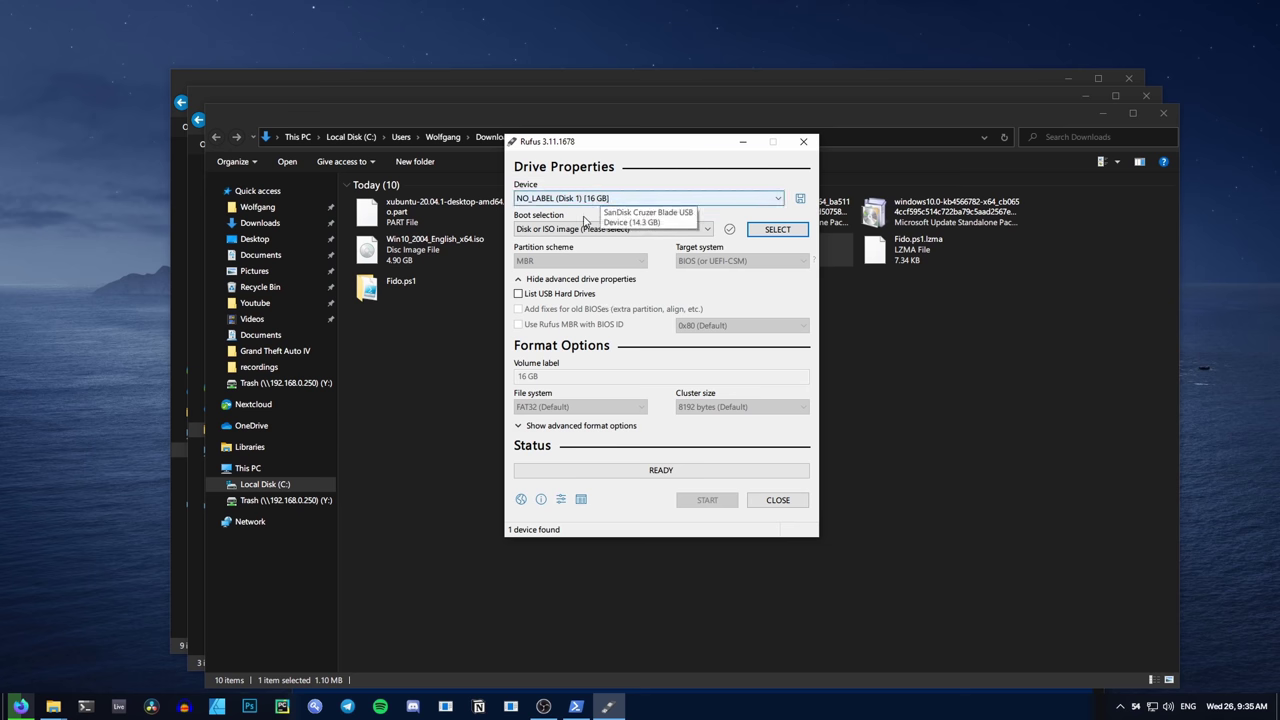
left_click(778, 229)
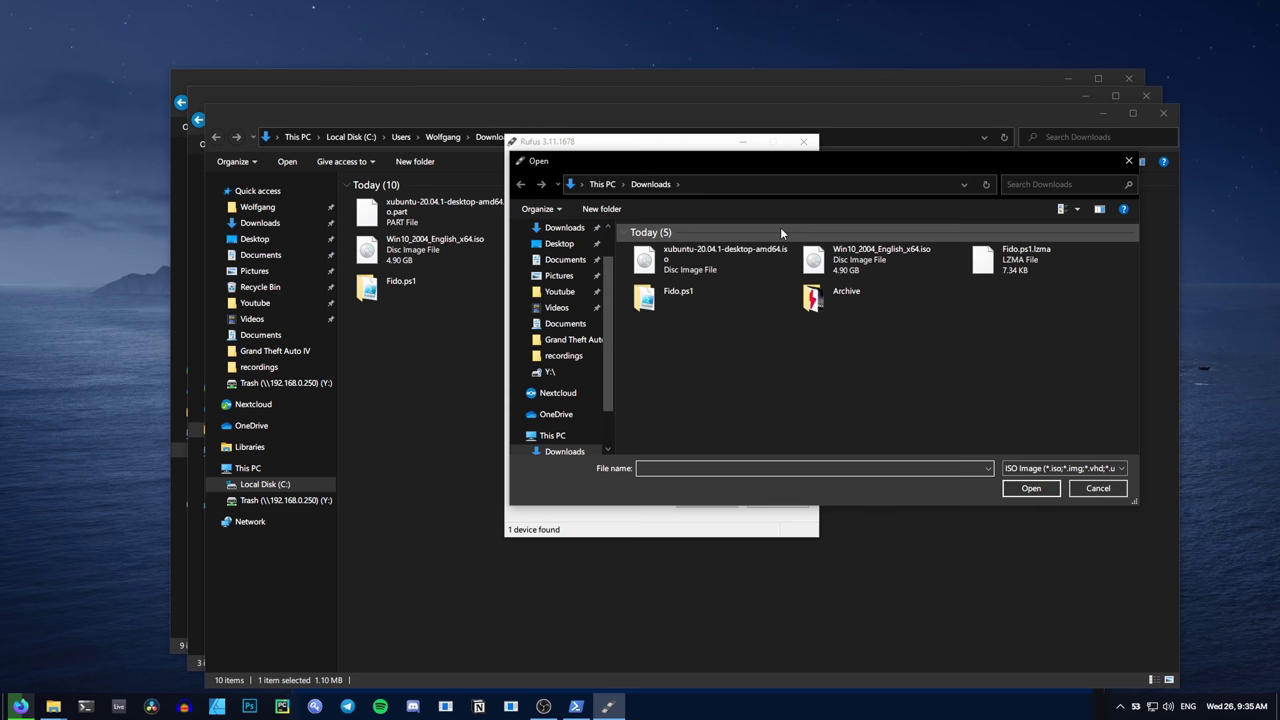
double_click(862, 262)
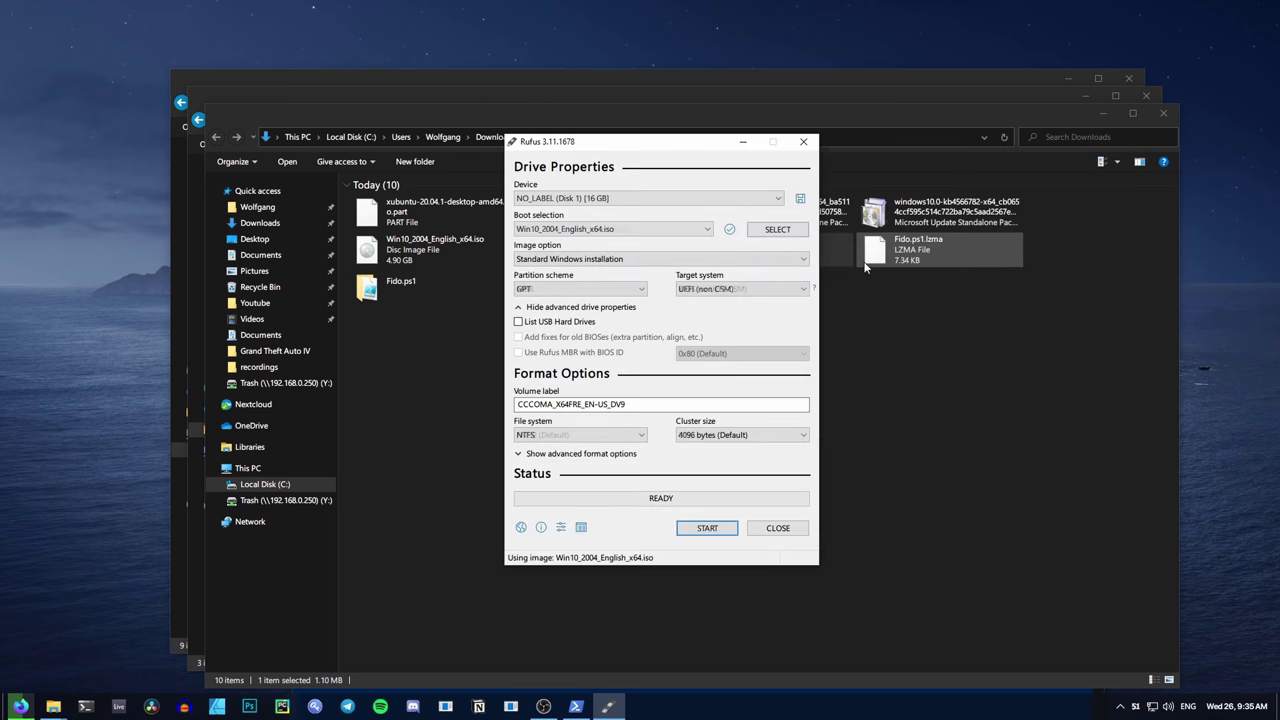
left_click(707, 528)
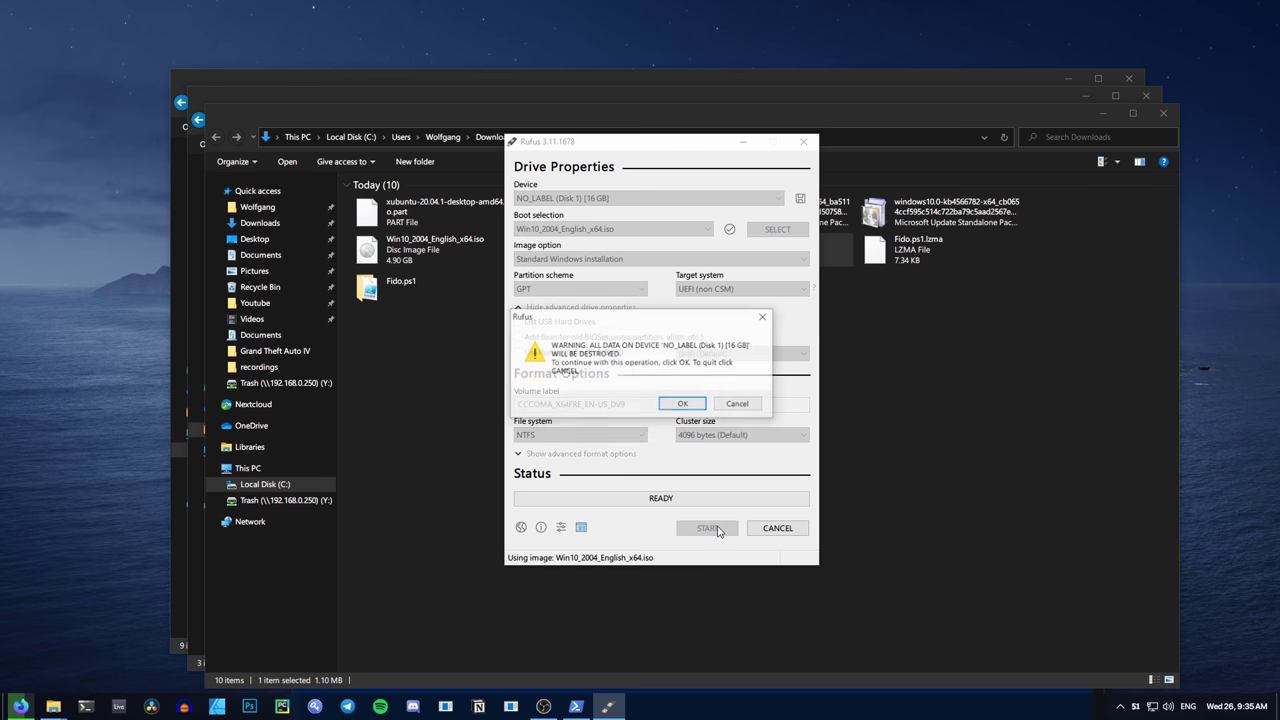
left_click(683, 405)
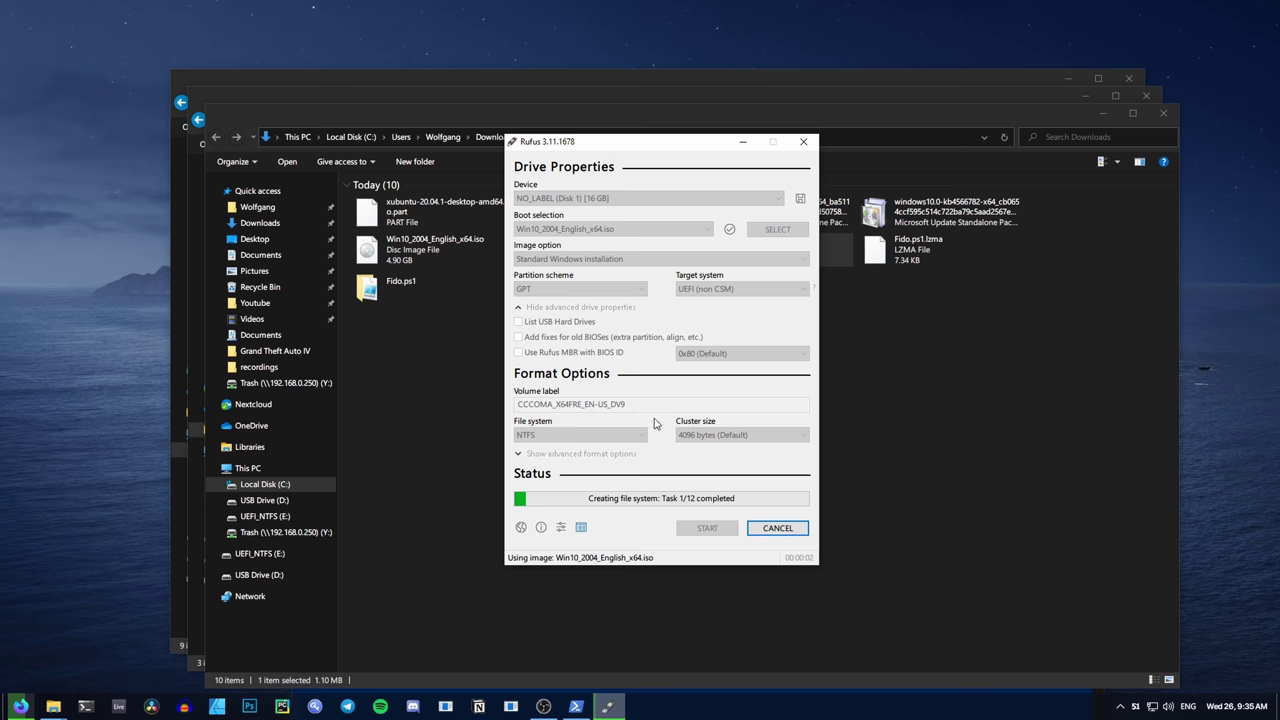
- Create a folder named Winshit on the CCCOMA_X64FRE_EN-US_DV9 (D:) USB drive and open it
right_click(898, 280)
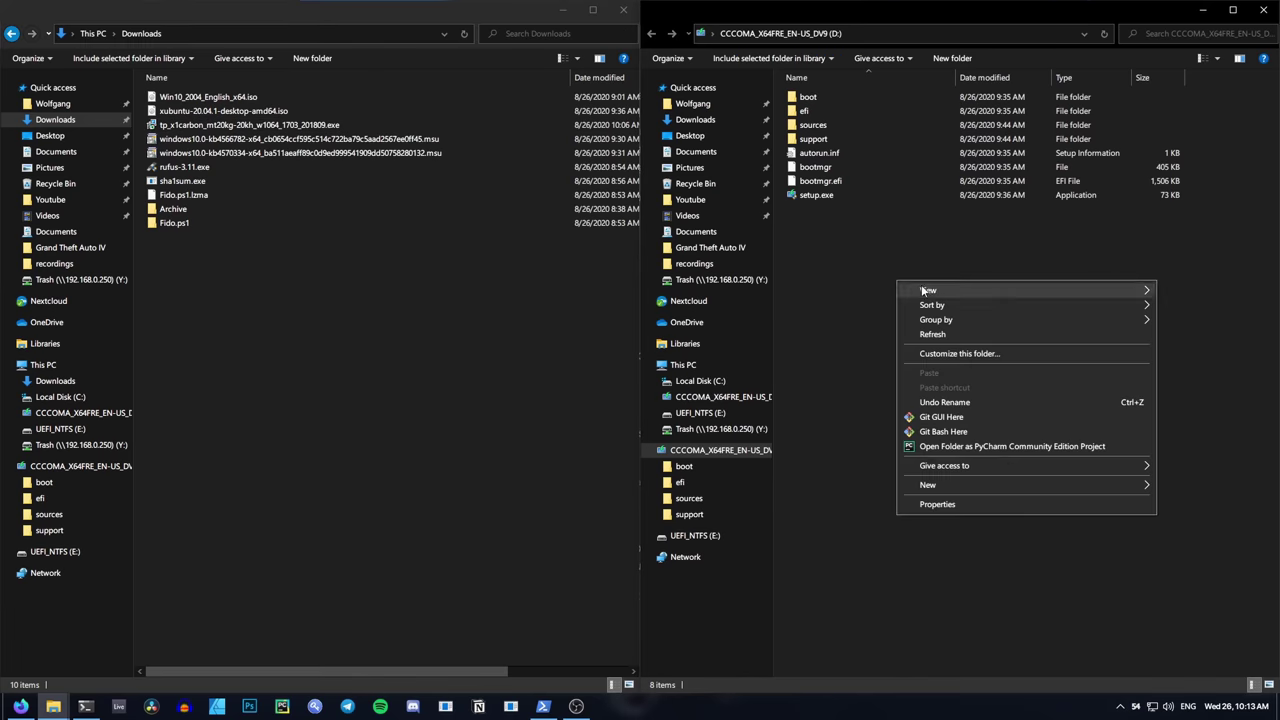
mouse_move(1033, 481)
left_click(830, 483)
type("Win")
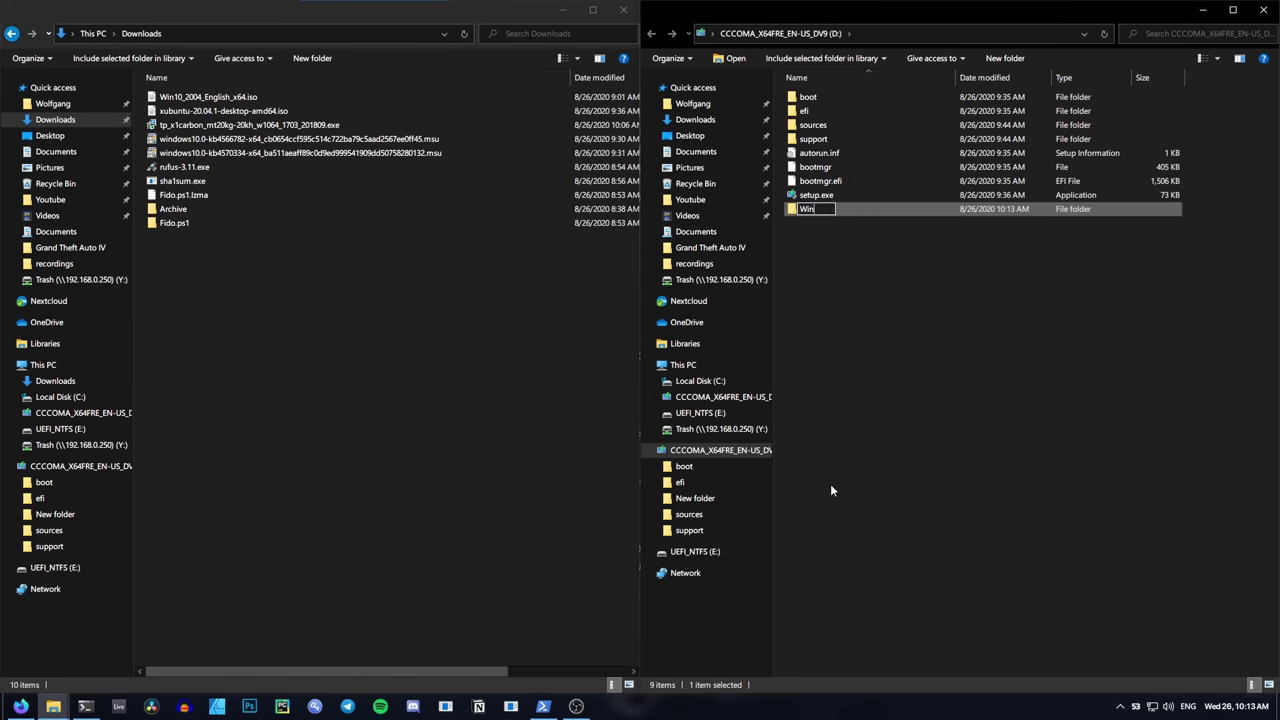
type("shit")
key("Return")
key("Return")
- Copy the Xubuntu ISO, the Lenovo driver package, both Windows update packages and rufus-3.11.exe from Downloads into the Winshit folder
left_click(236, 116)
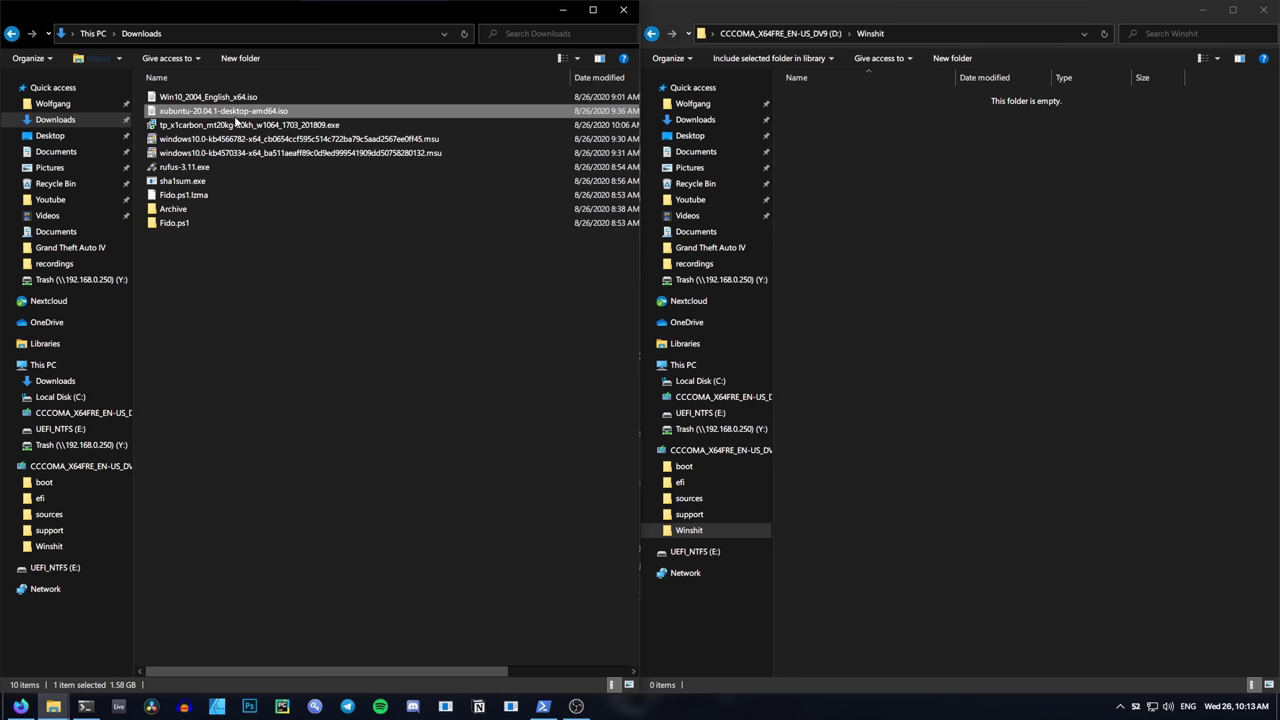
left_click(225, 167, "shift")
left_click_drag(225, 167, 898, 244)
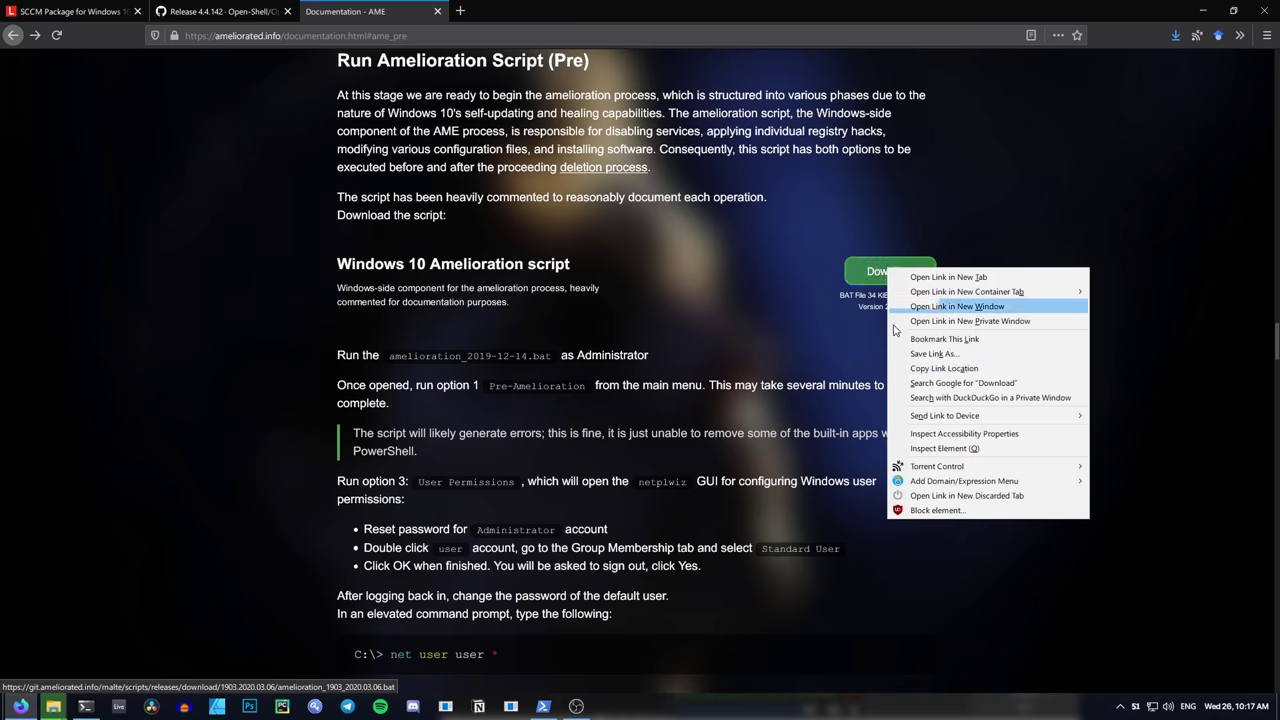
- Save the Windows 10 Amelioration script from the AME documentation page to the CCCOMA_X64FRE_EN-US_DV9 USB drive
left_click(940, 306)
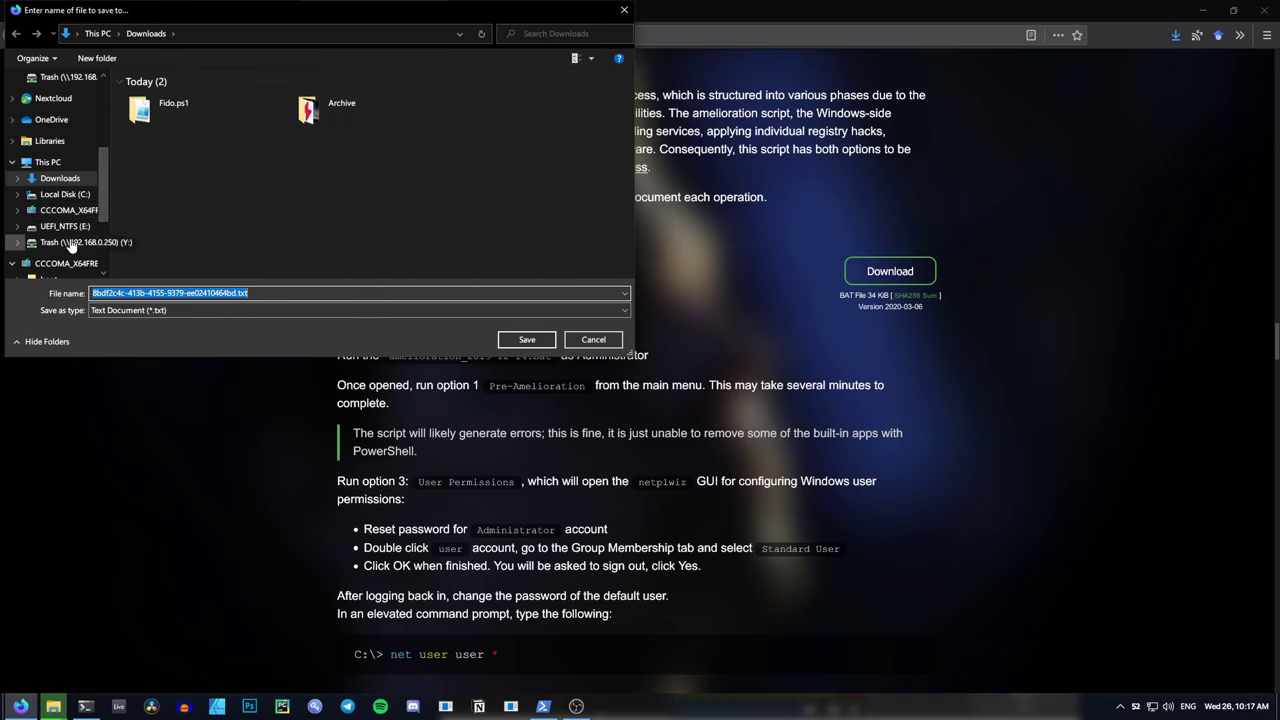
left_click(65, 210)
double_click(167, 154)
left_click(145, 293)
key("Return")
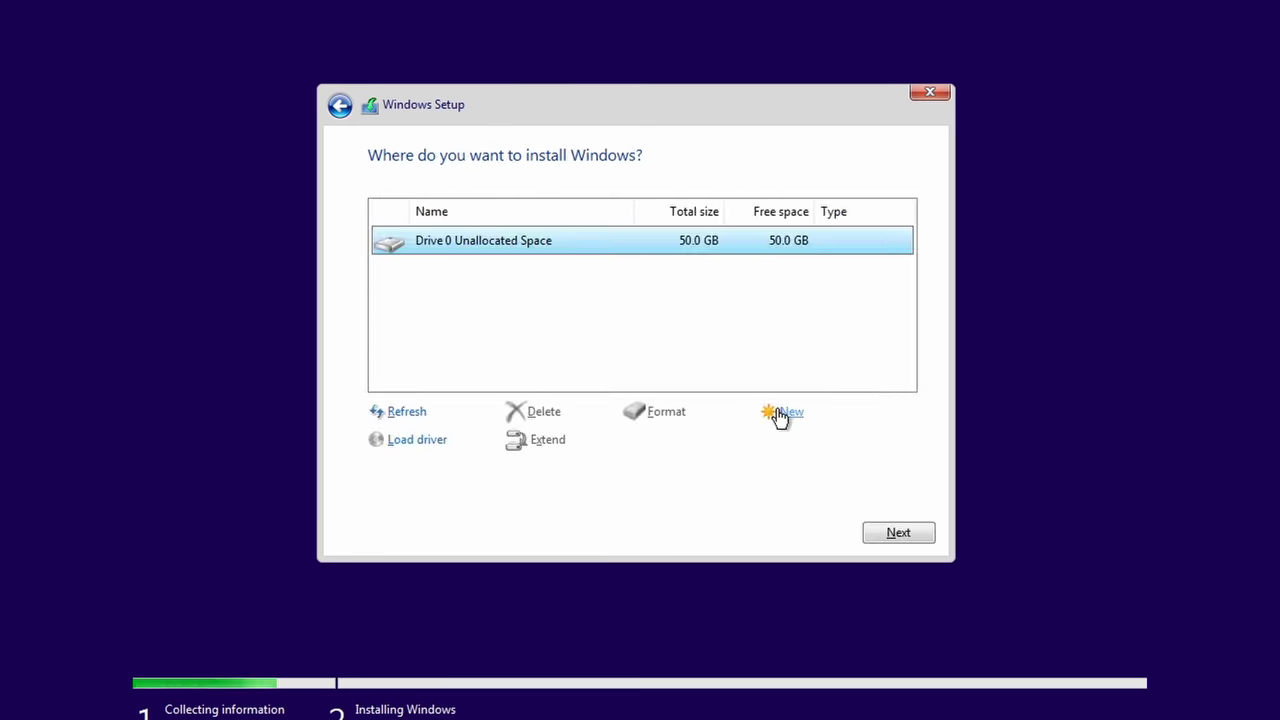
- Proceed with installing Windows on Drive 0's 50 GB unallocated space
left_click(893, 535)
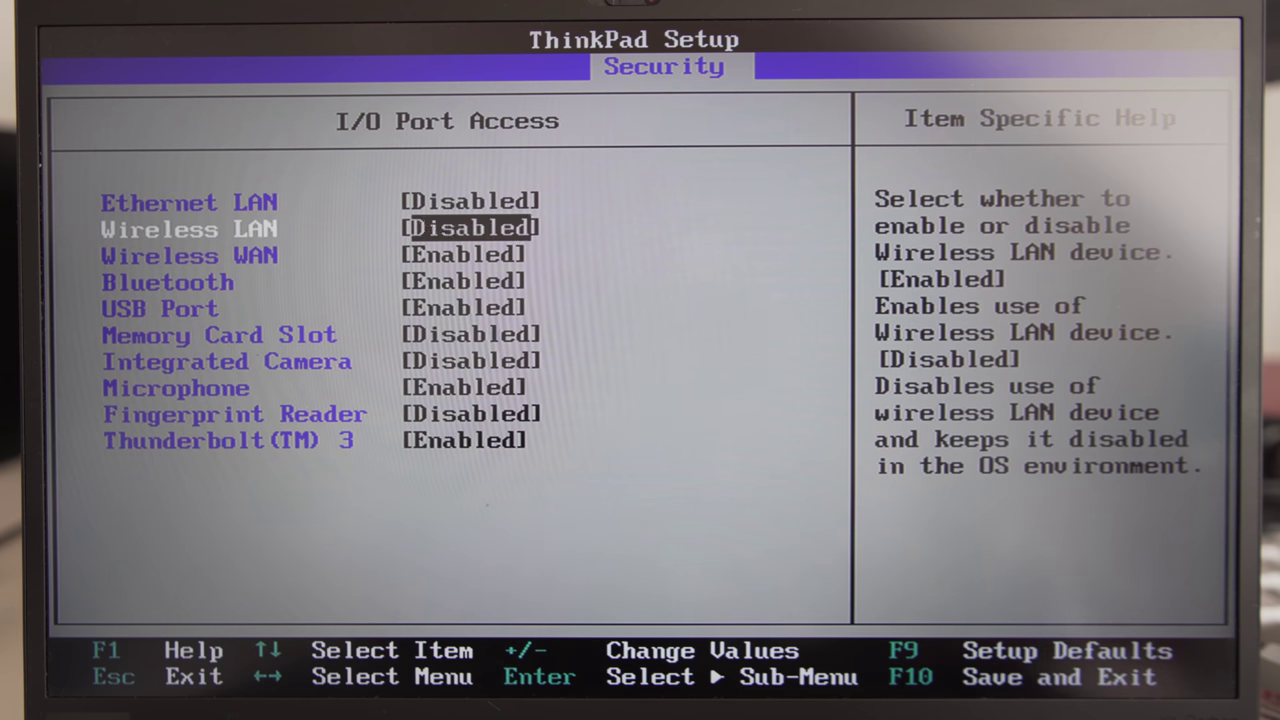
- Disable the Wireless LAN device in the I/O Port Access settings of ThinkPad Setup
key("Down")
key("Return")
key("Up")
key("Return")
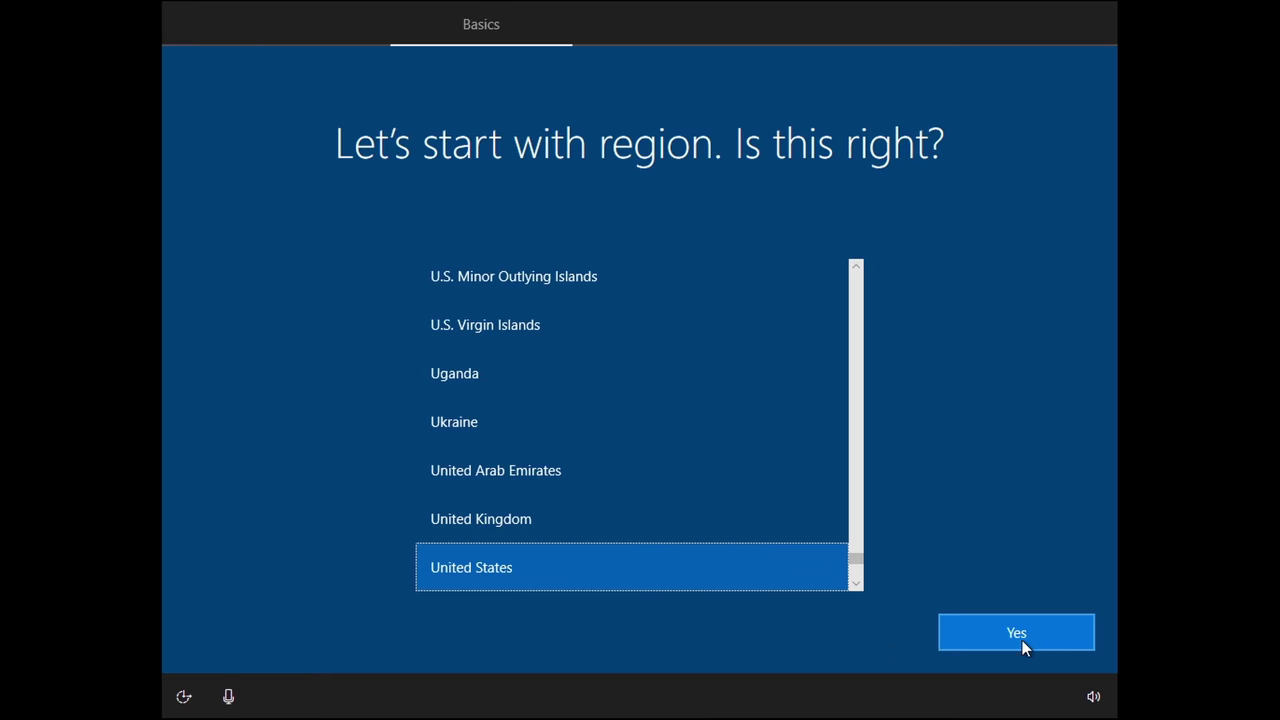
- Confirm United States as the region and continue through the keyboard layout choices in Windows setup
left_click(1020, 632)
left_click(1014, 631)
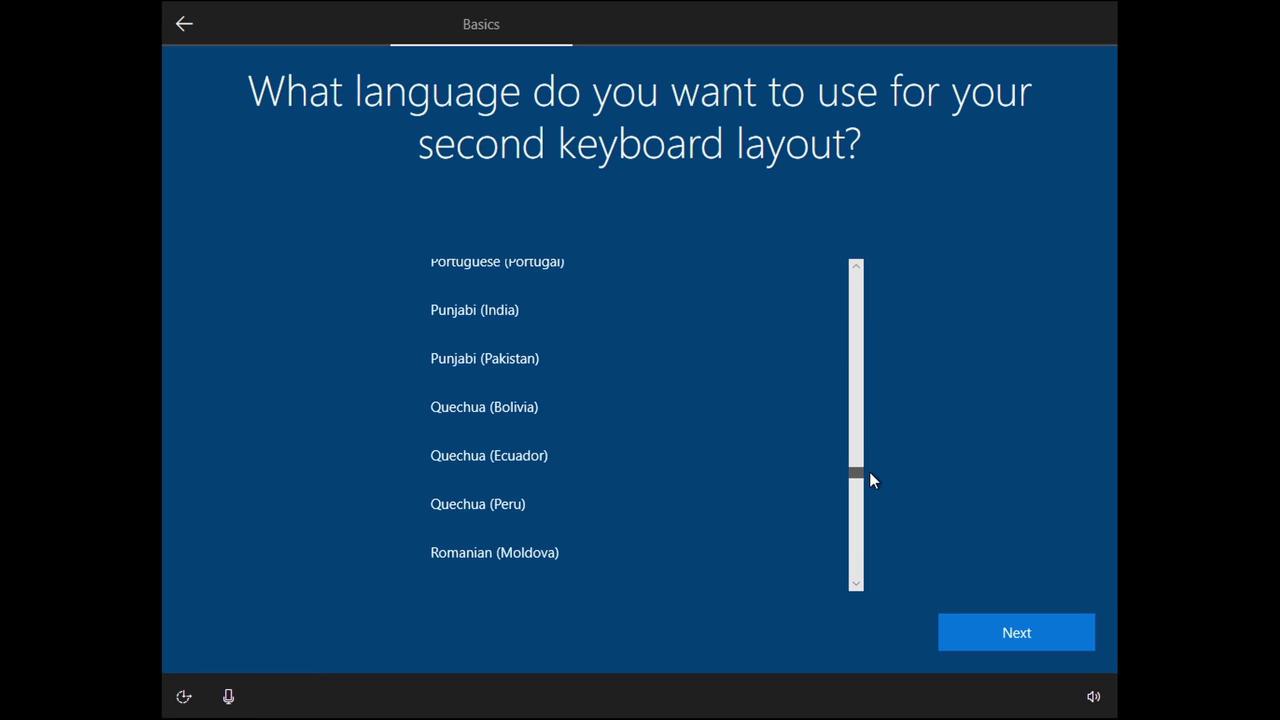
left_click(1000, 628)
- Create the PC's user account by entering its user name, account password and password confirmation, and continue to the privacy settings
type("wotthebed")
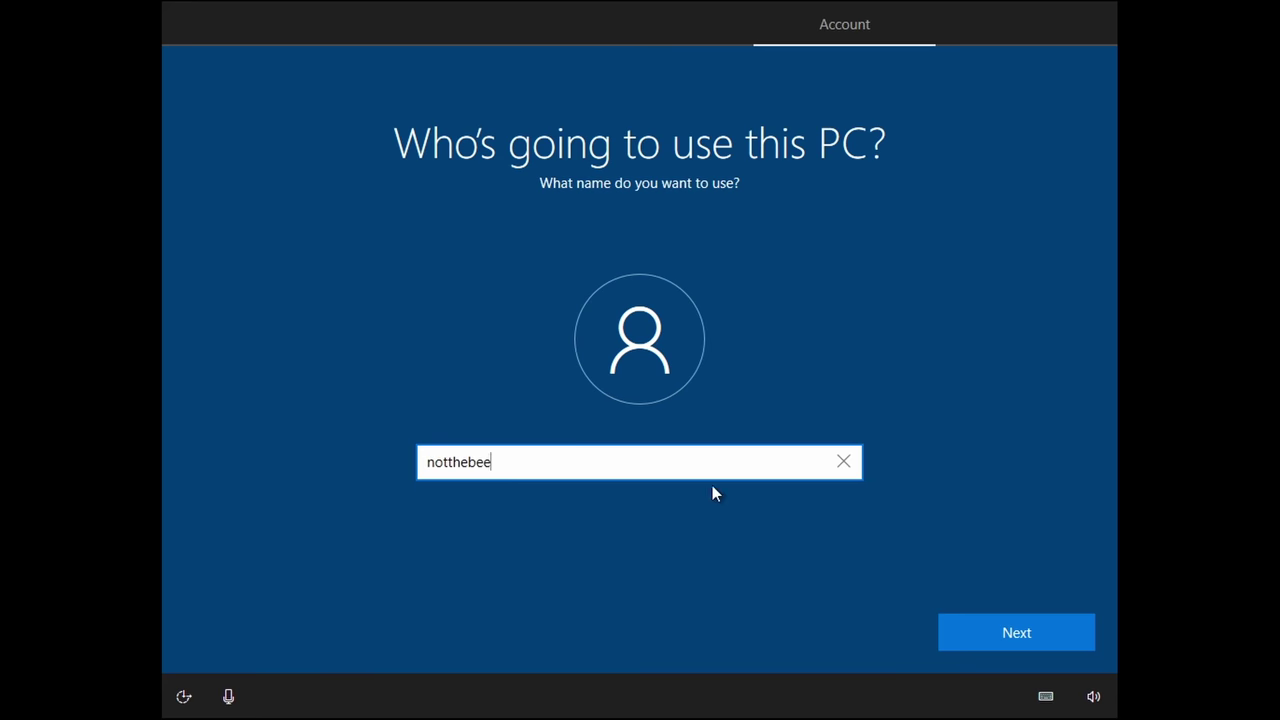
left_click(965, 634)
type("************")
left_click(966, 627)
type("2")
left_click(1016, 632)
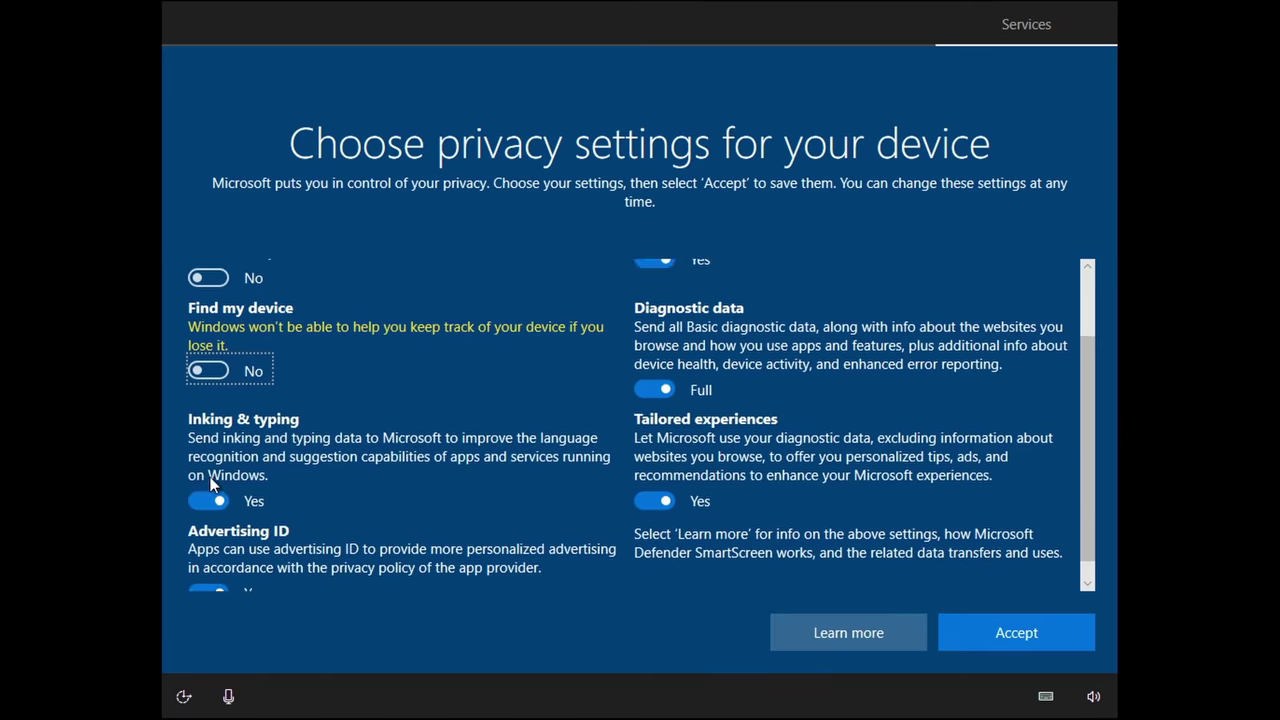
- Turn off Inking & typing in the device privacy settings and accept them
left_click(212, 491)
scroll(1000, 573, "down", 1)
left_click(1000, 632)
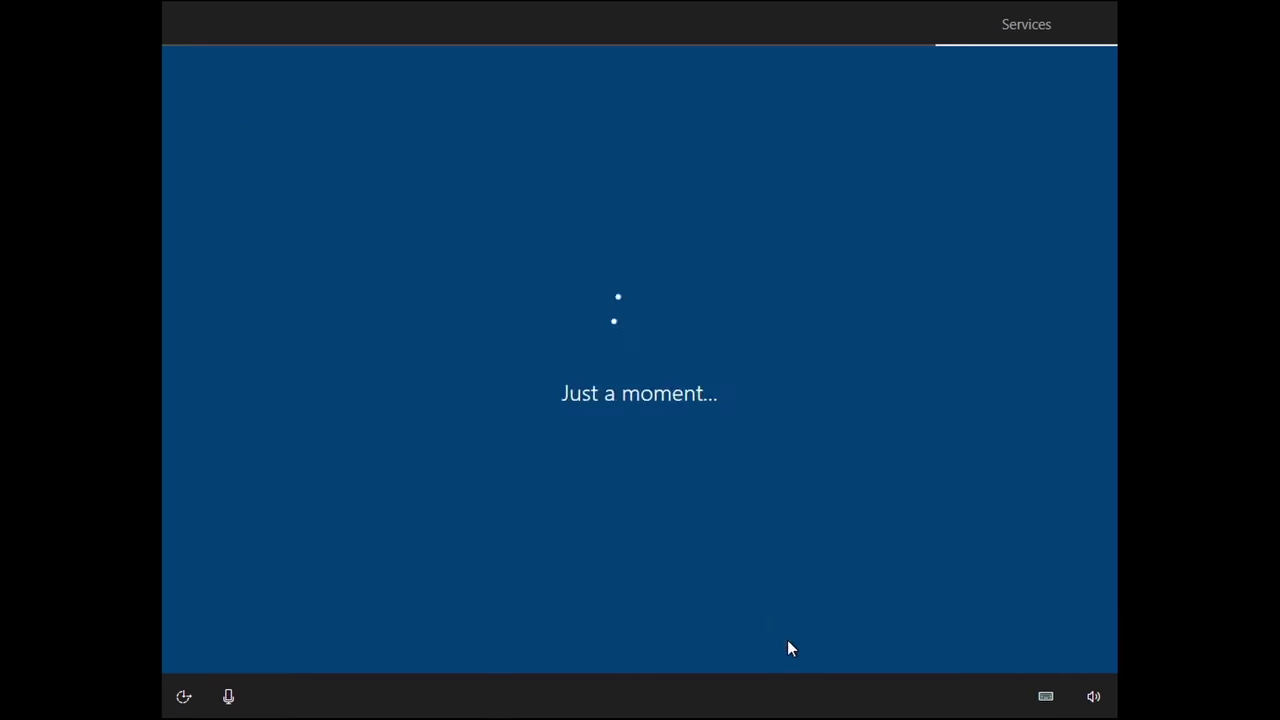
- Open the Winshit folder on the CCCOMA_X64FRE_EN-US_DV9 (E:) drive
left_click(375, 707)
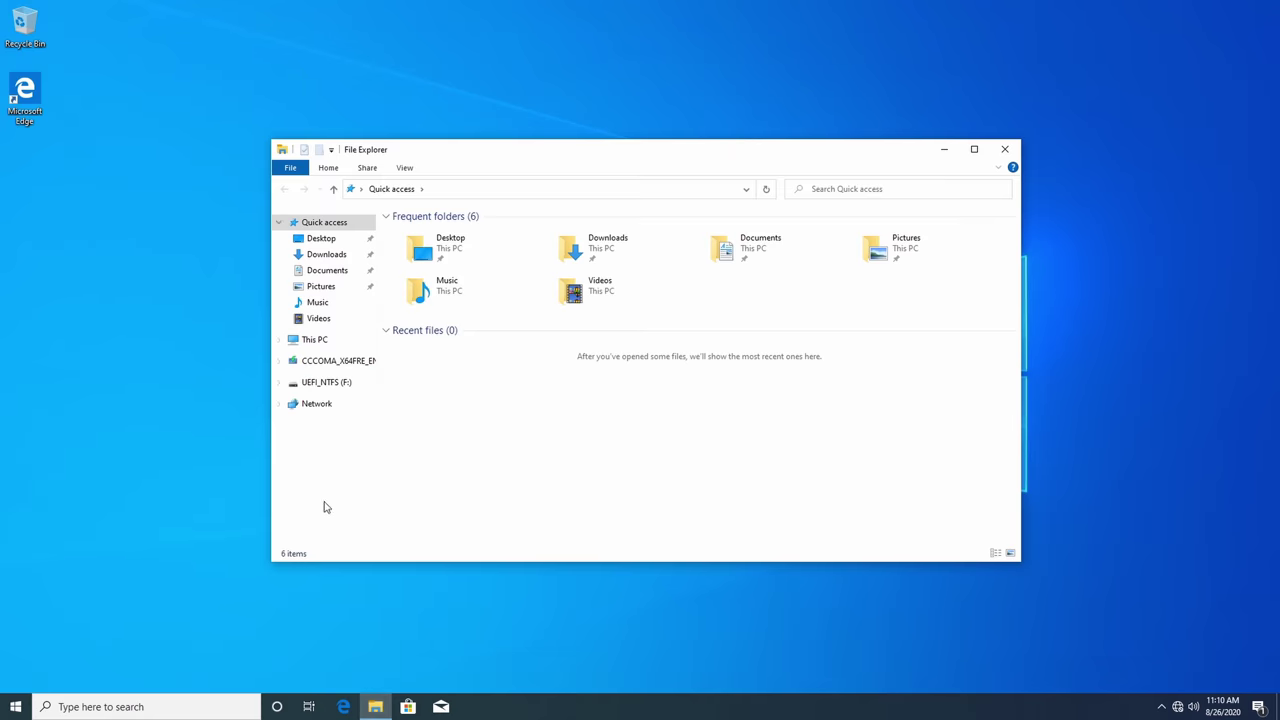
left_click(338, 360)
- Hide the Task View button and the search box from the taskbar
right_click(548, 706)
left_click(654, 467)
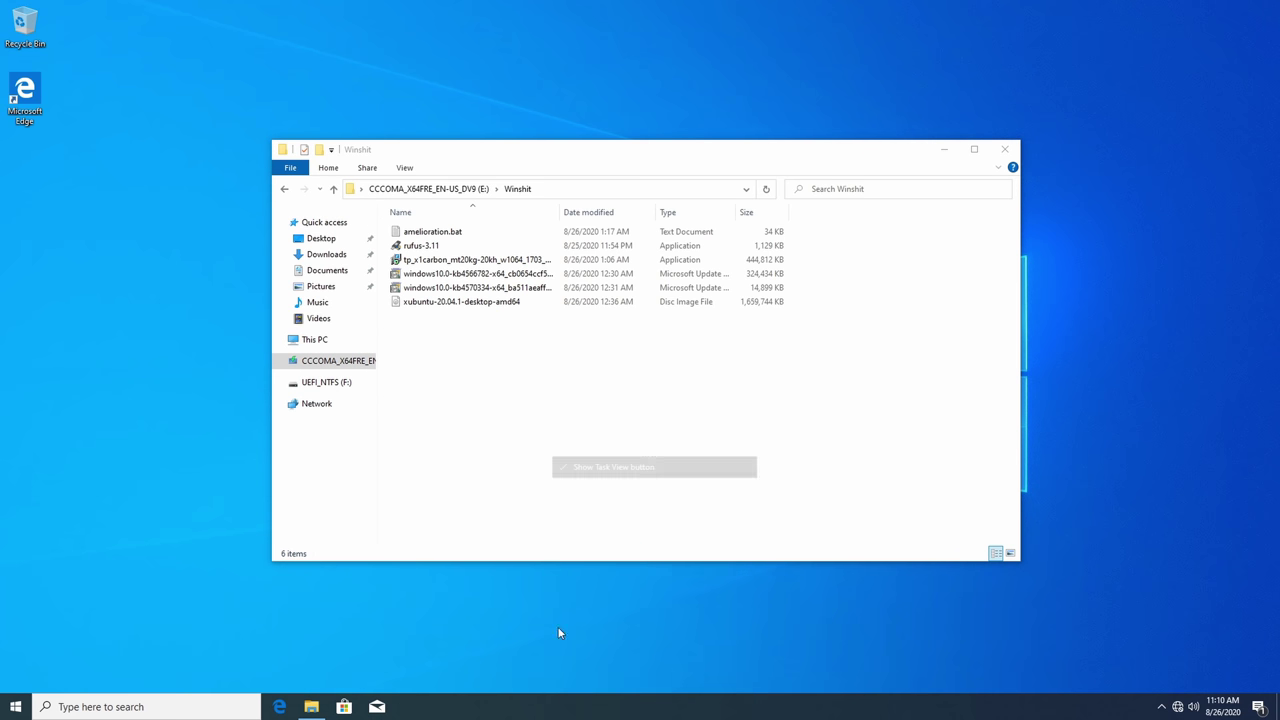
right_click(546, 706)
mouse_move(600, 425)
left_click(800, 425)
right_click(432, 706)
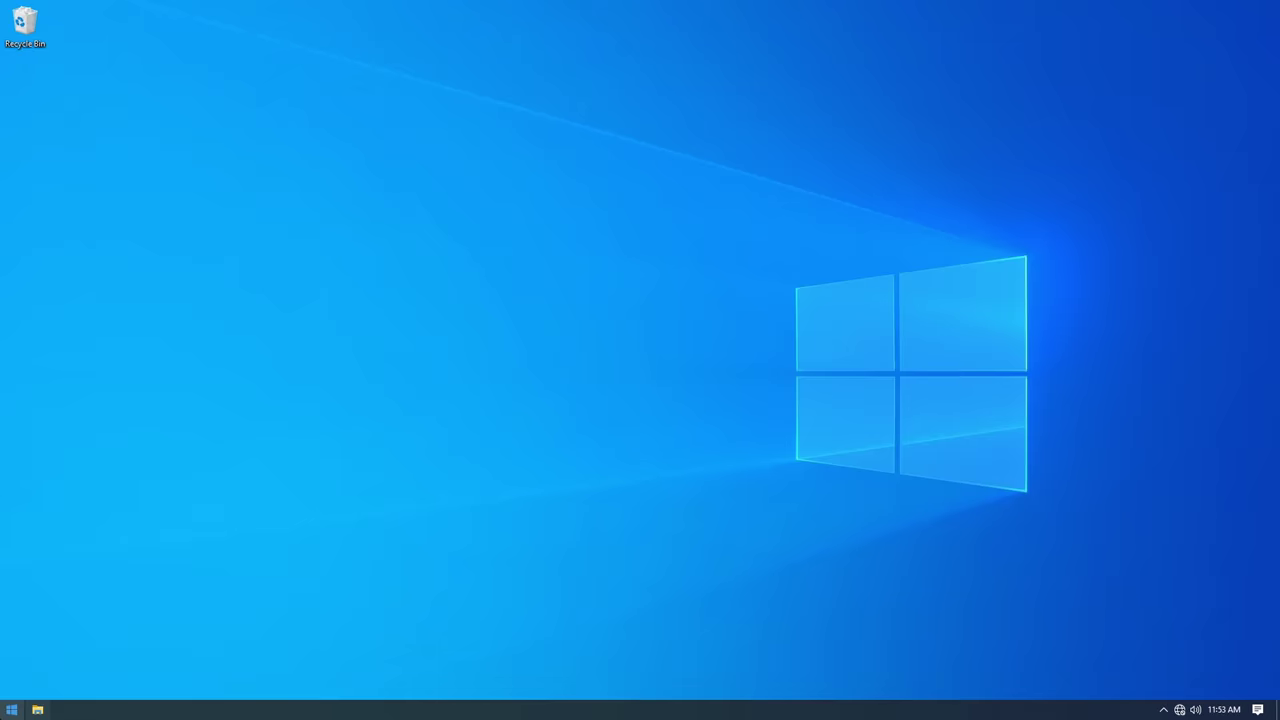
- Unpin the Office tile, the Office apps folder and the rest of the Productivity group from Start
key("super")
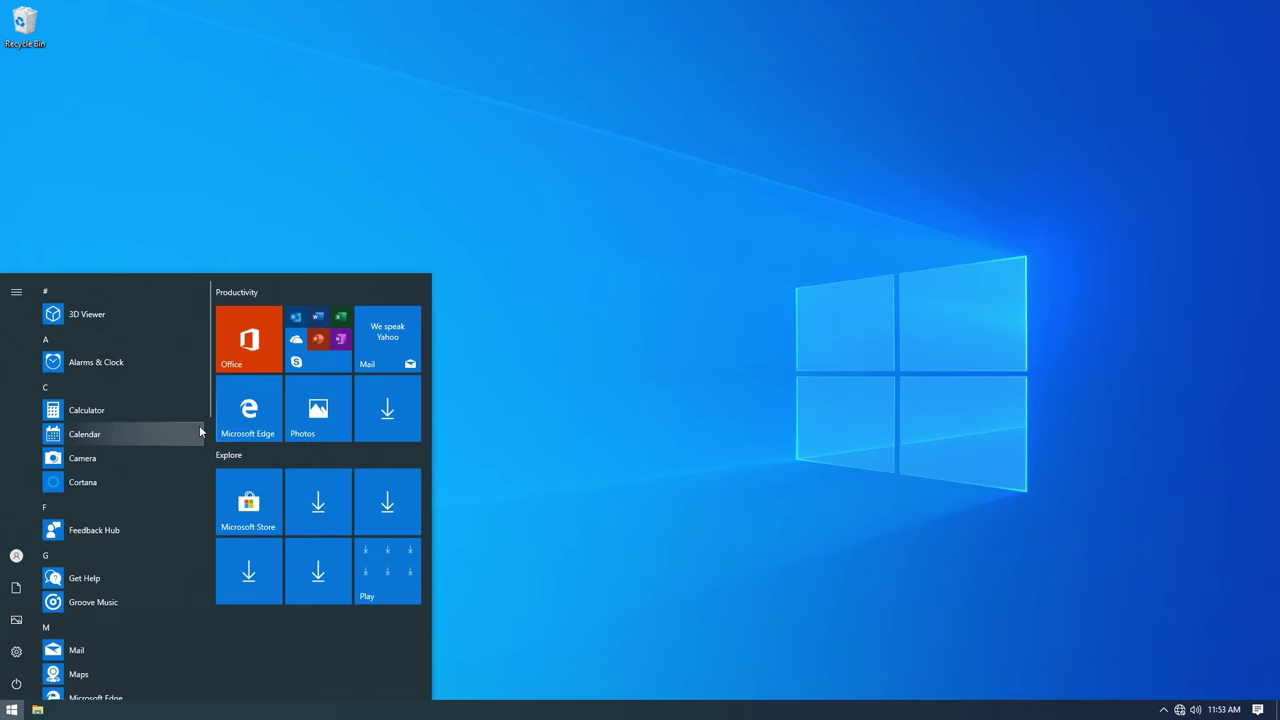
right_click(250, 355)
left_click(295, 368)
right_click(297, 366)
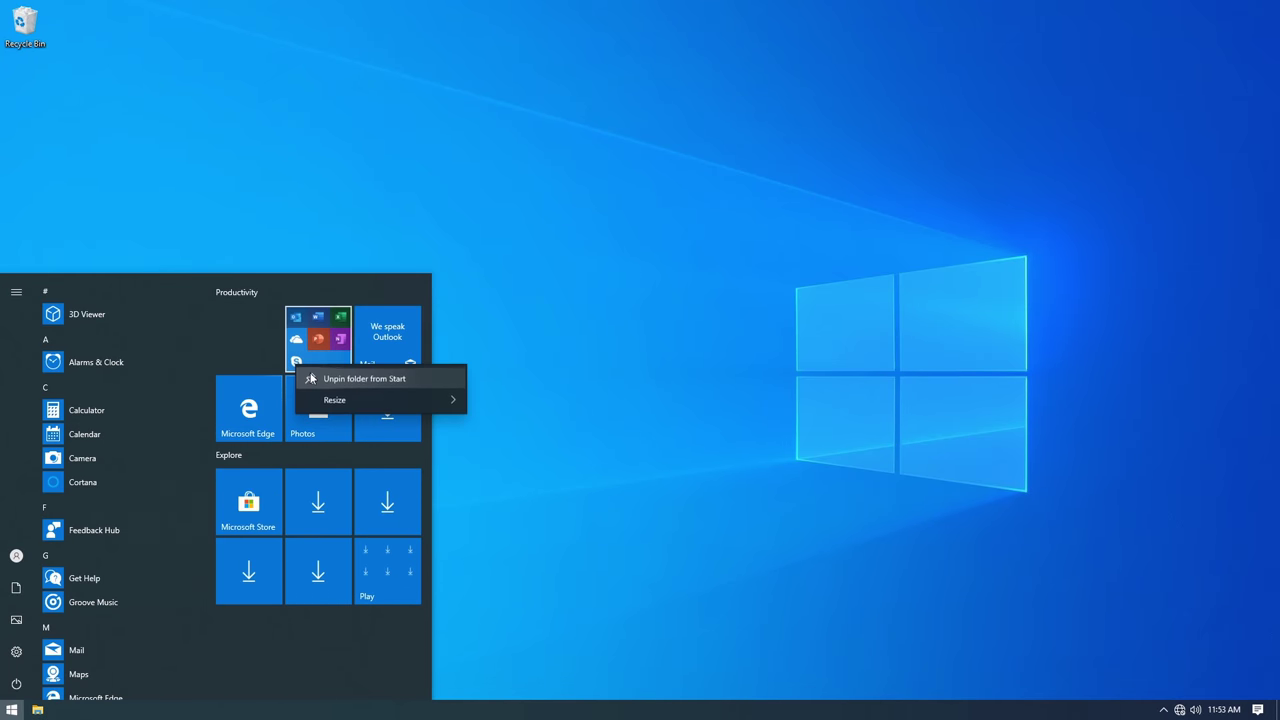
left_click(310, 378)
right_click(388, 362)
left_click(402, 370)
right_click(392, 362)
left_click(402, 371)
right_click(236, 292)
left_click(270, 305)
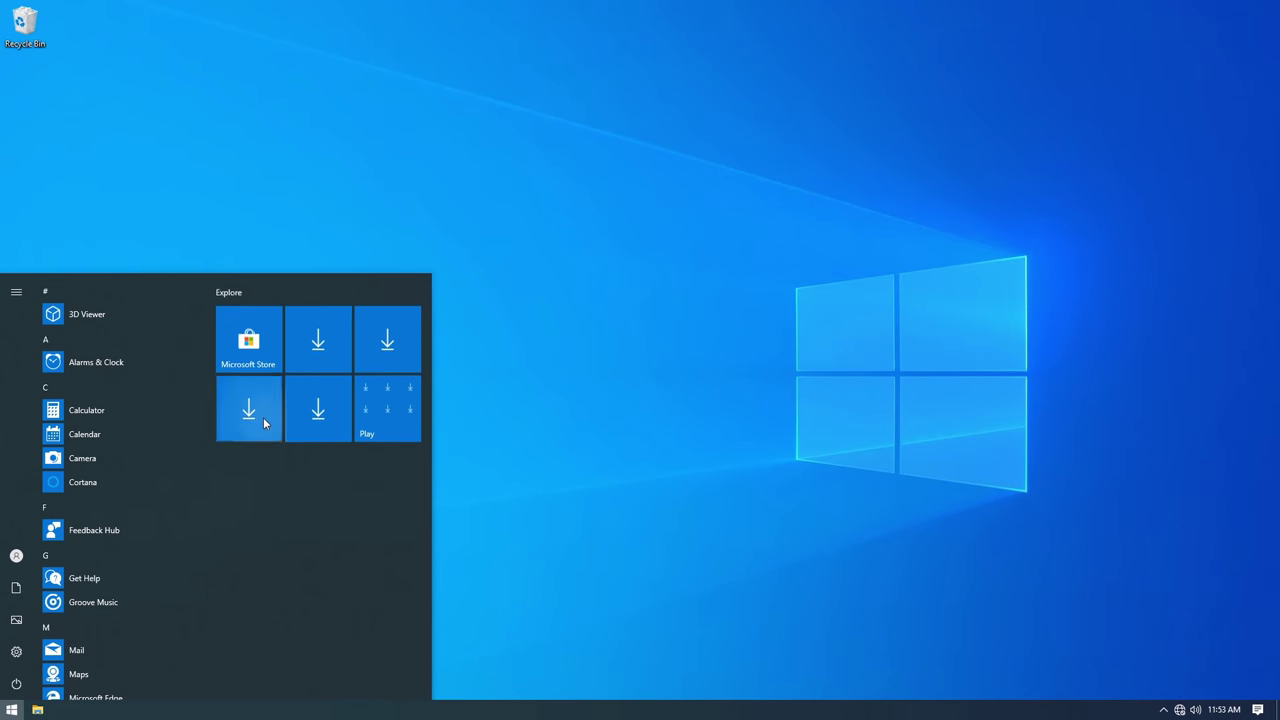
- Unpin the Microsoft Store tile, the Play folder and the lower-row download tiles in the Explore group from Start
right_click(263, 420)
left_click(280, 430)
right_click(318, 410)
left_click(332, 418)
right_click(372, 428)
left_click(400, 436)
right_click(250, 340)
left_click(264, 348)
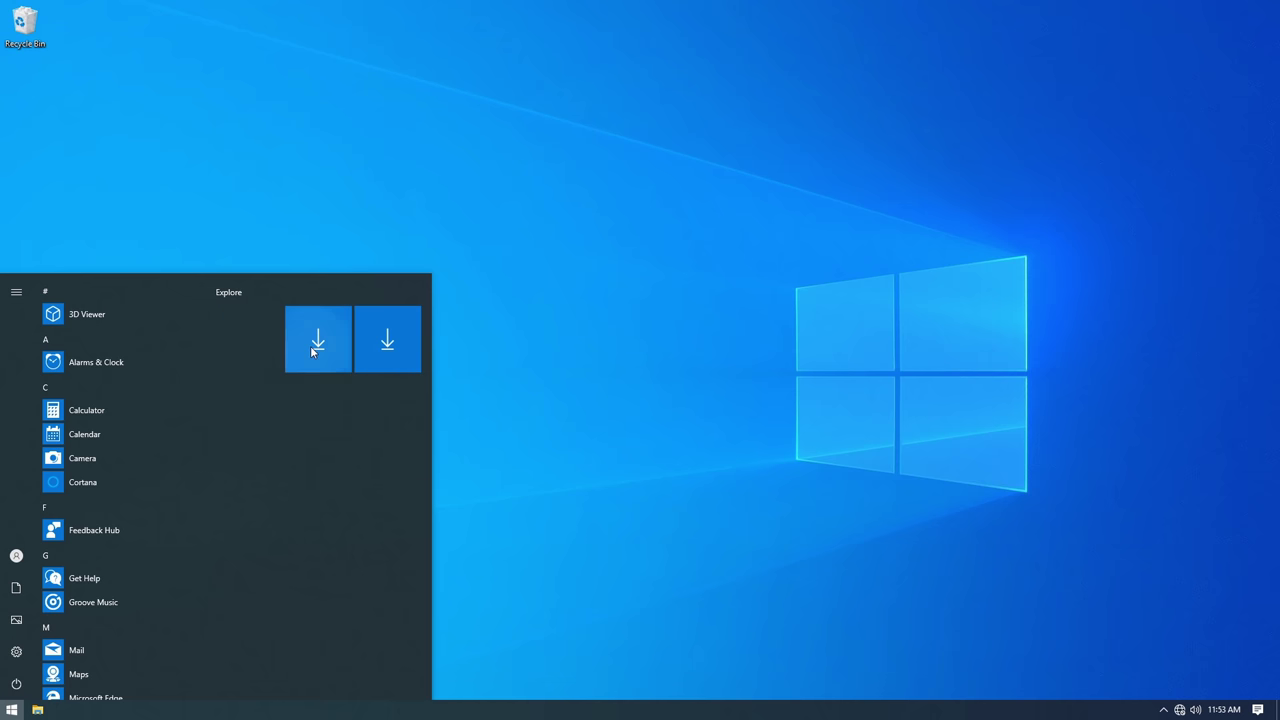
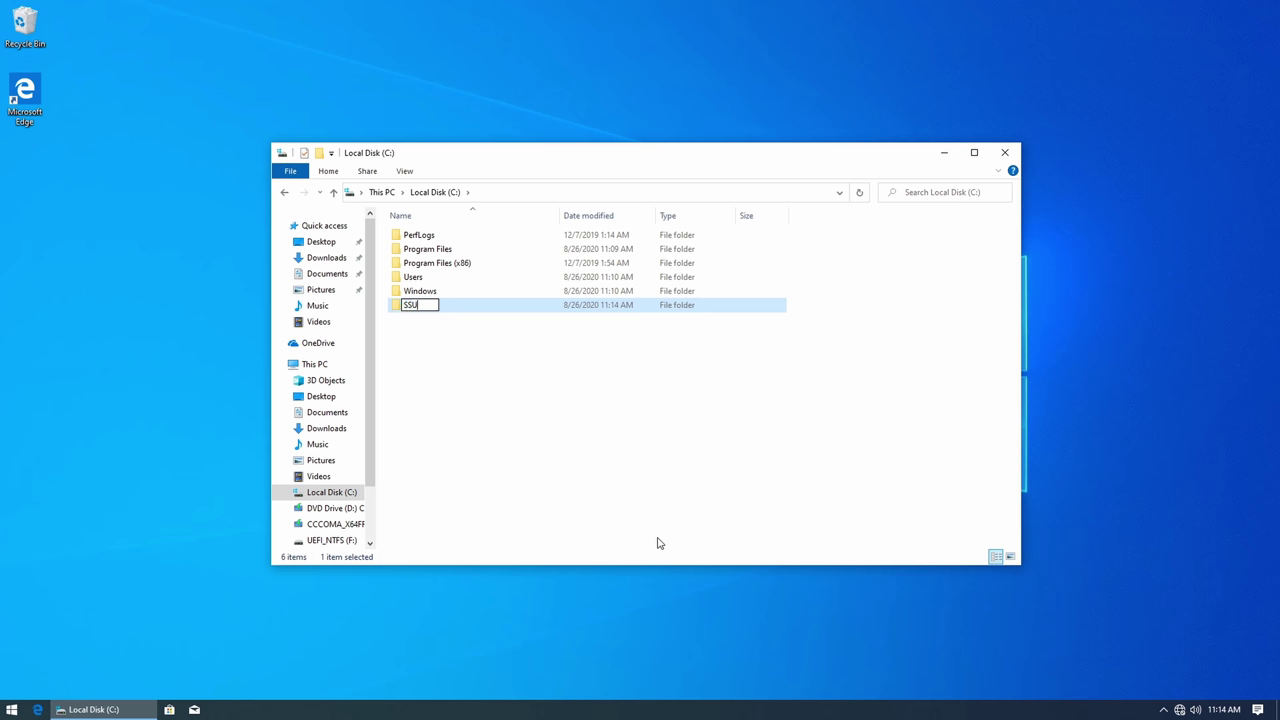
- Create a folder named Cumulative in the root of Local Disk (C:)
right_click(571, 437)
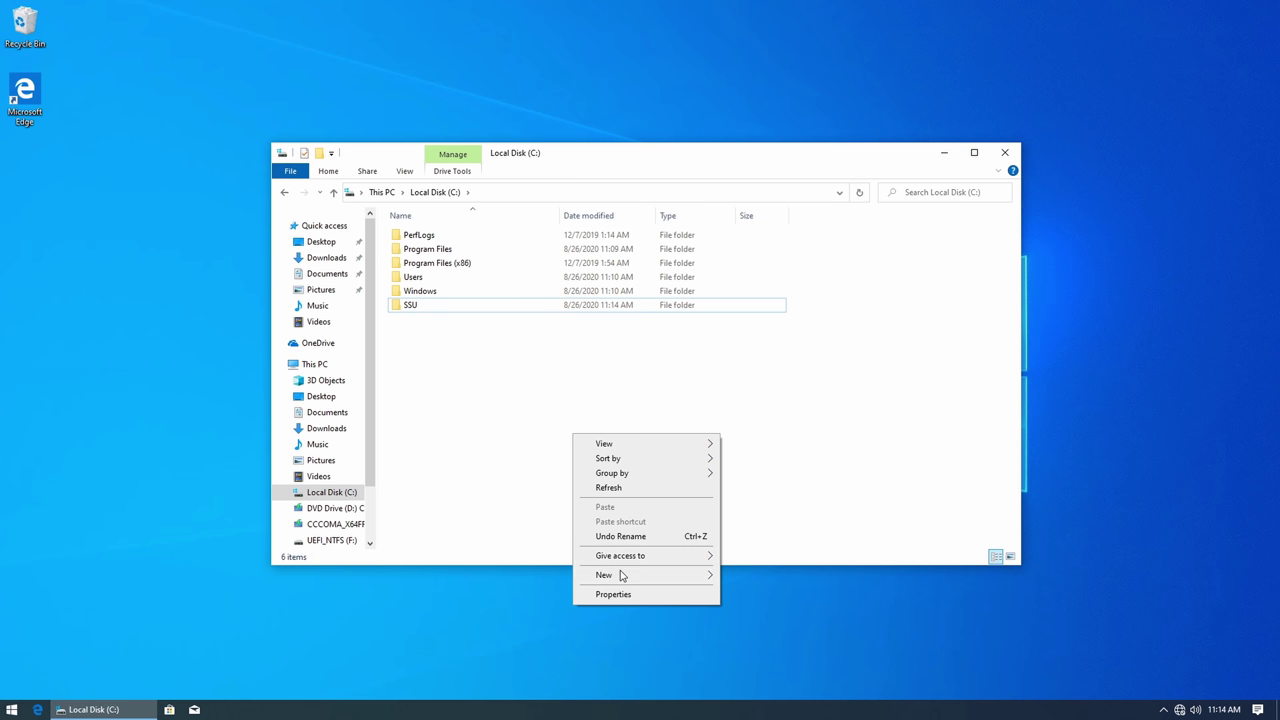
mouse_move(636, 577)
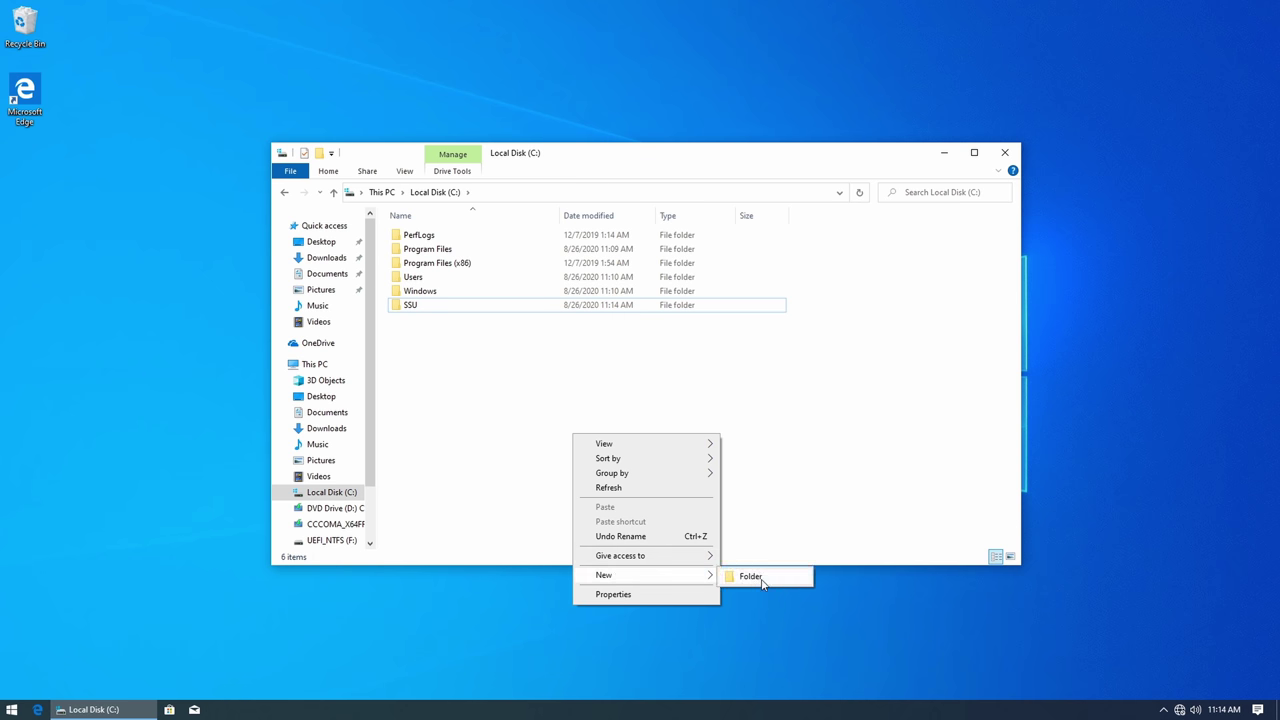
left_click(750, 577)
type("Cumulative")
key("Return")
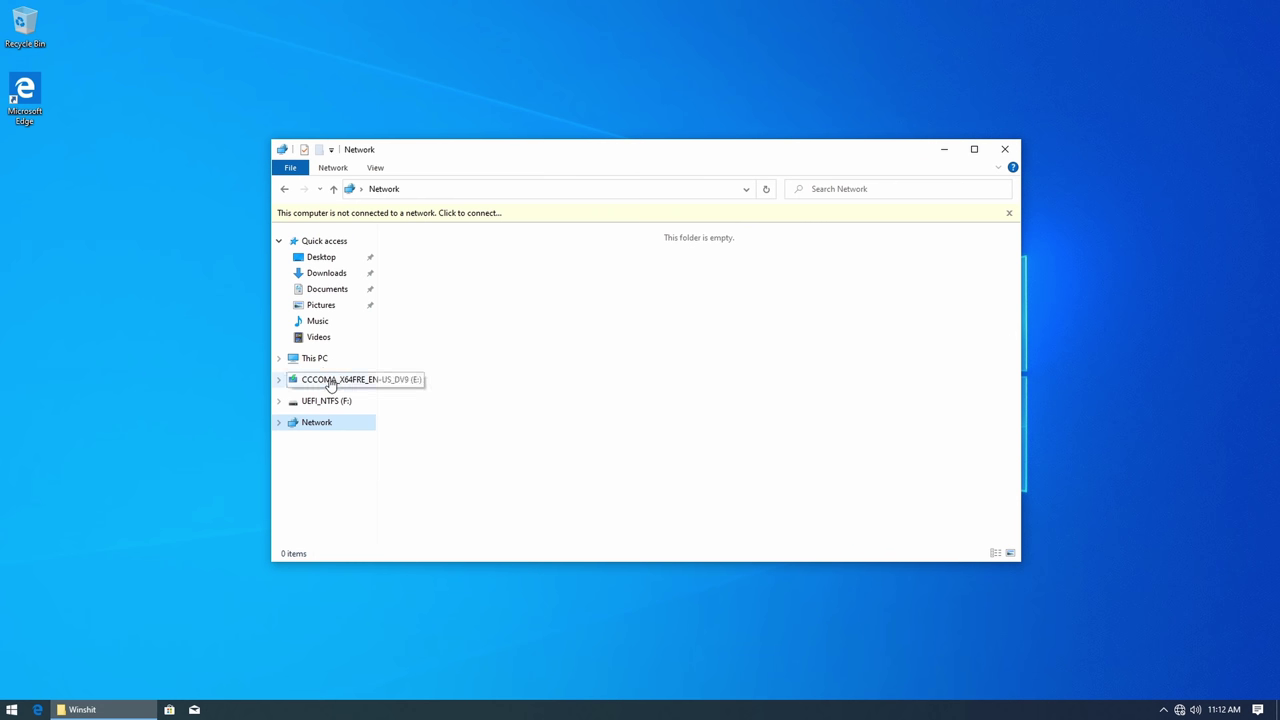
- Open a PowerShell window in the Winshit folder of the E: drive
left_click(330, 378)
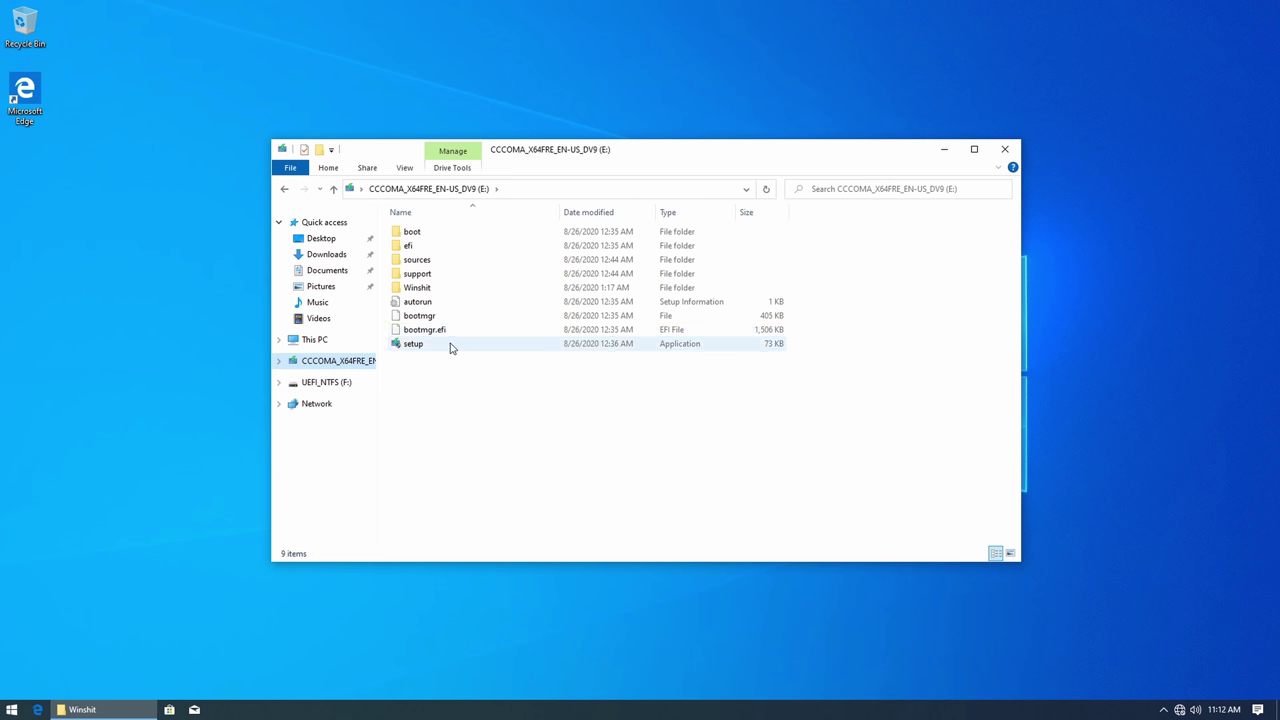
double_click(436, 287)
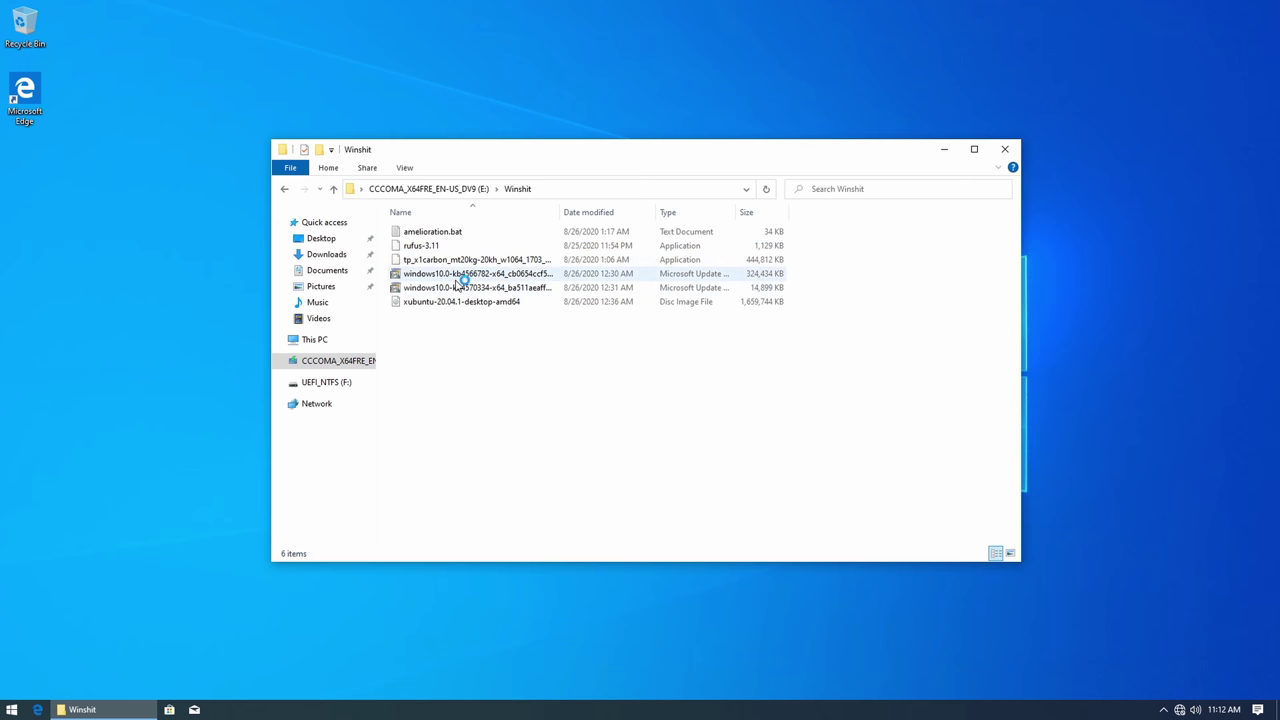
right_click(558, 408)
left_click(618, 536)
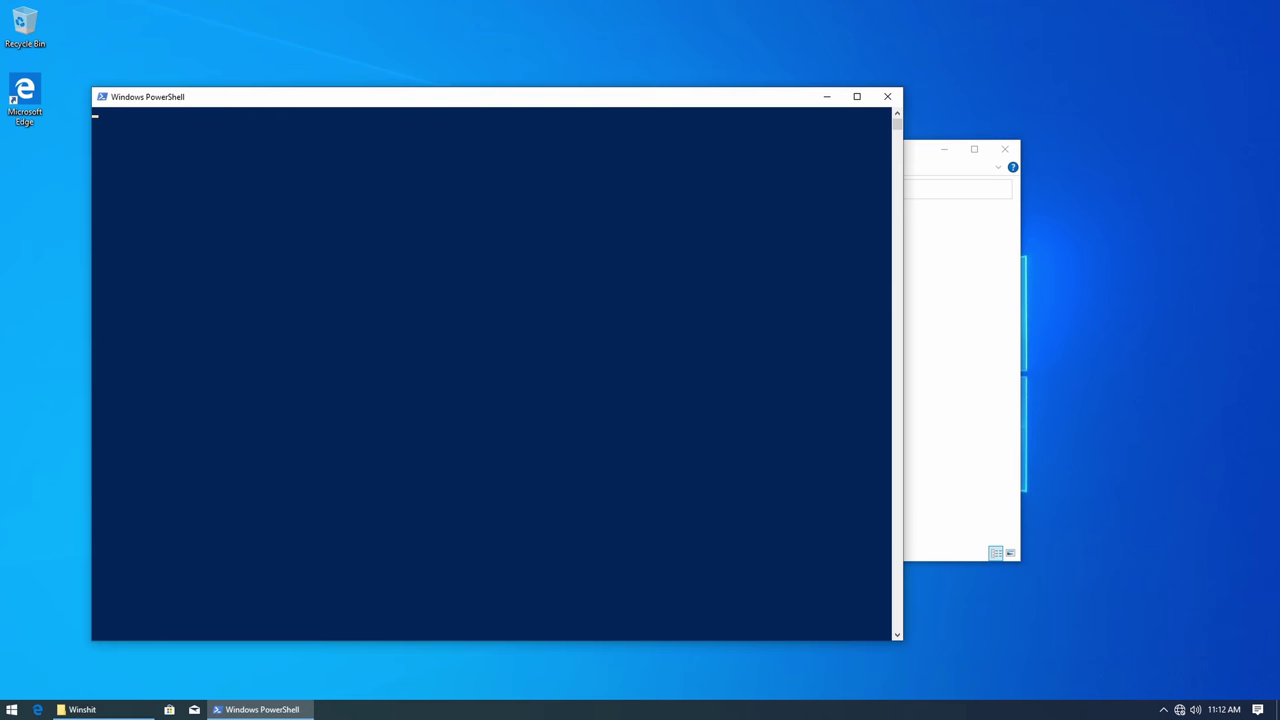
- List the files in E:\Winshit in the administrator PowerShell window and move the window fully into view
type("ls")
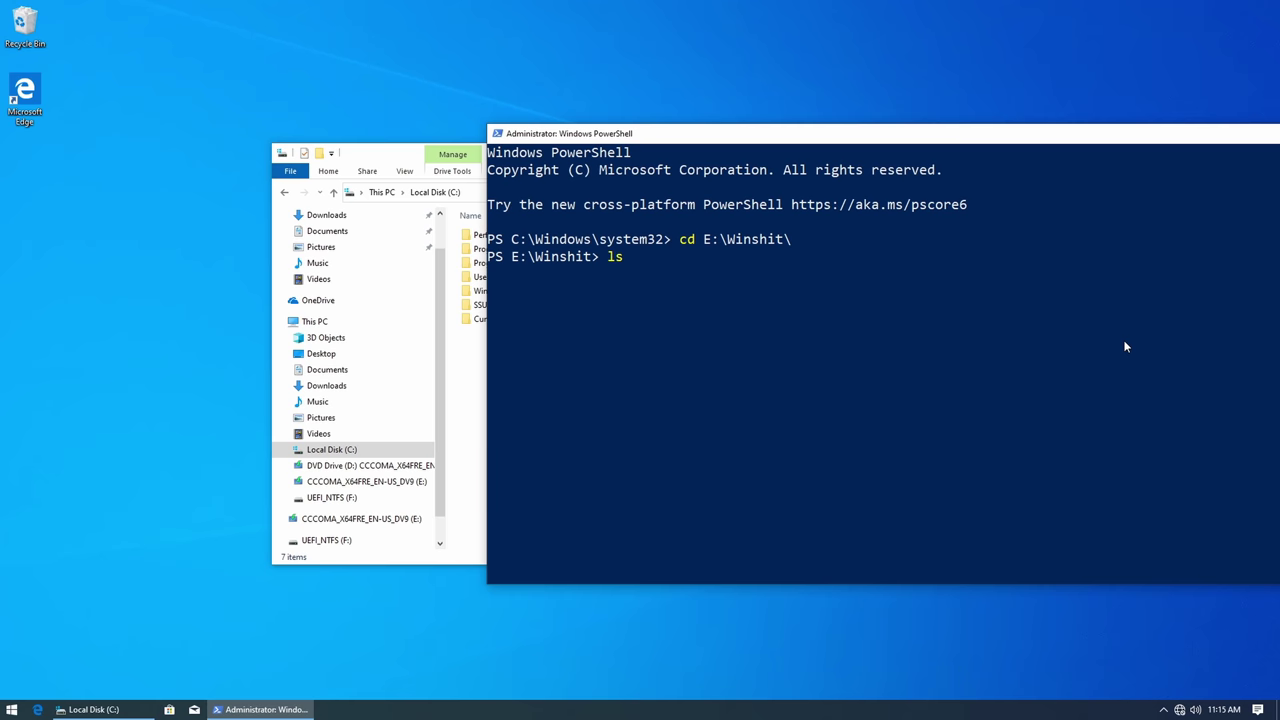
key("Return")
left_click_drag(949, 139, 653, 111)
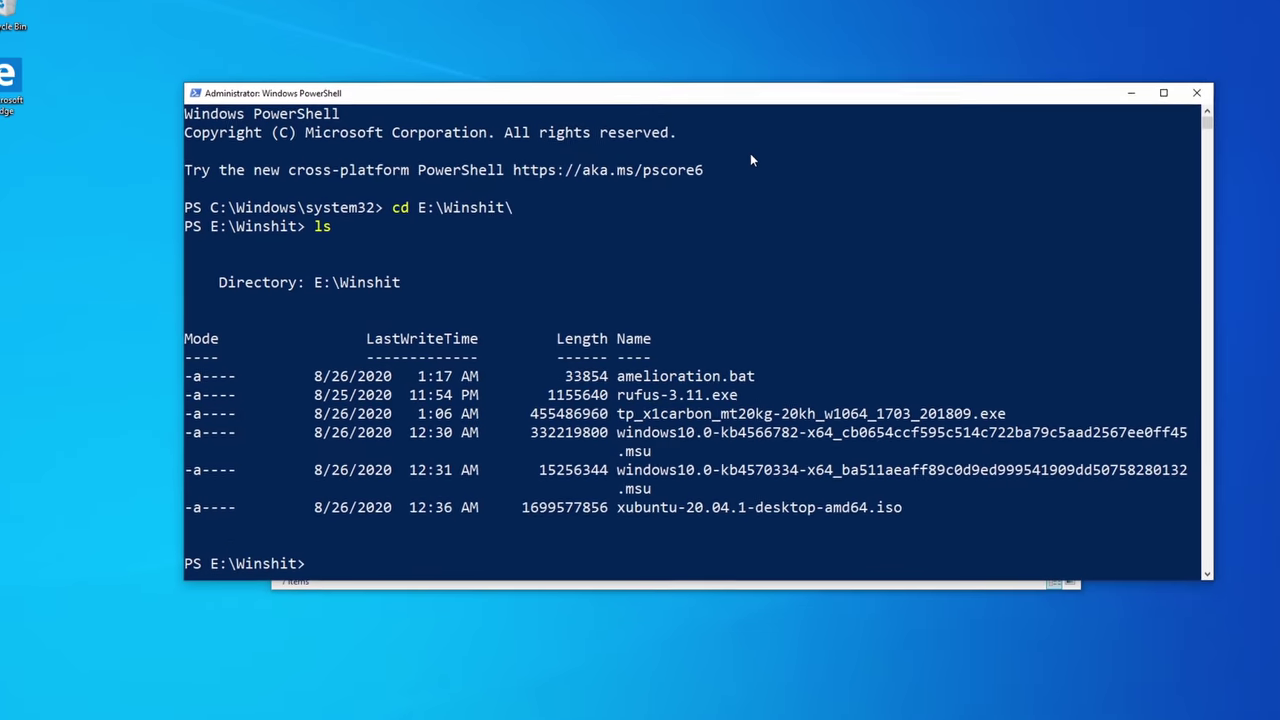
- Extract all files of the windows10.0-kb4570334-x64 .msu update into C:/SSU with the expand -F:* command
type("expand")
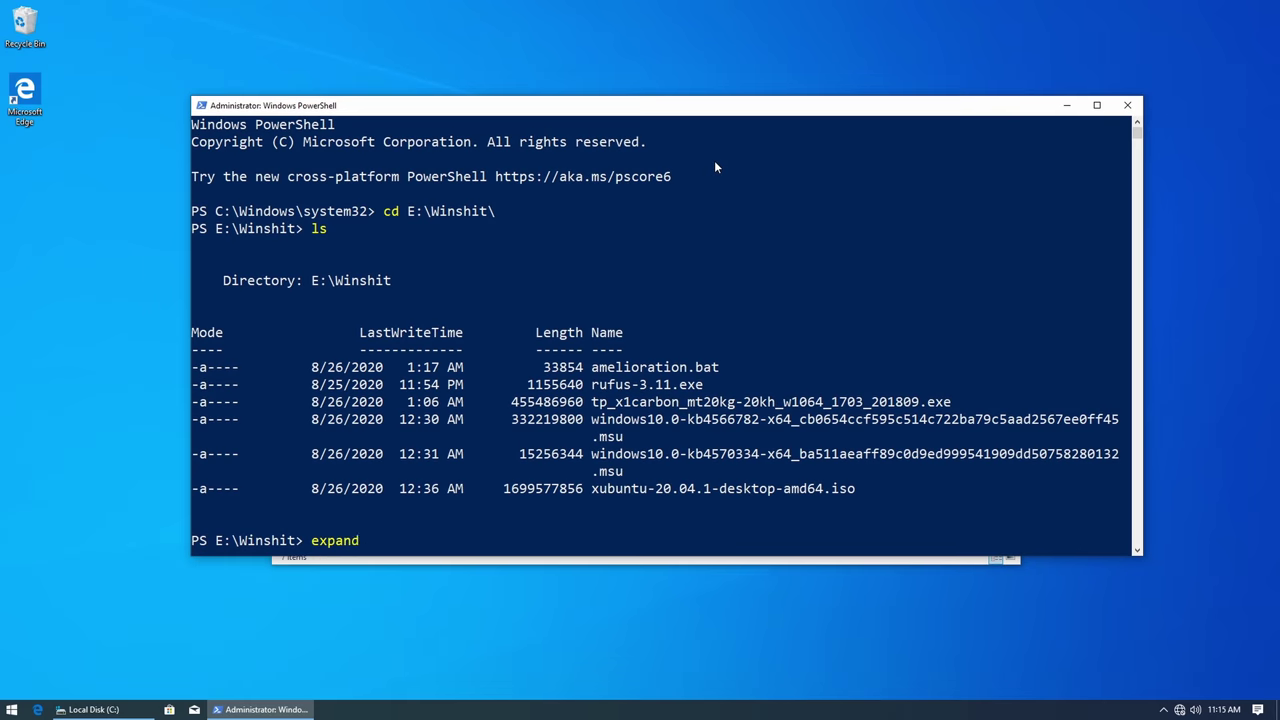
type(" -F:* .\\window")
key("Tab")
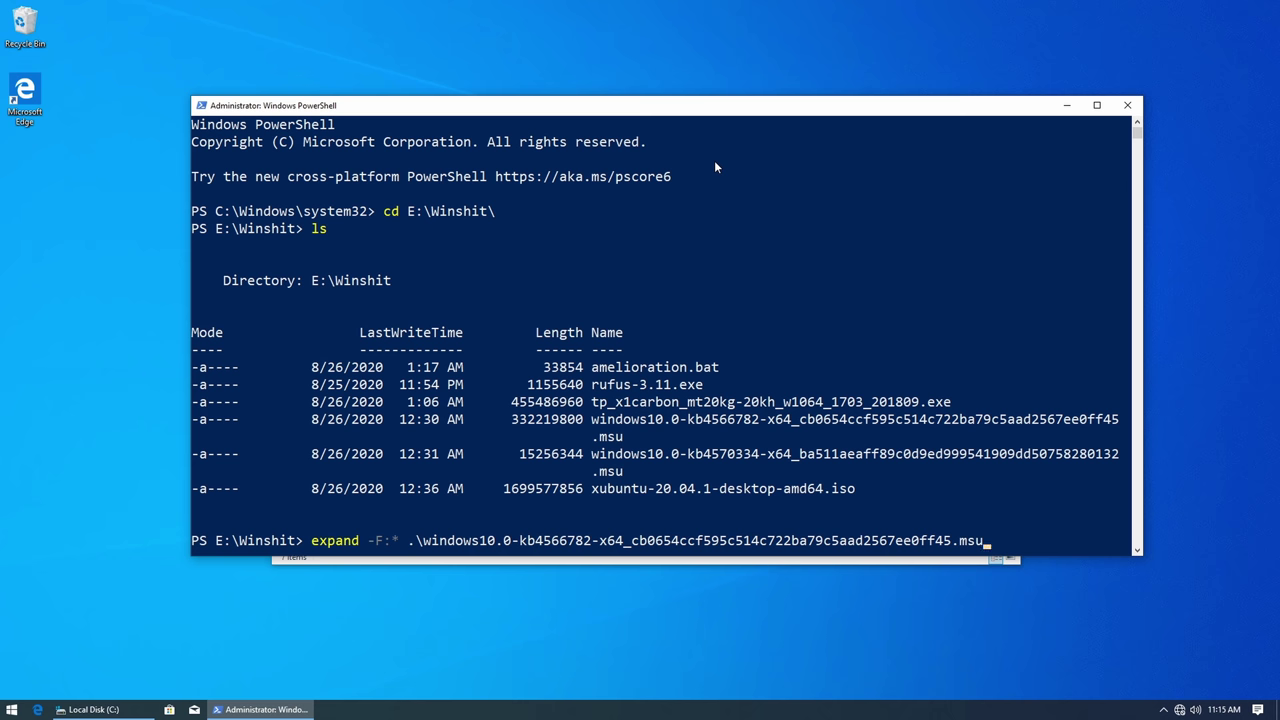
key("Tab")
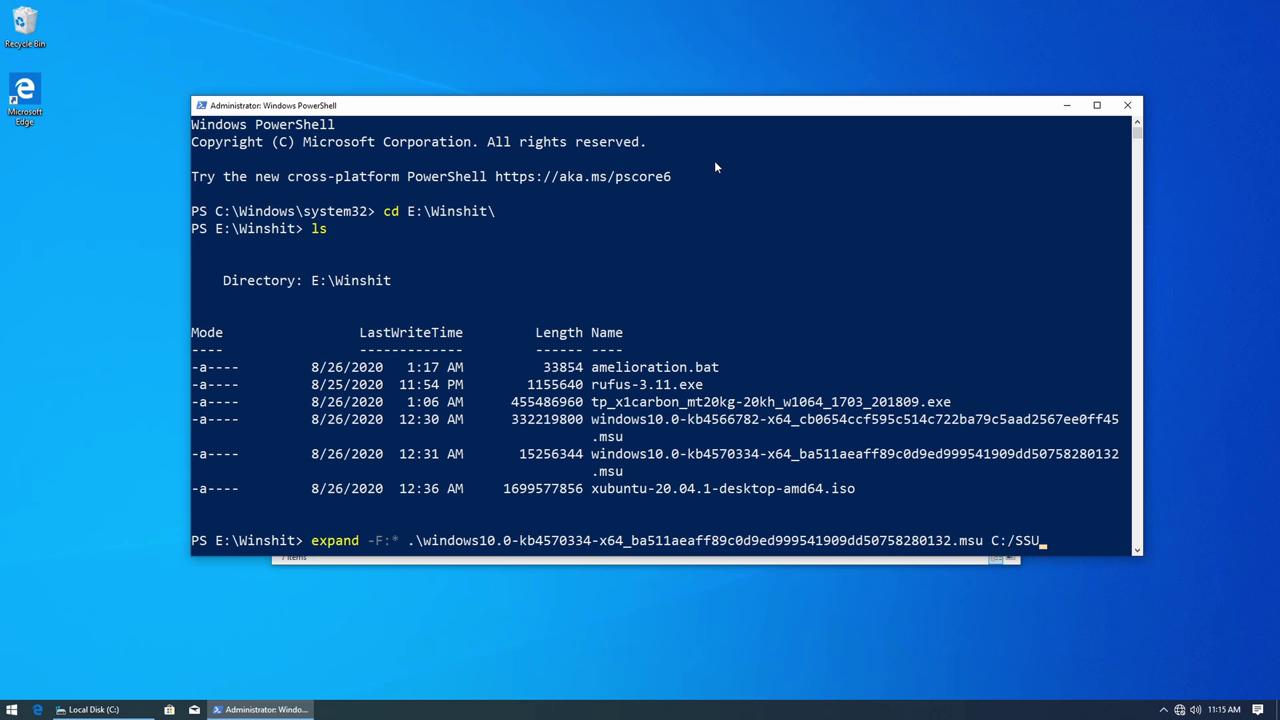
key("Return")
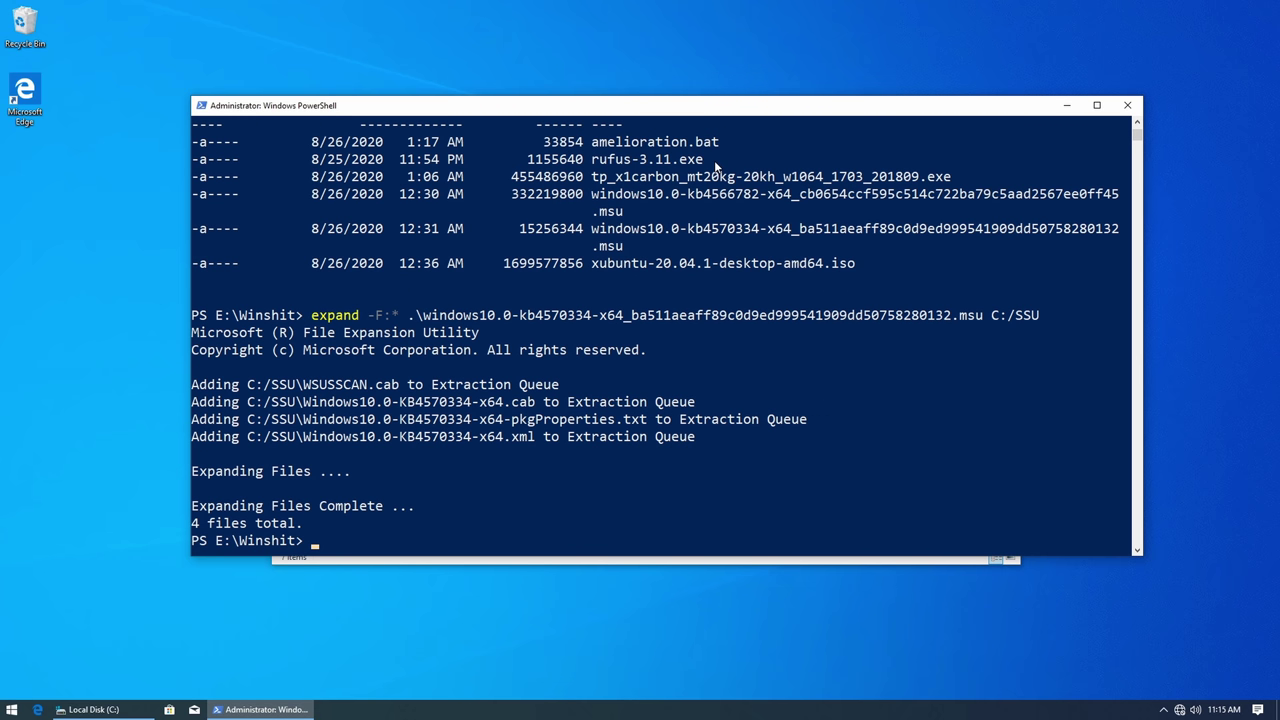
- Extract all files of the windows10.0-kb4566782-x64 .msu update into C:\Cumulative\ with the expand -F:* command
key("Up")
key("BackSpace")
key("BackSpace")
key("BackSpace")
key("BackSpace")
key("BackSpace")
key("BackSpace")
key("BackSpace")
key("BackSpace")
key("BackSpace")
key("BackSpace")
key("BackSpace")
key("BackSpace")
key("BackSpace")
key("BackSpace")
key("BackSpace")
key("BackSpace")
key("BackSpace")
key("BackSpace")
key("BackSpace")
key("BackSpace")
key("Tab")
key("BackSpace")
key("BackSpace")
key("BackSpace")
key("BackSpace")
key("BackSpace")
key("BackSpace")
key("BackSpace")
key("BackSpace")
key("BackSpace")
key("BackSpace")
key("BackSpace")
key("BackSpace")
key("BackSpace")
key("BackSpace")
key("BackSpace")
key("BackSpace")
key("BackSpace")
key("BackSpace")
key("BackSpace")
key("BackSpace")
key("Tab")
type("C:\\Cumulative\\")
key("Return")
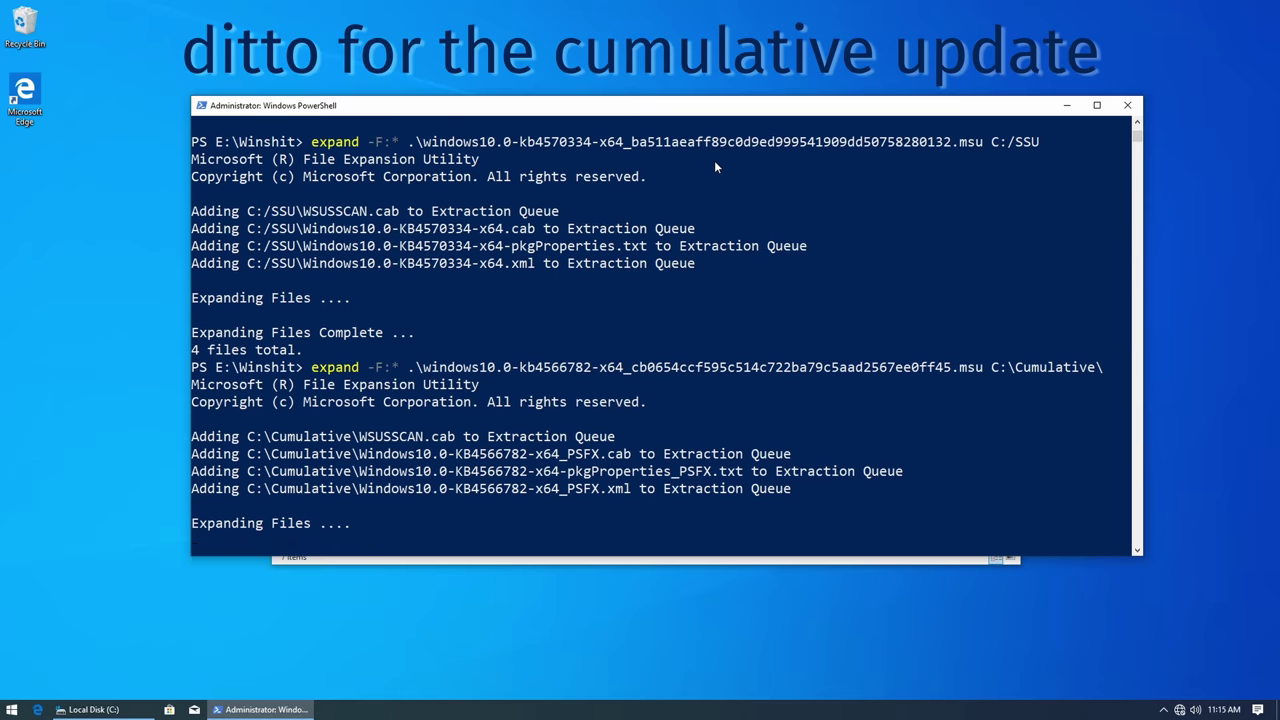
- Change the working directory to C:/SSU and list the extracted files
type("cd C:/SSU")
key("Return")
type("ls")
key("Return")
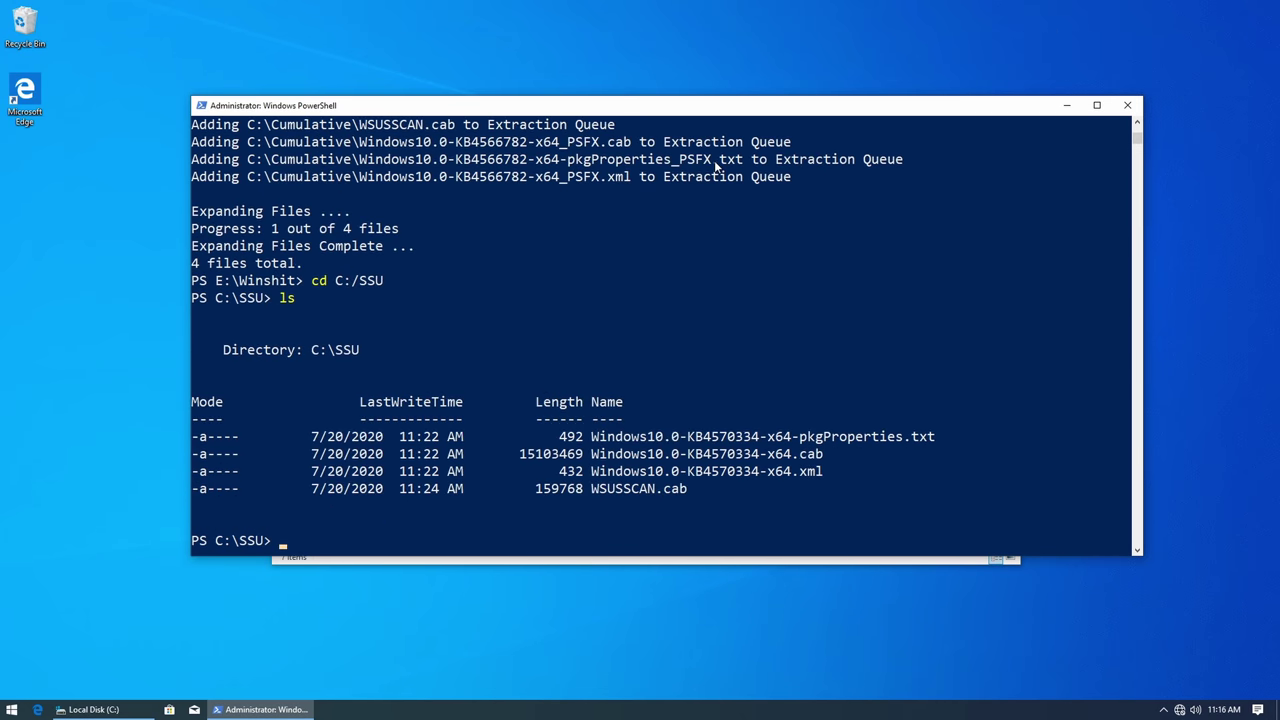
- Install the servicing stack update with dism /online /add-package /packagepath=C:\SSU\Windows10.0-KB4570334-x64.cab
type("dism /online /add-p")
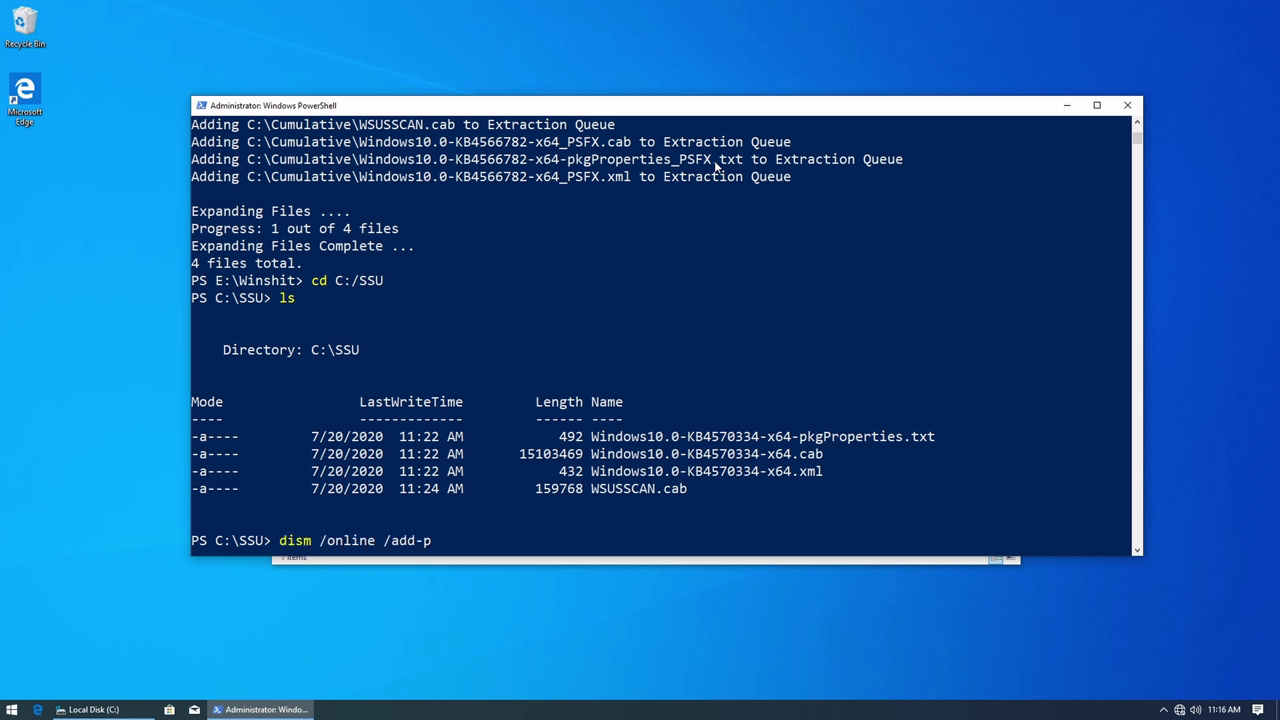
type("ackage /packagepath=C:/SSU/Wind")
key("BackSpace")
key("BackSpace")
key("BackSpace")
key("BackSpace")
left_click_drag(825, 455, 590, 455)
left_click(698, 522)
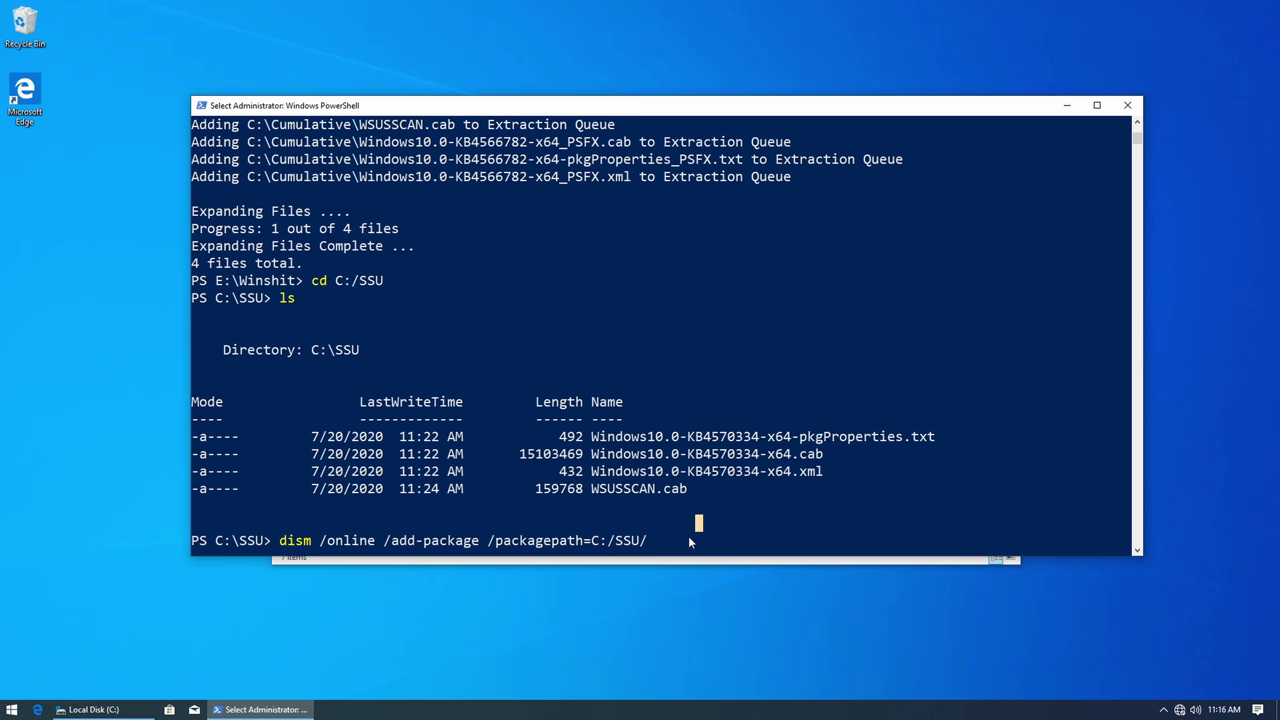
key("Tab")
key("Left")
key("Left")
key("Left")
key("Left")
key("Left")
key("Left")
key("Left")
key("Left")
key("Left")
key("Left")
key("Left")
key("Left")
key("Left")
key("Left")
key("Left")
key("Left")
key("Left")
key("Left")
key("Left")
key("Left")
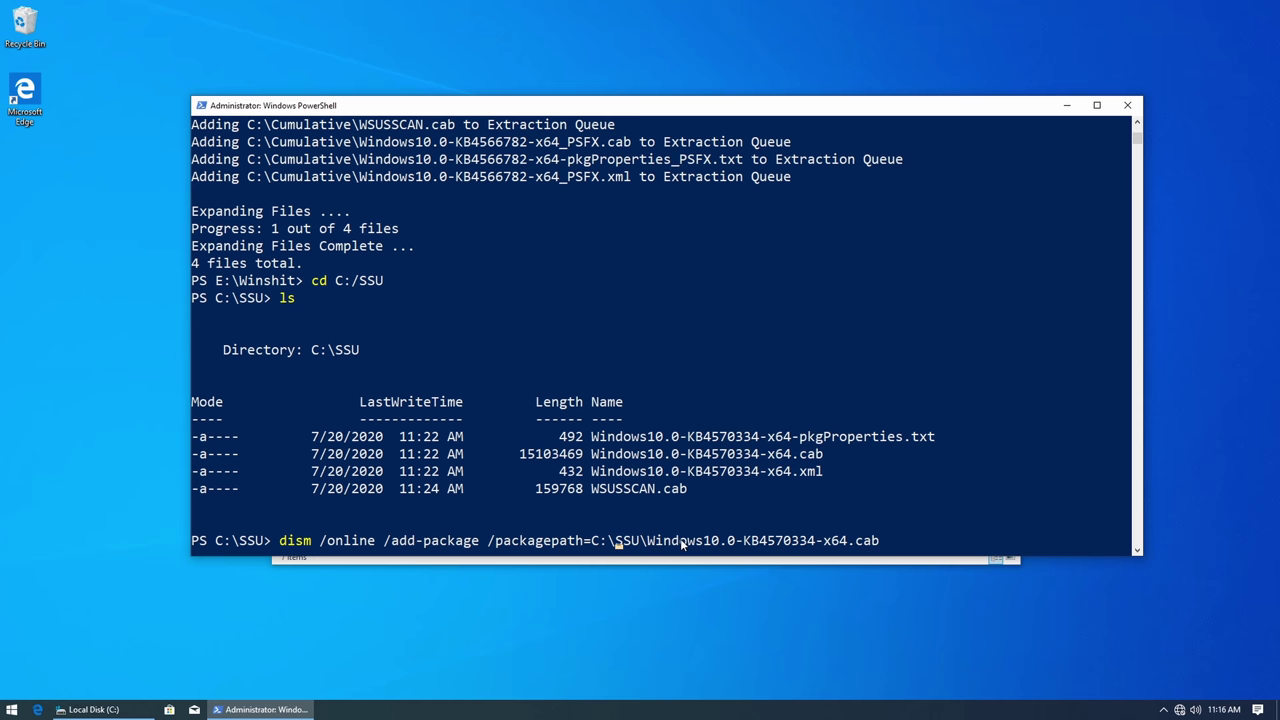
key("Return")
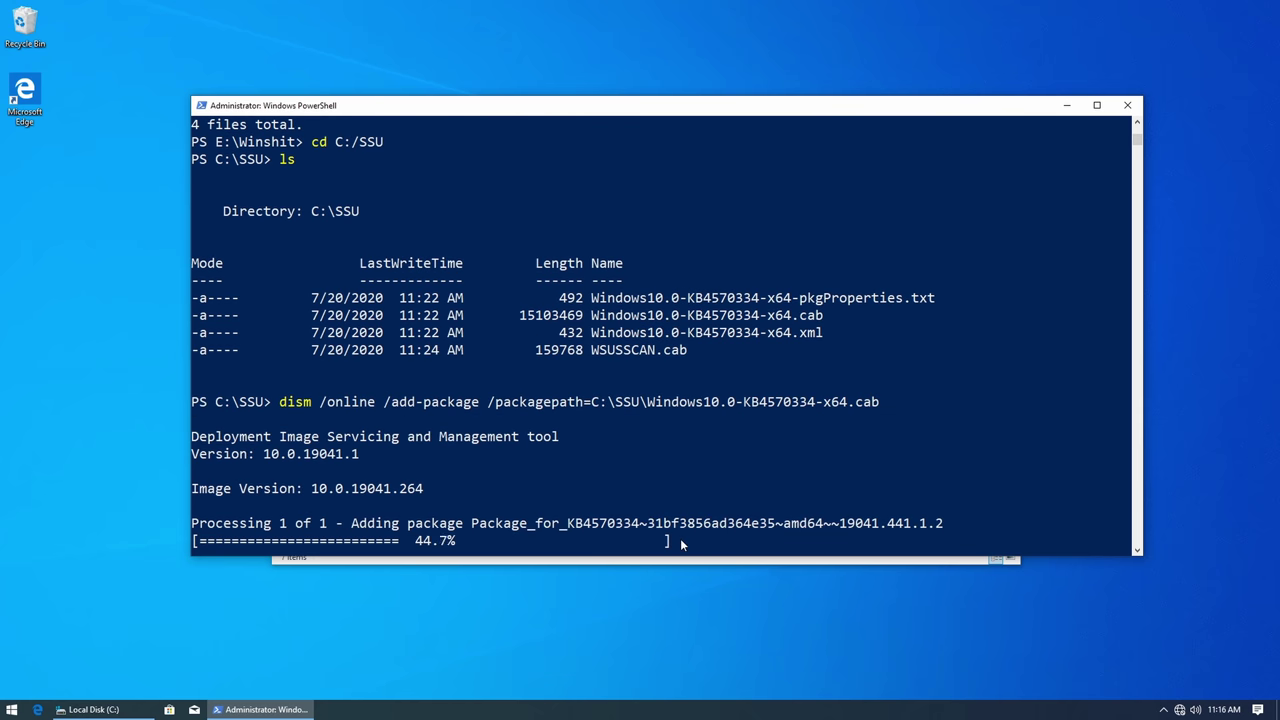
- Restart the computer
left_click(11, 709)
left_click(16, 684)
left_click(41, 650)
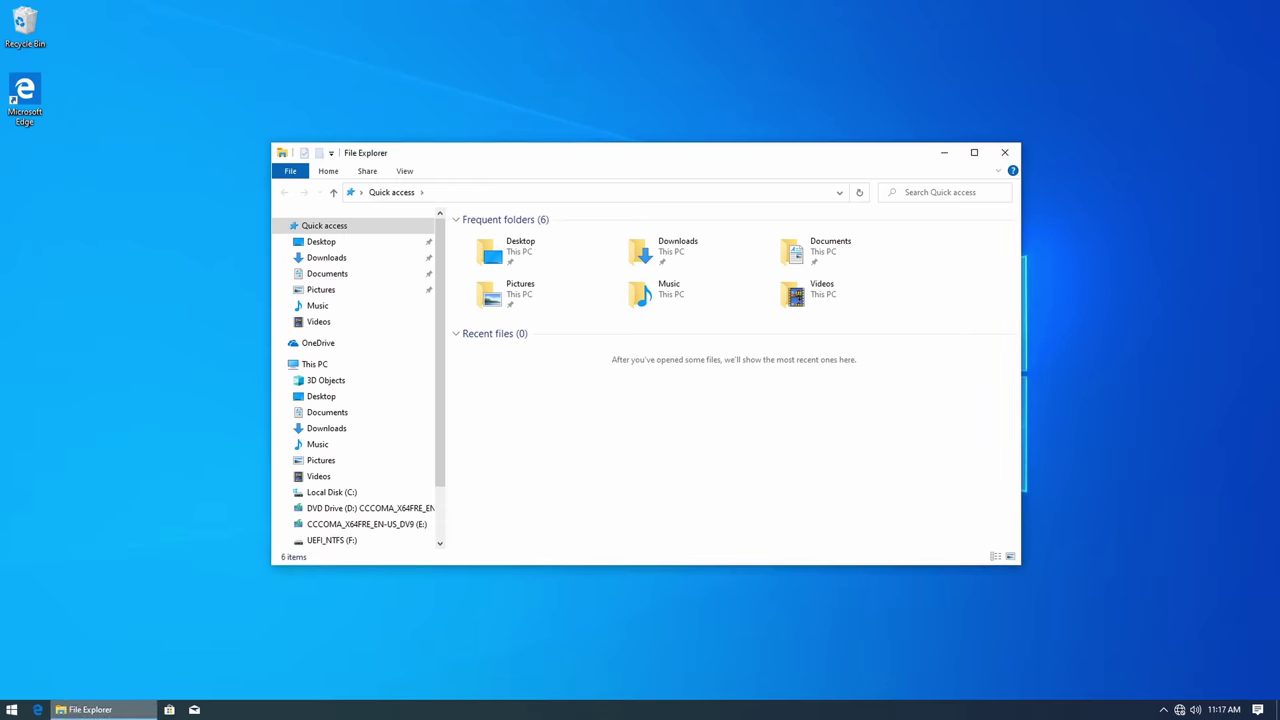
- Start Windows PowerShell as administrator, allow it to make changes, and reposition its window
key("super")
type("powersh")
right_click(77, 350)
left_click(112, 360)
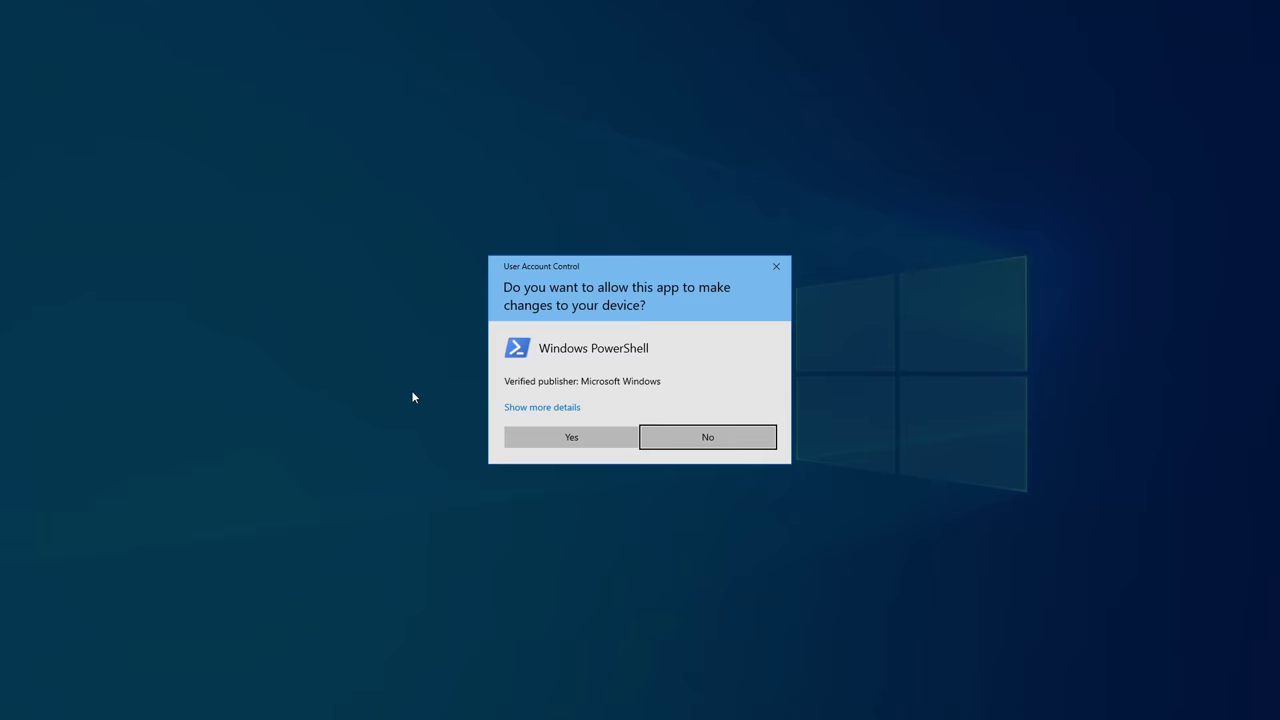
left_click(571, 437)
left_click_drag(392, 168, 478, 125)
- Enter a dism /online /add-package command with its package path pointing to C:\Cumulative
type("dism")
type("/online /add-package /packagepath=C:\\SS\\Windows10.0-KB4578034-x64.cab")
key("BackSpace")
key("BackSpace")
key("BackSpace")
key("BackSpace")
key("BackSpace")
key("BackSpace")
key("BackSpace")
key("BackSpace")
key("BackSpace")
key("BackSpace")
key("BackSpace")
key("BackSpace")
key("BackSpace")
key("BackSpace")
key("BackSpace")
key("BackSpace")
key("BackSpace")
key("BackSpace")
key("BackSpace")
key("BackSpace")
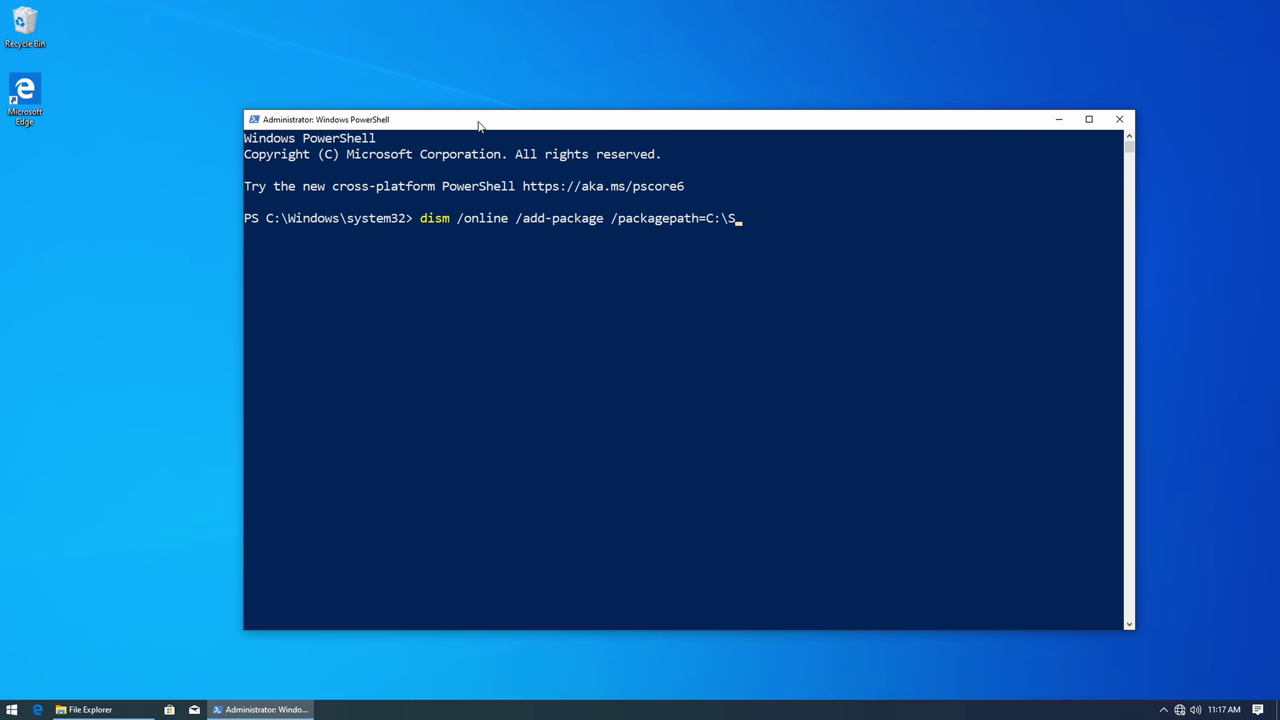
key("Tab")
- Check the files in C:\Cumulative, then install Windows10.0-KB4566782-x64_PSFX.cab with the dism command and answer y
key("super+e")
left_click(331, 492)
double_click(498, 235)
left_click(500, 236)
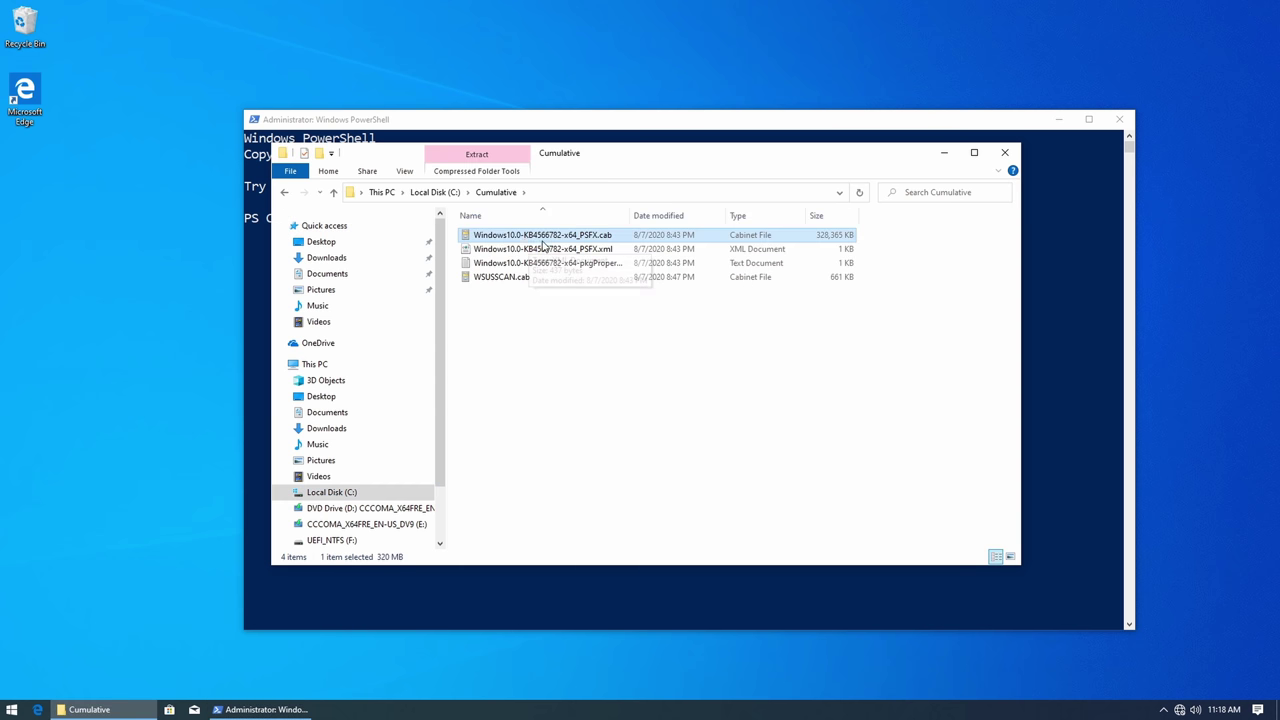
left_click(1052, 250)
type("\\")
key("Tab")
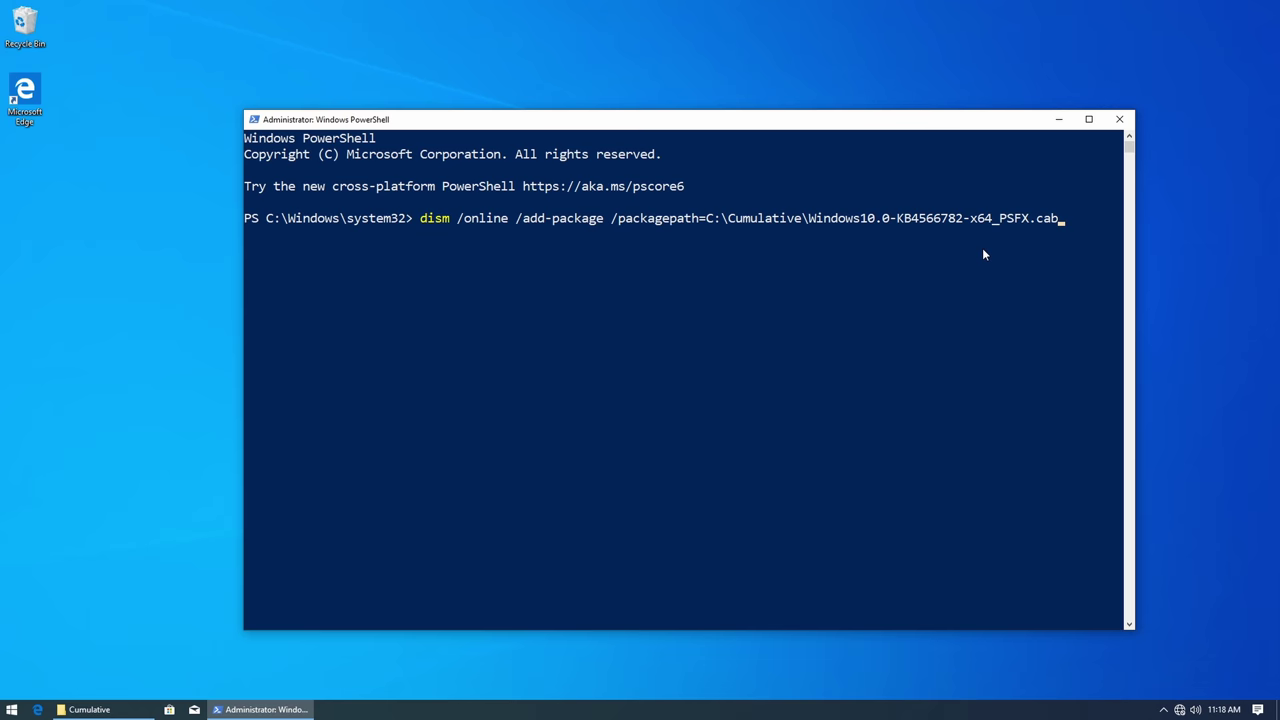
key("Return")
type("y")
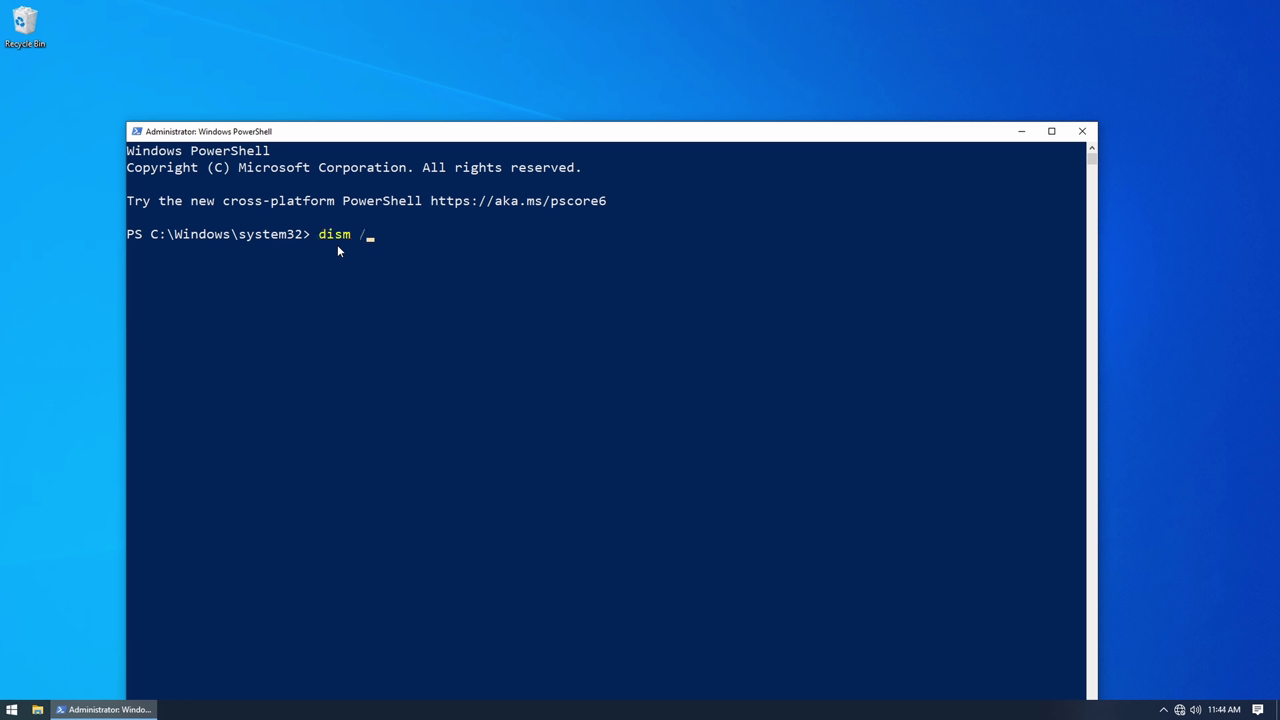
- Clean up the Windows component store with dism /online /Cleanup-Image /StartComponentCleanup
type("online /Cleanup")
type("-Image /StartComponentCl")
type("eanup")
key("Return")
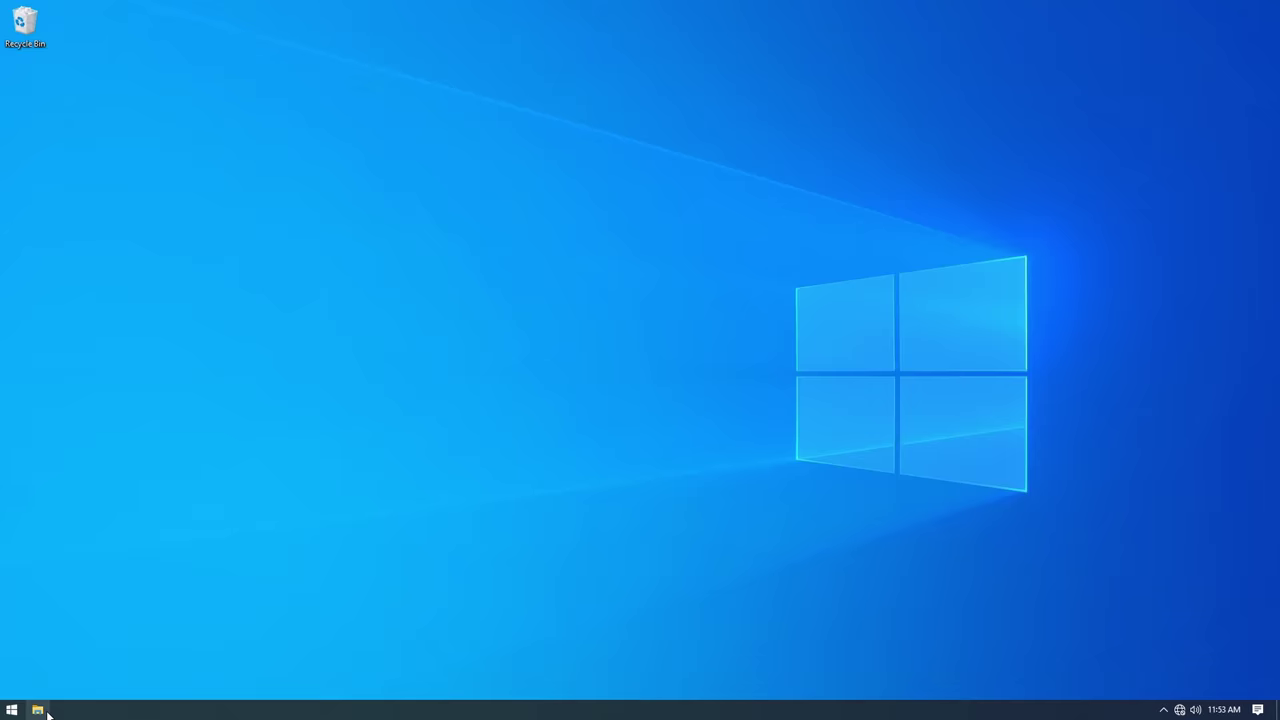
- Run amelioration.bat from the Winshit folder on drive E: as administrator and allow it to make changes
left_click(38, 710)
left_click(378, 528)
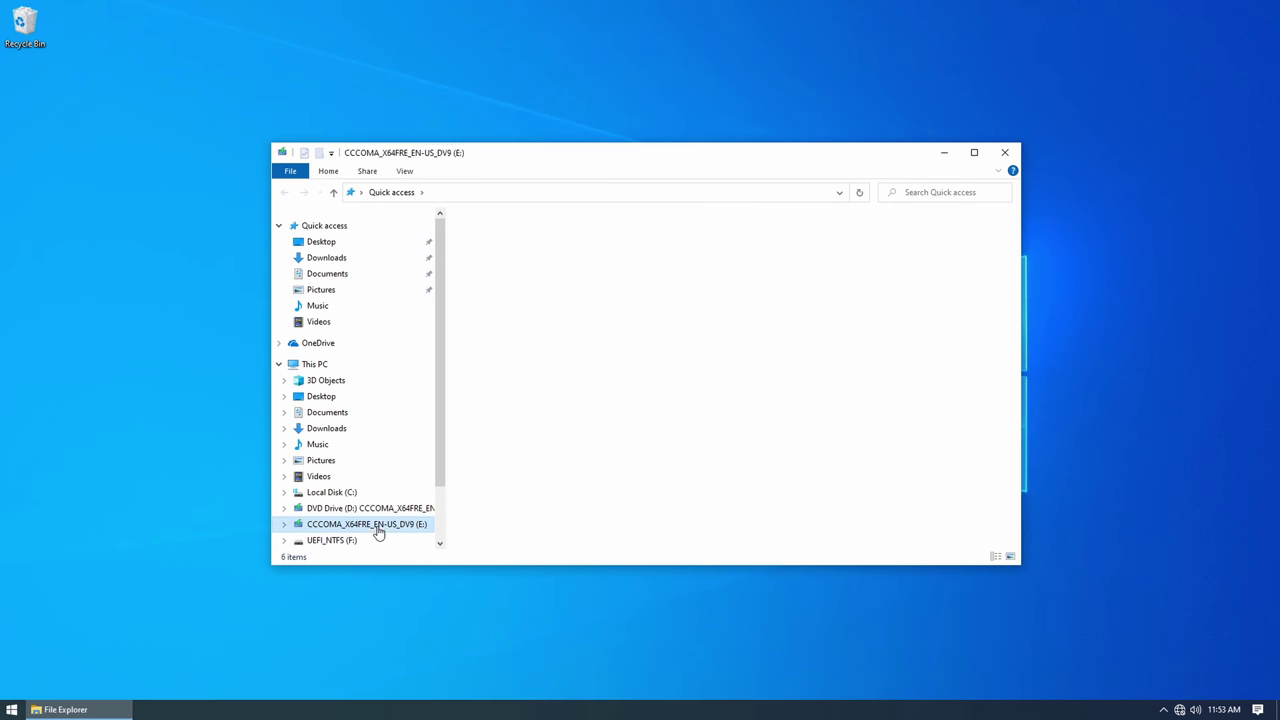
double_click(487, 292)
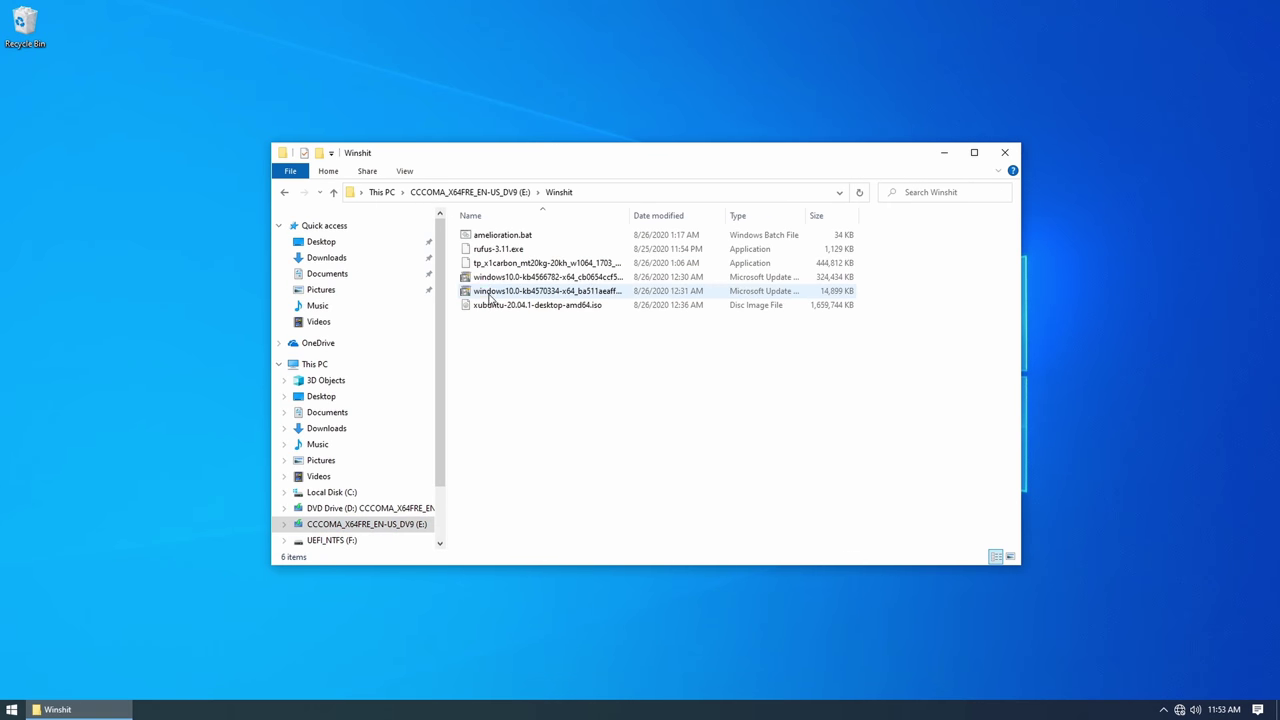
right_click(510, 236)
left_click(557, 288)
left_click(697, 477)
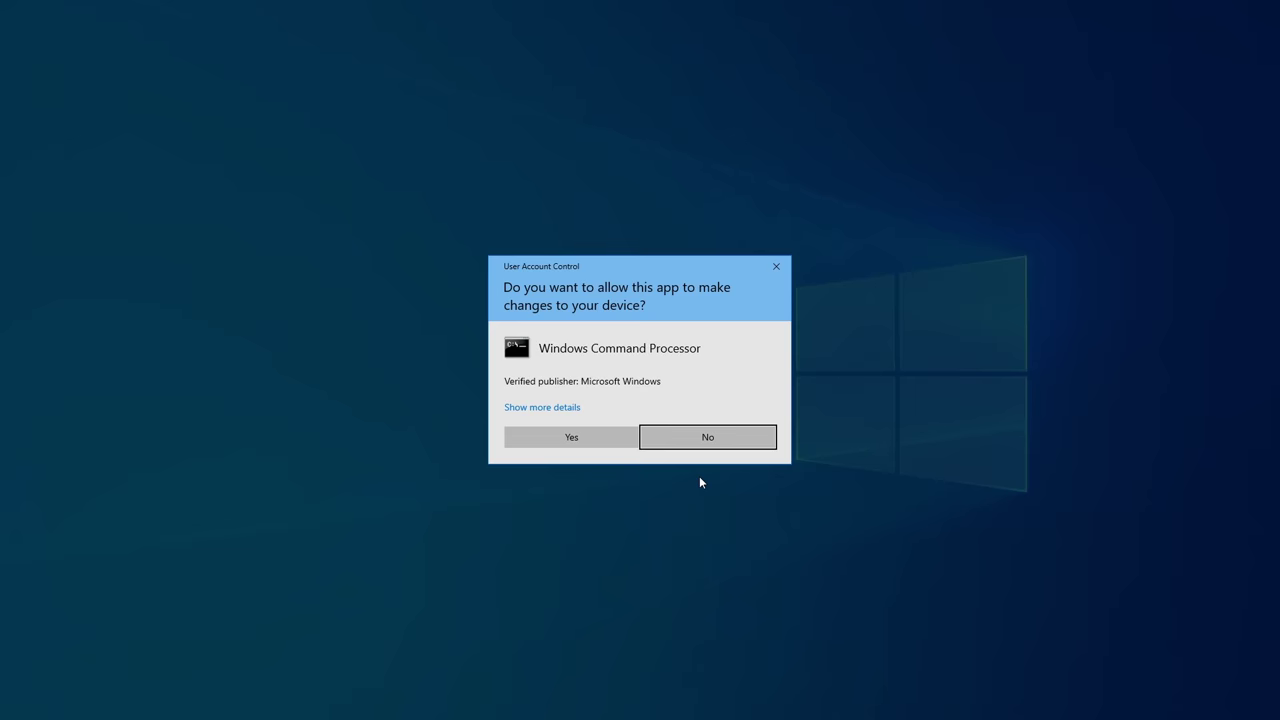
left_click(608, 446)
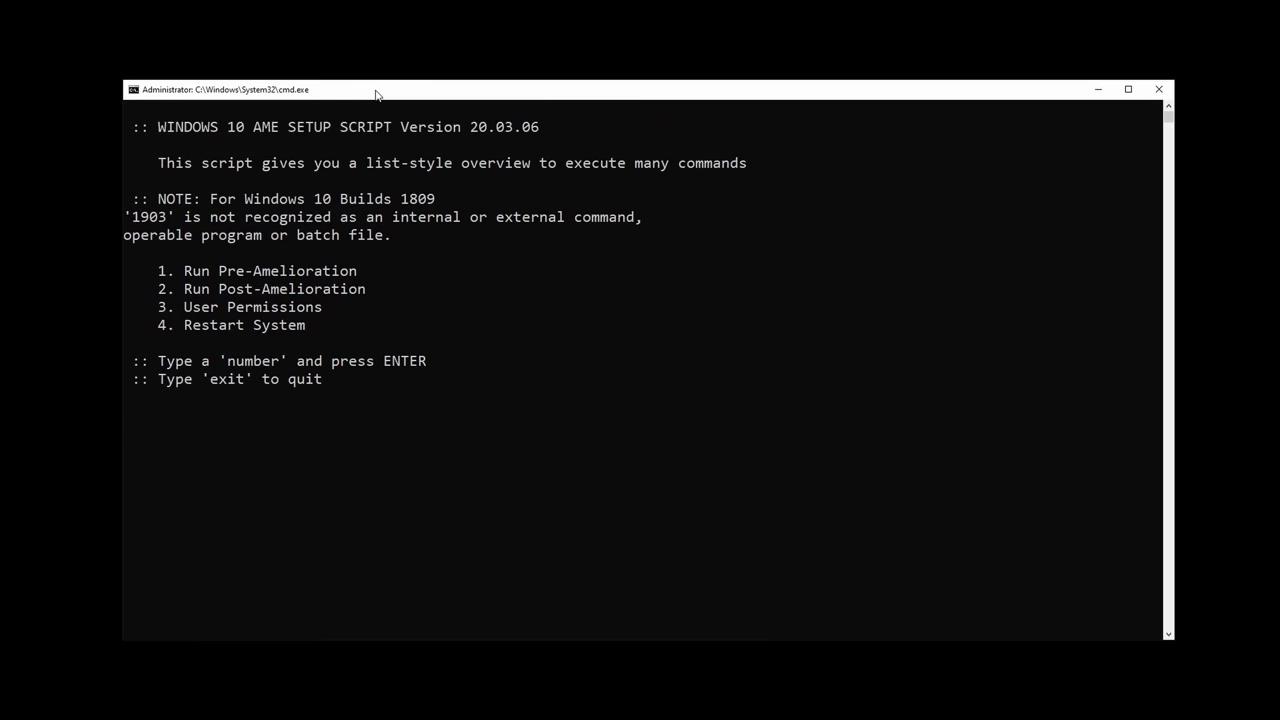
- Start the script's User Permissions option and reset the Administrator account's password, entering and confirming the new password
key("Return")
left_click(331, 358)
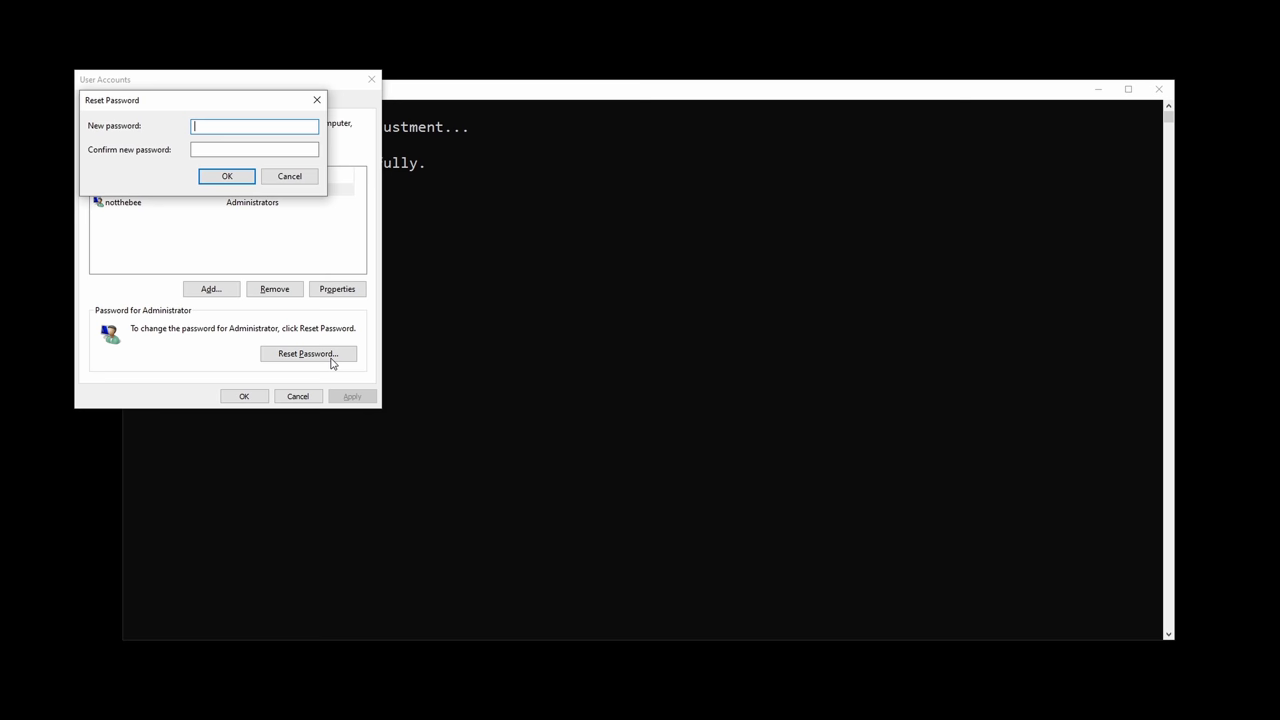
type("xxxxxxxxxxxx")
key("Tab")
type("x")
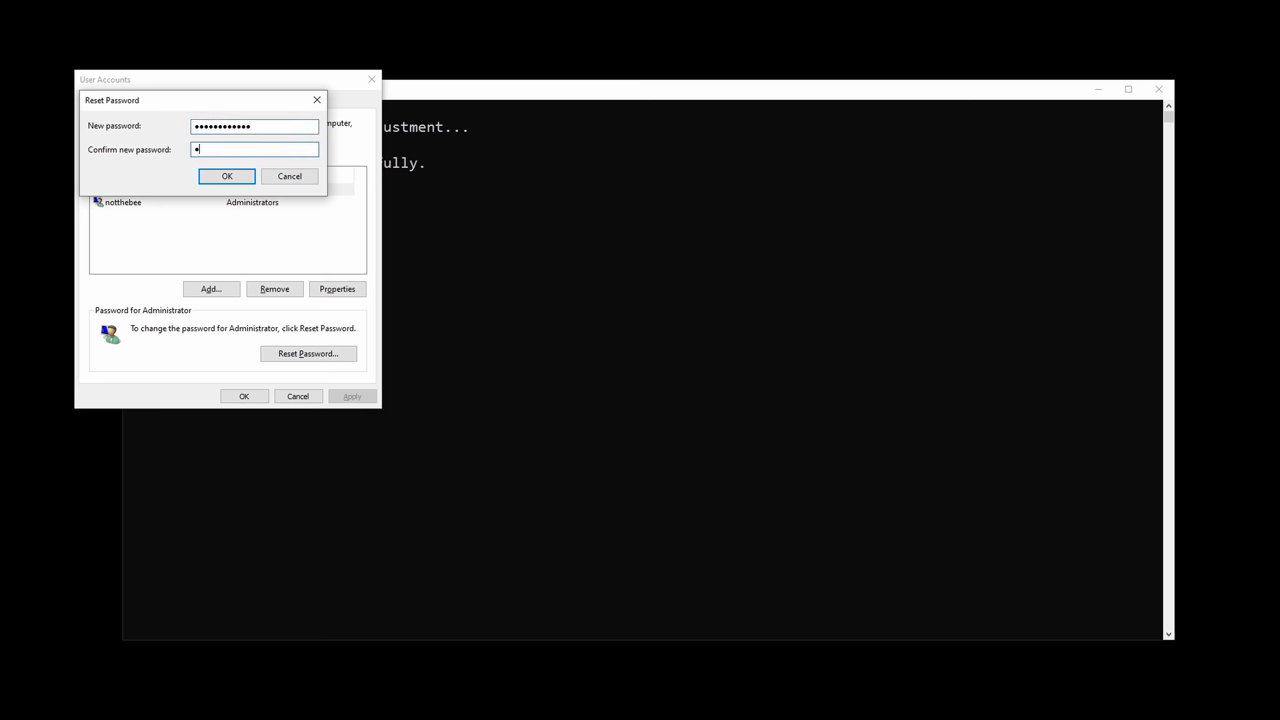
type("xxxxxxxxxxx")
key("Return")
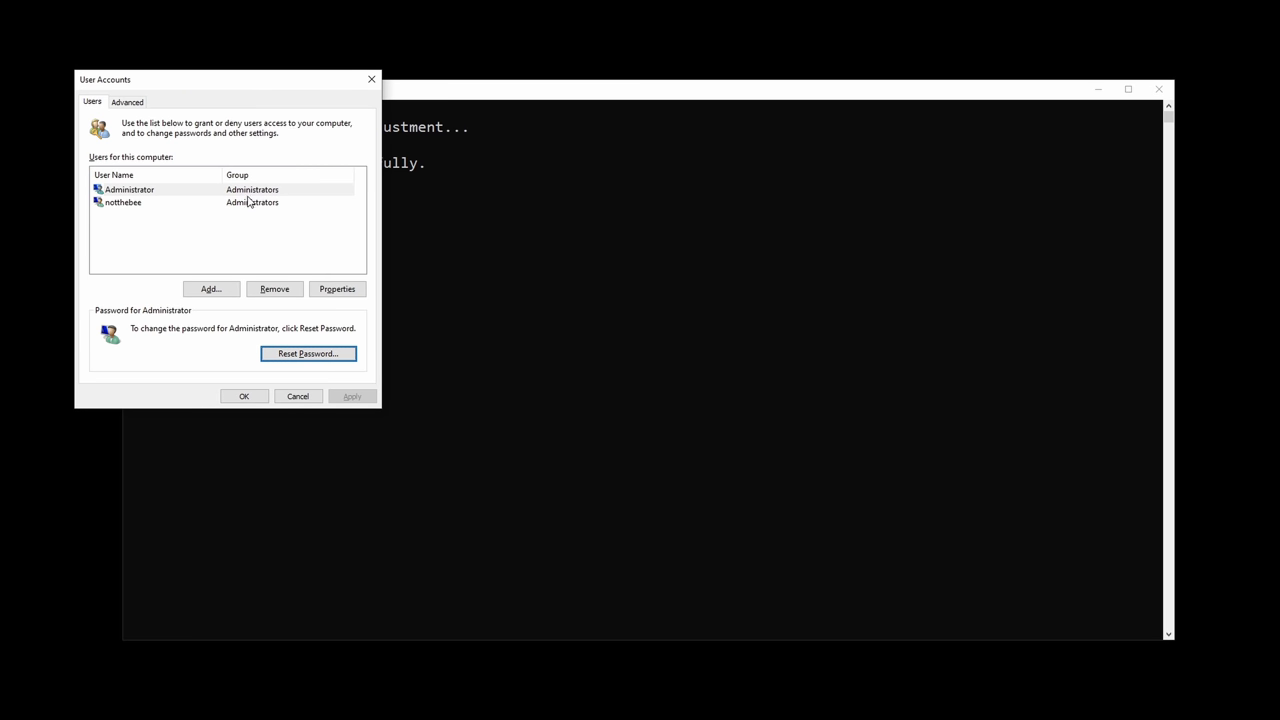
- Open the group membership settings of the regular user account
left_click(249, 204)
left_click(334, 289)
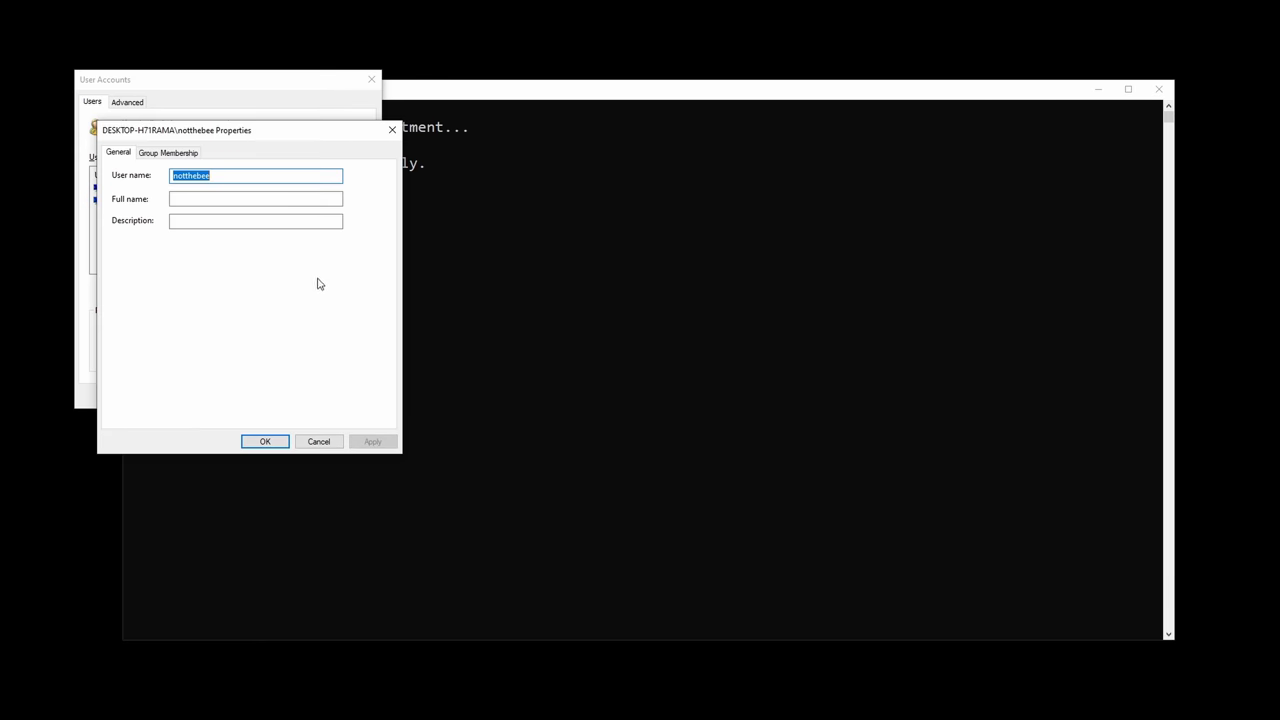
left_click(174, 156)
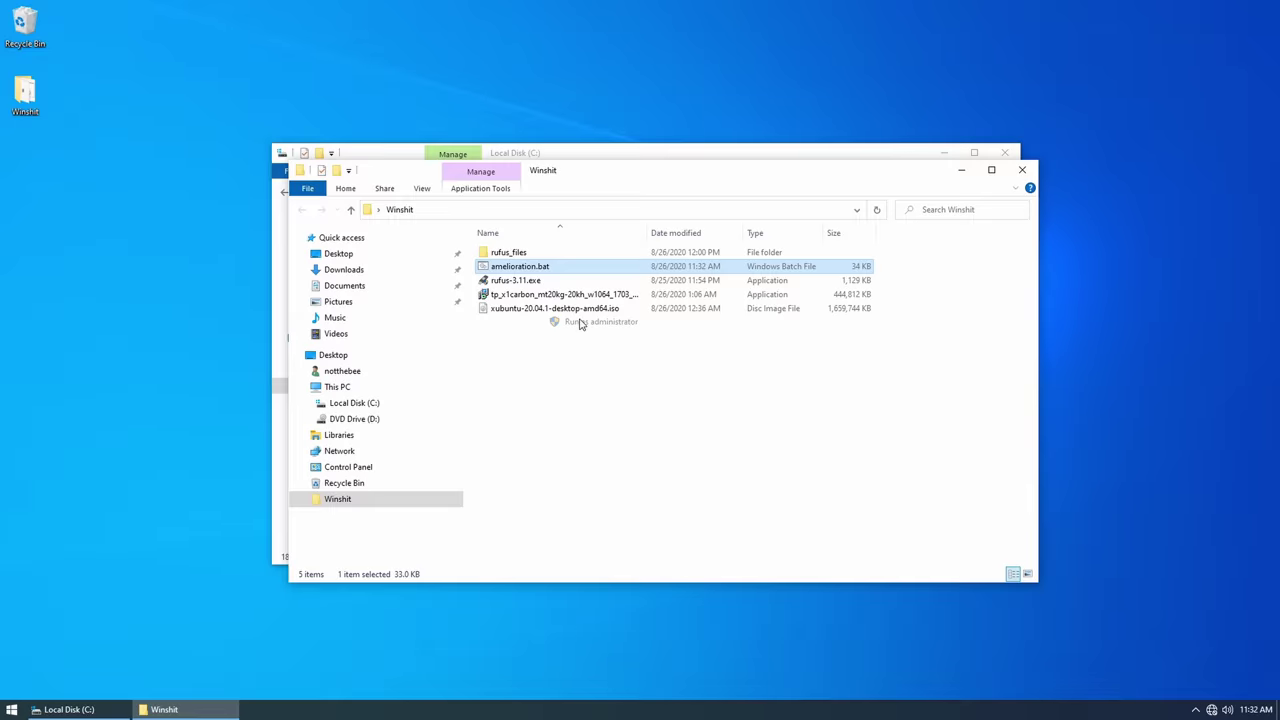
- Run amelioration.bat from the Winshit folder as administrator, authorizing it with the administrator password
double_click(571, 310)
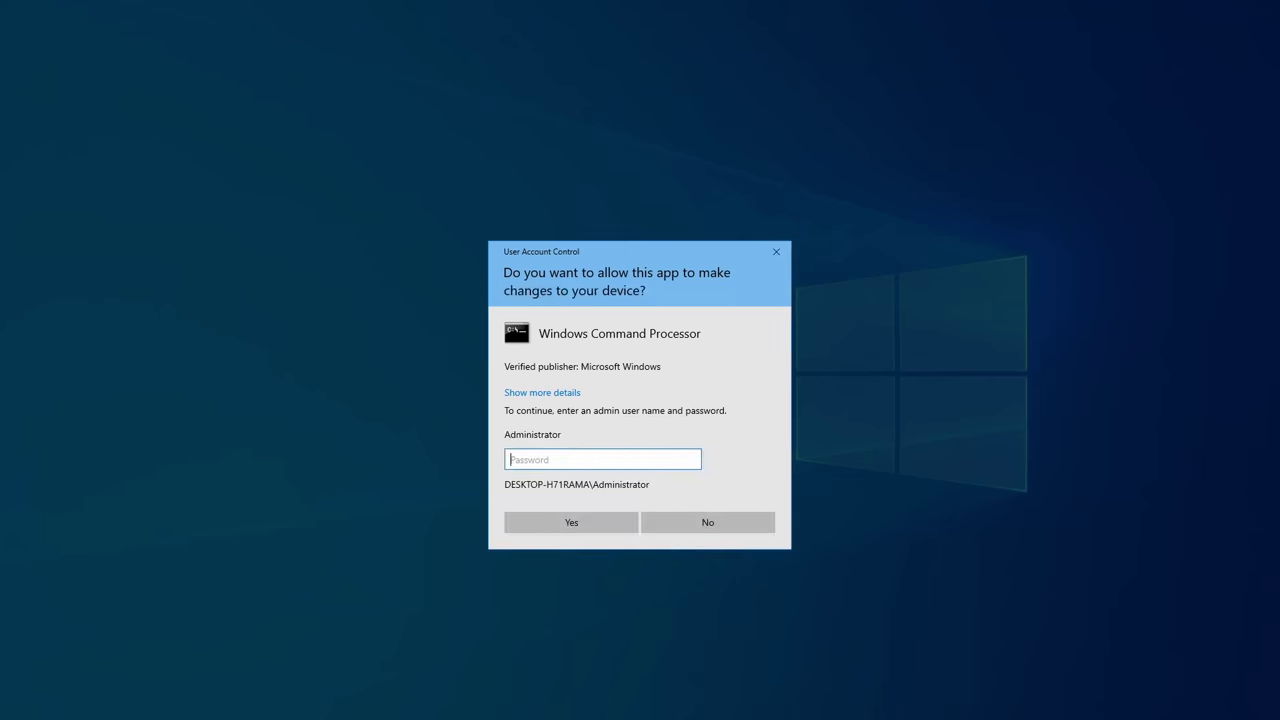
type("••••••••••••")
key("Return")
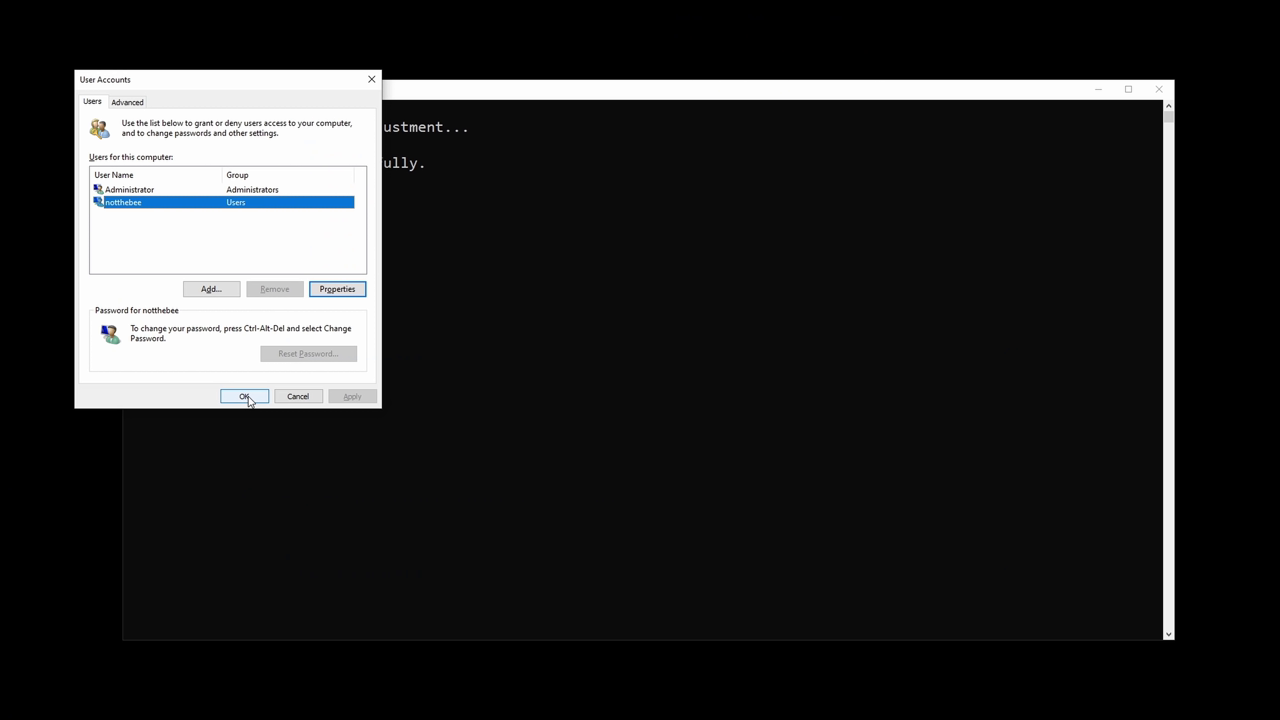
- Confirm the user account changes and sign out of Windows
left_click(246, 397)
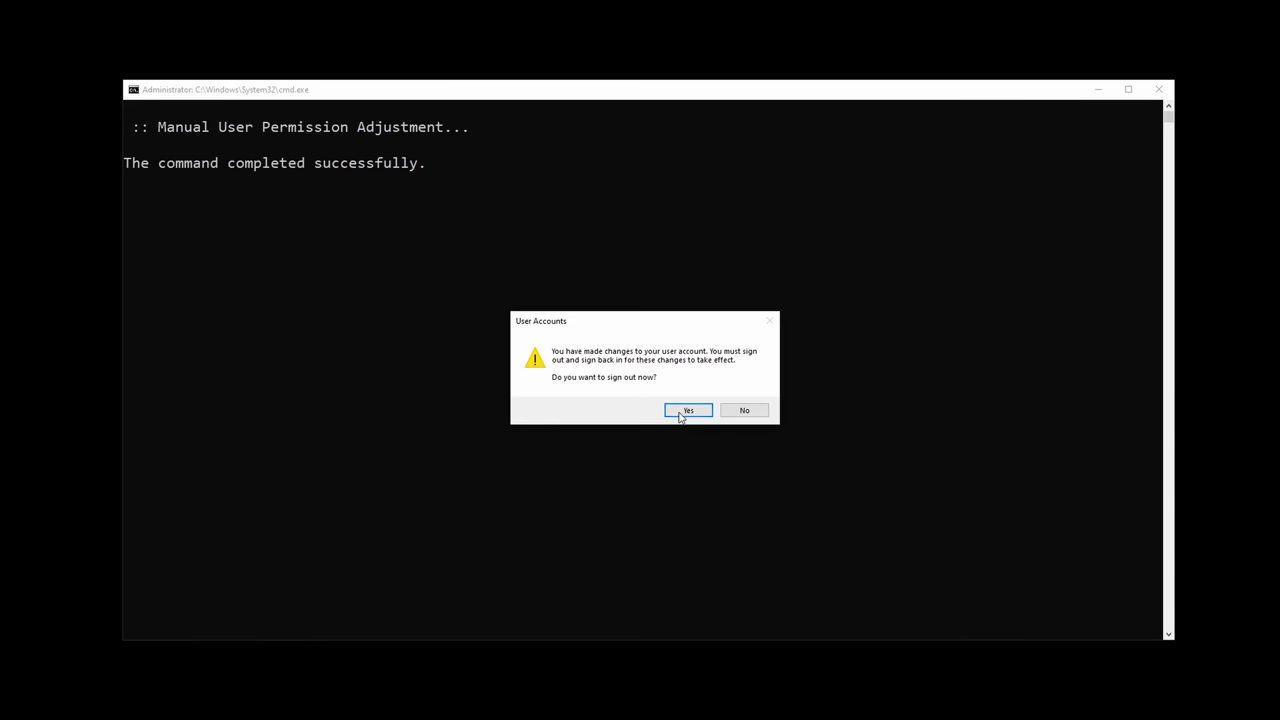
left_click(688, 409)
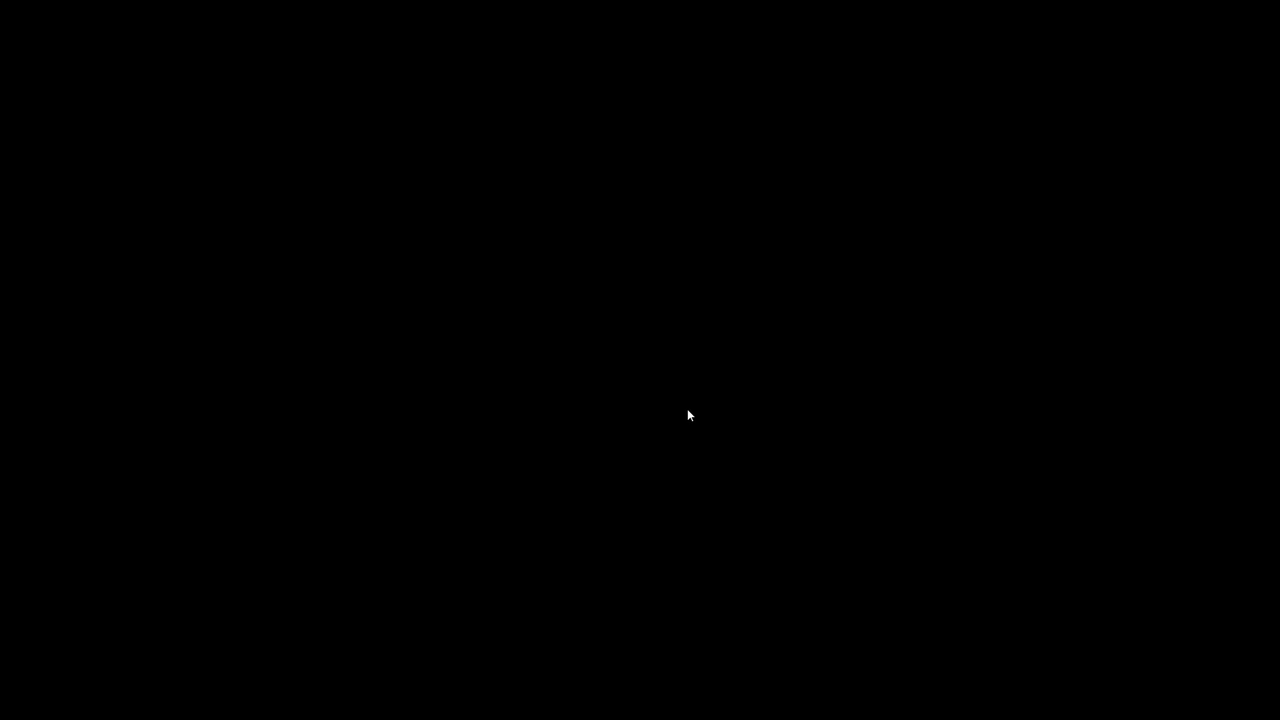
key("ctrl+alt+Delete")
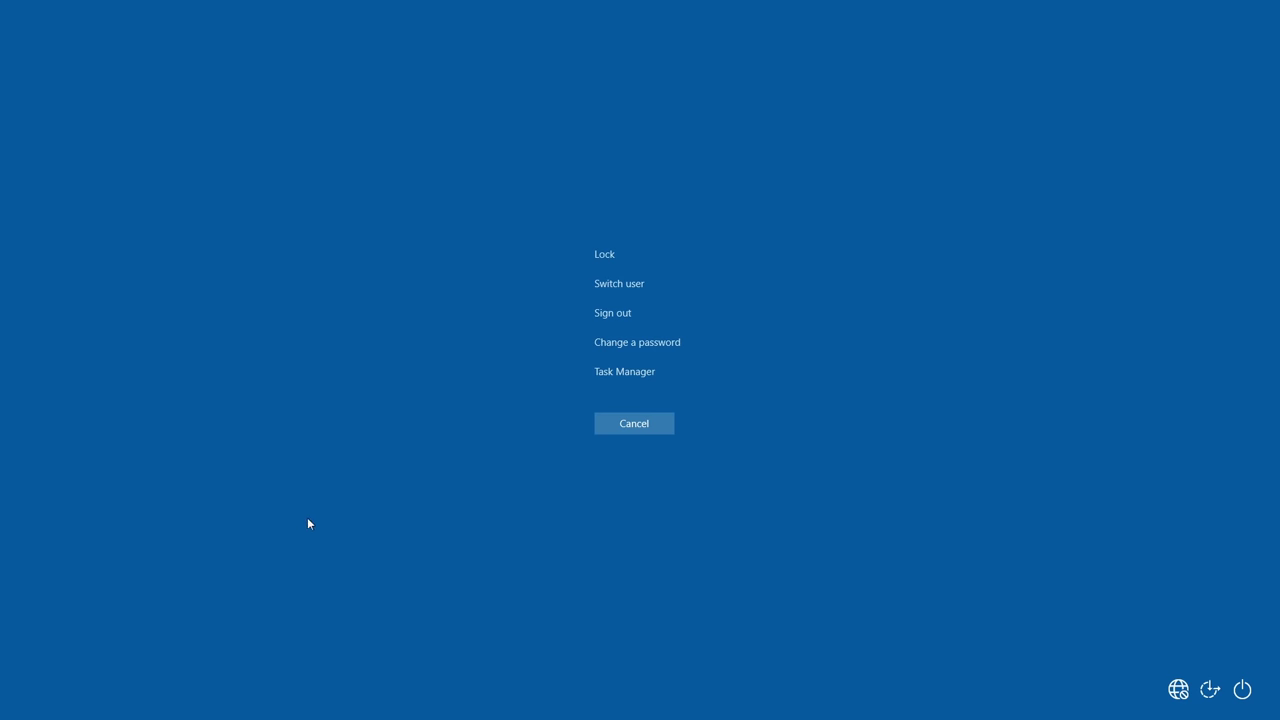
left_click(613, 313)
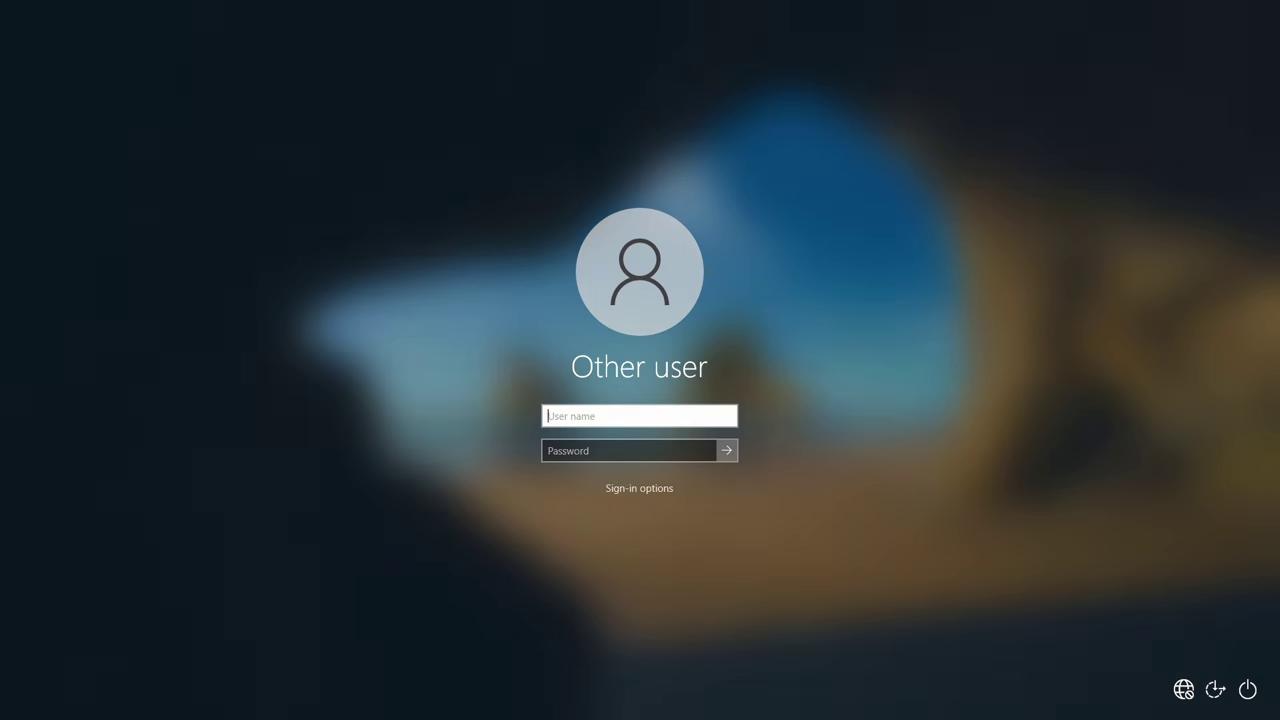
- Sign in to Windows with the regular account's user name, leaving the password empty
type("notthebe")
key("Tab")
key("Return")
- Start Windows PowerShell as administrator, authorizing it with the administrator password
key("super")
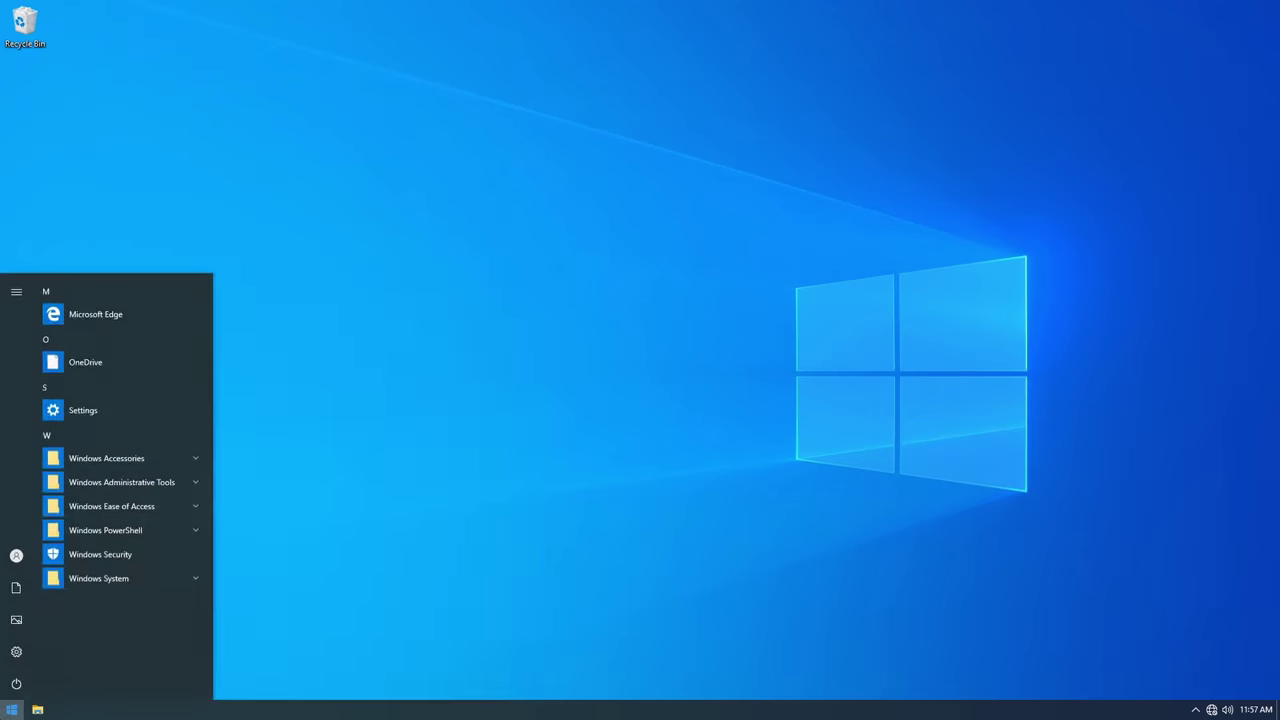
type("powershe")
right_click(90, 352)
left_click(118, 370)
type("********")
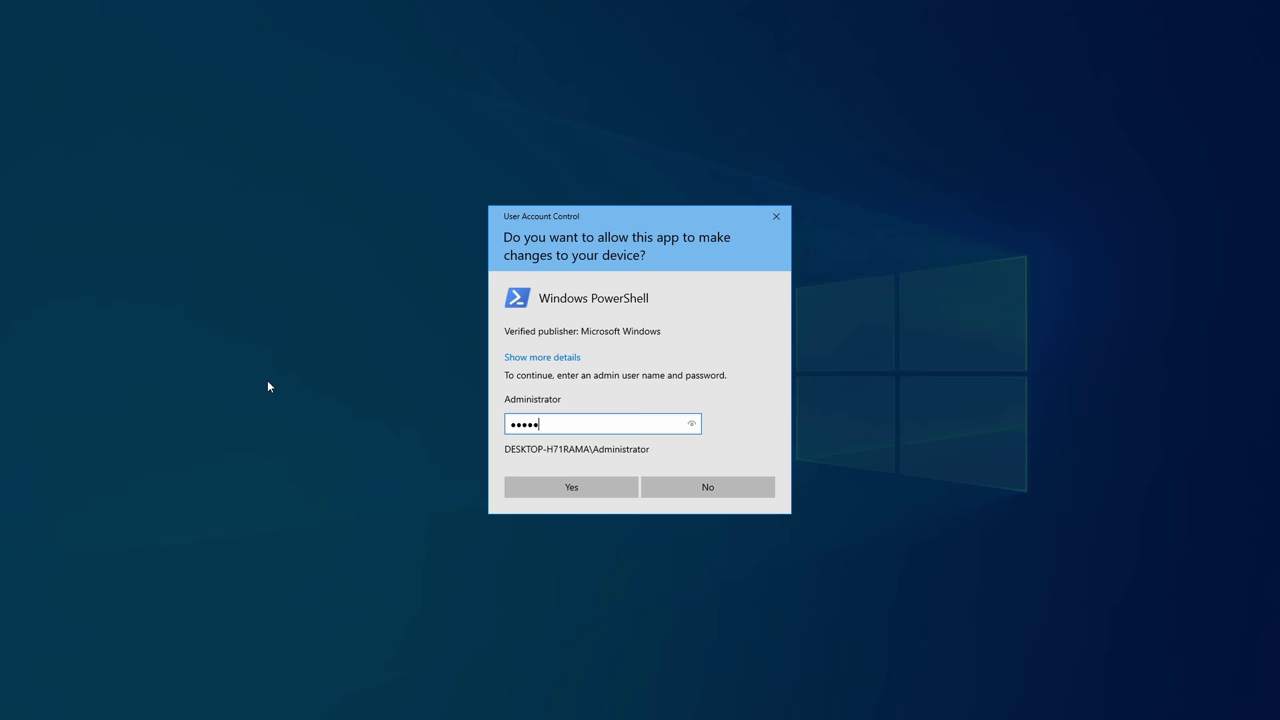
key("Return")
- Run net user with the regular account's user name and *, and complete the new password and confirmation entries
type("net ")
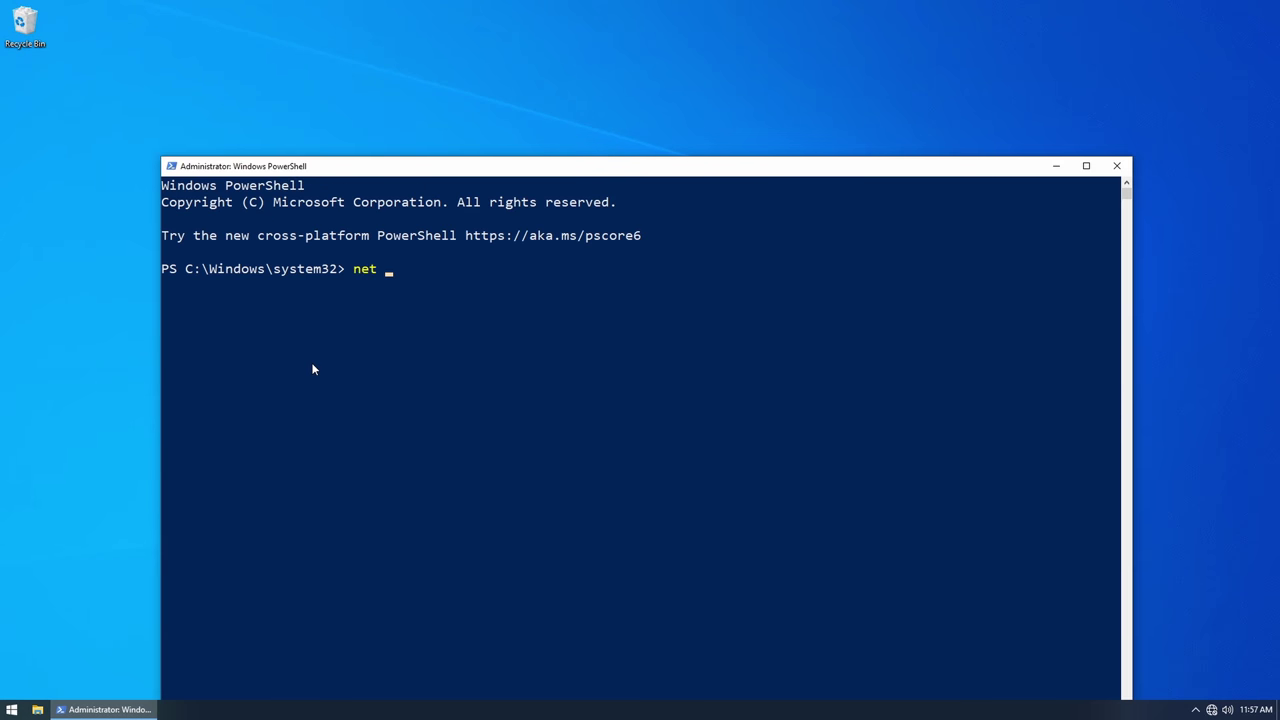
type("user notthebee *")
key("Return")
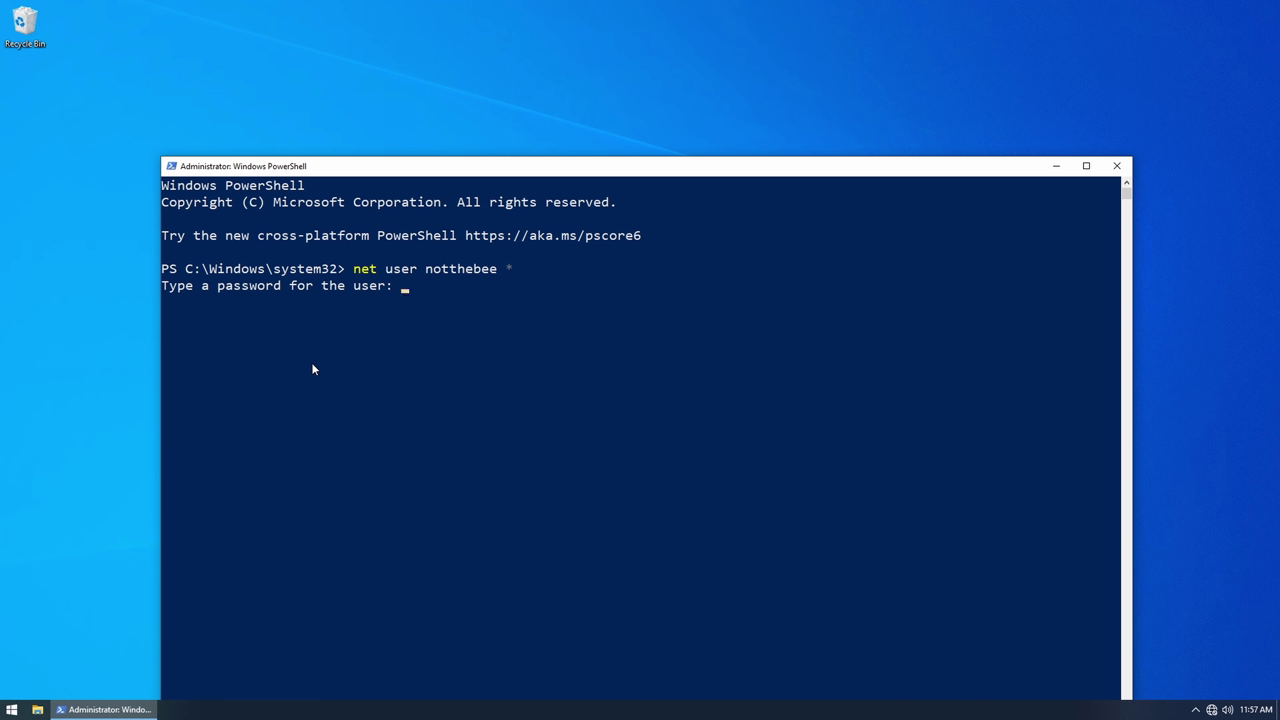
key("Return")
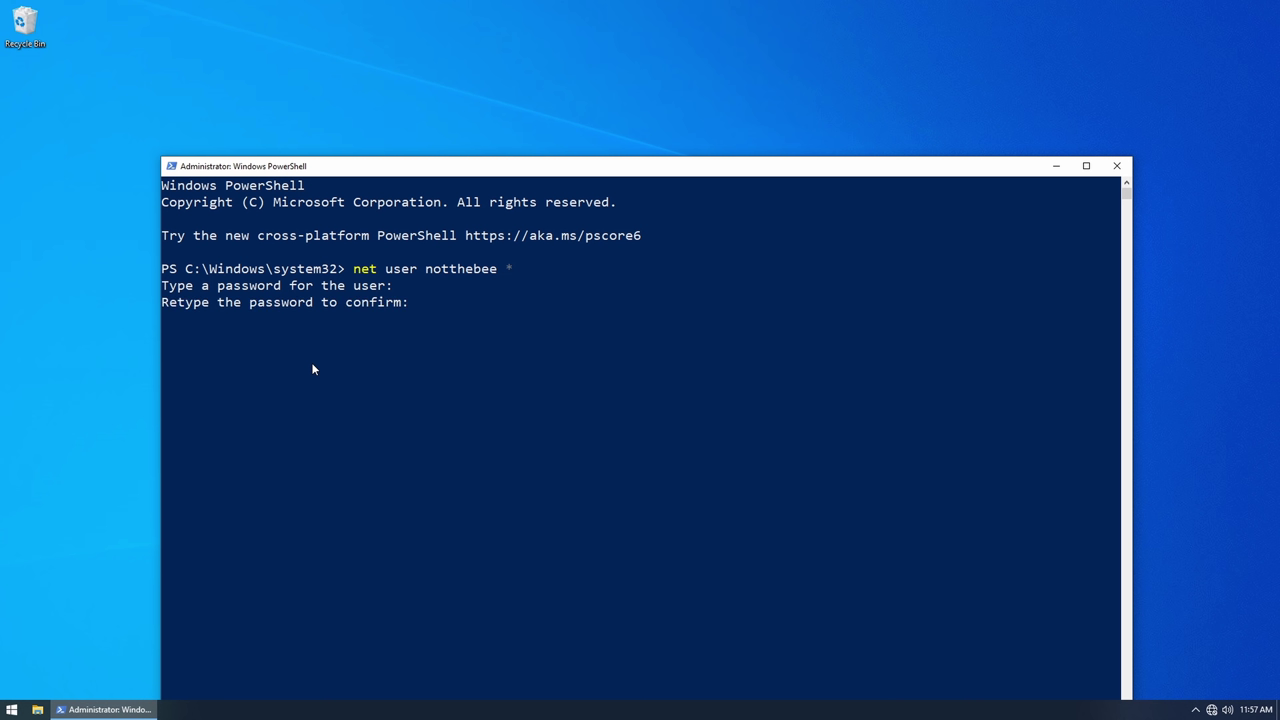
key("Return")
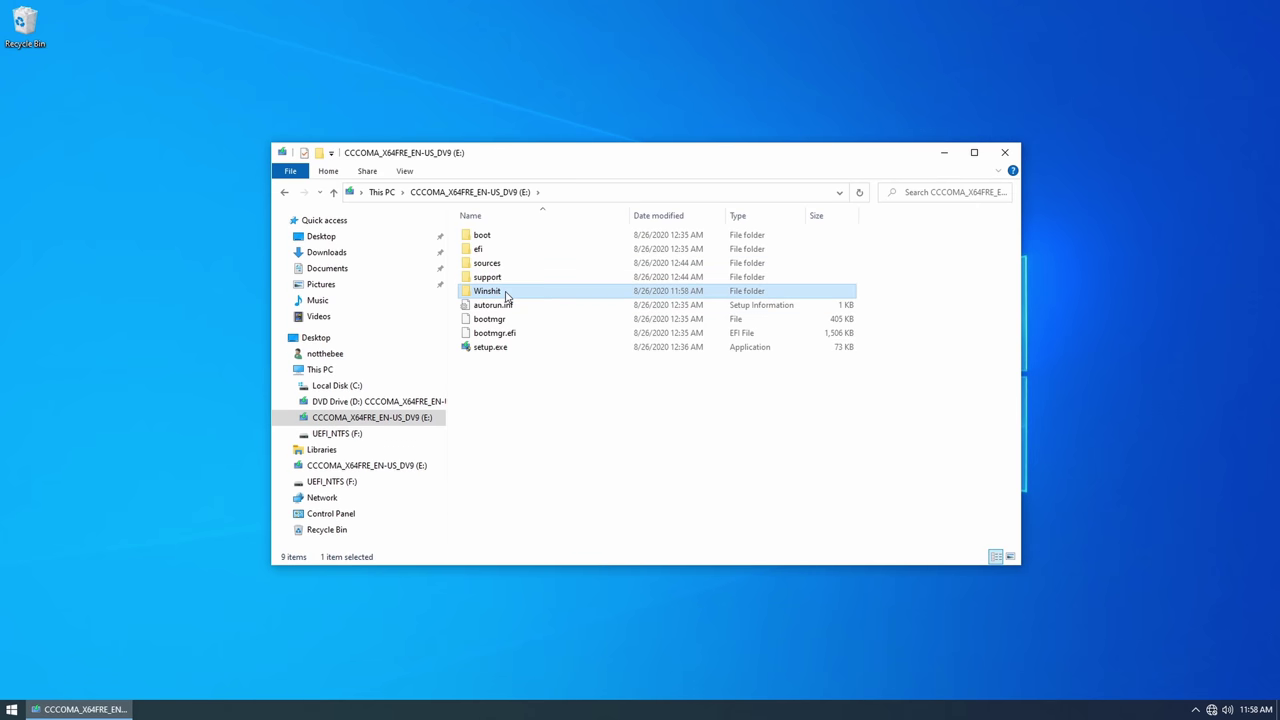
- Copy the Winshit folder to the desktop and start writing xubuntu-20.04.1-desktop-amd64.iso to the 16 GB USB drive with Rufus, accepting the Syslinux download
left_click_drag(506, 296, 208, 264)
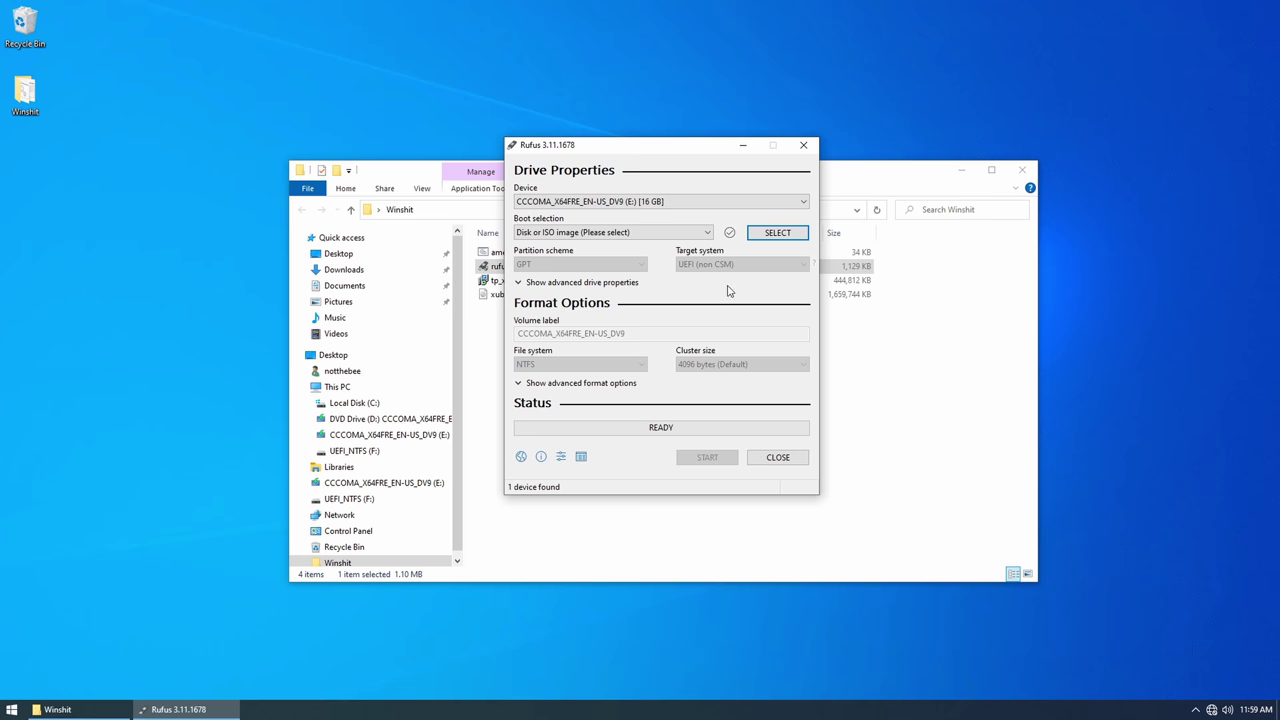
left_click(778, 232)
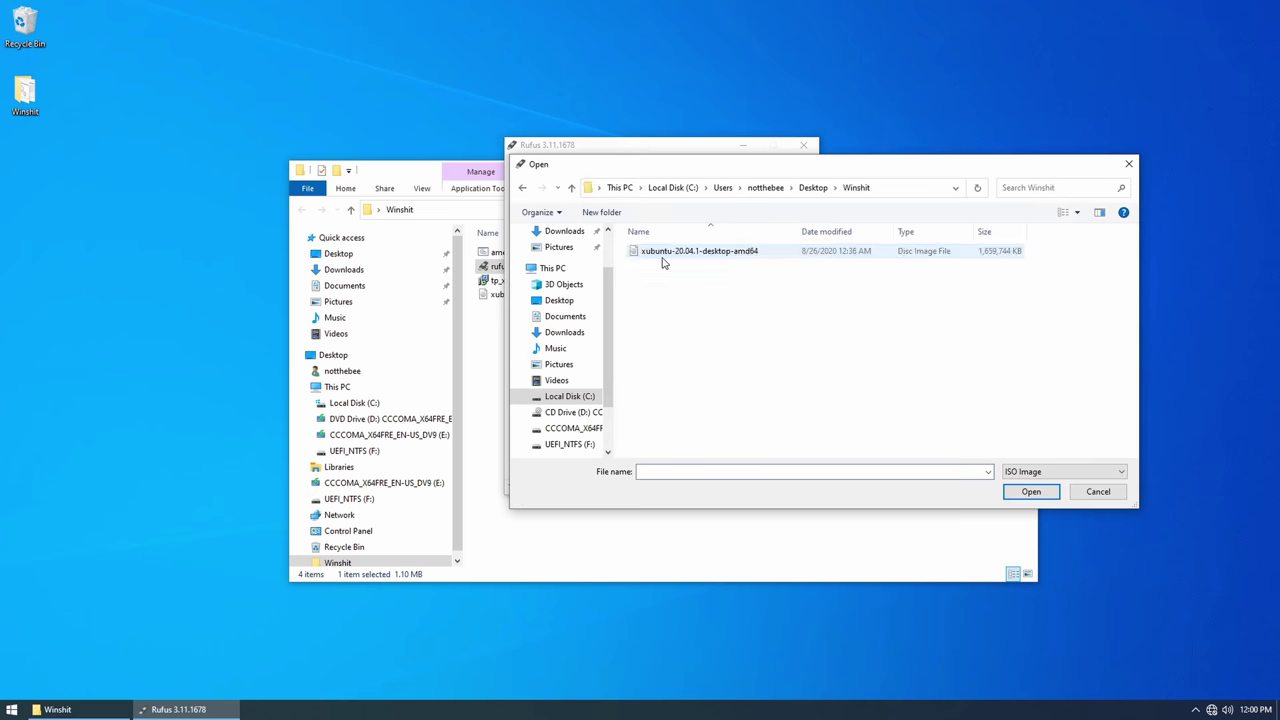
double_click(640, 251)
left_click(716, 486)
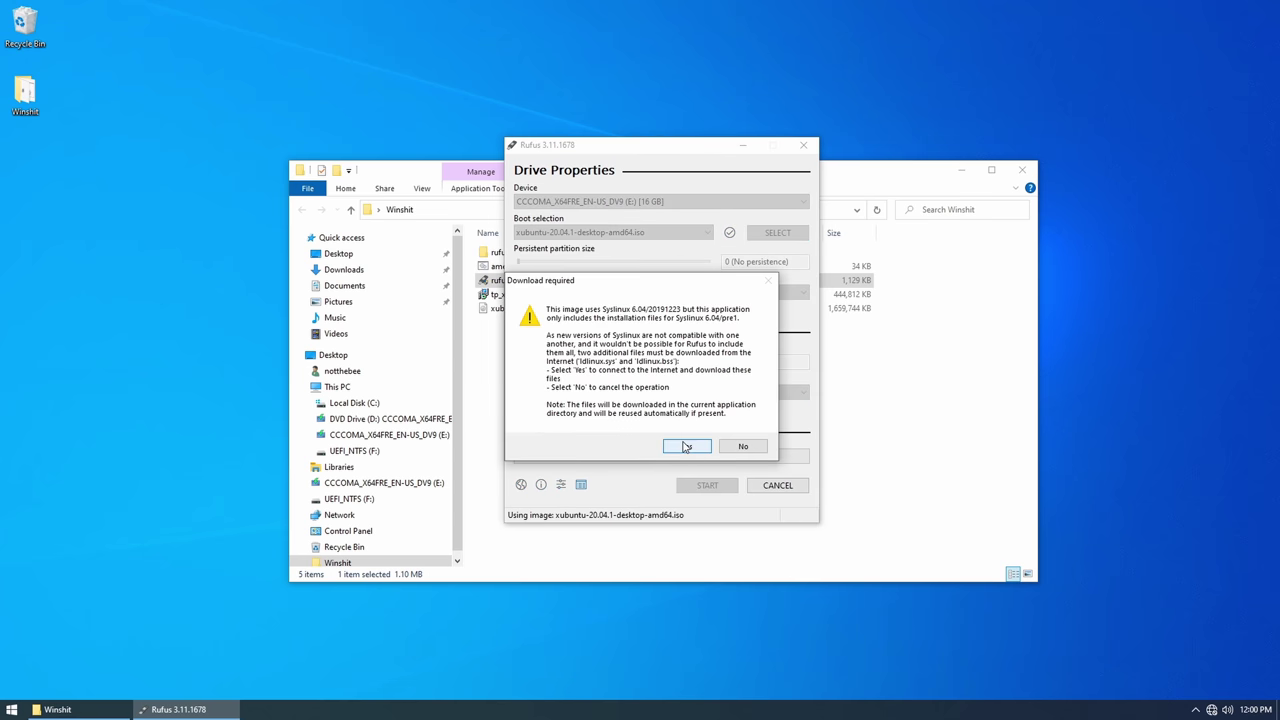
left_click(686, 446)
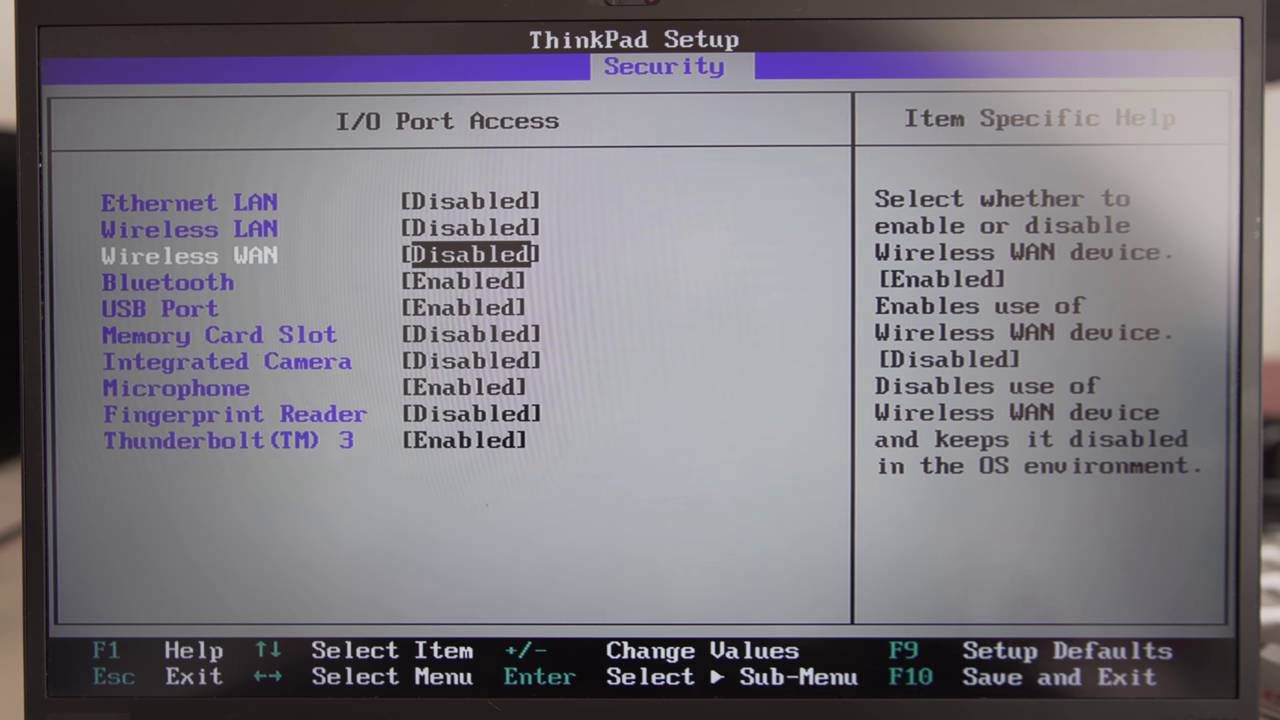
- Enable Wireless WAN, Wireless LAN and Ethernet LAN under I/O Port Access in ThinkPad Setup
key("Return")
key("Down")
key("Return")
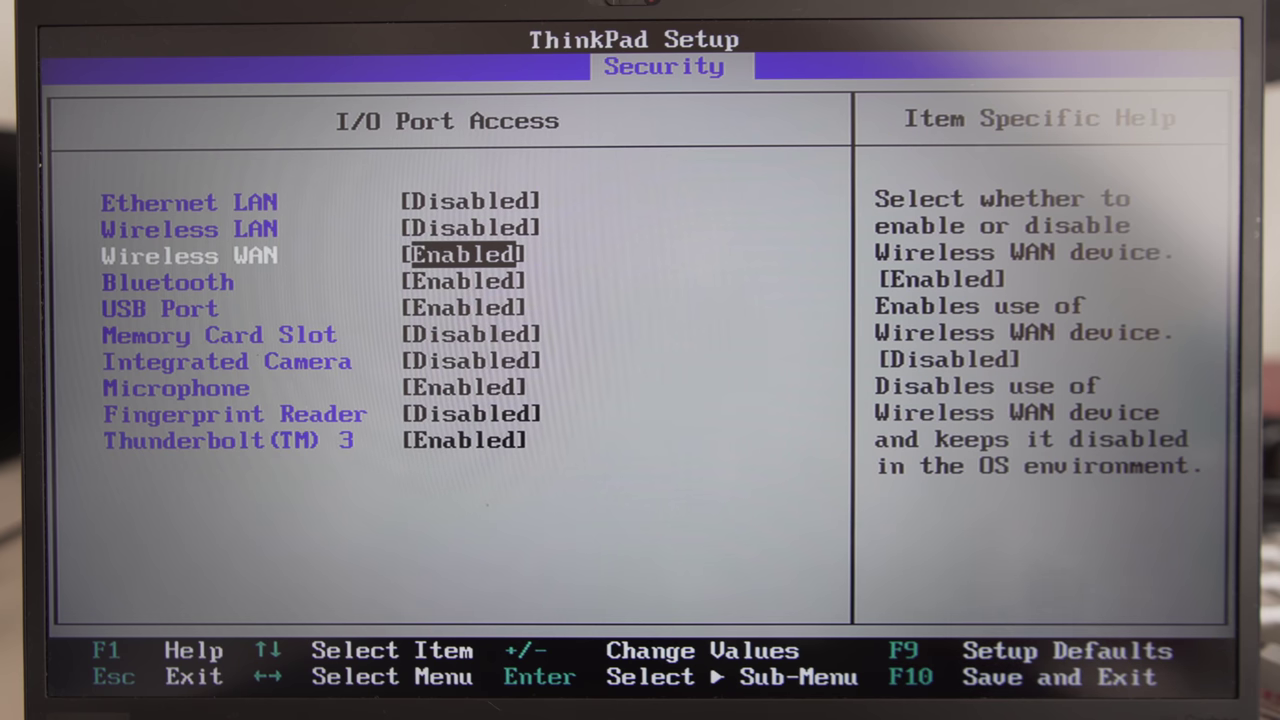
key("Up")
key("Return")
key("Down")
key("Return")
key("Up")
key("Return")
key("Down")
key("Return")
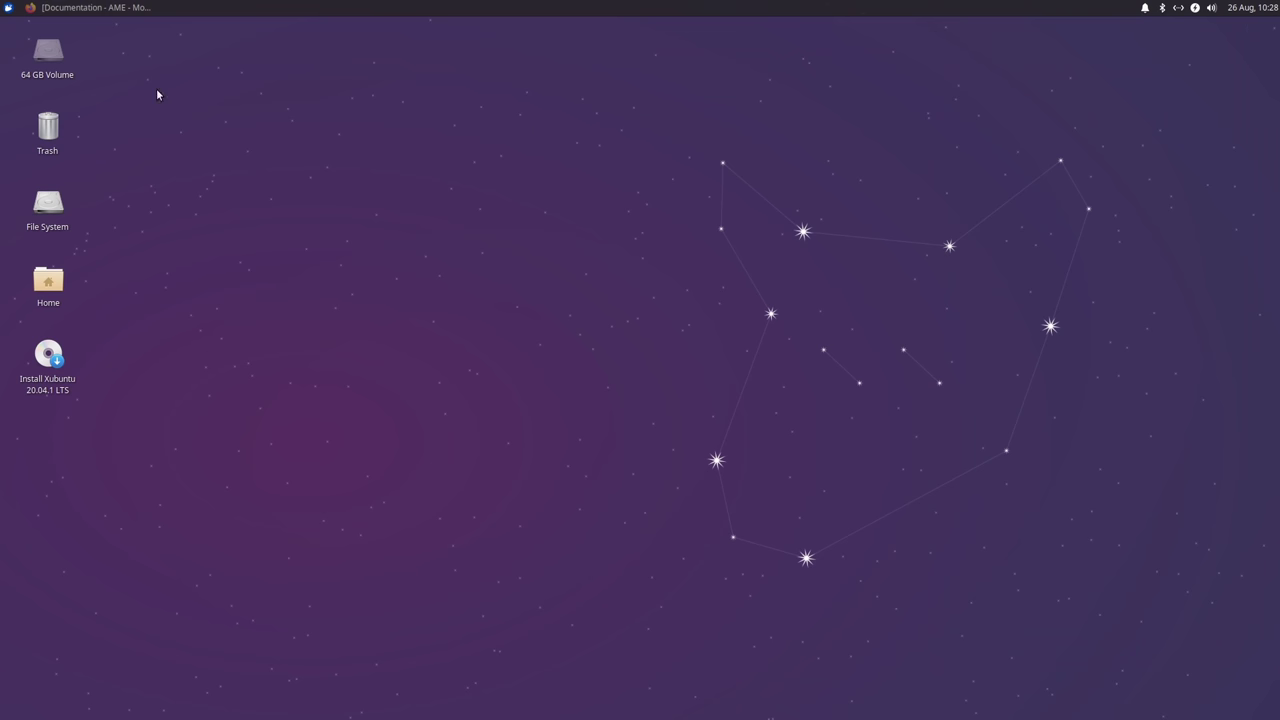
- Open the 64 GB Volume in Xubuntu's file manager and maximize its window
double_click(42, 58)
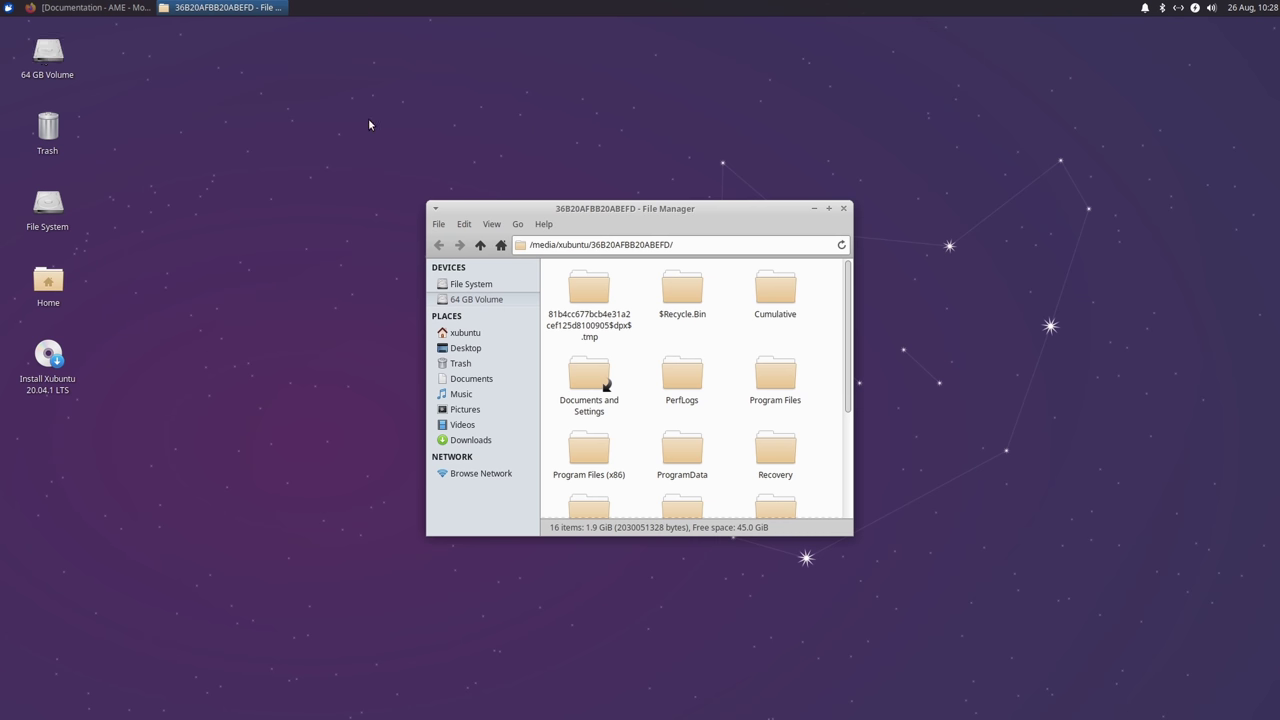
double_click(537, 210)
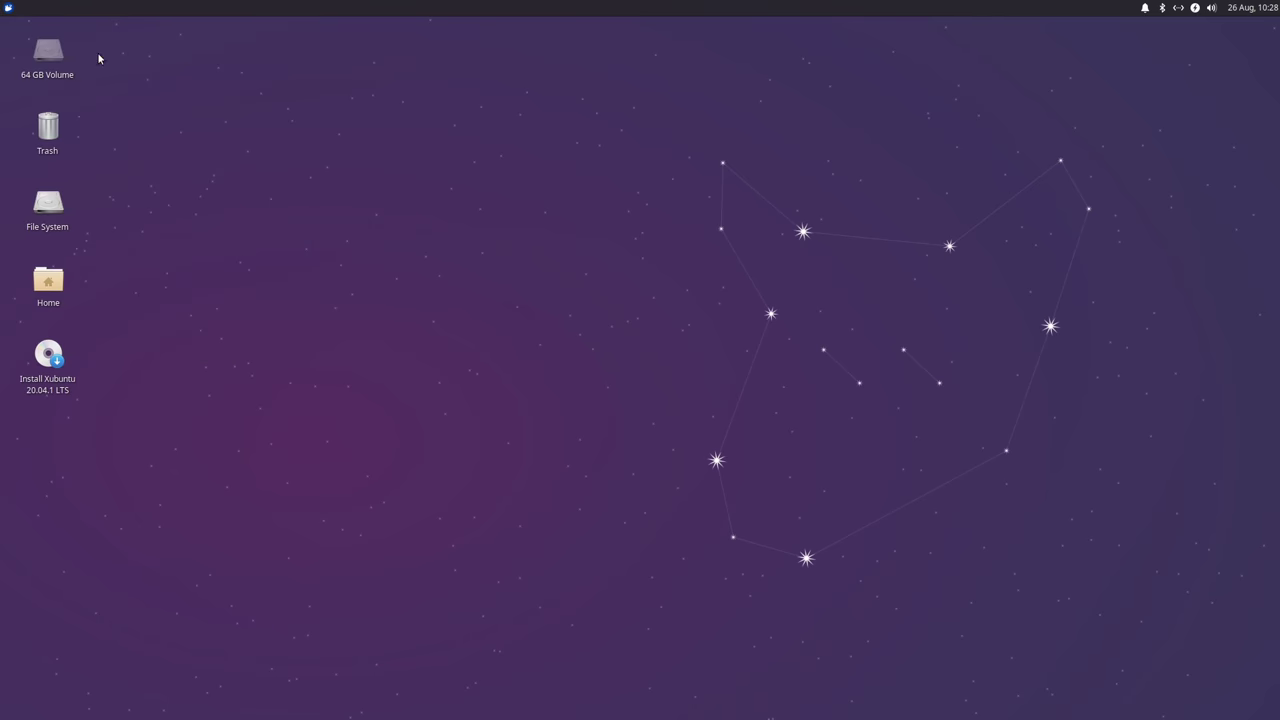
- Open the ameliorated.info website in Firefox
type("am")
key("Return")
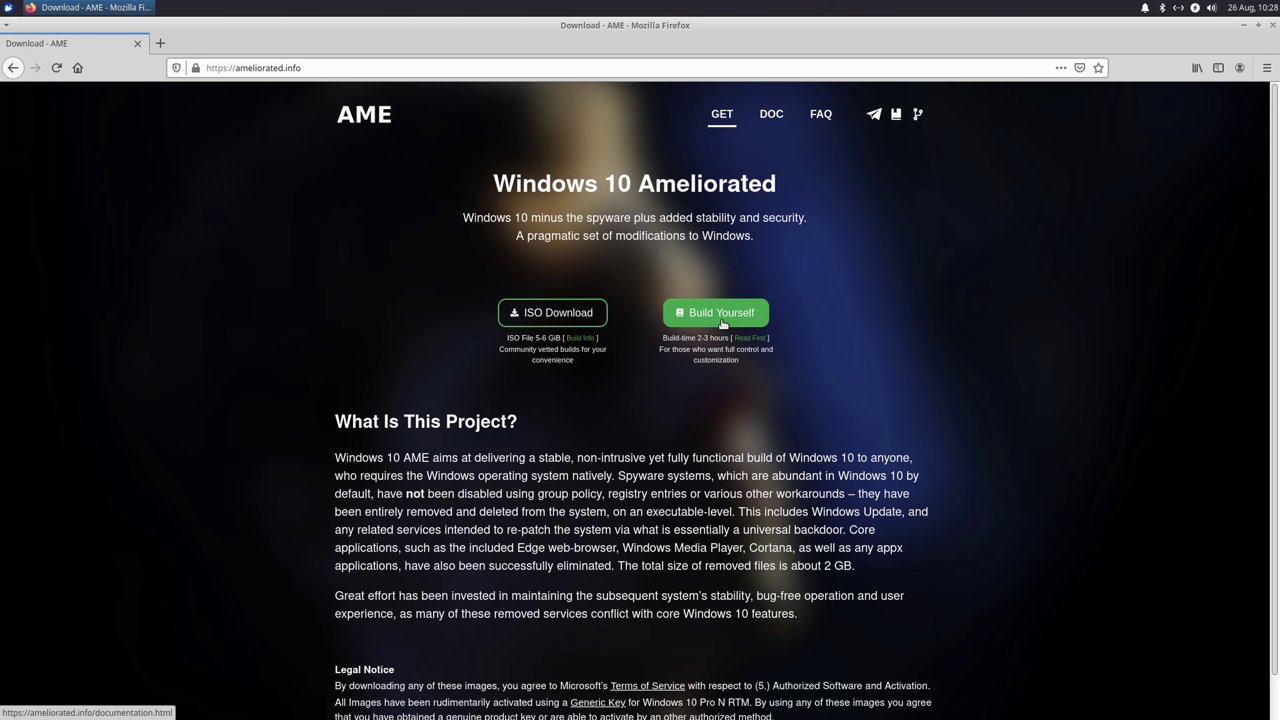
- Open the AME build documentation and copy the download link of the Linux Ameliorate script
left_click(706, 311)
scroll(848, 461, "down", 7)
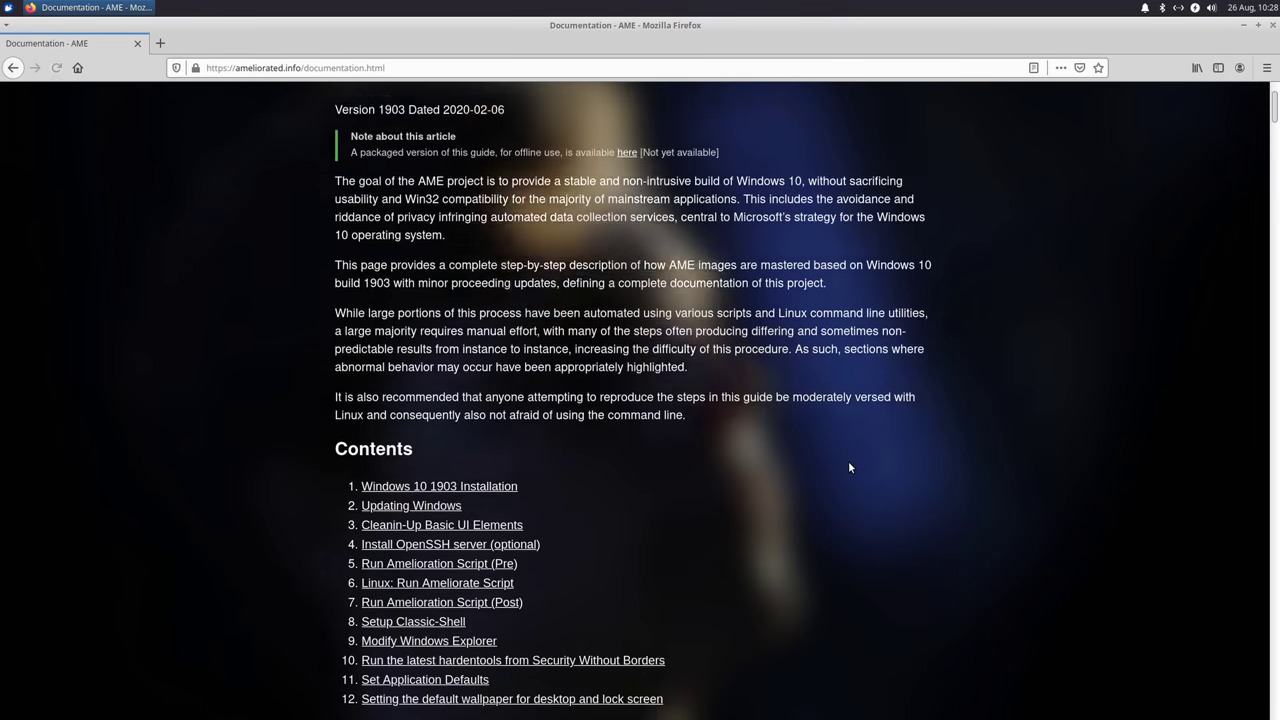
left_click(480, 471)
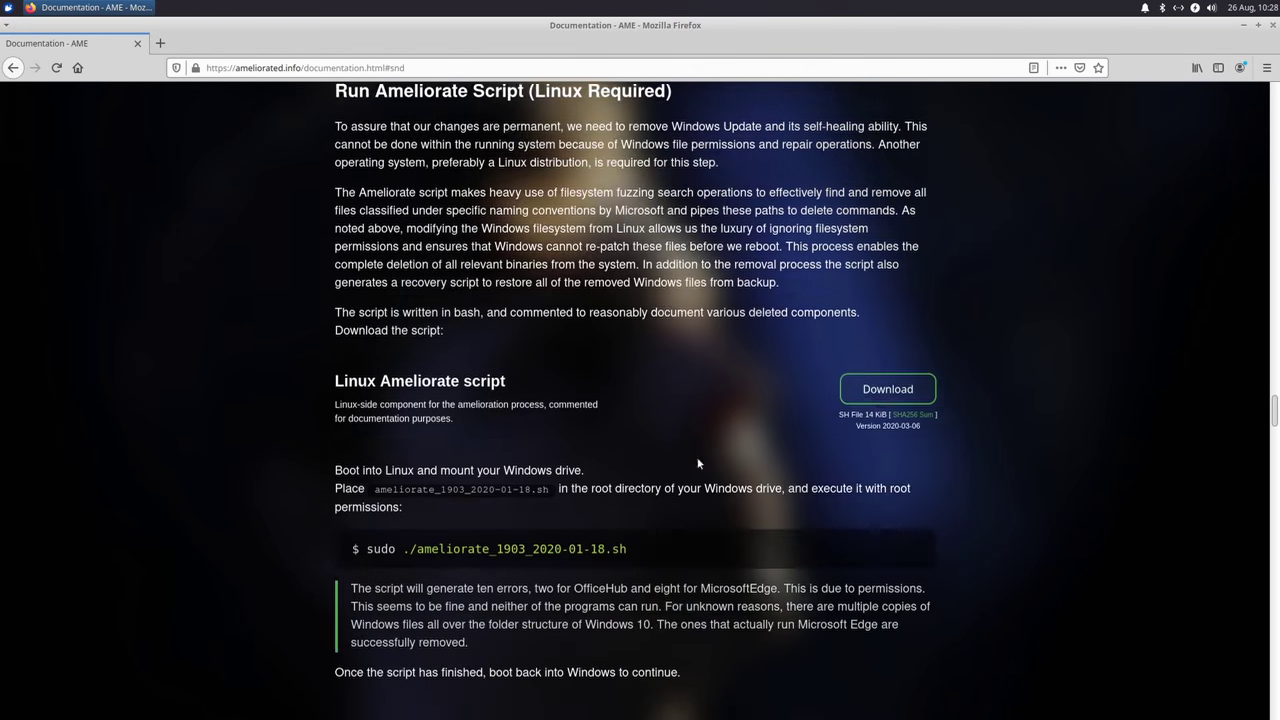
right_click(888, 390)
left_click(943, 492)
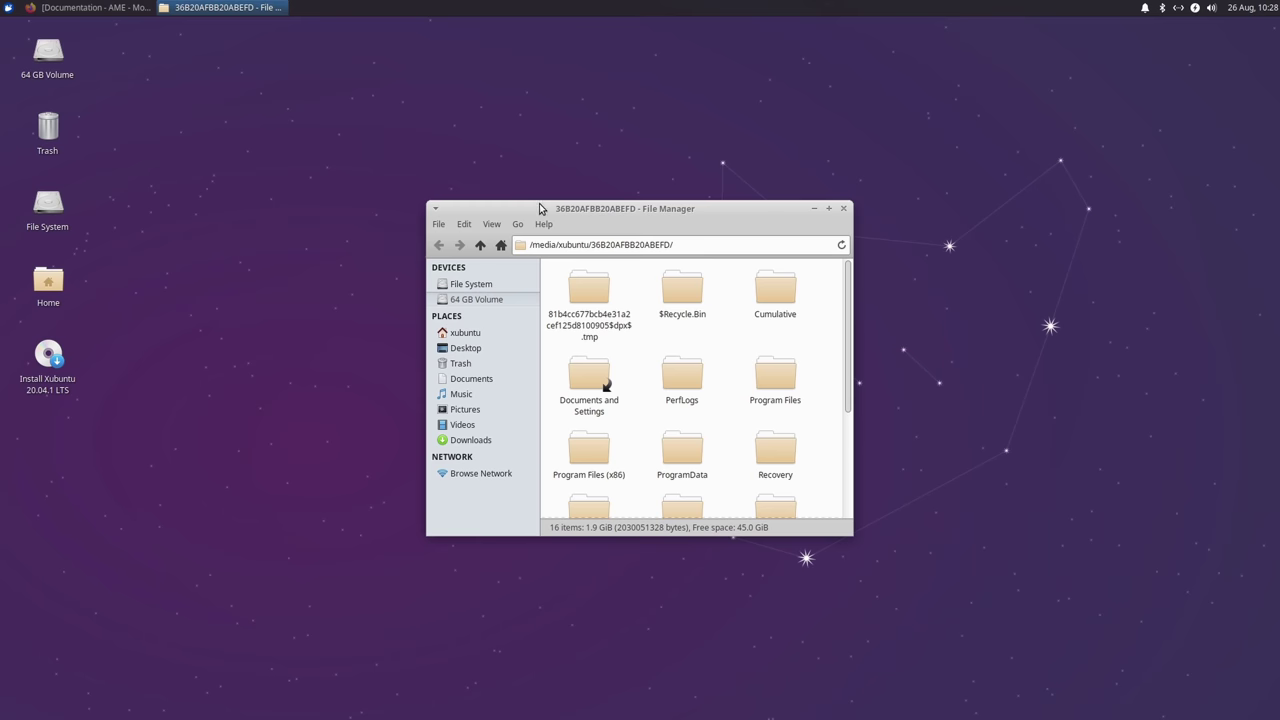
- Open a root terminal in the 64 GB Volume and download the ameliorate script with wget using the copied link
double_click(540, 209)
right_click(556, 281)
left_click(591, 341)
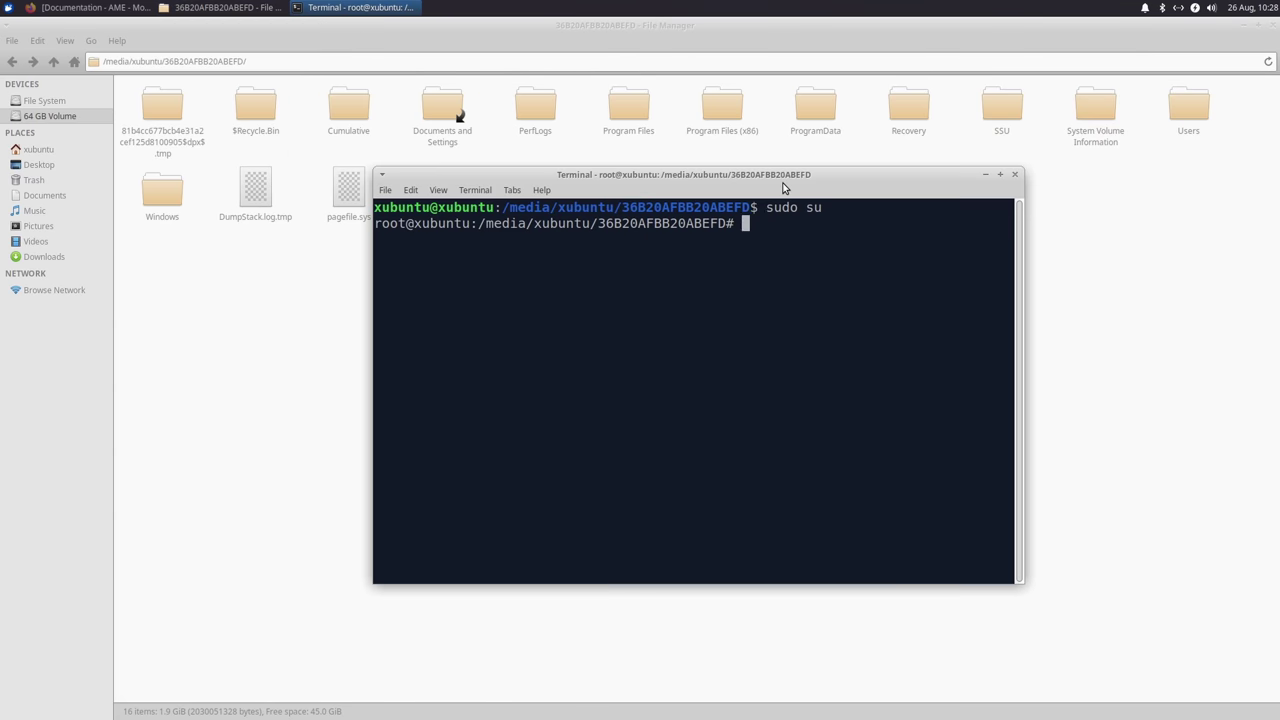
type("wget")
right_click(829, 292)
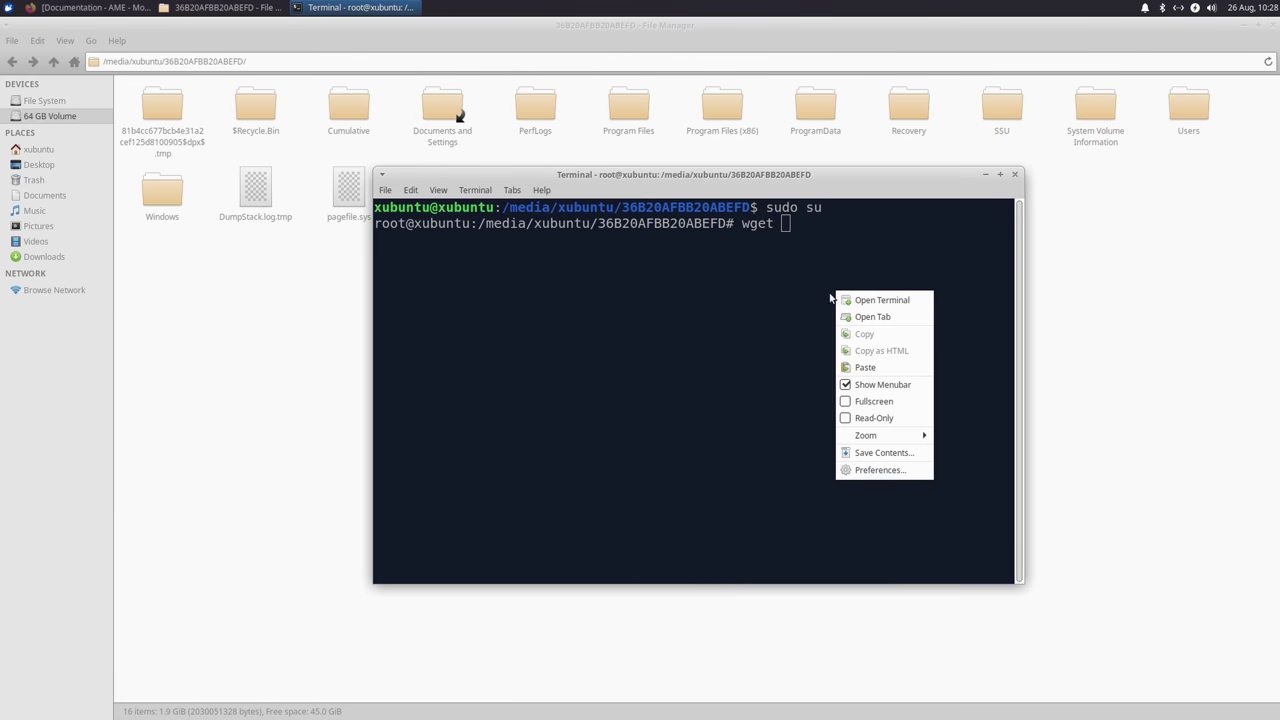
left_click(858, 364)
key("Return")
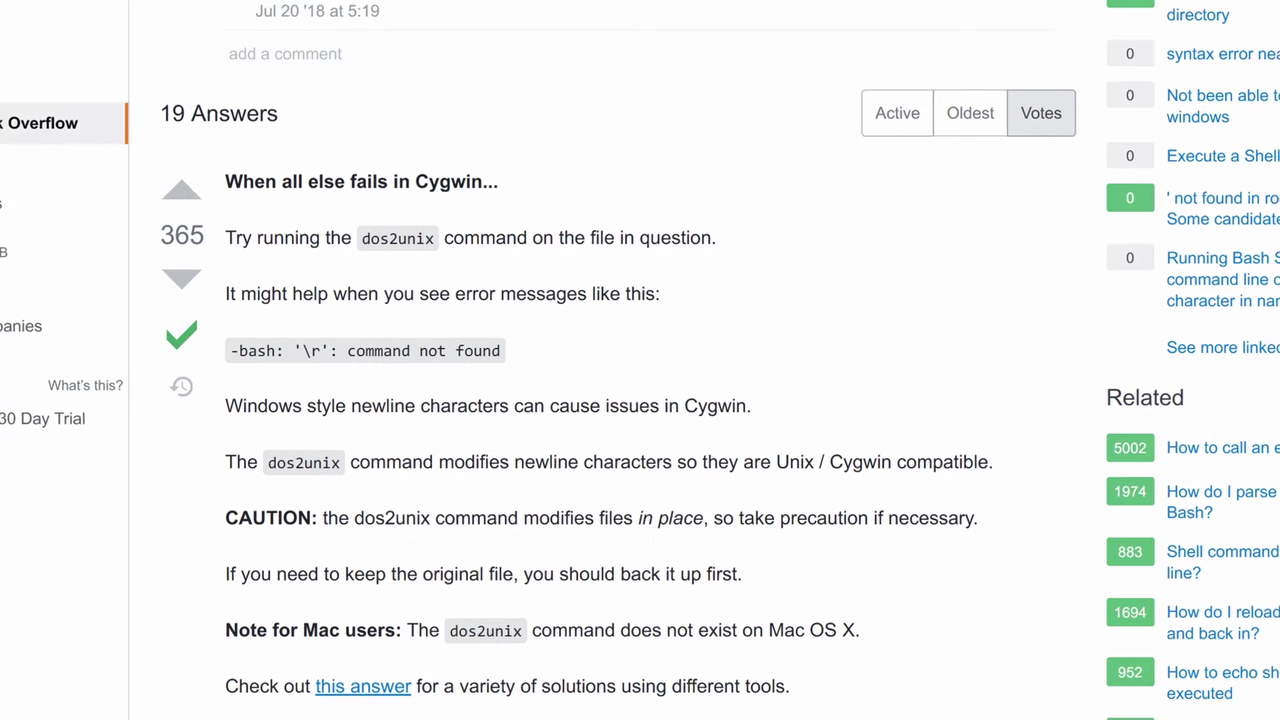
- Convert ameliorate_1903_2020.03.06.sh to Unix line endings with dos2unix
type("upd")
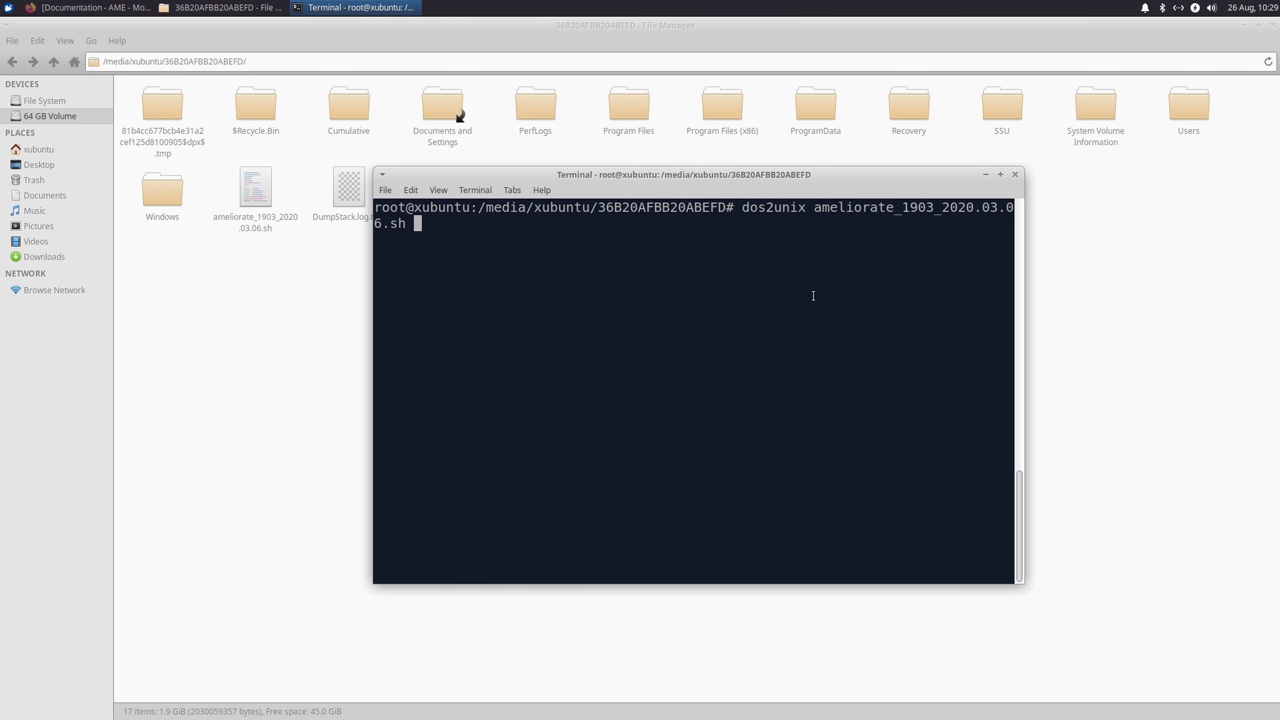
key("Return")
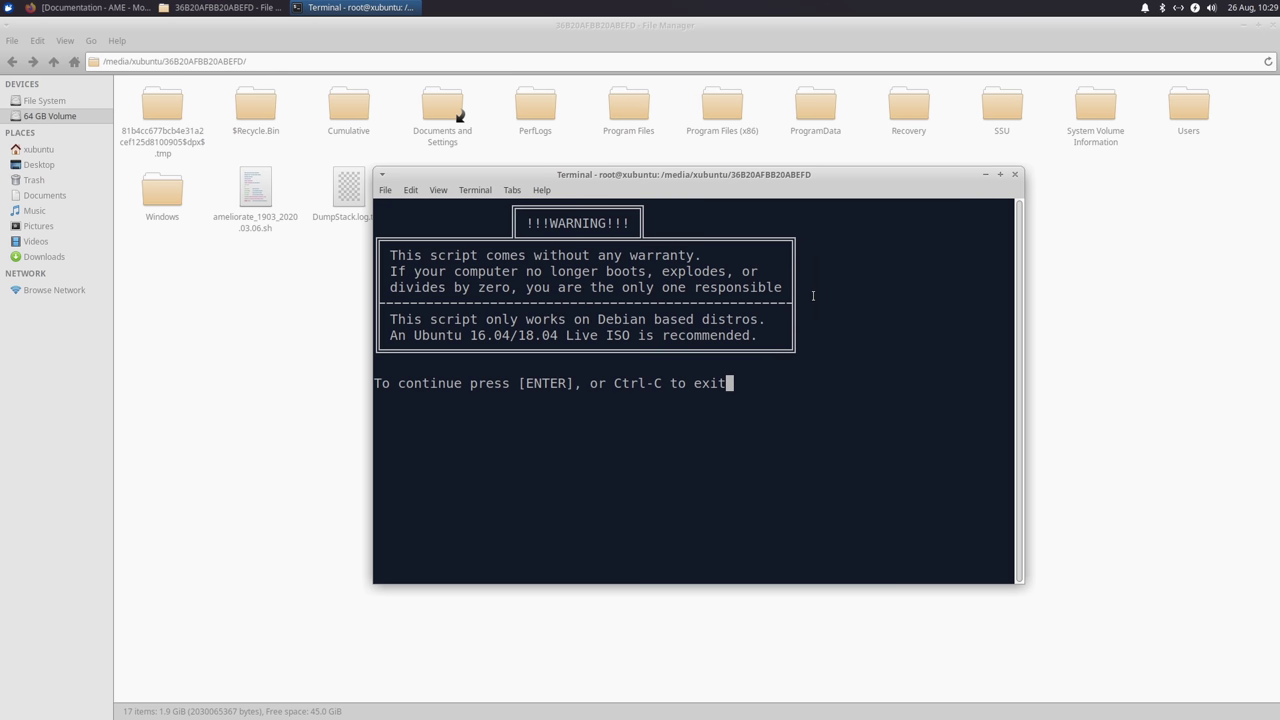
- Run the ameliorate script past its introductory messages and answer yes to fuzzy auto-completion, key bindings and updating the shell configuration files
key("Return")
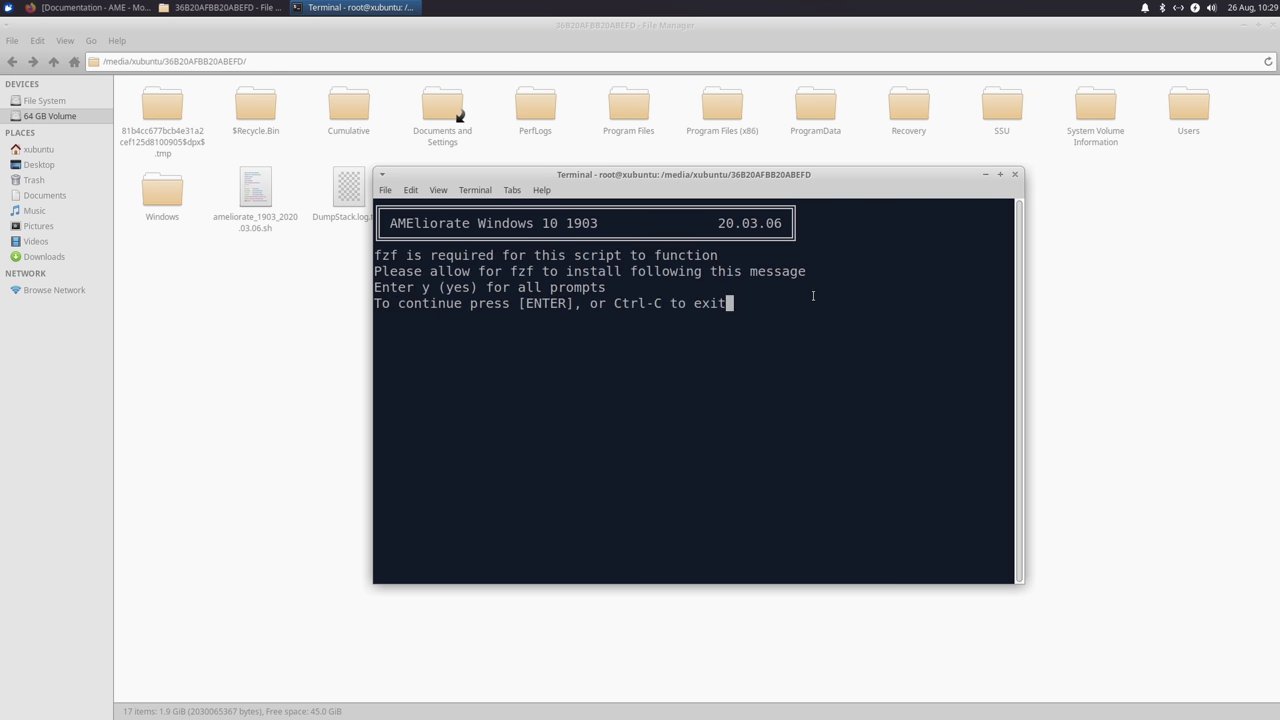
key("Return")
type("y")
key("Return")
type("y")
key("Return")
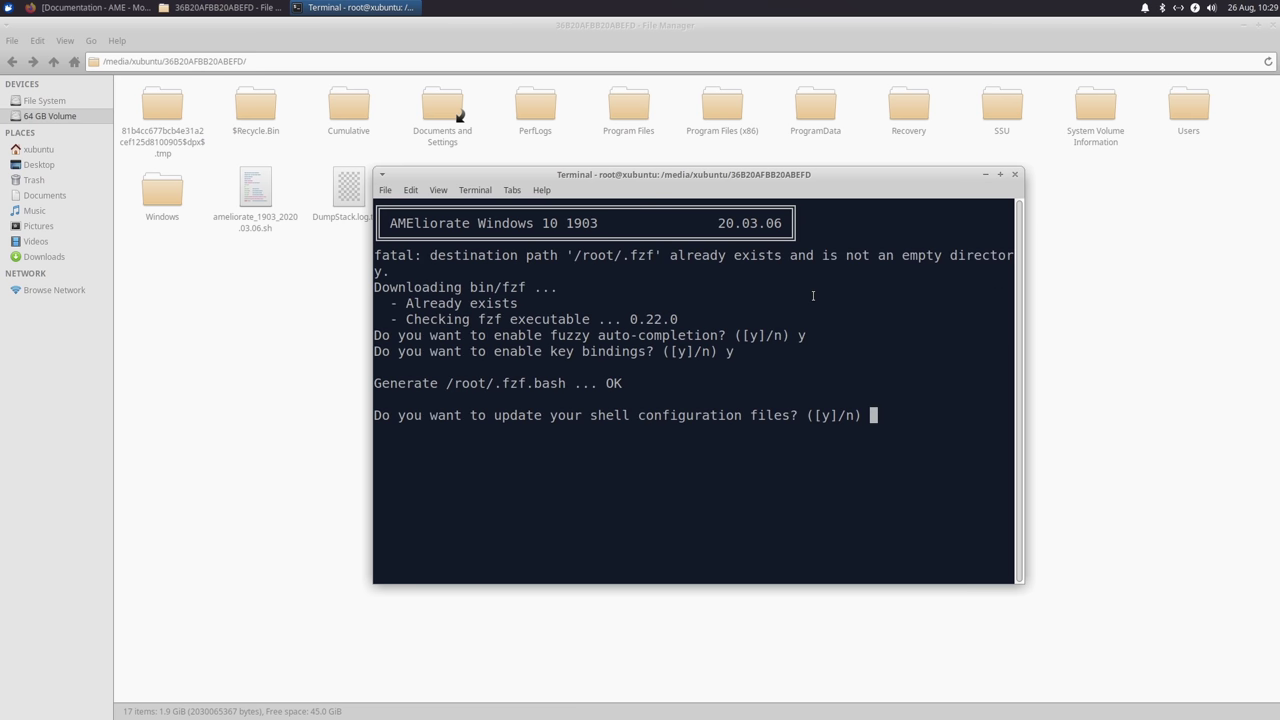
type("y")
key("Return")
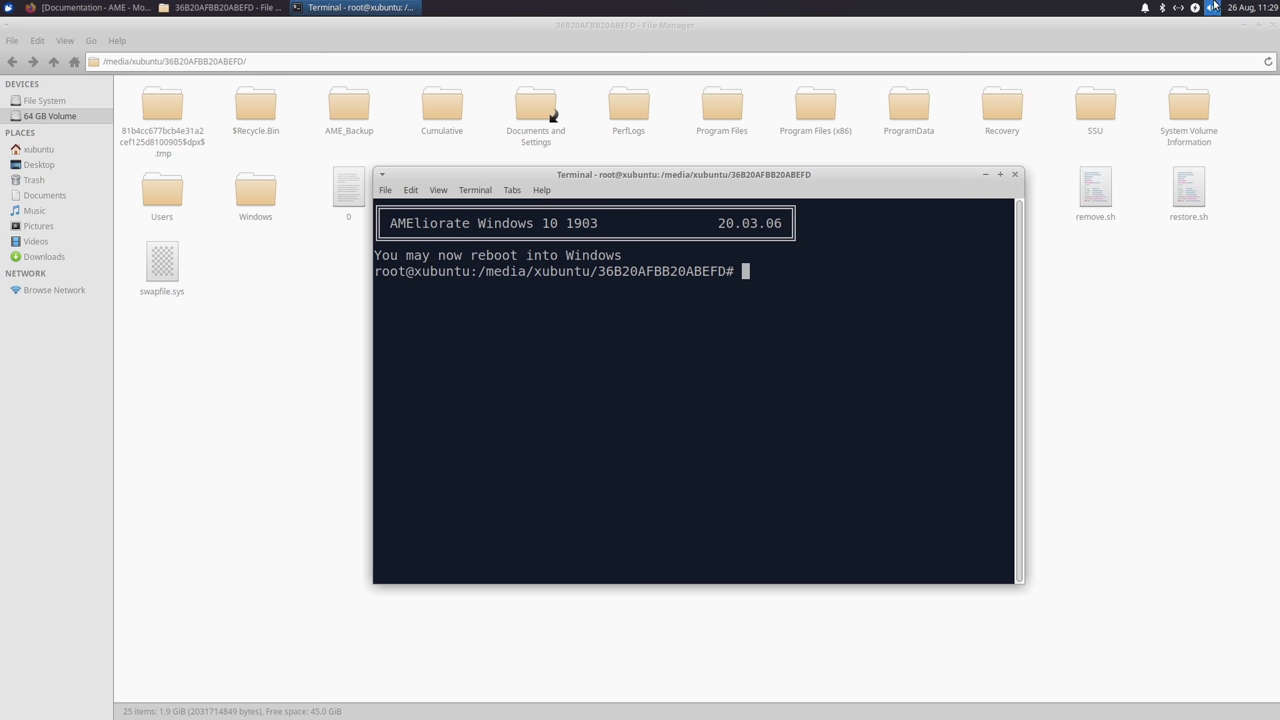
- Inspect the AME_Backup folder and its Program Files (x86) subfolder on the Windows volume
left_click(345, 277)
double_click(349, 107)
left_click(338, 117)
double_click(338, 117)
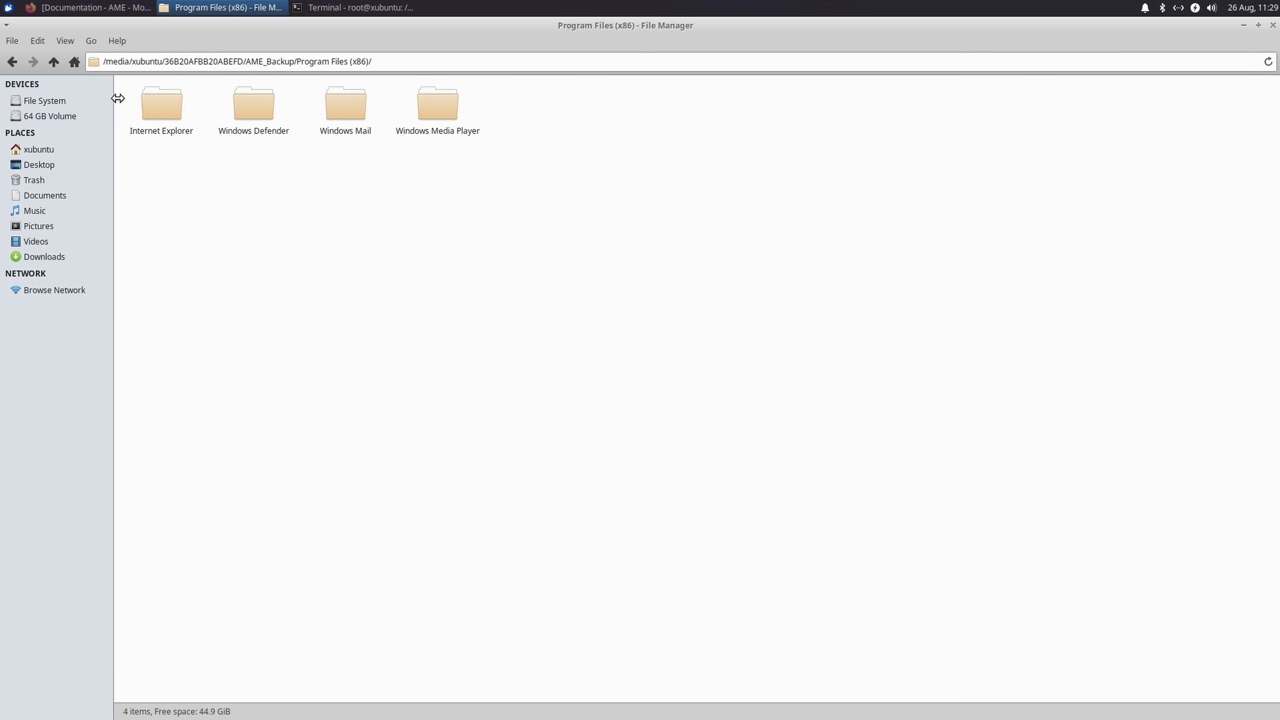
left_click(10, 60)
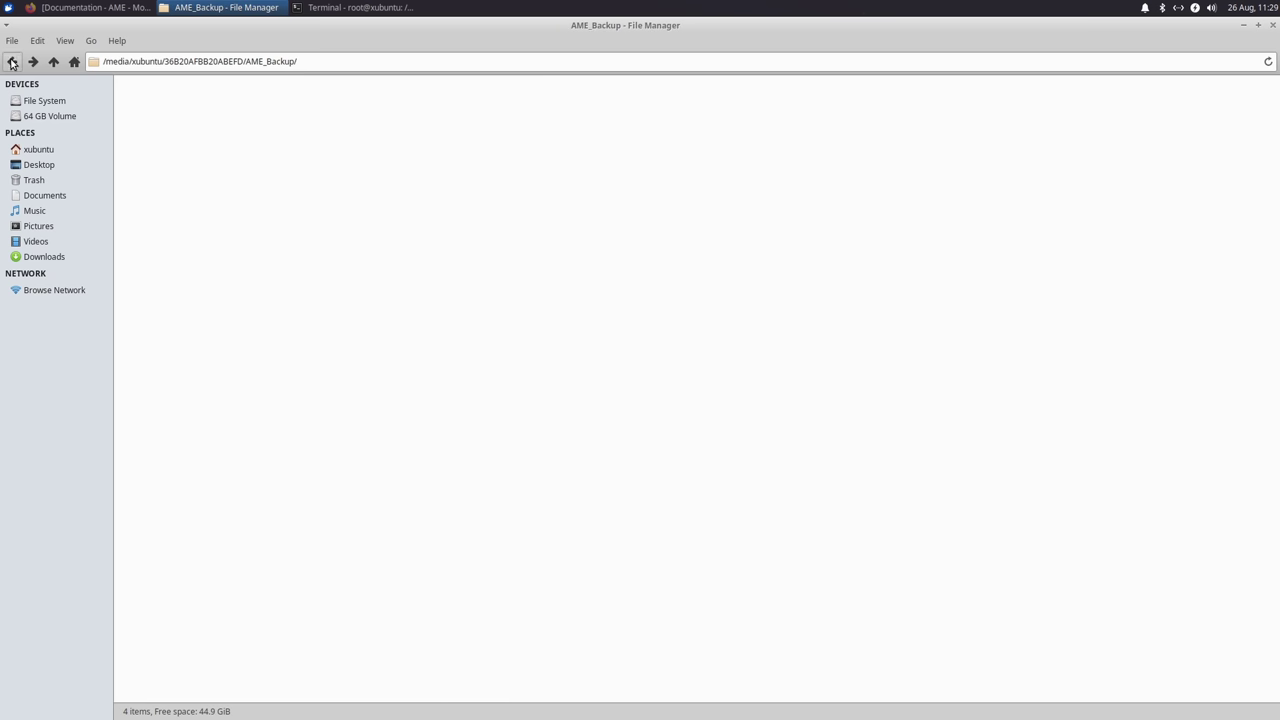
- Leave the Xubuntu live session and boot back into Windows
left_click(8, 7)
left_click(281, 337)
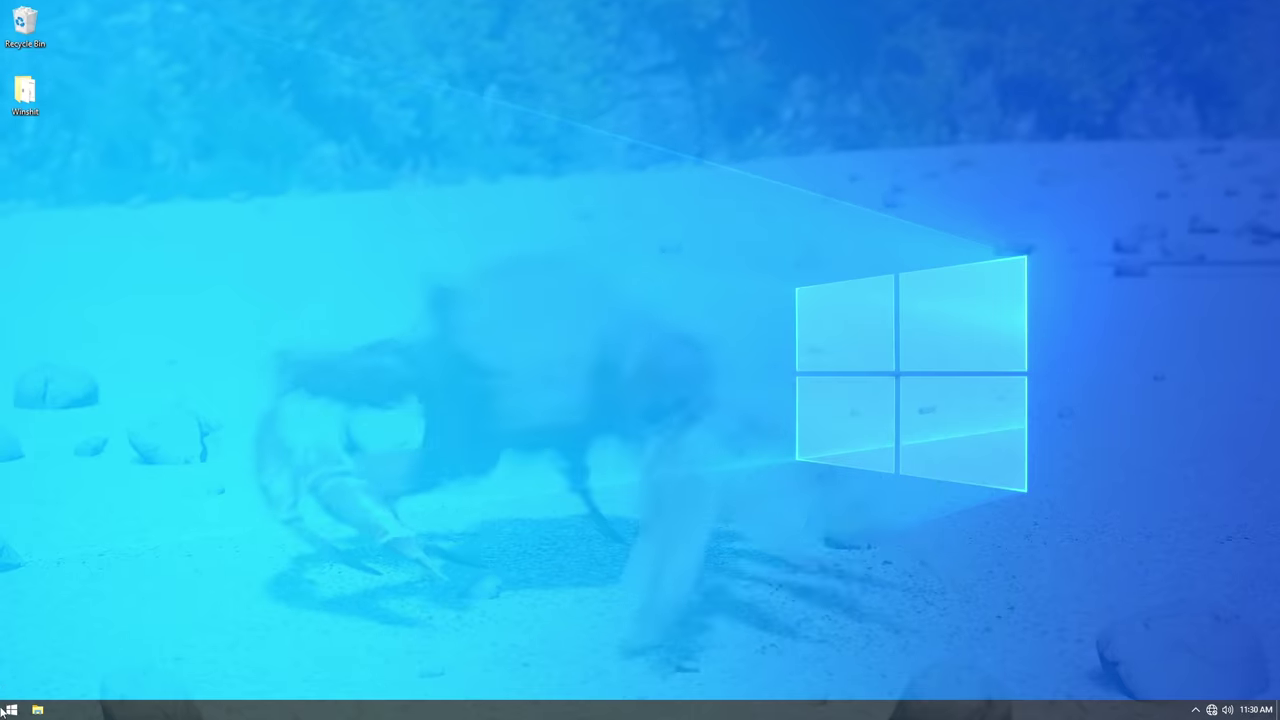
- Look through the Start menu's program folders, including Windows Accessories, Windows Administrative Tools and Windows Ease of Access
key("super")
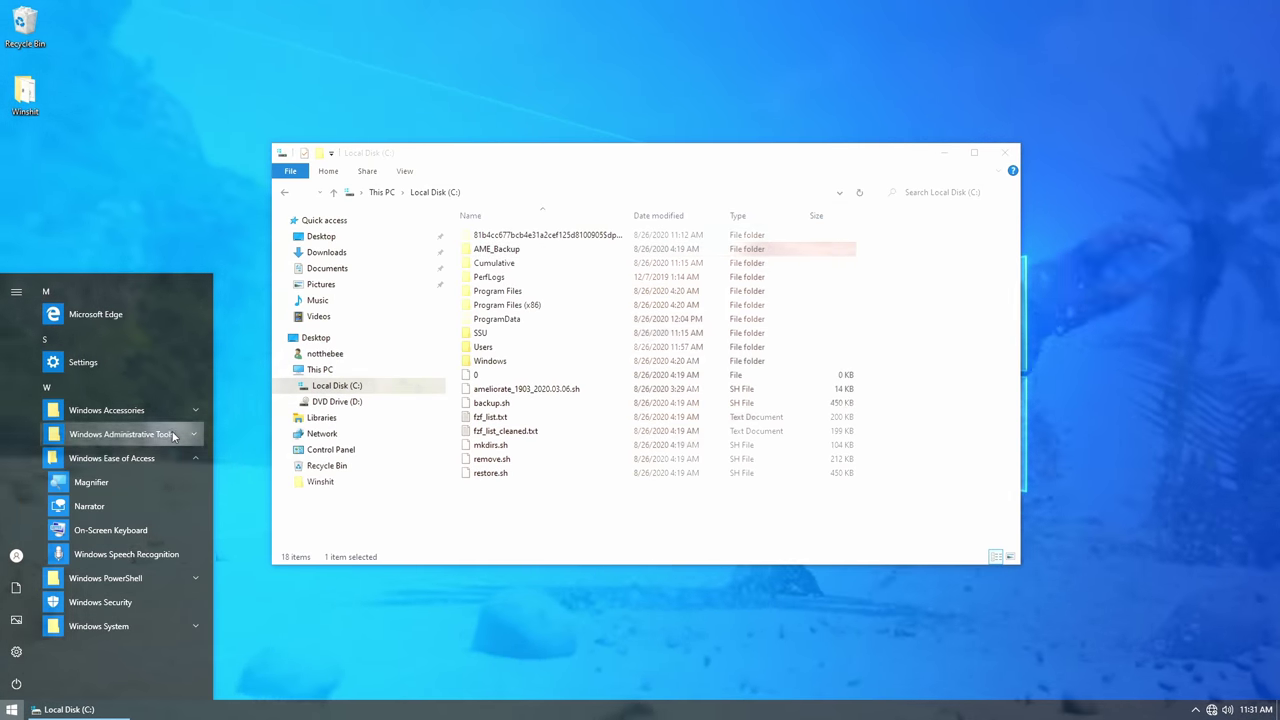
left_click(150, 434)
left_click(110, 410)
scroll(140, 516, "down", 5)
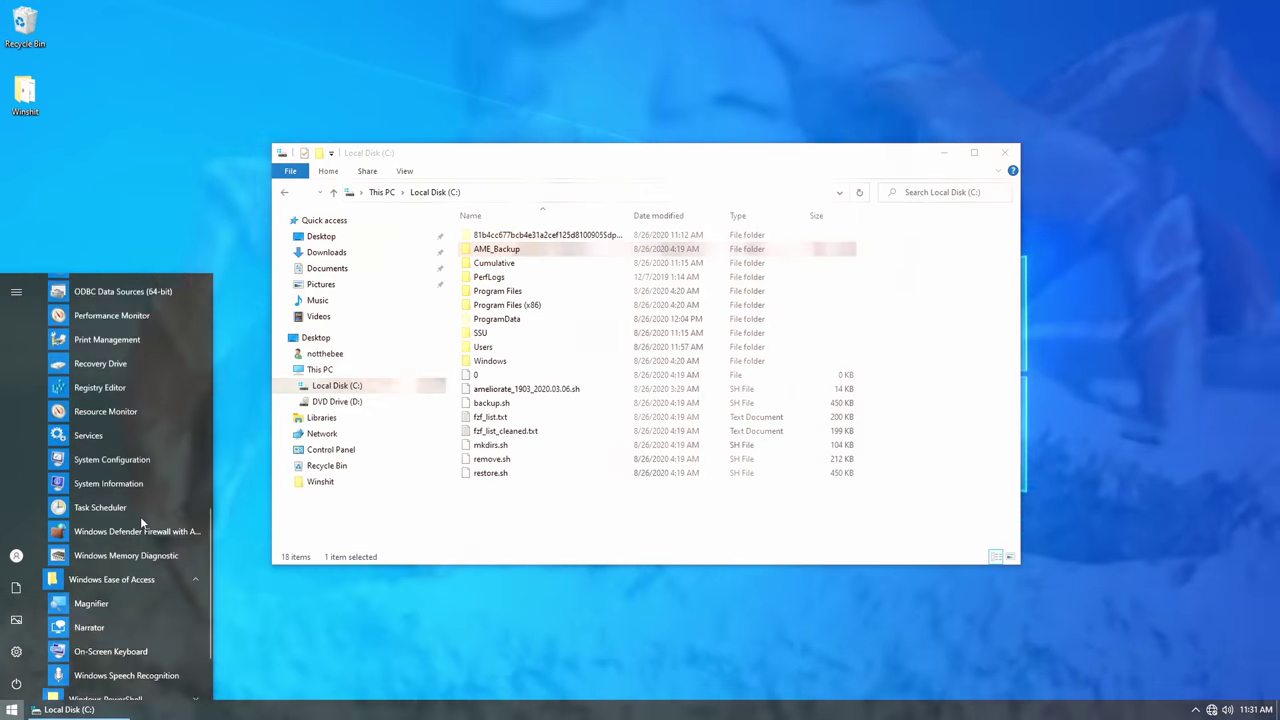
left_click(140, 577)
left_click(161, 603)
scroll(161, 601, "up", 2)
scroll(161, 601, "up", 5)
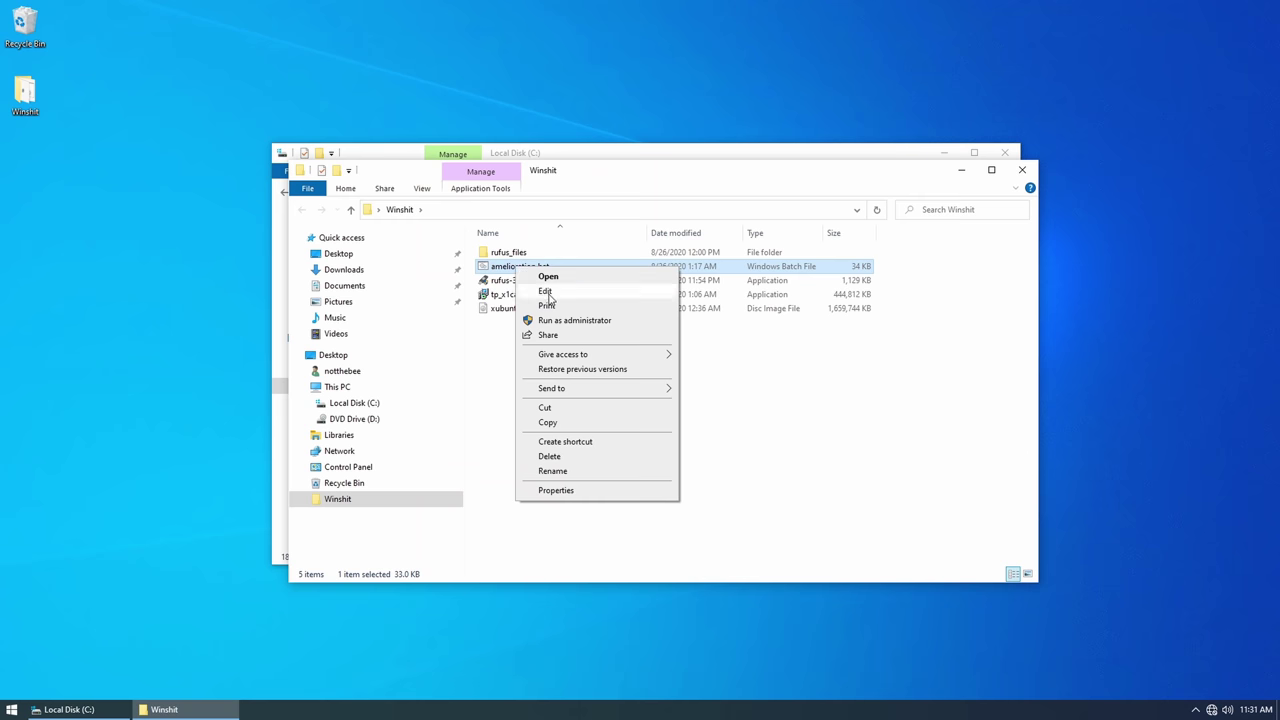
- Open amelioration.bat from the Winshit folder in Notepad and search it for open-shell
left_click(546, 291)
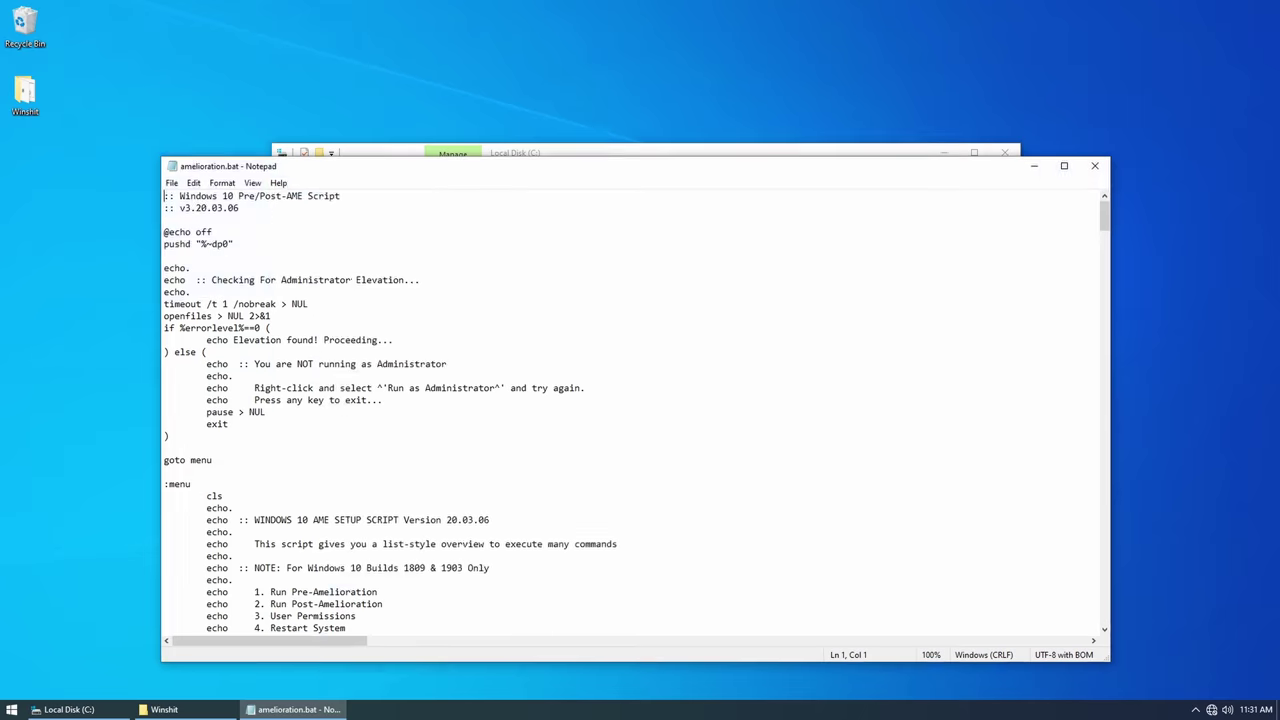
scroll(640, 400, "down", 2)
key("ctrl+f")
type("open-shell")
key("Return")
key("Escape")
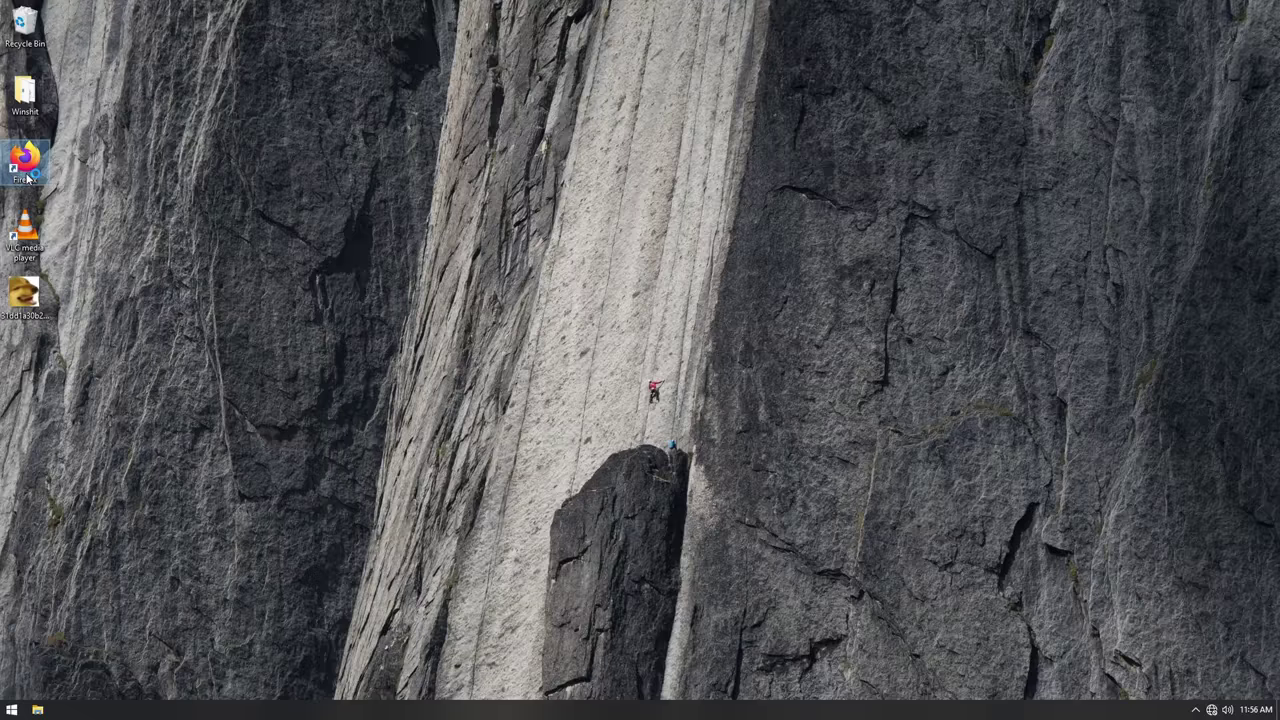
- Try out Firefox, the Open-Shell program list, VLC media player and the image file on the desktop
double_click(25, 165)
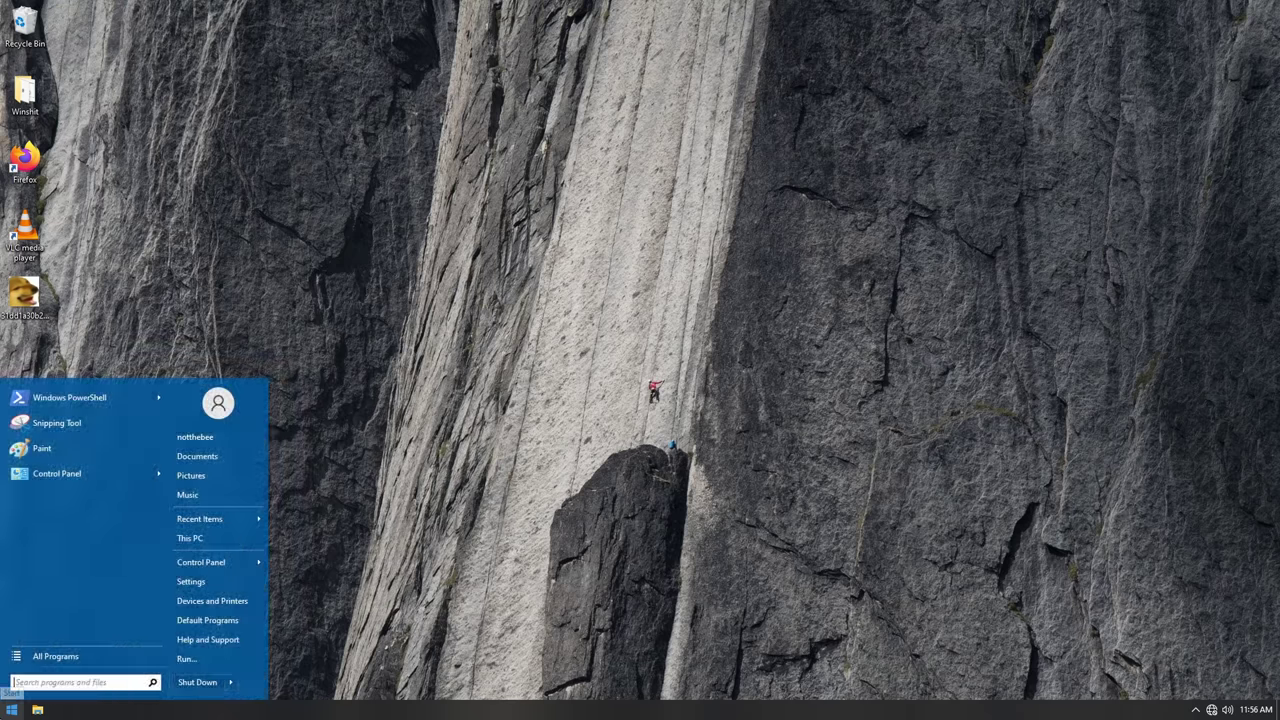
left_click(55, 656)
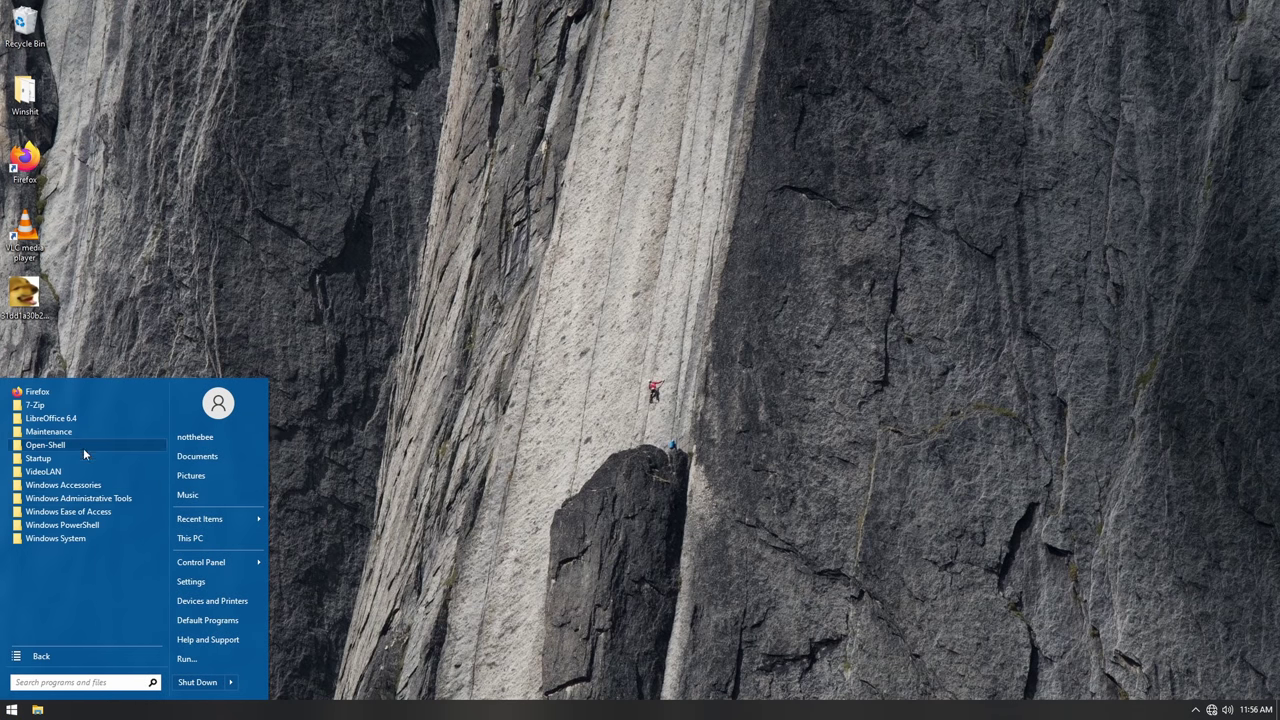
double_click(25, 232)
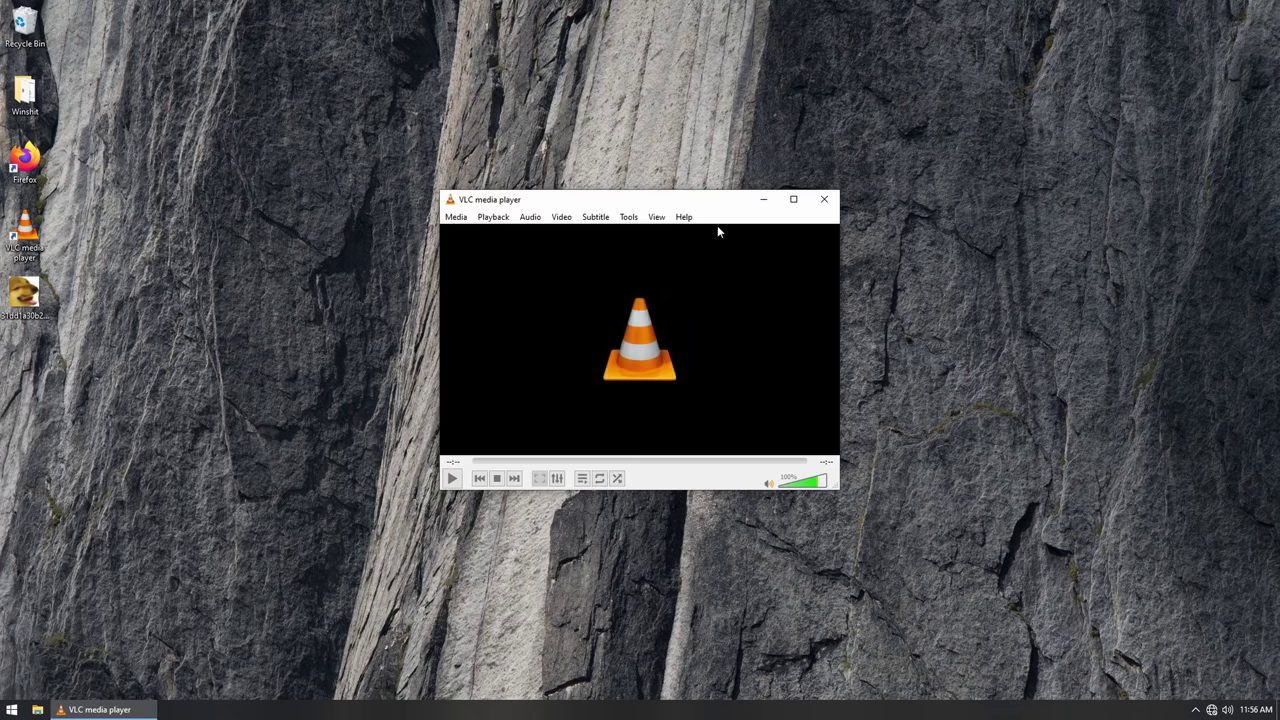
double_click(25, 295)
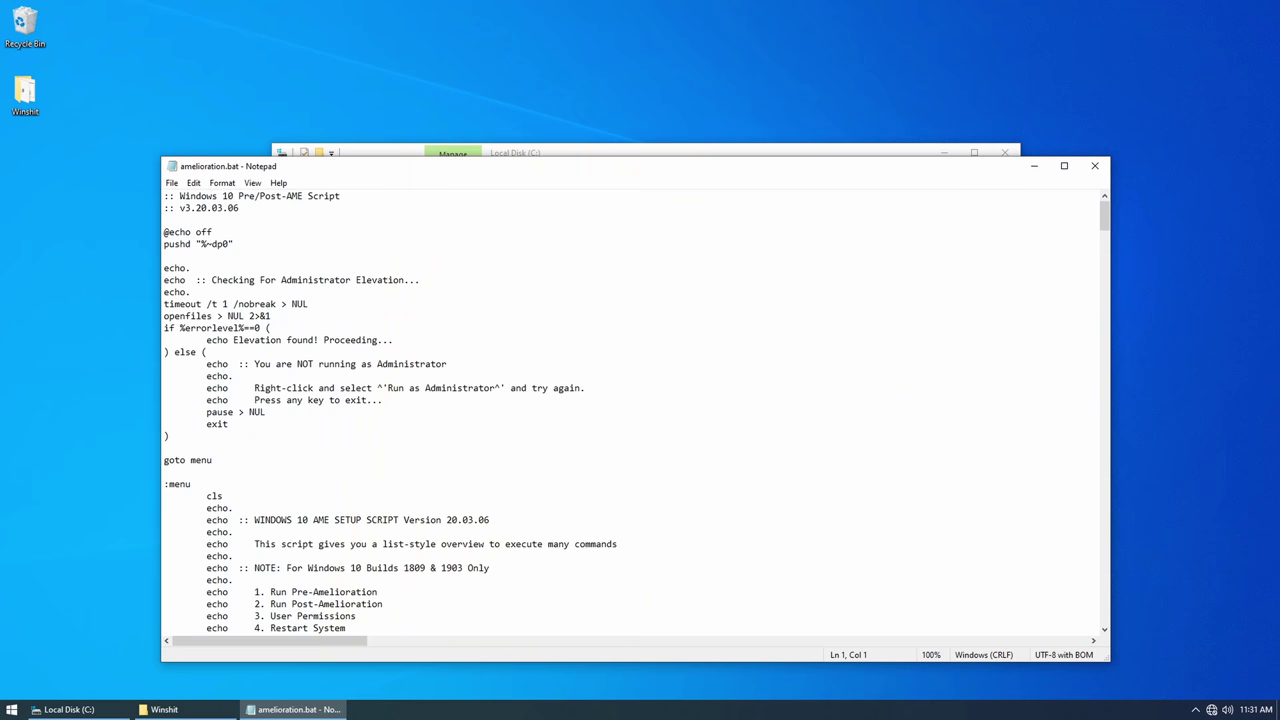
- Find open-shell in the choco install line of amelioration.bat and add -installArgs after it with an argument beginning ADDLOC
scroll(630, 410, "down", 3)
key("ctrl+f")
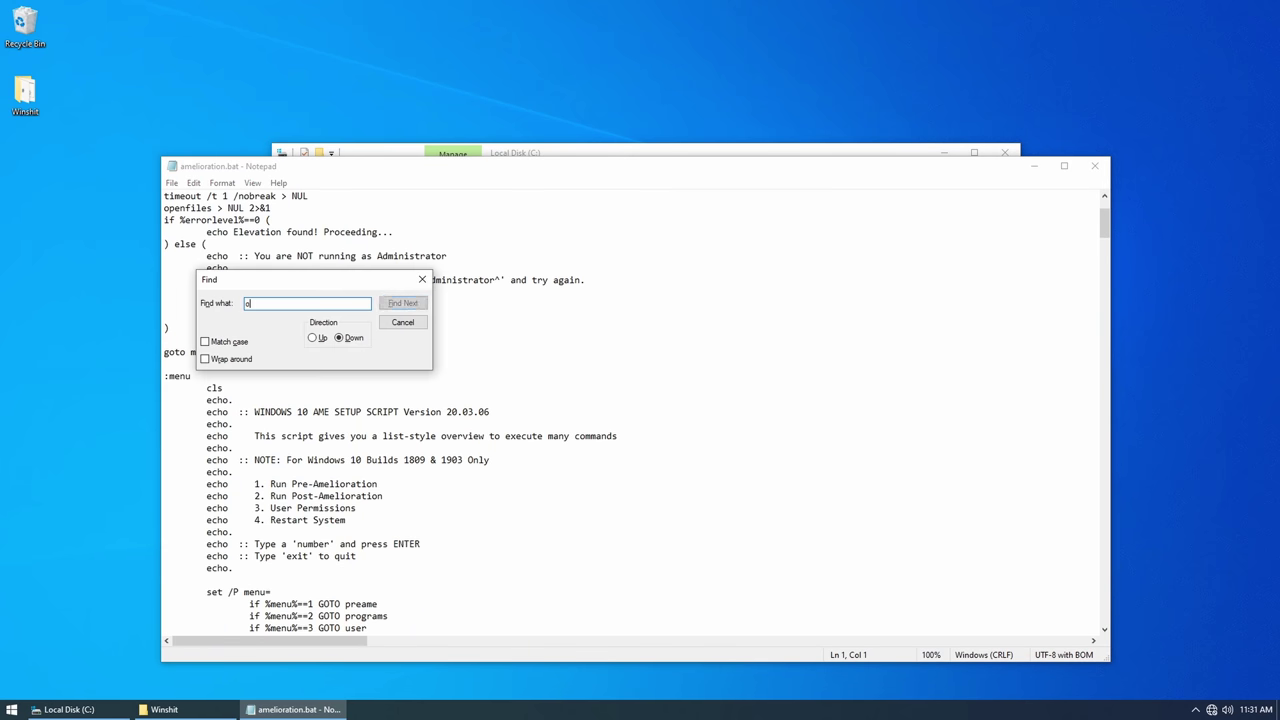
key("Return")
key("Return")
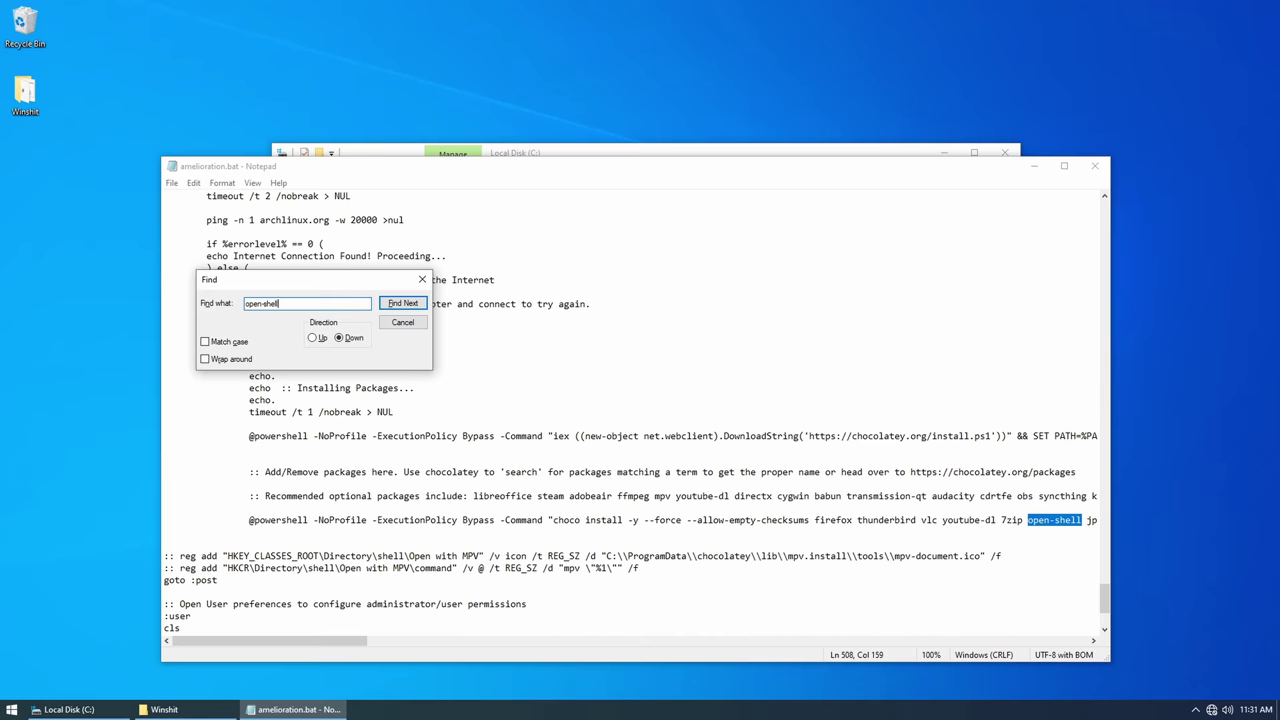
key("Escape")
left_click_drag(300, 642, 358, 642)
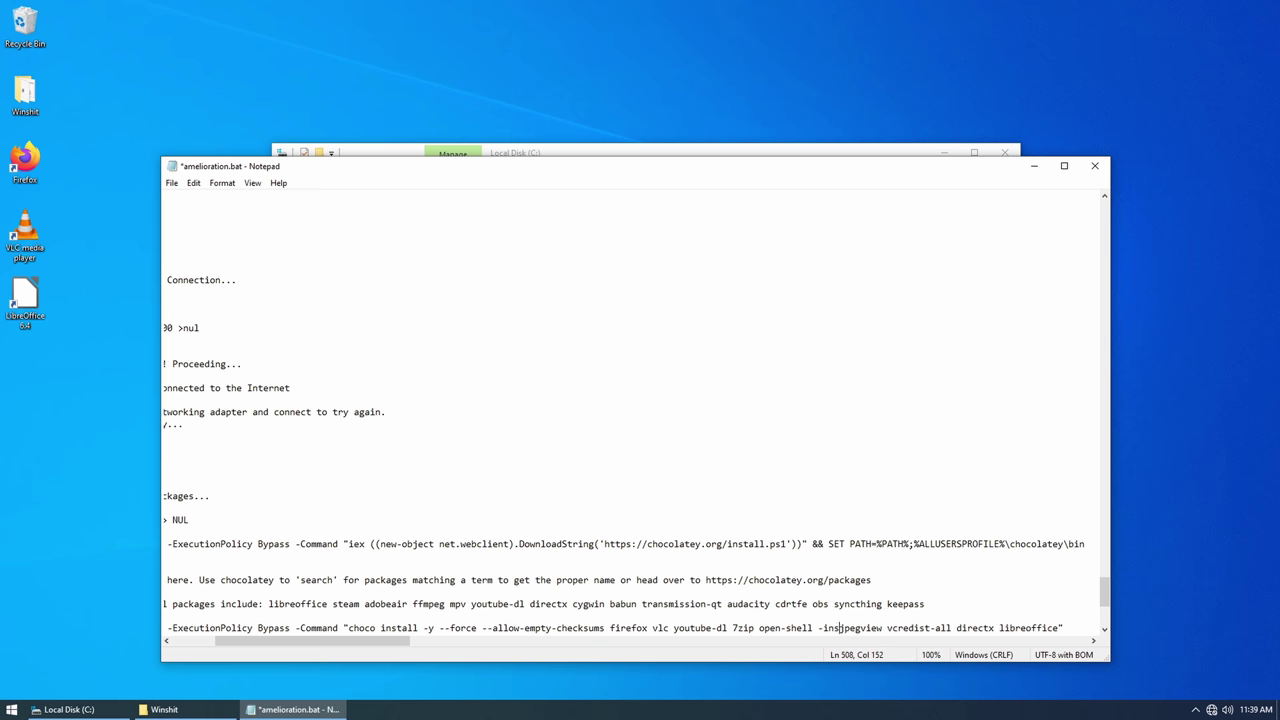
type("Args A")
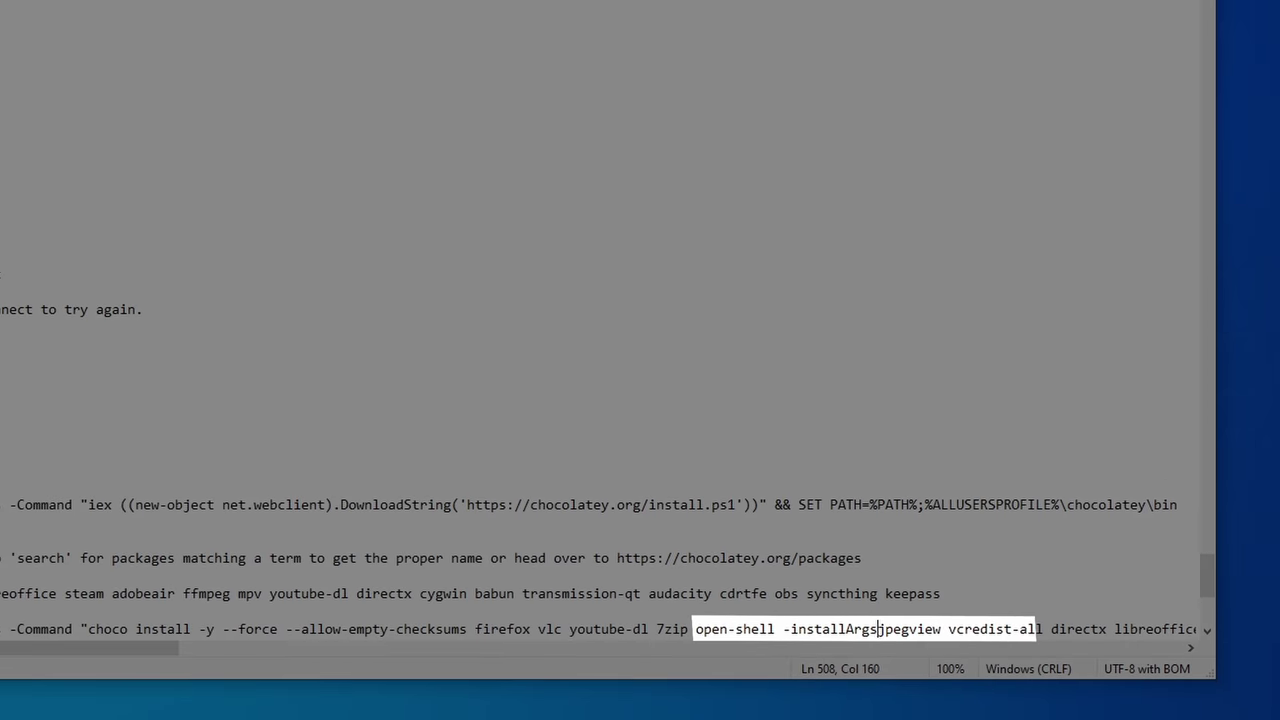
type("DDLOC")
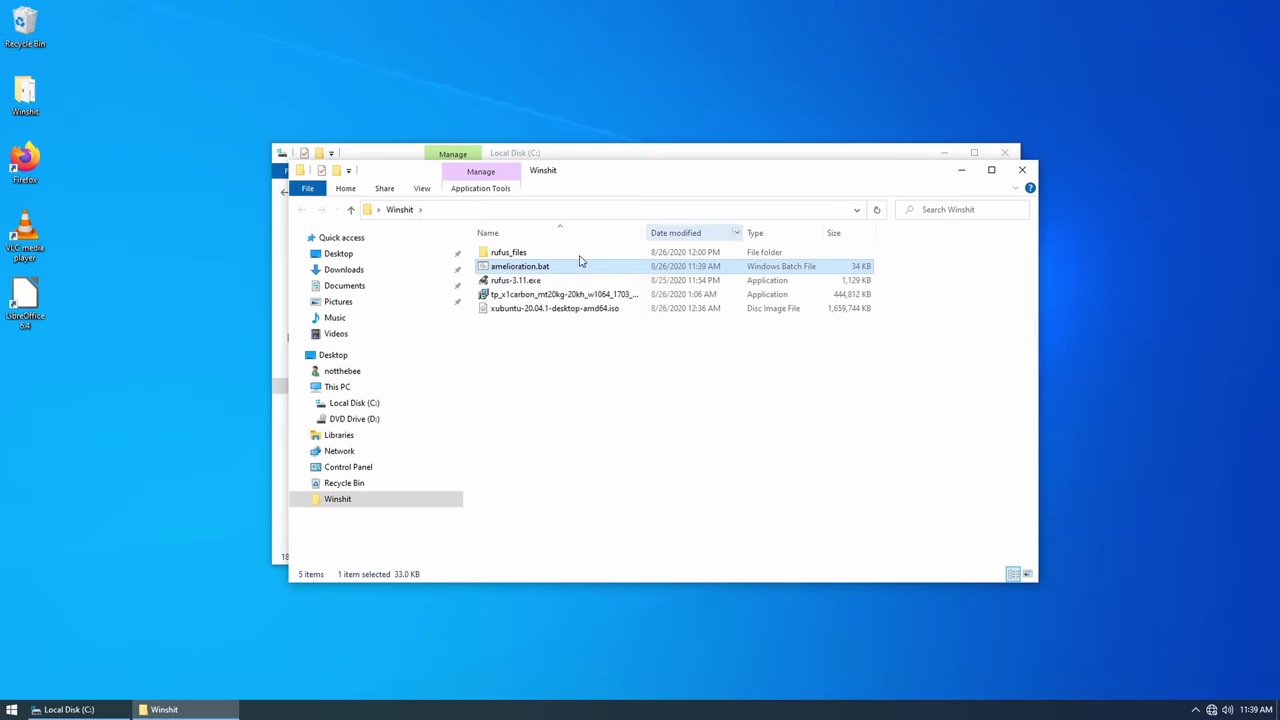
- Run amelioration.bat as administrator and choose option 2, Run Post-Amelioration
right_click(505, 268)
left_click(530, 326)
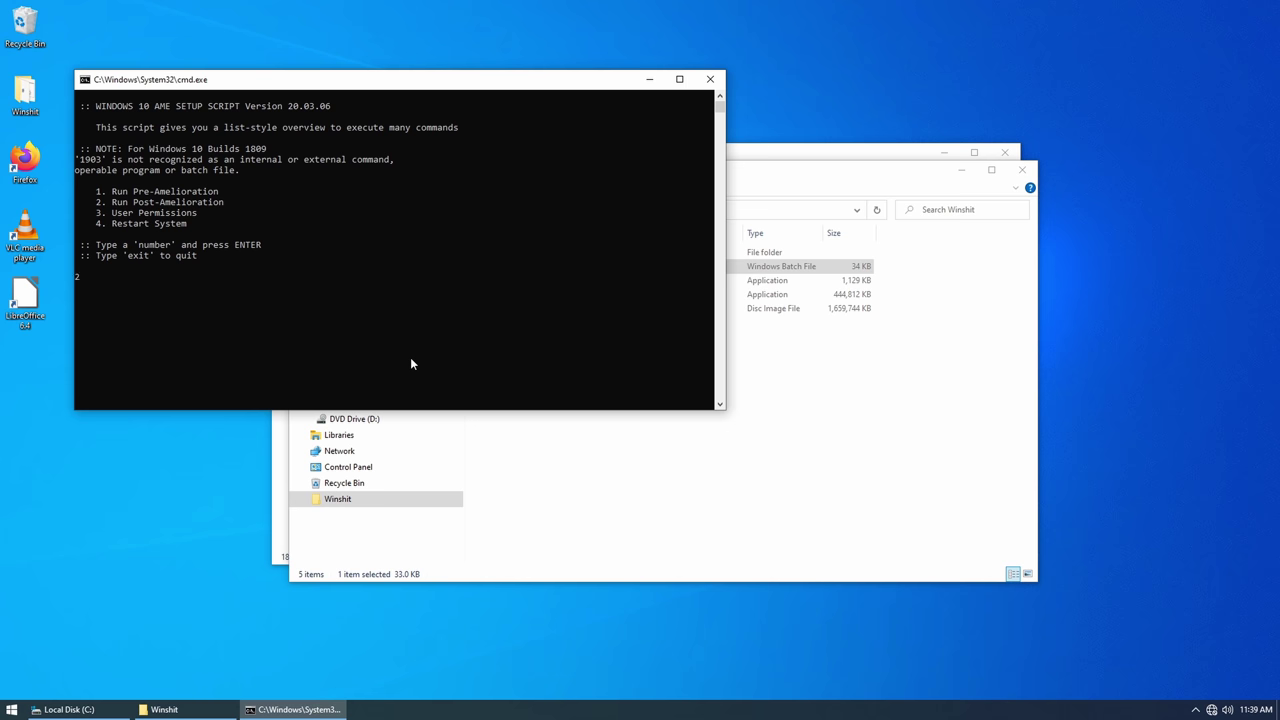
key("Return")
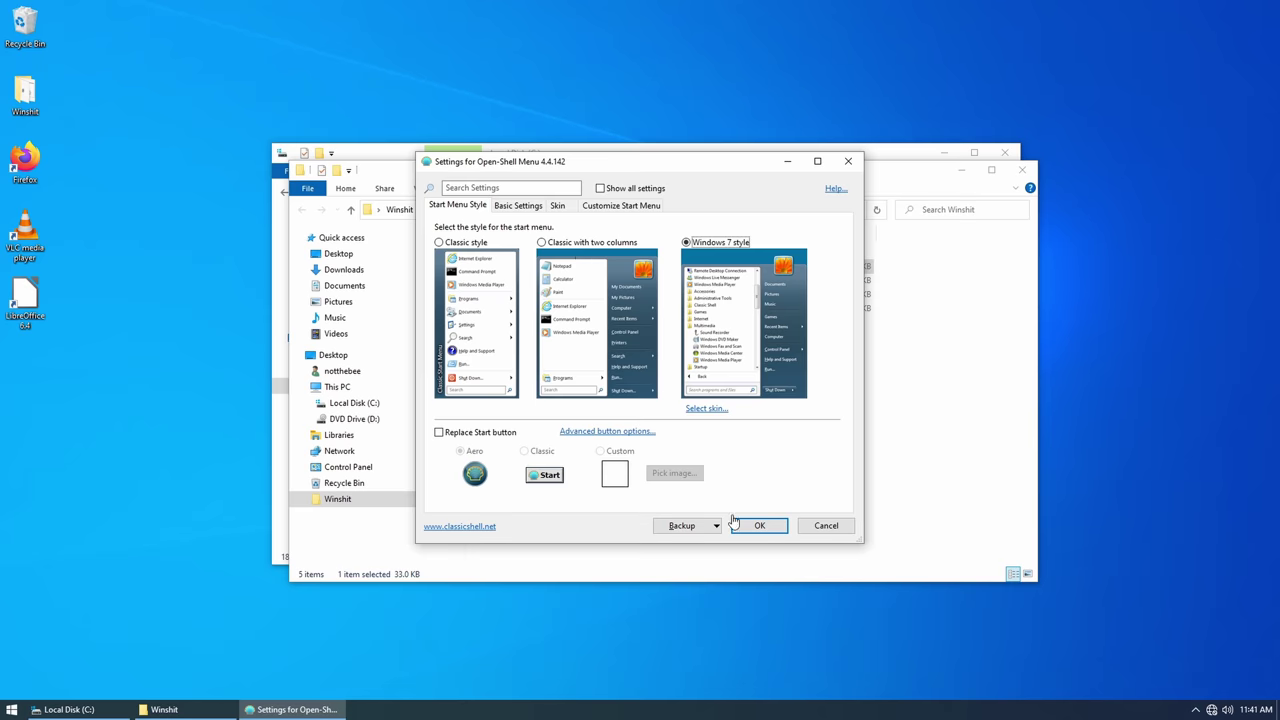
- Clear the Small icons and Large font options of the Metro skin and apply the Open-Shell Menu settings
left_click(557, 205)
left_click(470, 289)
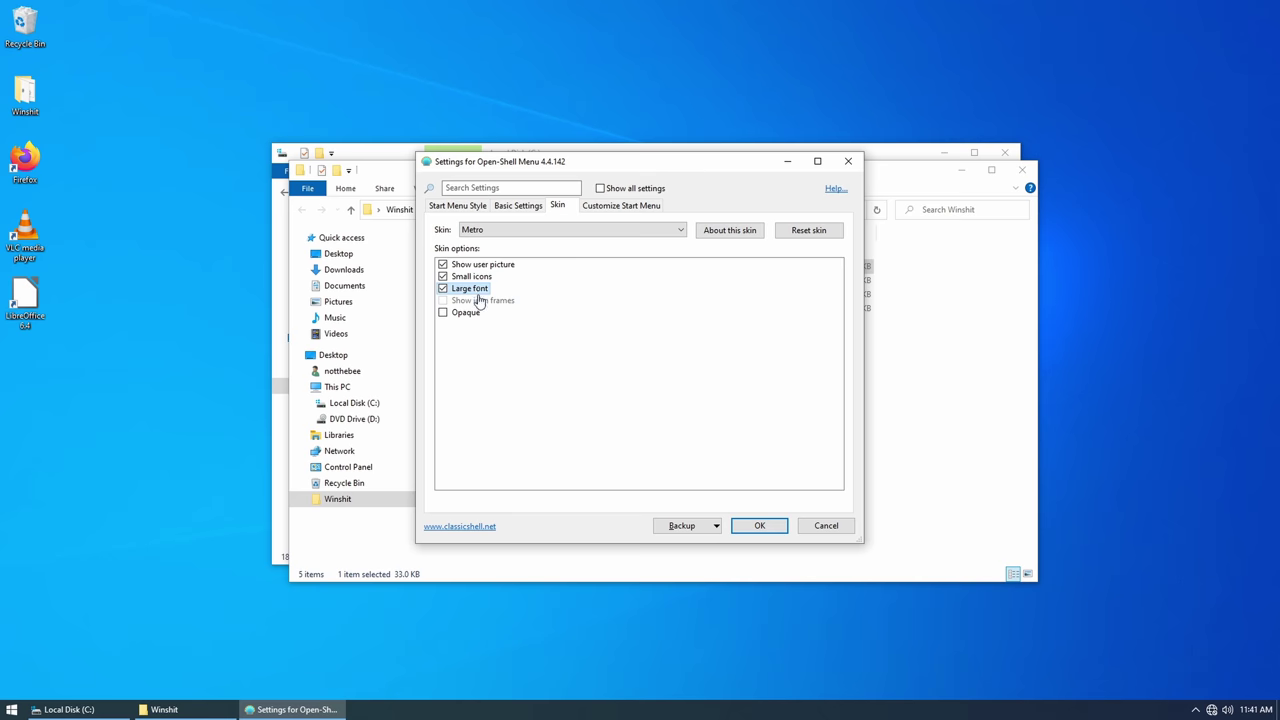
left_click(759, 525)
- Reopen the Open-Shell Menu settings at the skin options and display the start menu to check its look
left_click(11, 709)
type("settings")
left_click(42, 674)
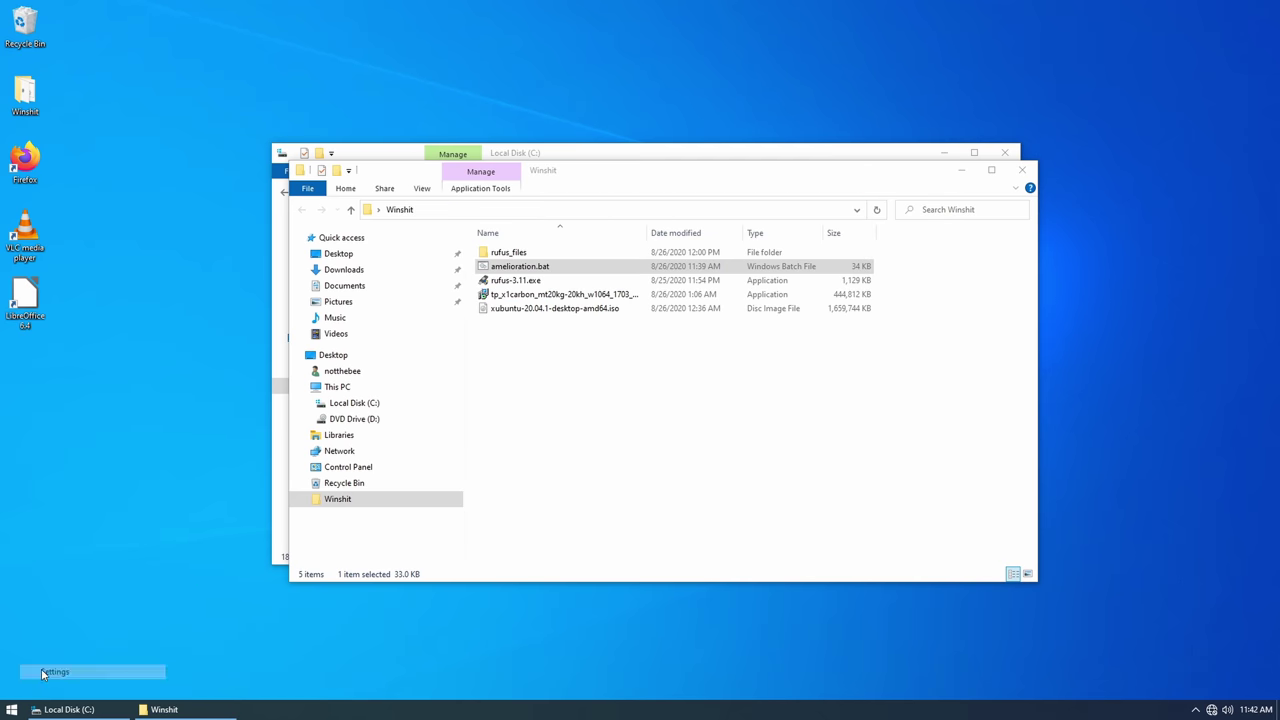
left_click(557, 205)
key("super")
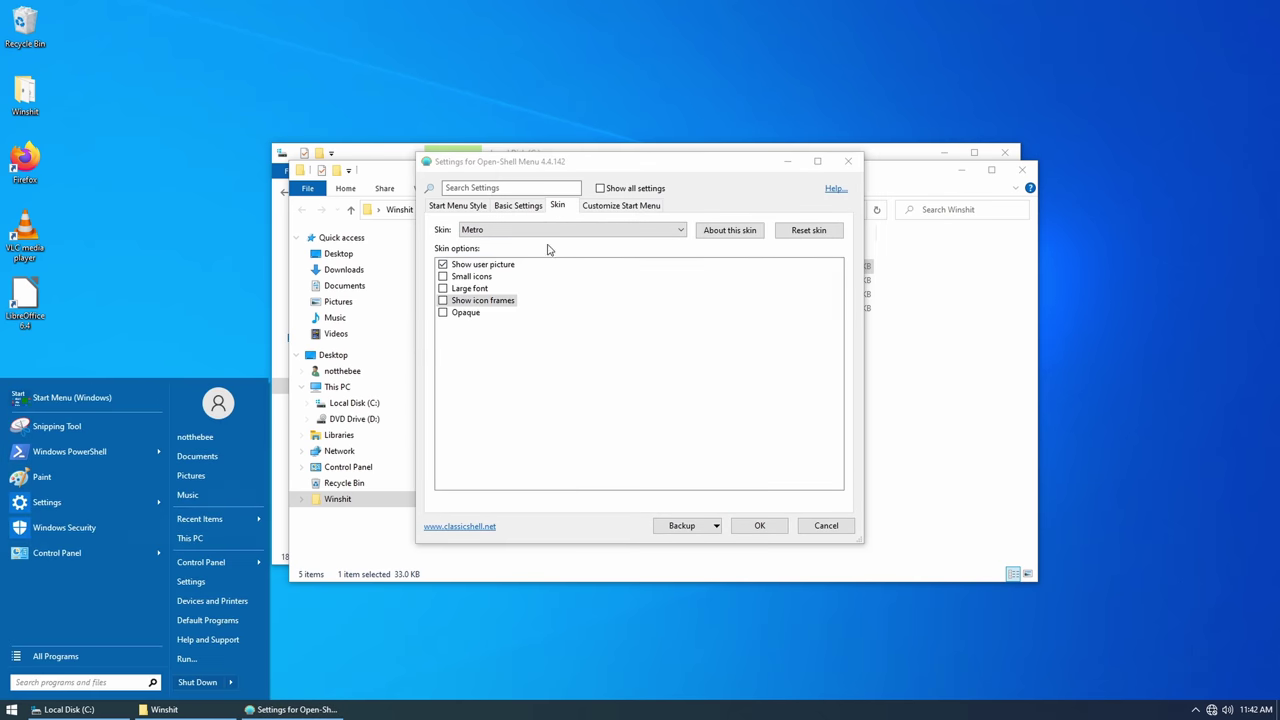
- Look through Open-Shell's basic settings, start menu customization and skin options
left_click(518, 205)
scroll(523, 323, "down", 5)
scroll(523, 323, "up", 5)
left_click(605, 205)
left_click(518, 205)
scroll(519, 323, "down", 2)
scroll(519, 323, "down", 5)
left_click(557, 205)
- Show all Open-Shell Menu settings and look through the main menu options
left_click(600, 188)
left_click(581, 219)
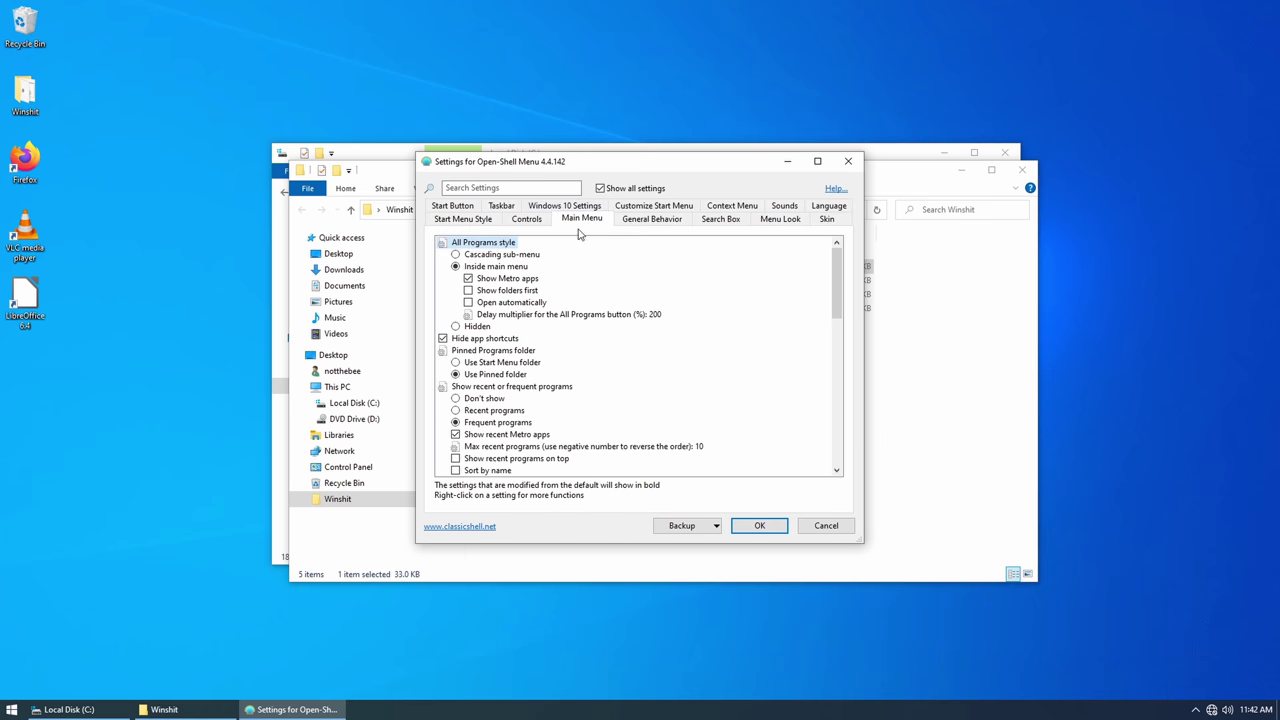
left_click(520, 437)
scroll(484, 309, "down", 10)
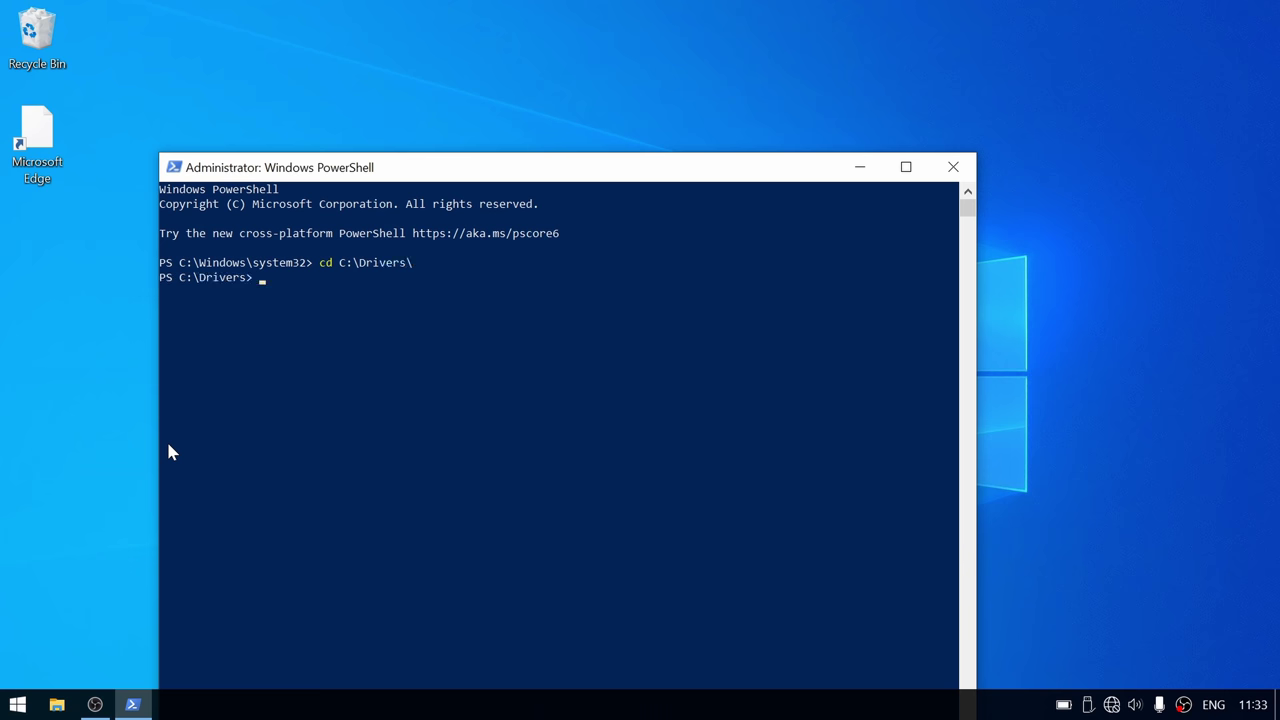
- Install all .inf drivers from C:\Drivers and its subdirectories using pnputil.exe /add-driver with the /subdirs and /install options
type("pnputil.exe /add-driver")
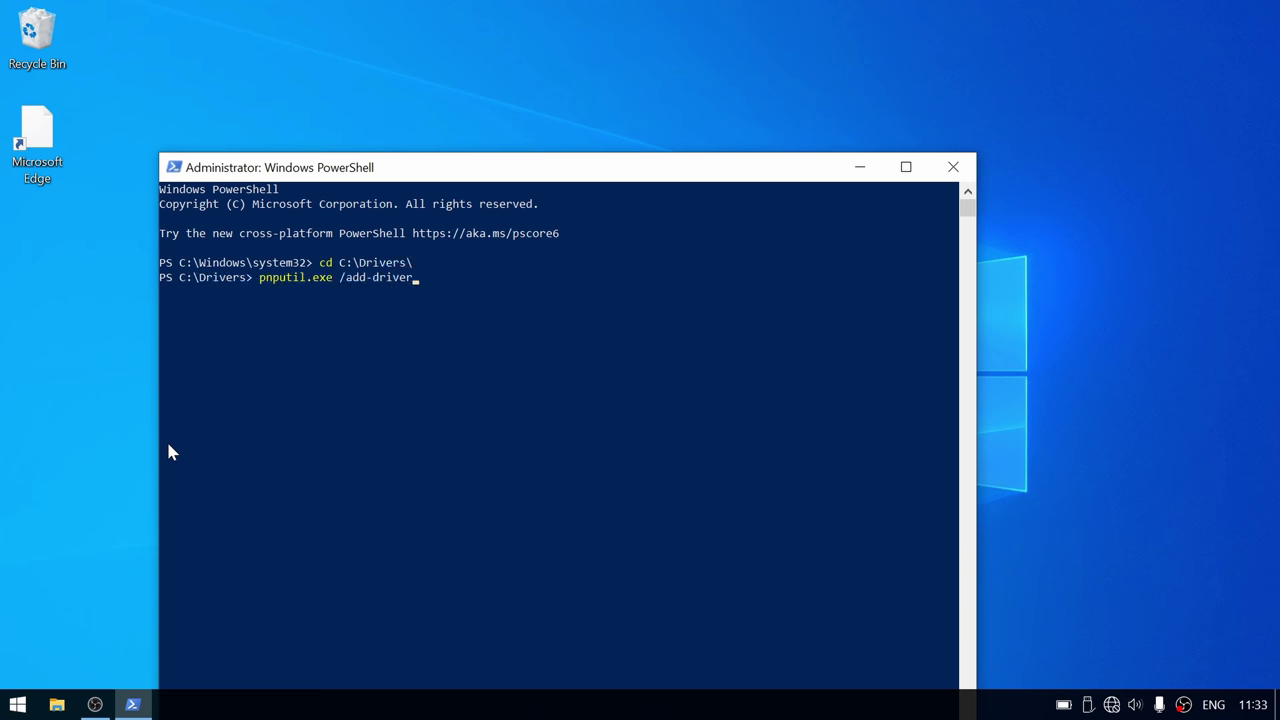
type(" C:\\Drivers\\*.inf /subdirs /install /r")
key("Return")
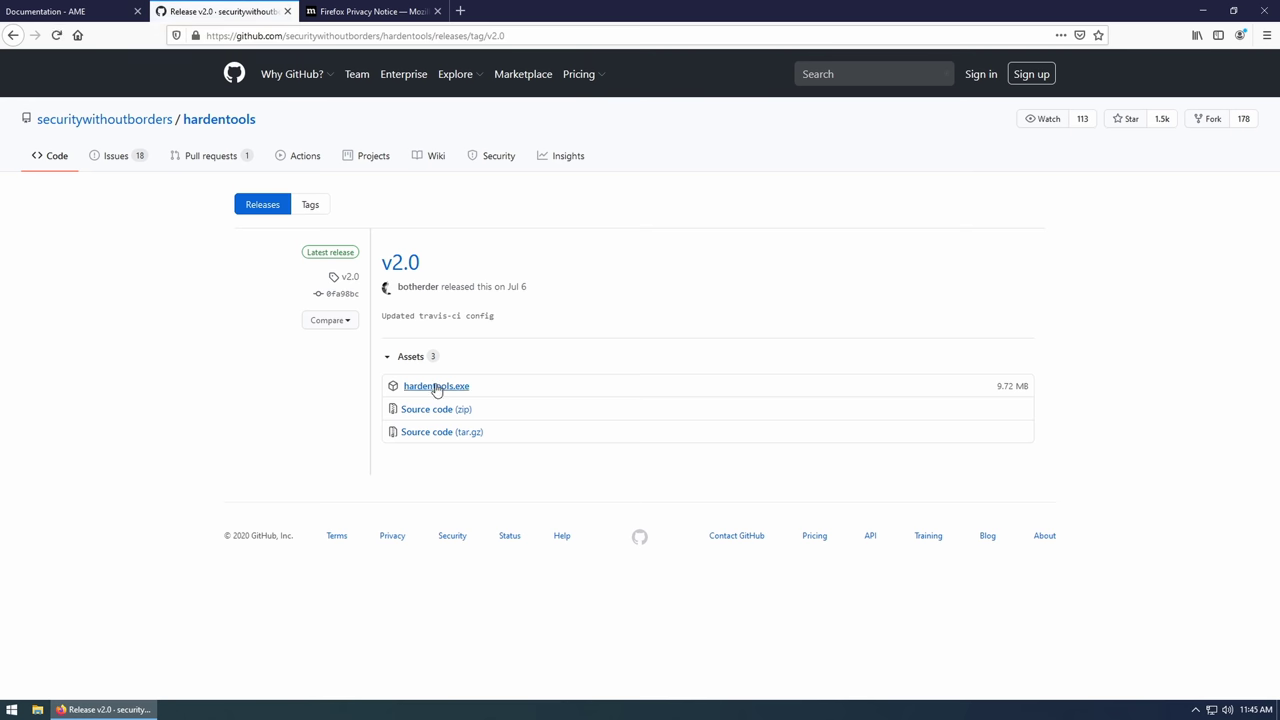
- Download hardentools.exe from the v2.0 release, display its expert settings and harden the system with it
left_click(436, 387)
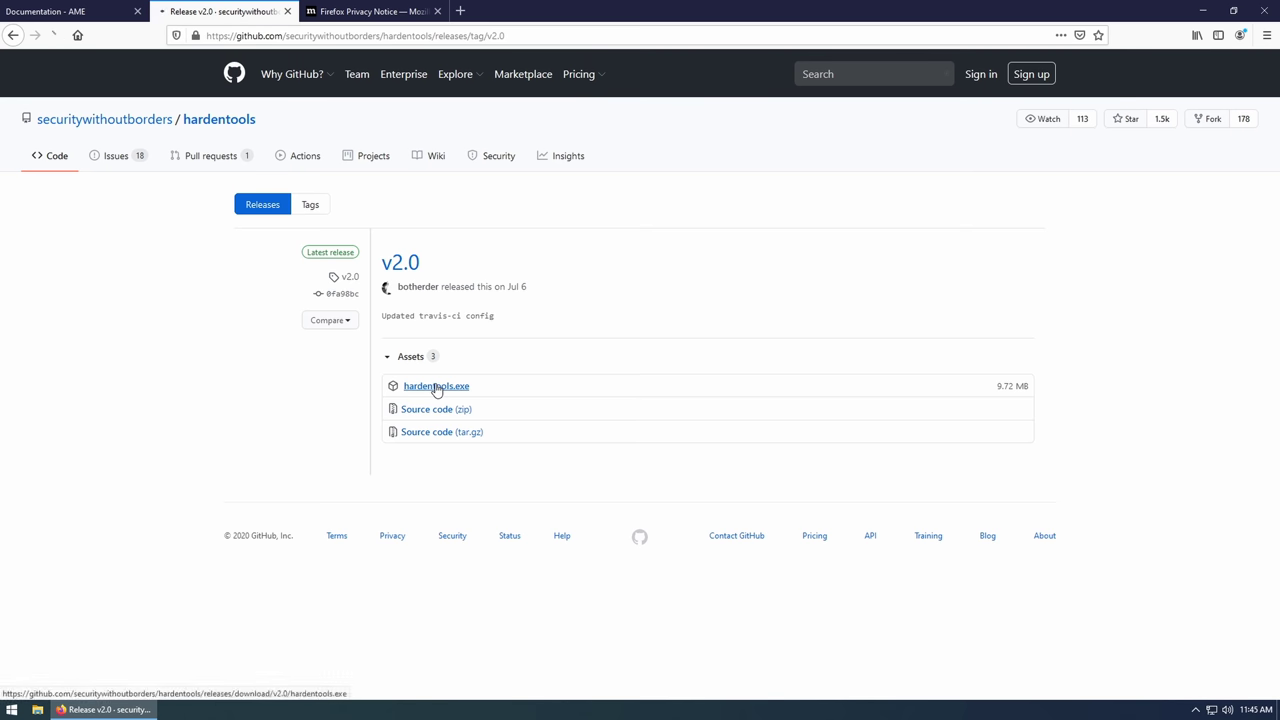
left_click(692, 396)
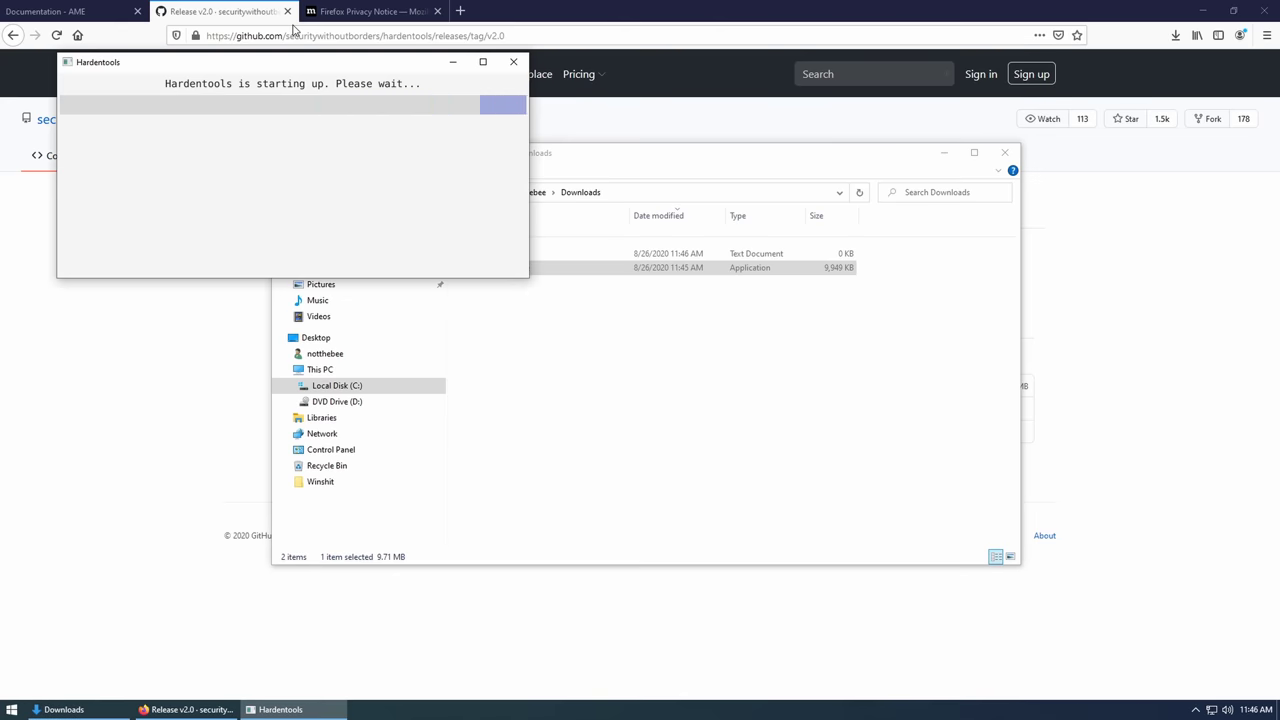
left_click(416, 471)
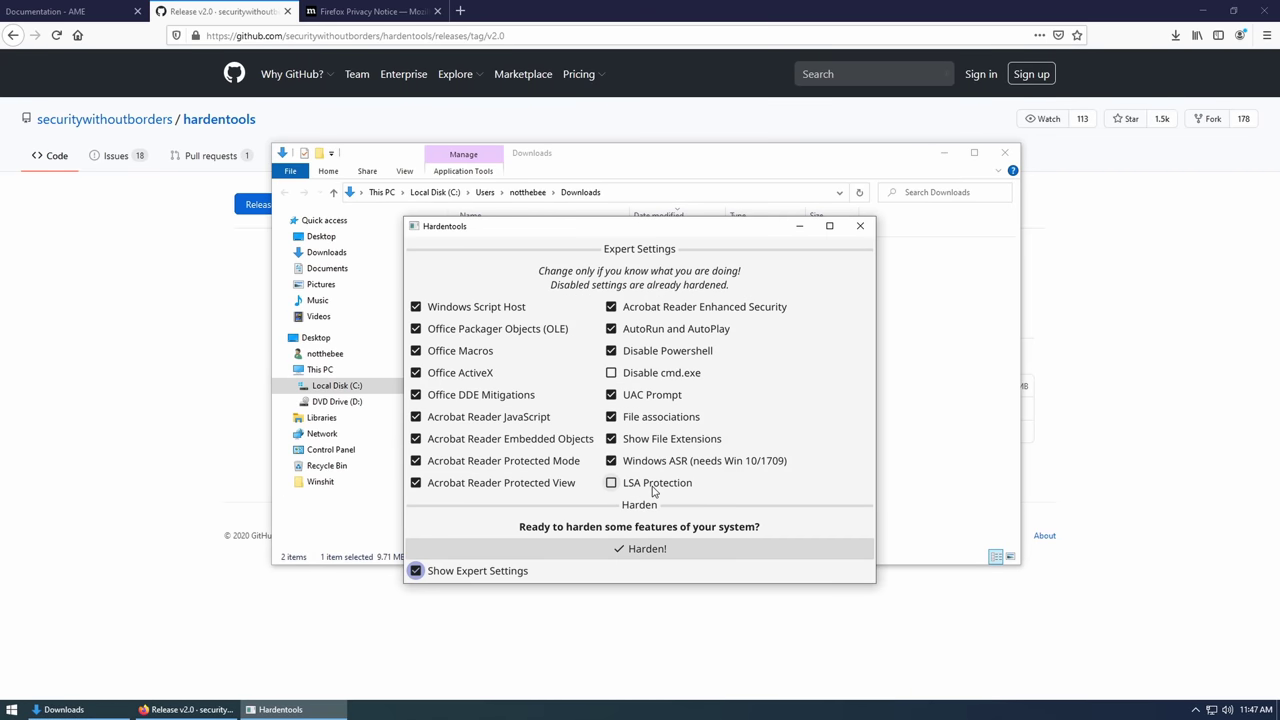
left_click(659, 550)
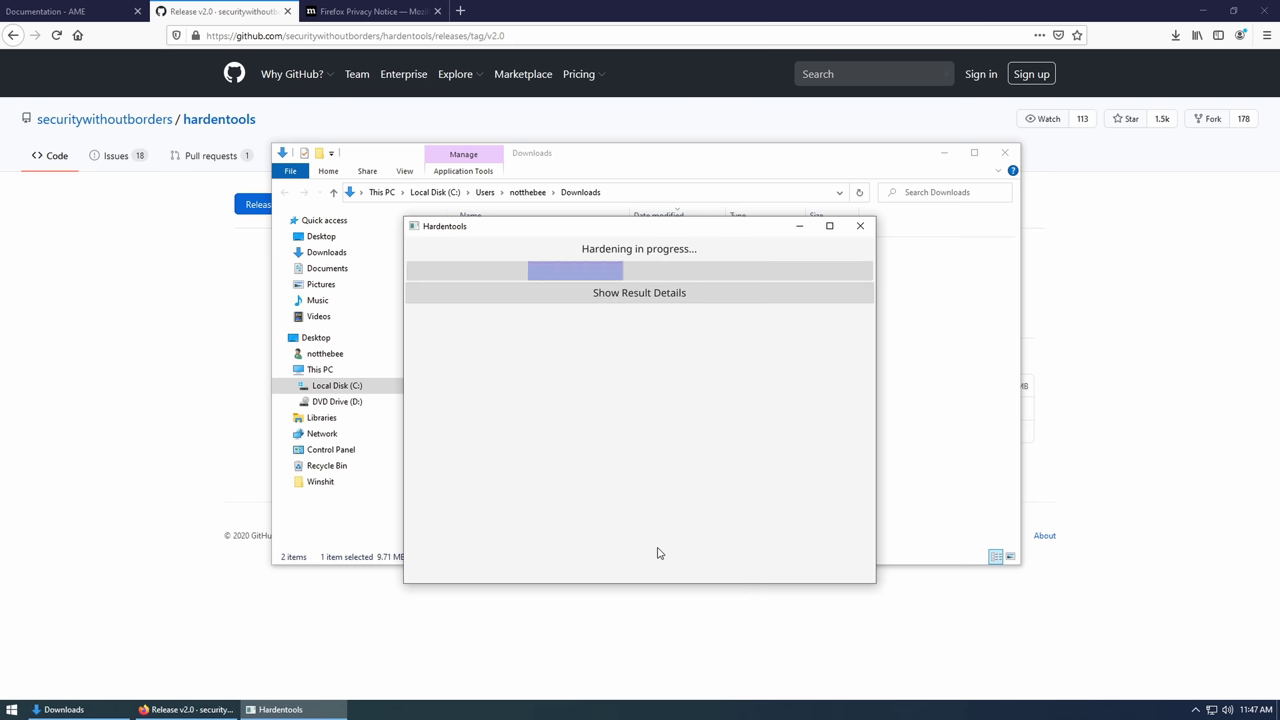
left_click(638, 436)
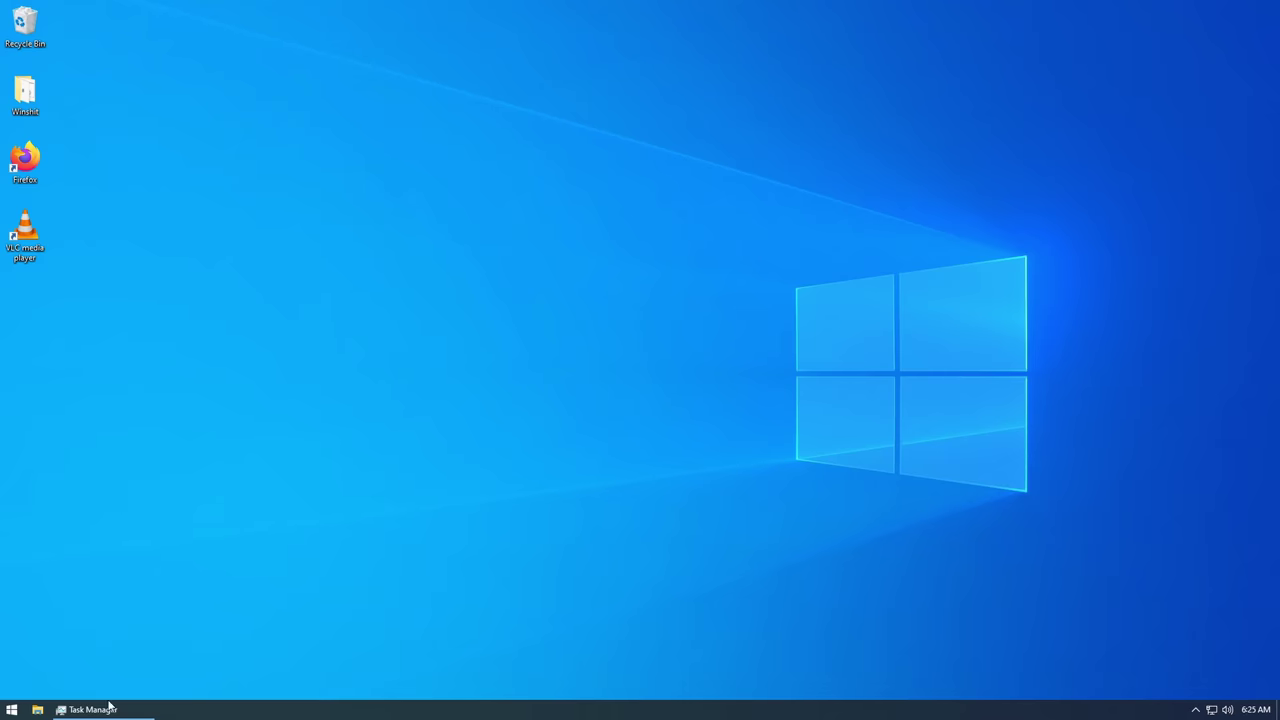
- Examine the running processes and CPU performance in Task Manager and the start menu's list of all programs
left_click(110, 709)
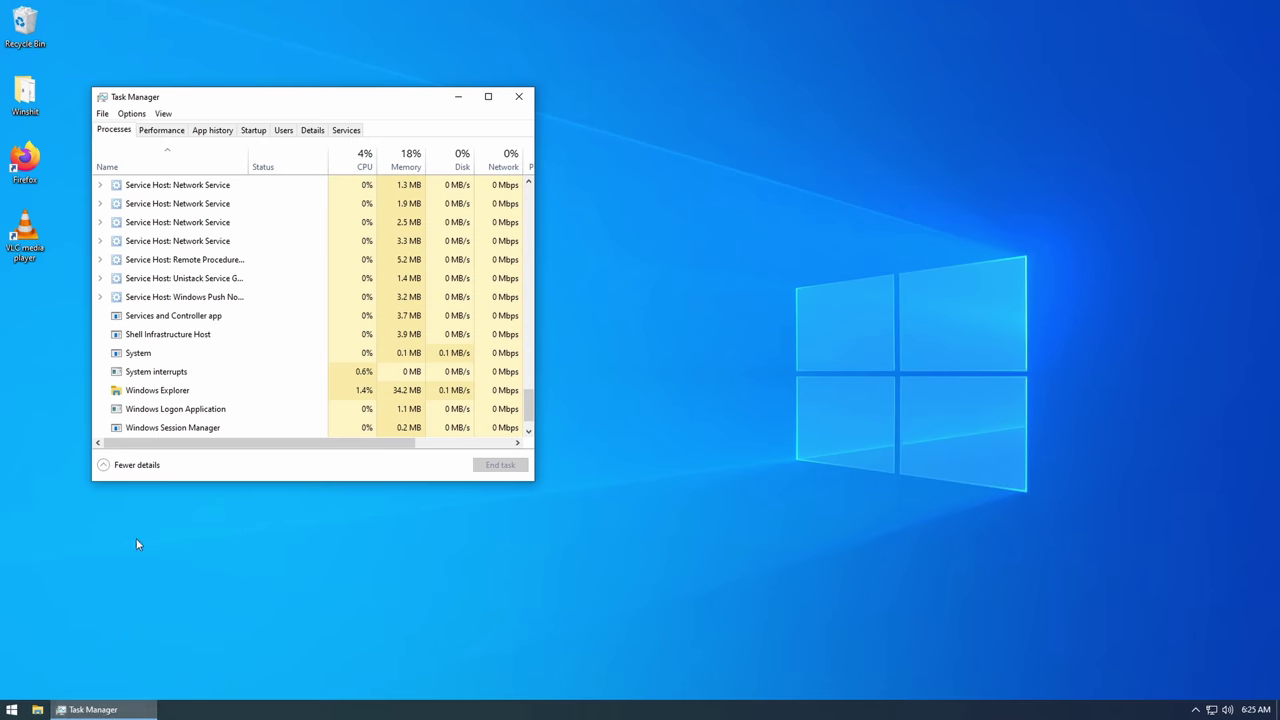
left_click(170, 138)
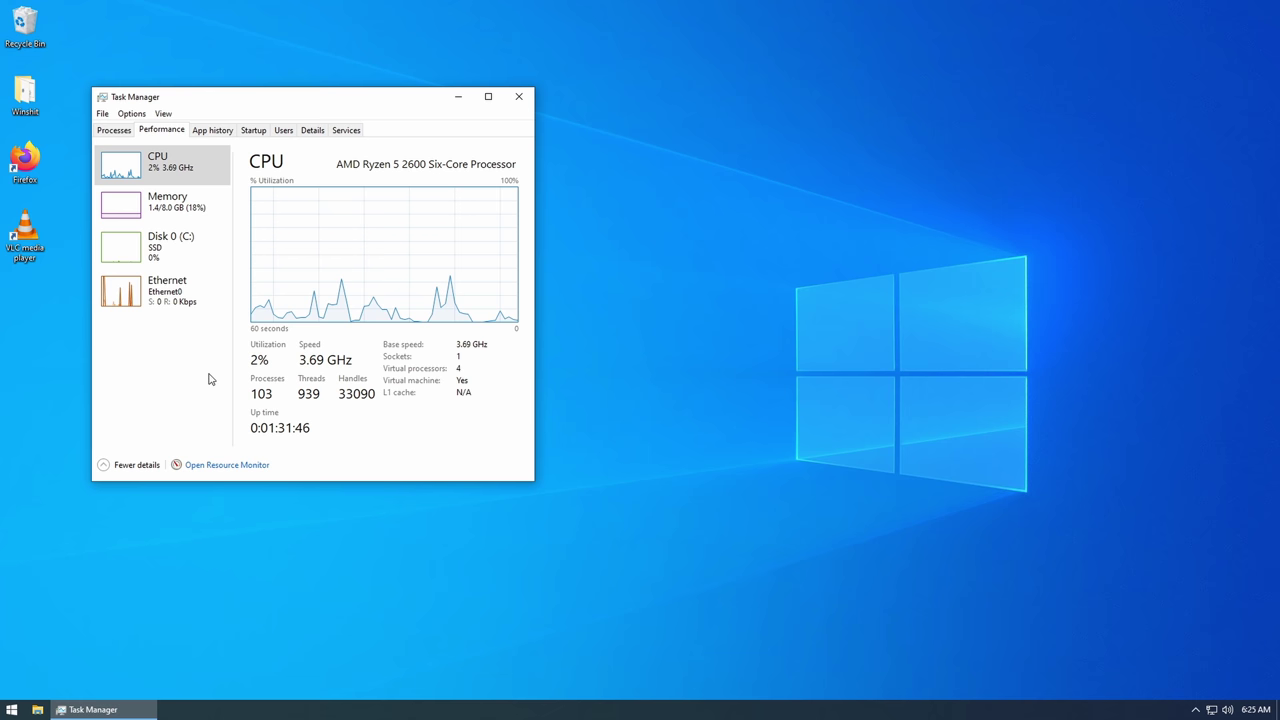
key("super")
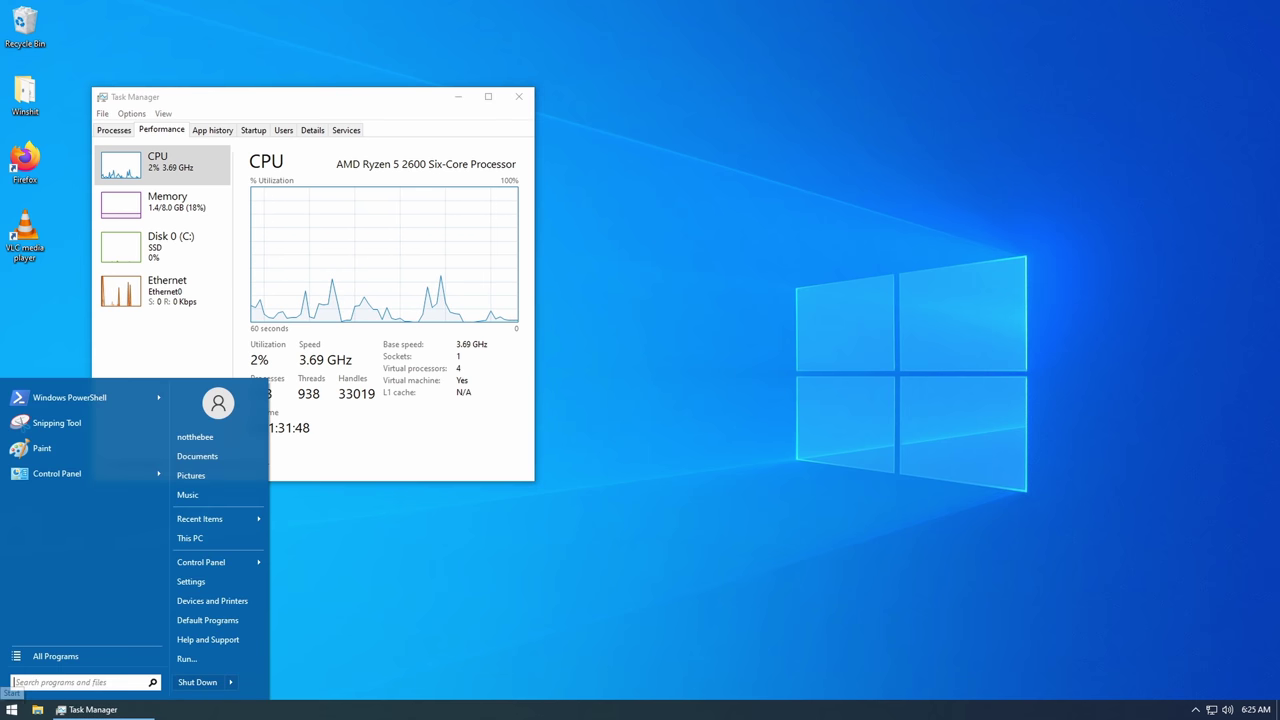
left_click(55, 656)
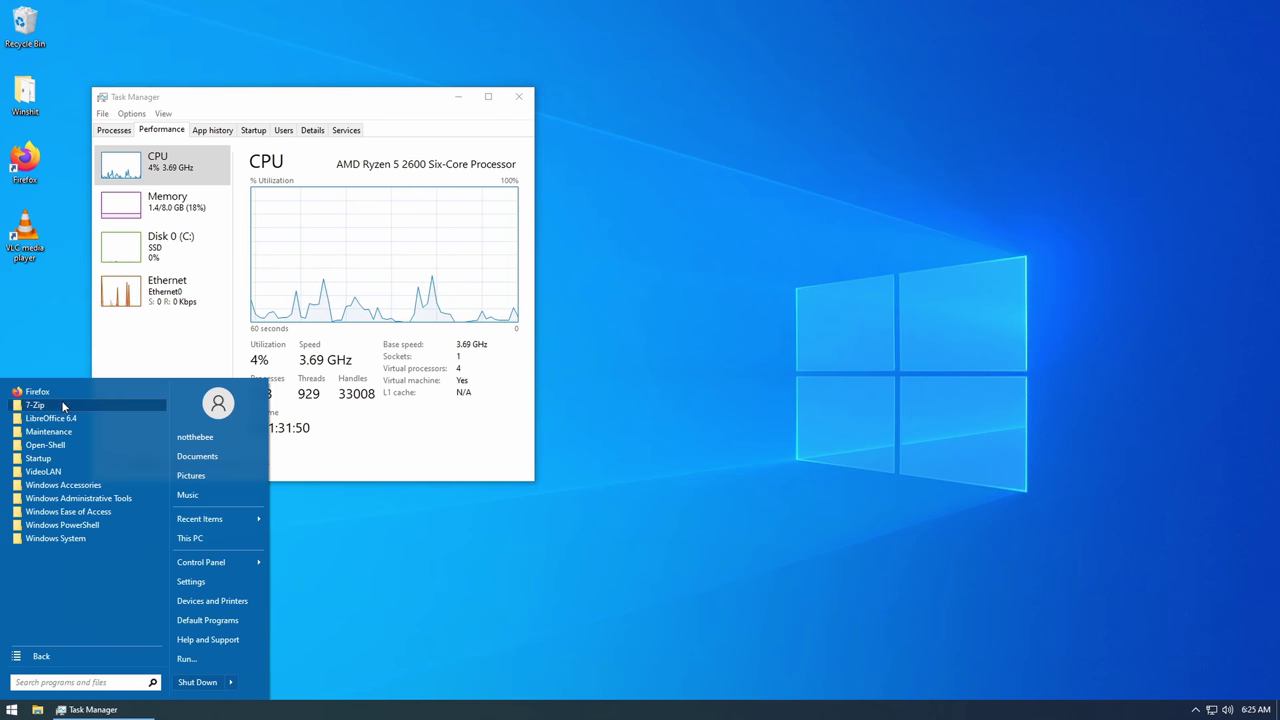
- Open Windows Settings and look through the System and Time & Language categories
left_click(190, 582)
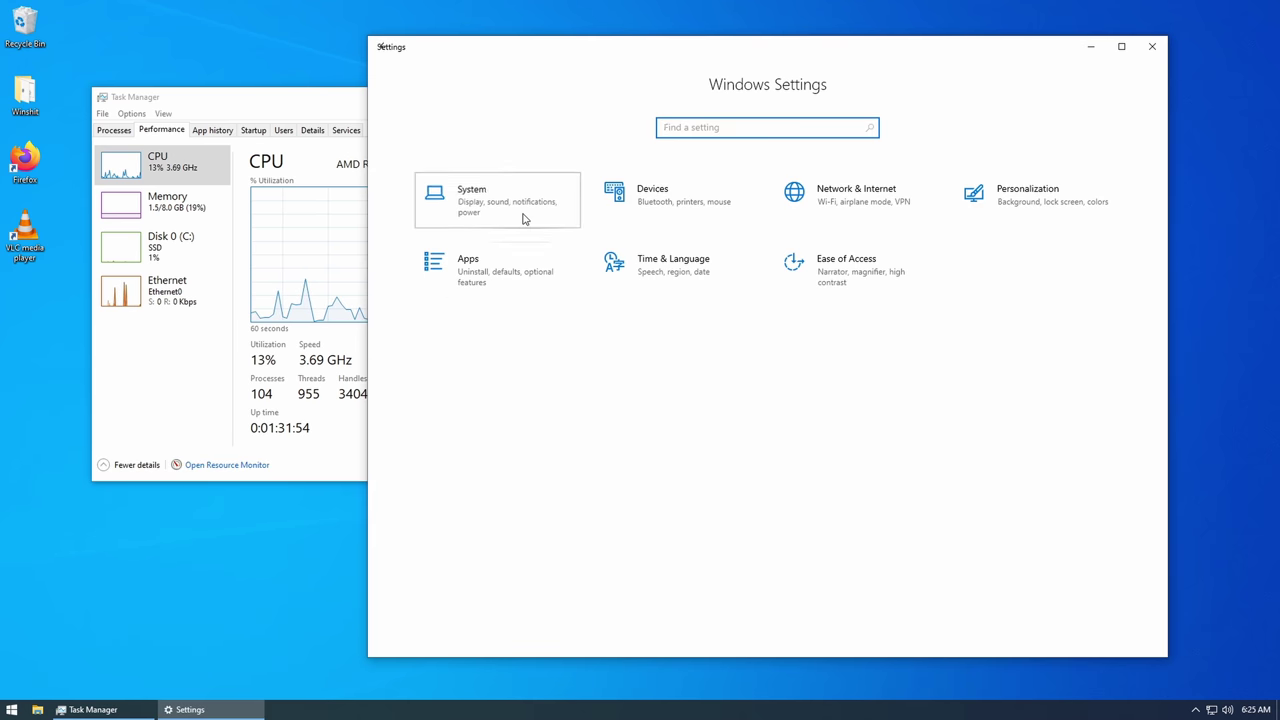
left_click(522, 218)
left_click(460, 358)
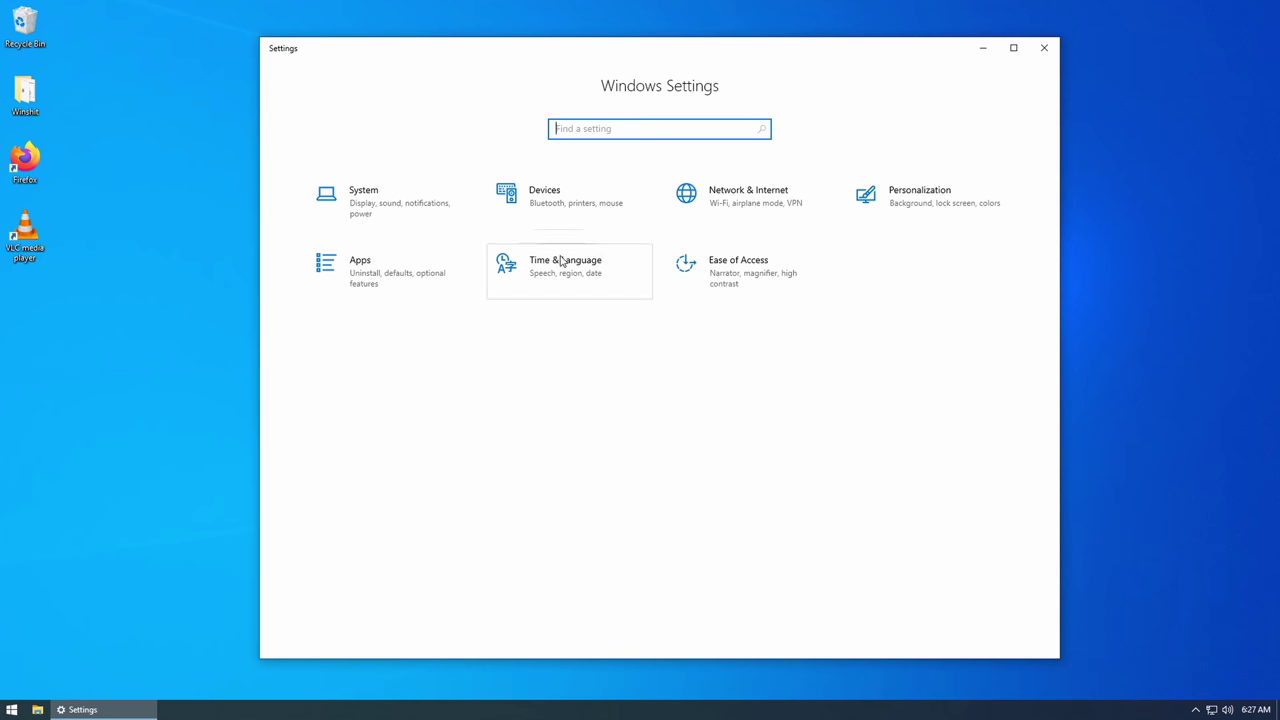
left_click(544, 297)
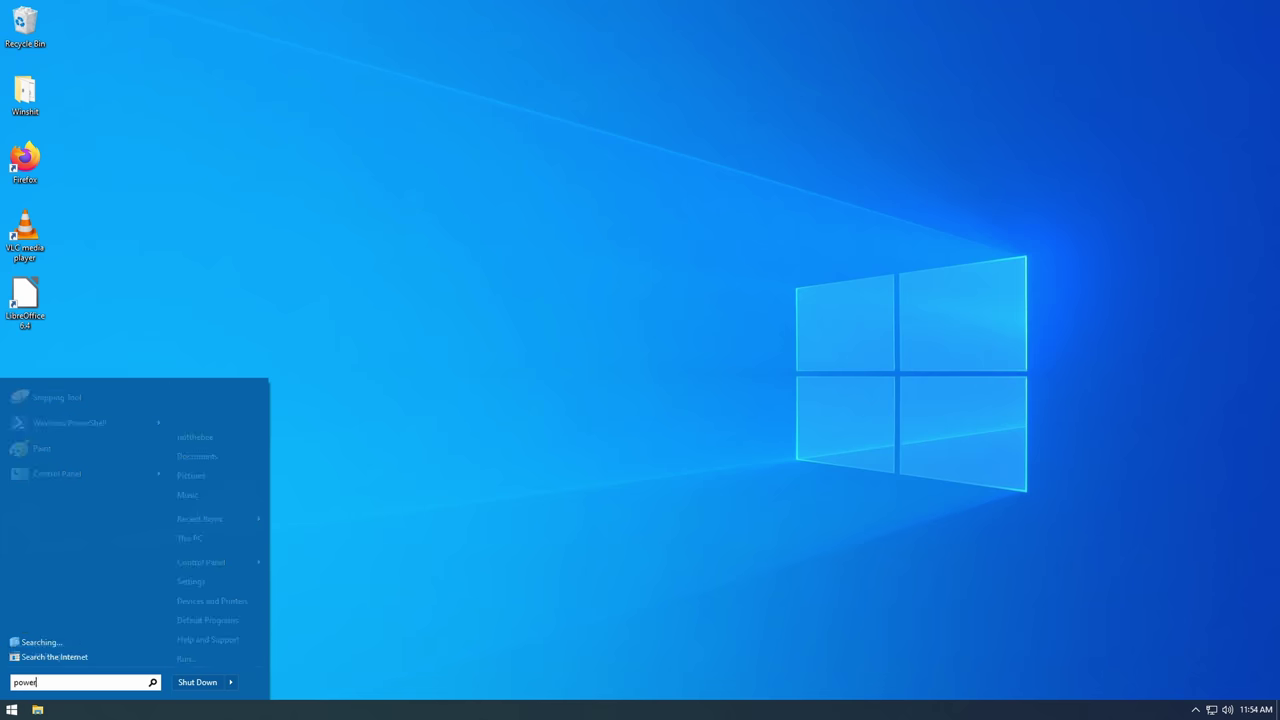
- Start PowerShell as administrator and list the user languages with Get-WinUserLanguageList
right_click(88, 408)
left_click(114, 426)
type("Get-WinUserLanguageList")
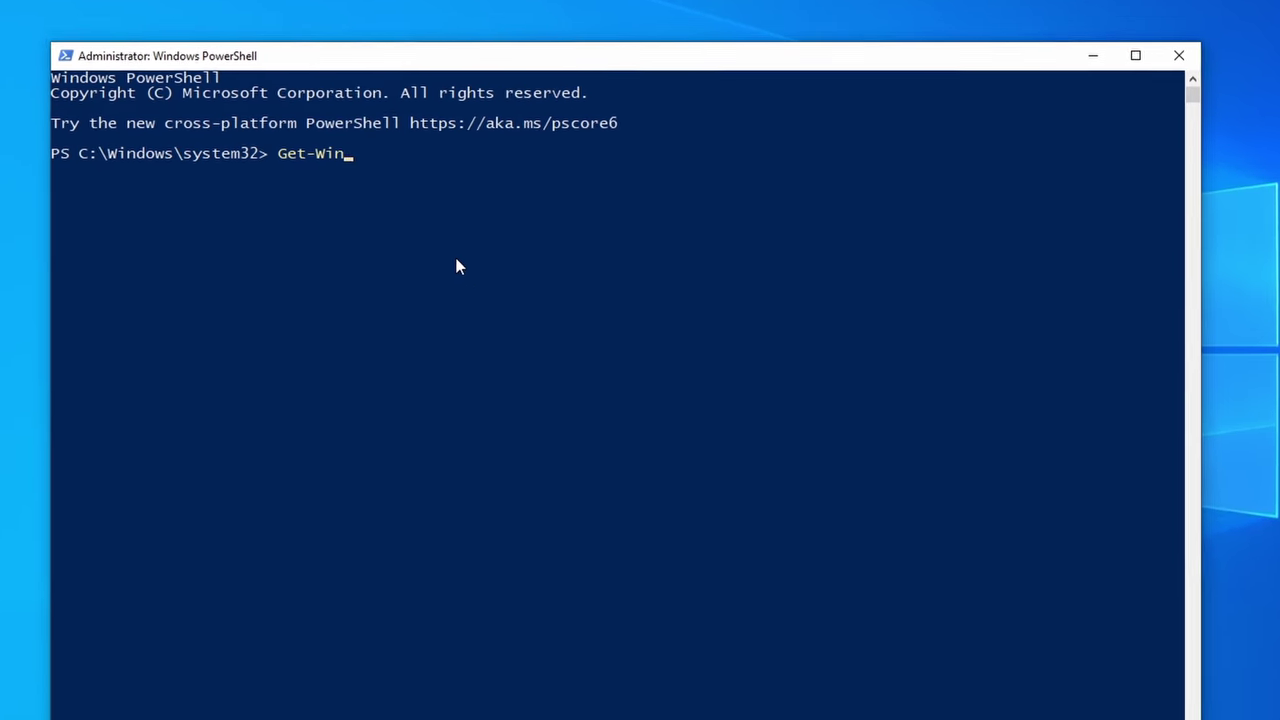
key("Return")
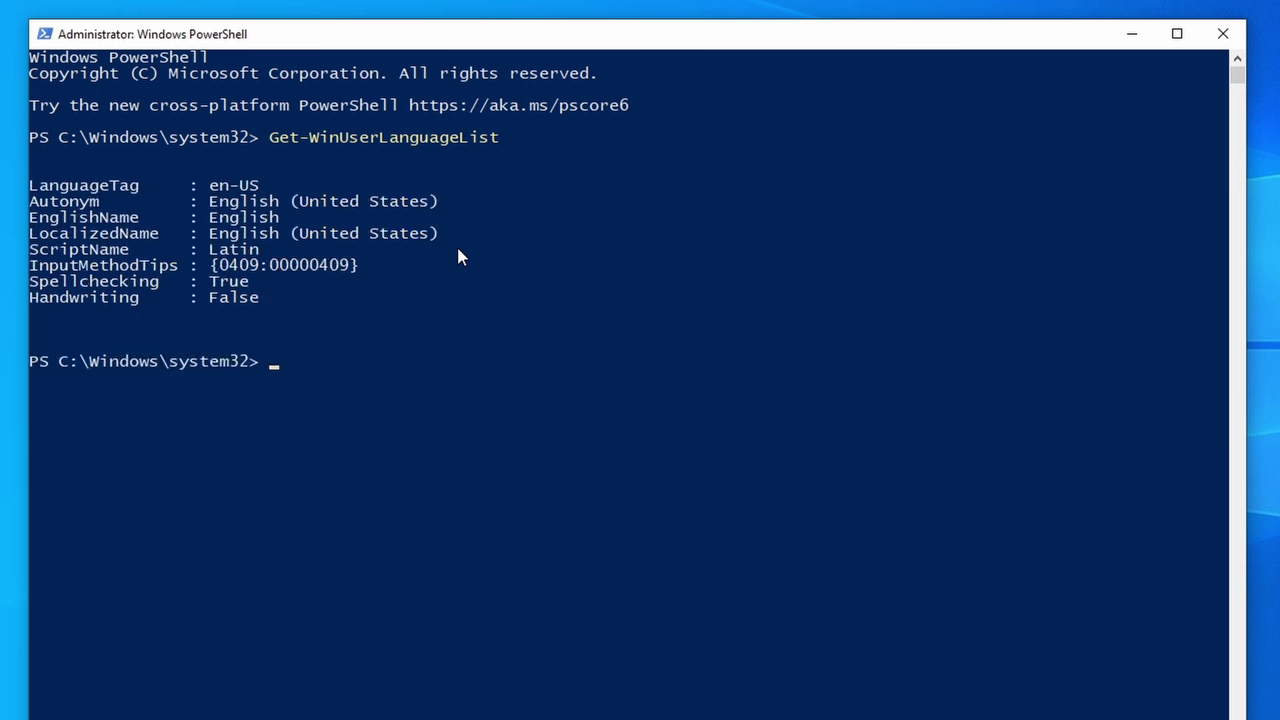
- Store the user language list in $List and add German to it with $List.add("de-DE")
type("$List = Get-WinUserLanguageList")
key("Return")
type("$List.add(\"ru")
key("BackSpace")
key("BackSpace")
type("de-DE\")")
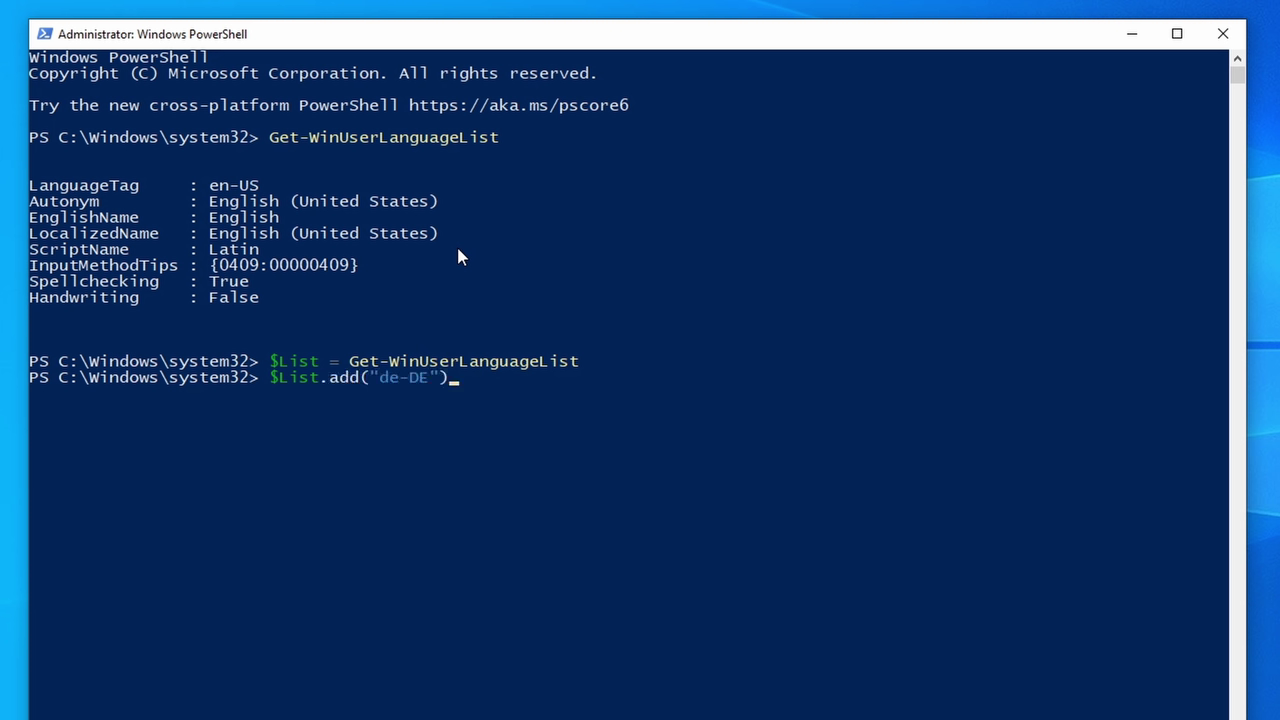
key("Return")
- Apply the languages with Set-WinUserLanguageList $List, confirm with y, and choose an input language
type("Sert")
key("BackSpace")
key("BackSpace")
type("t-WinUserLanguageList ")
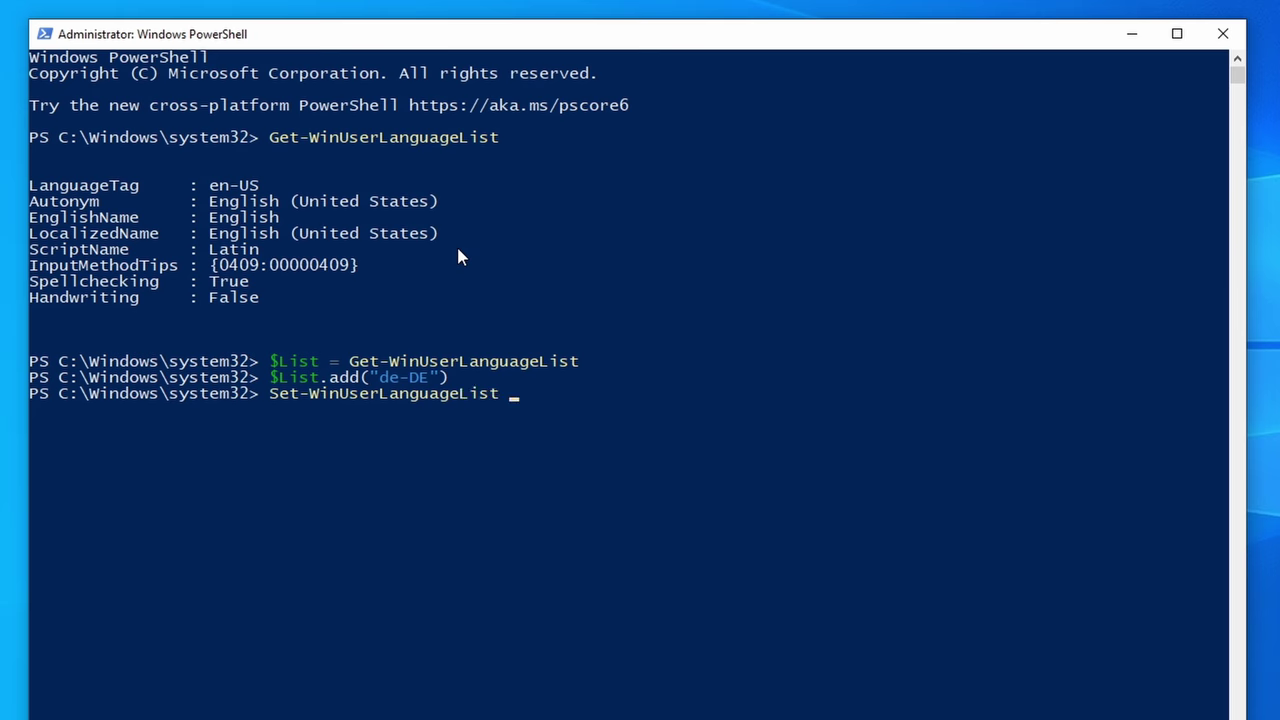
type("$List")
key("Return")
type("y")
key("Return")
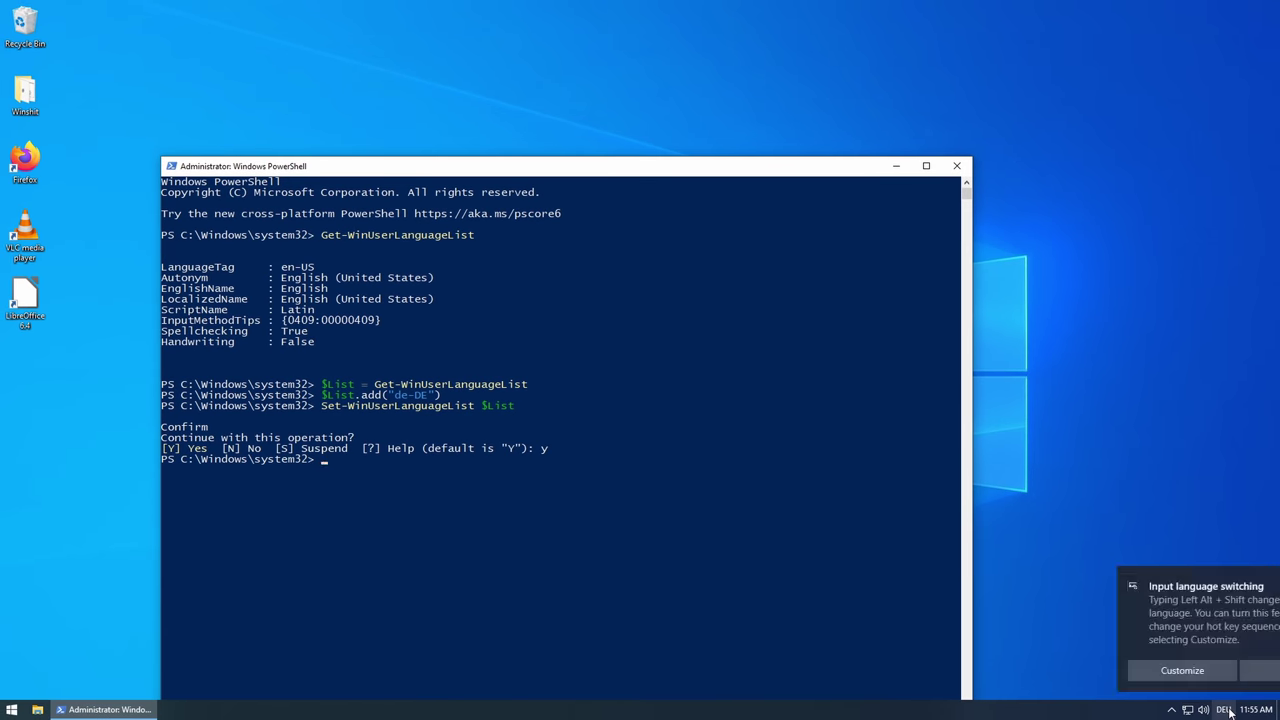
left_click(1230, 710)
left_click(1094, 634)
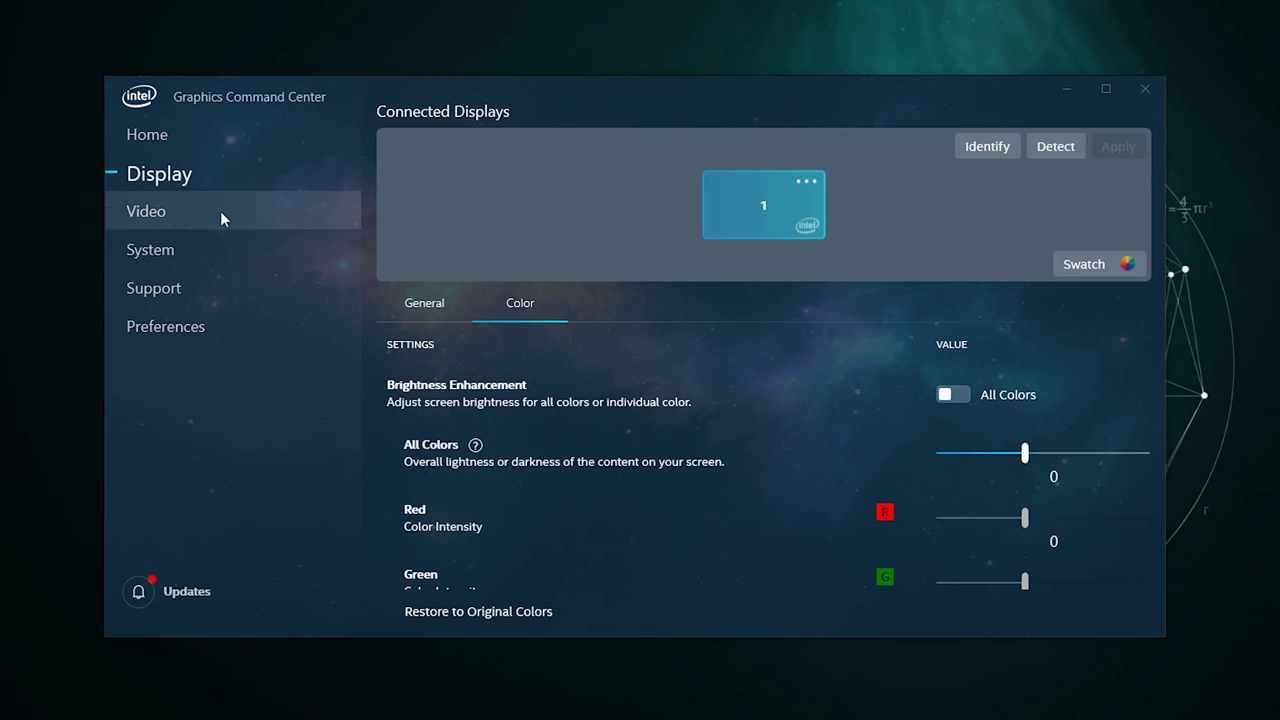
- In Intel Graphics Command Center, preview the sample clips in the video settings and choose the Brighten Video mode
left_click(221, 213)
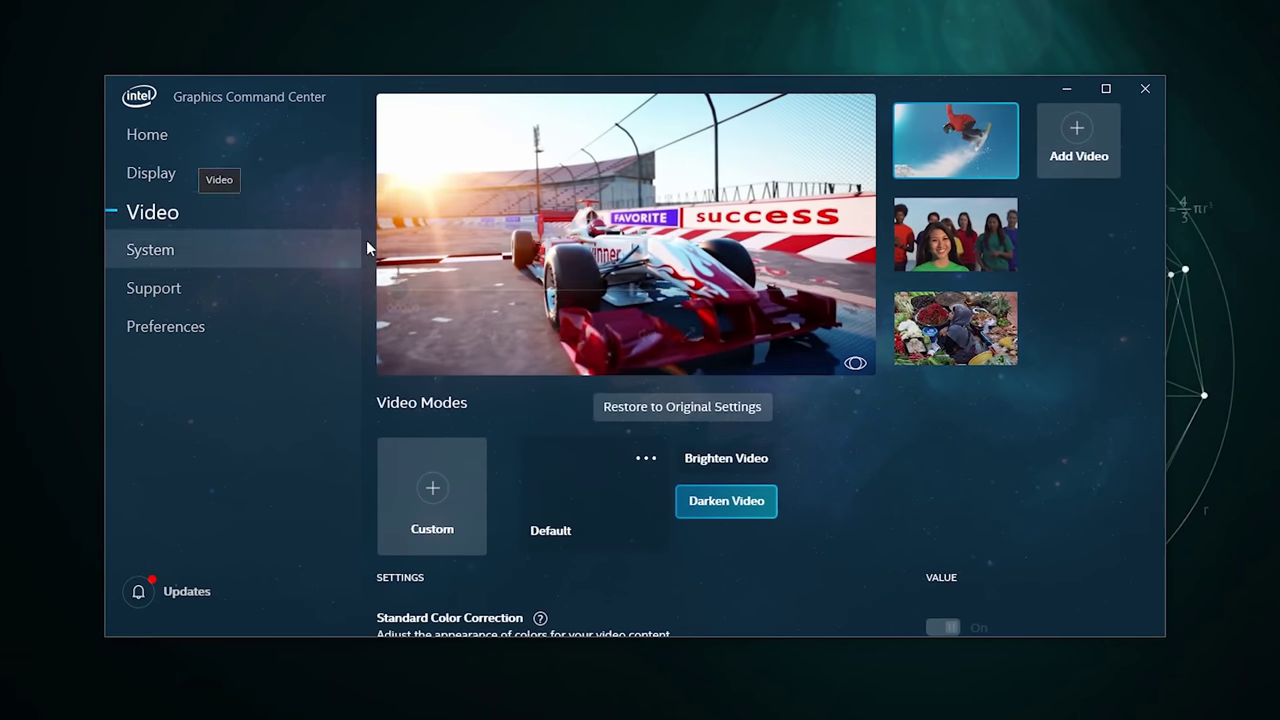
left_click(930, 220)
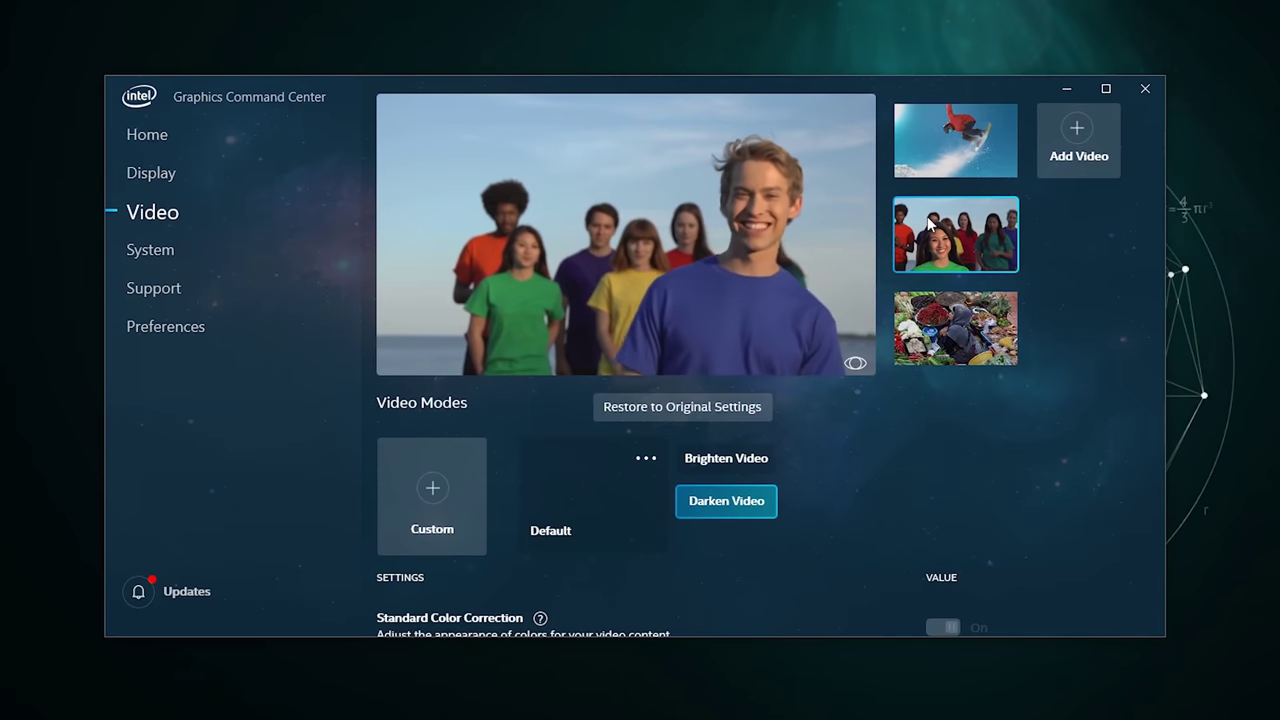
left_click(945, 335)
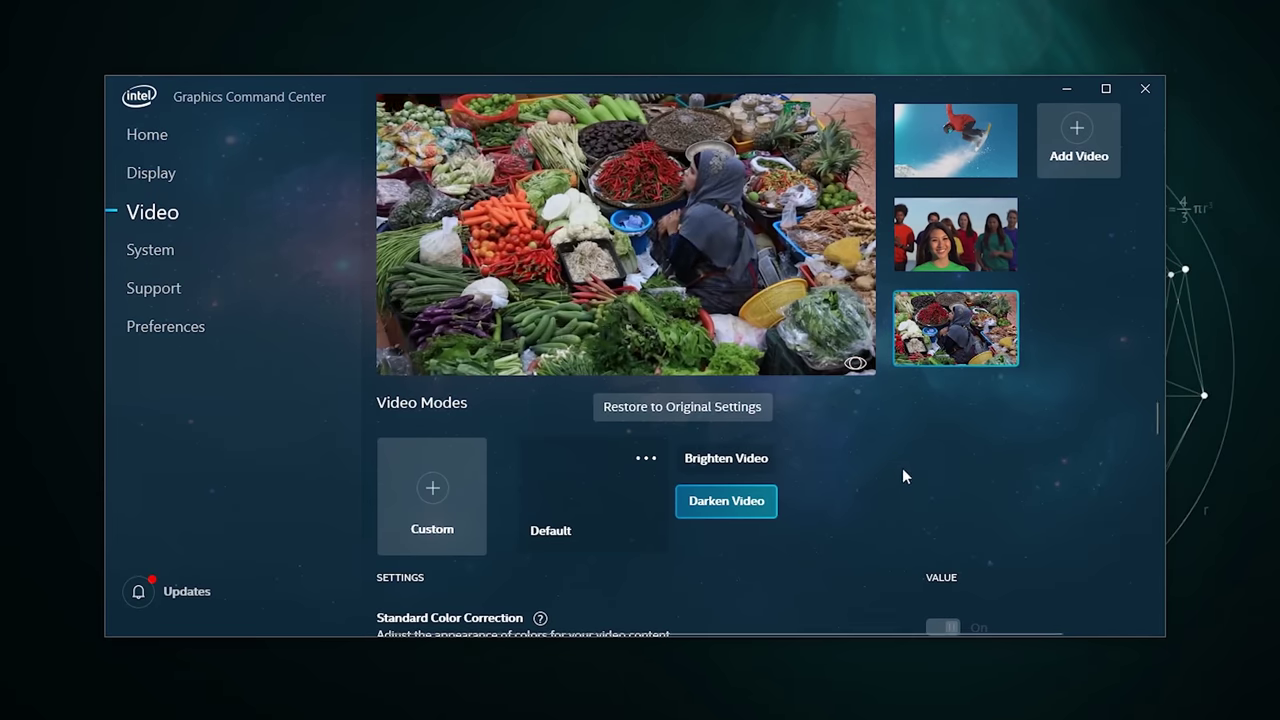
scroll(902, 470, "down", 3)
scroll(903, 470, "down", 3)
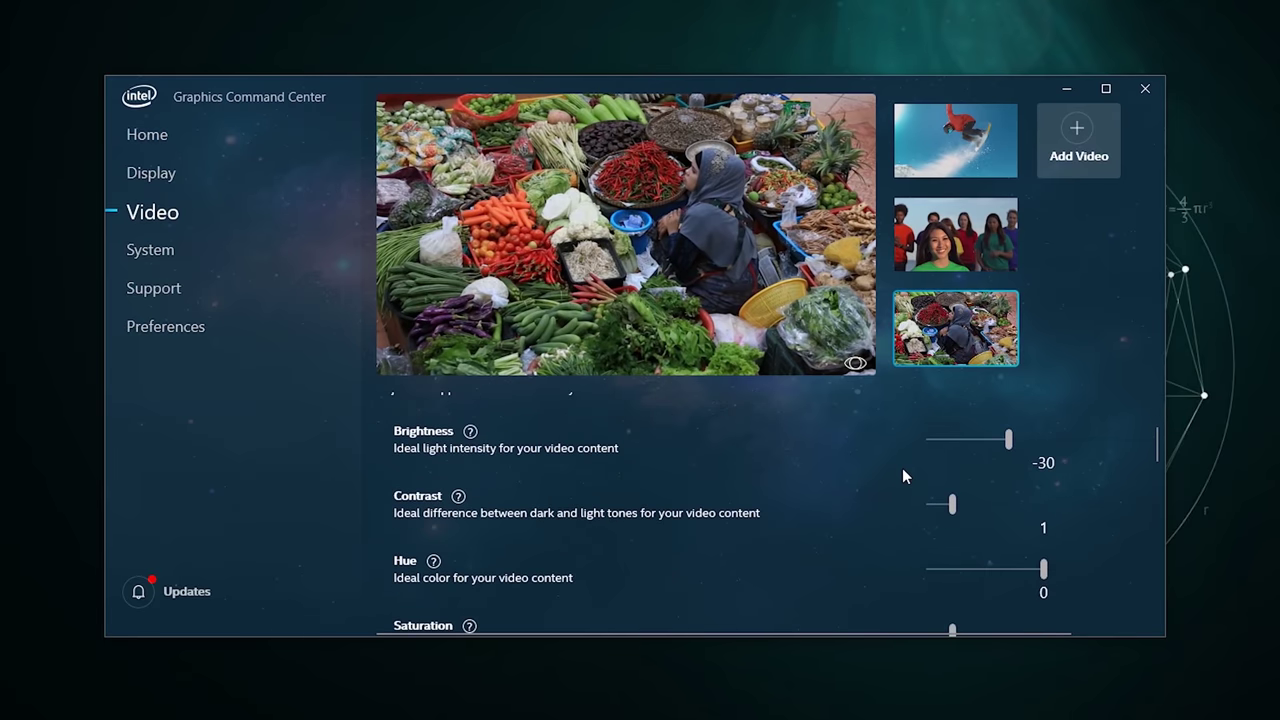
scroll(902, 476, "down", 5)
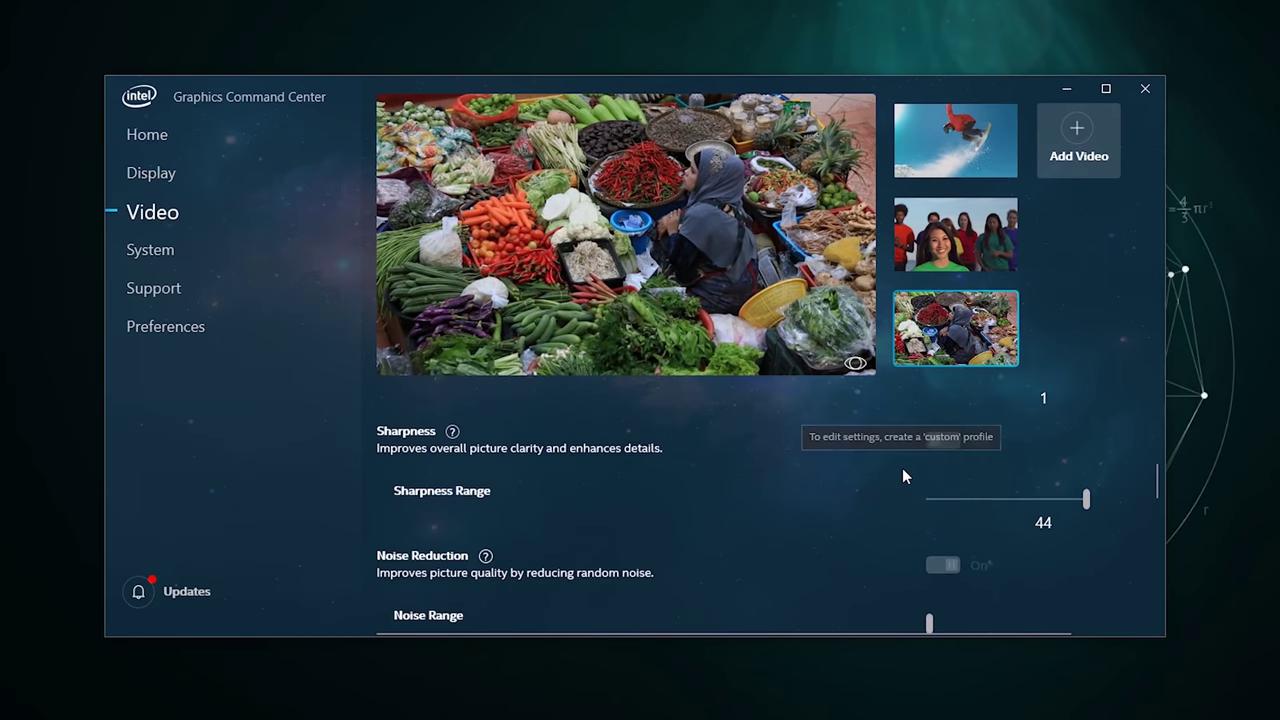
scroll(902, 470, "up", 10)
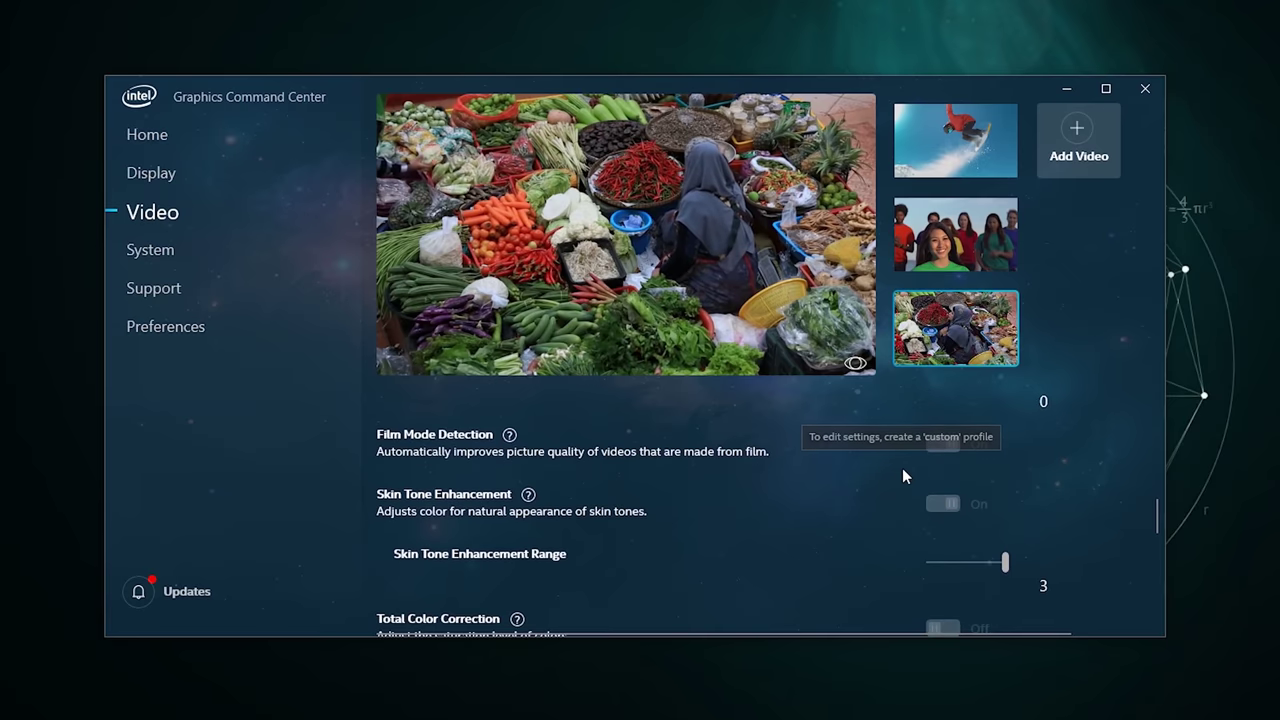
left_click(729, 458)
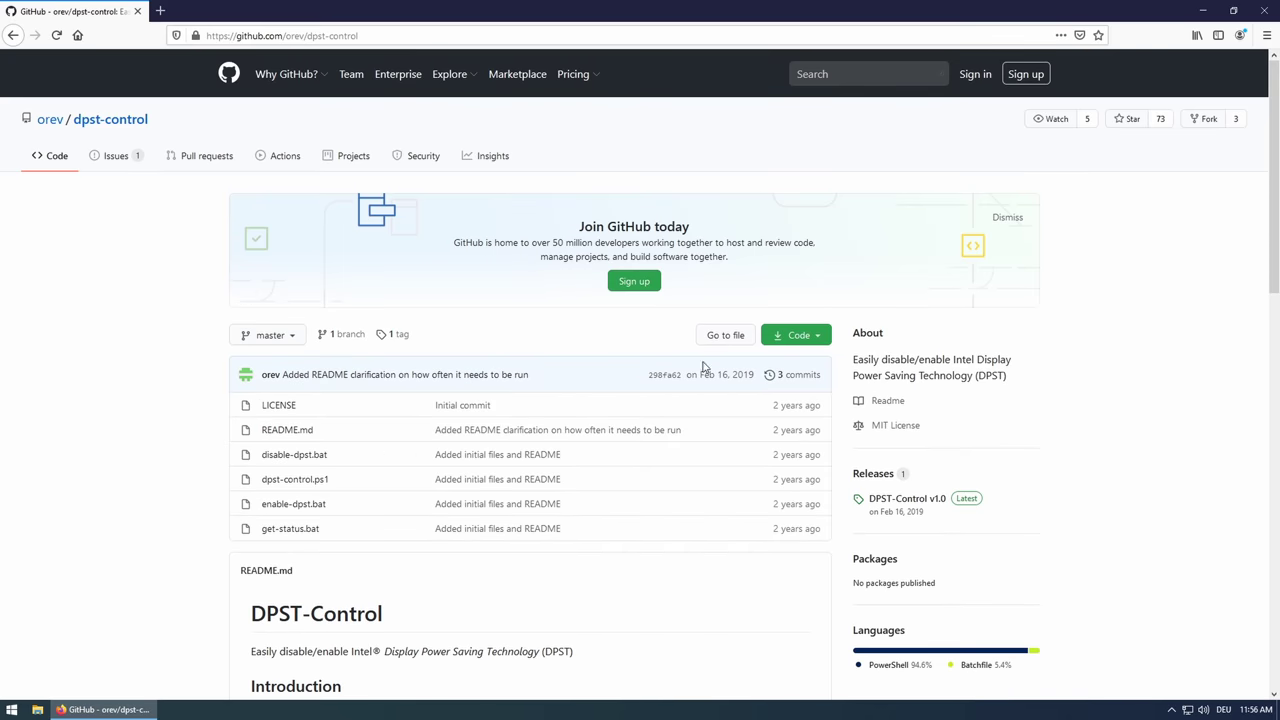
- Download the DPST-Control v1.0 source code zip from the latest release of the dpst-control repository
scroll(1148, 377, "down", 1)
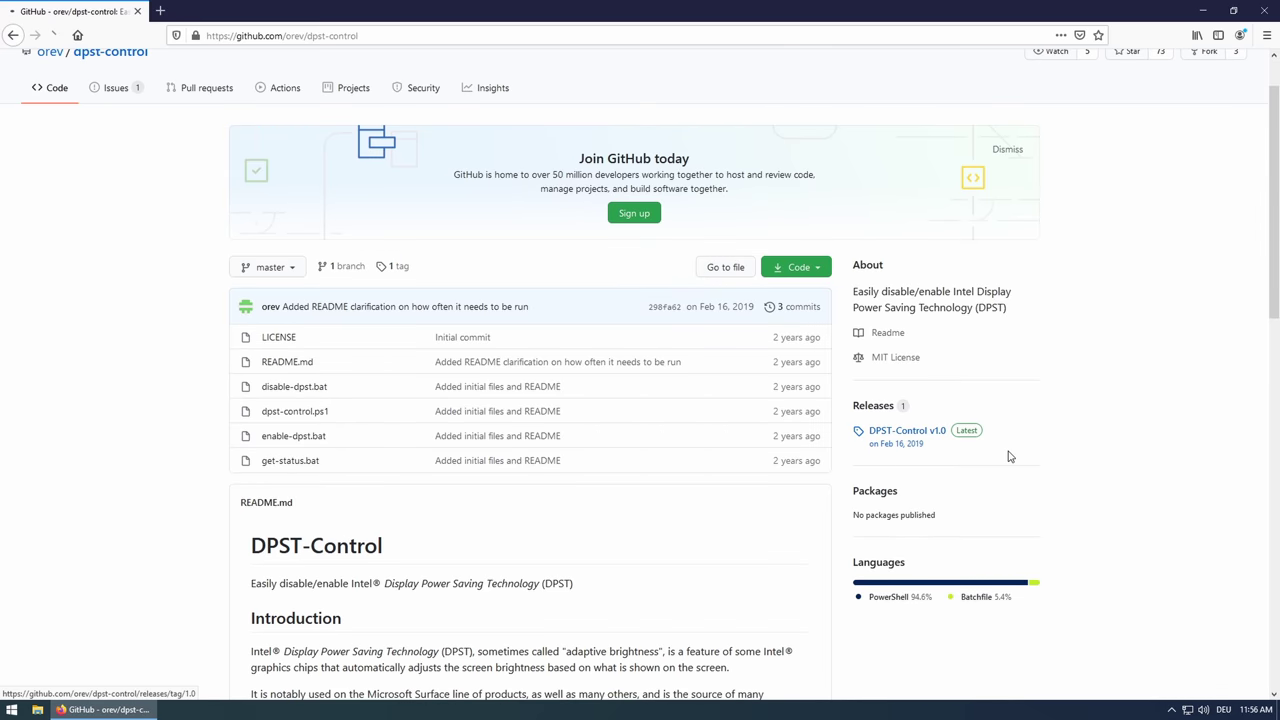
left_click(446, 396)
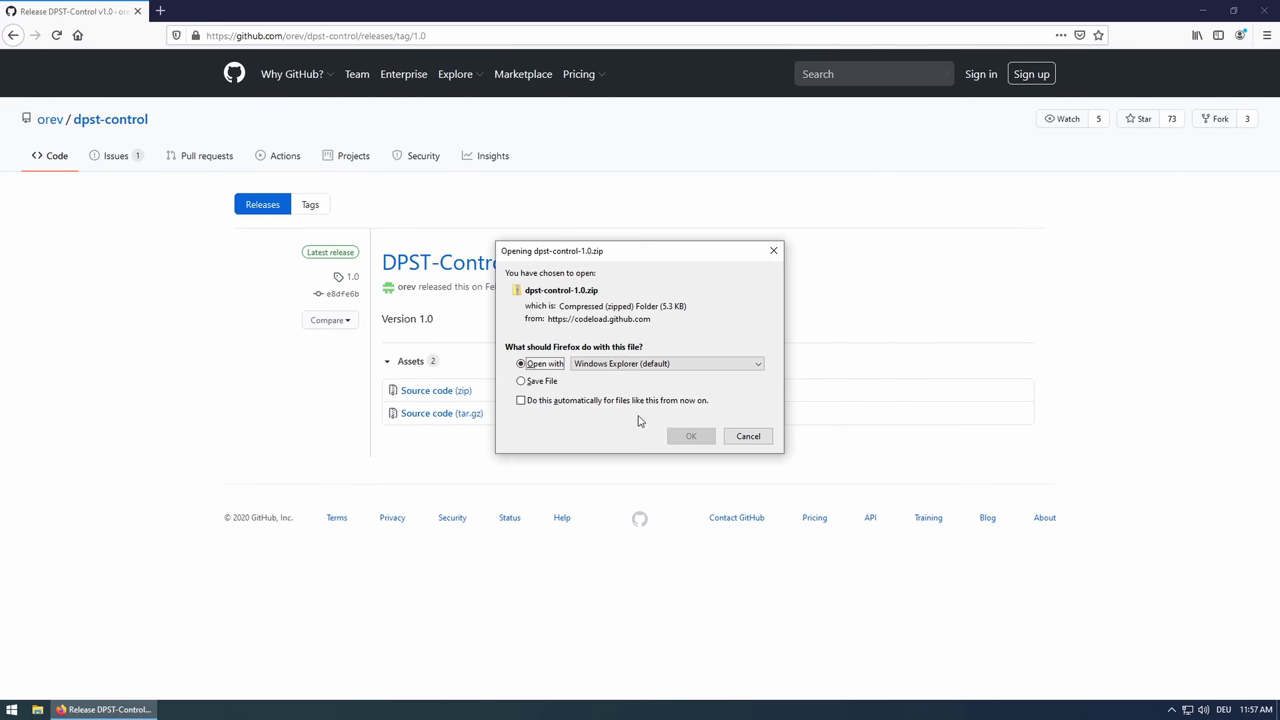
left_click(691, 436)
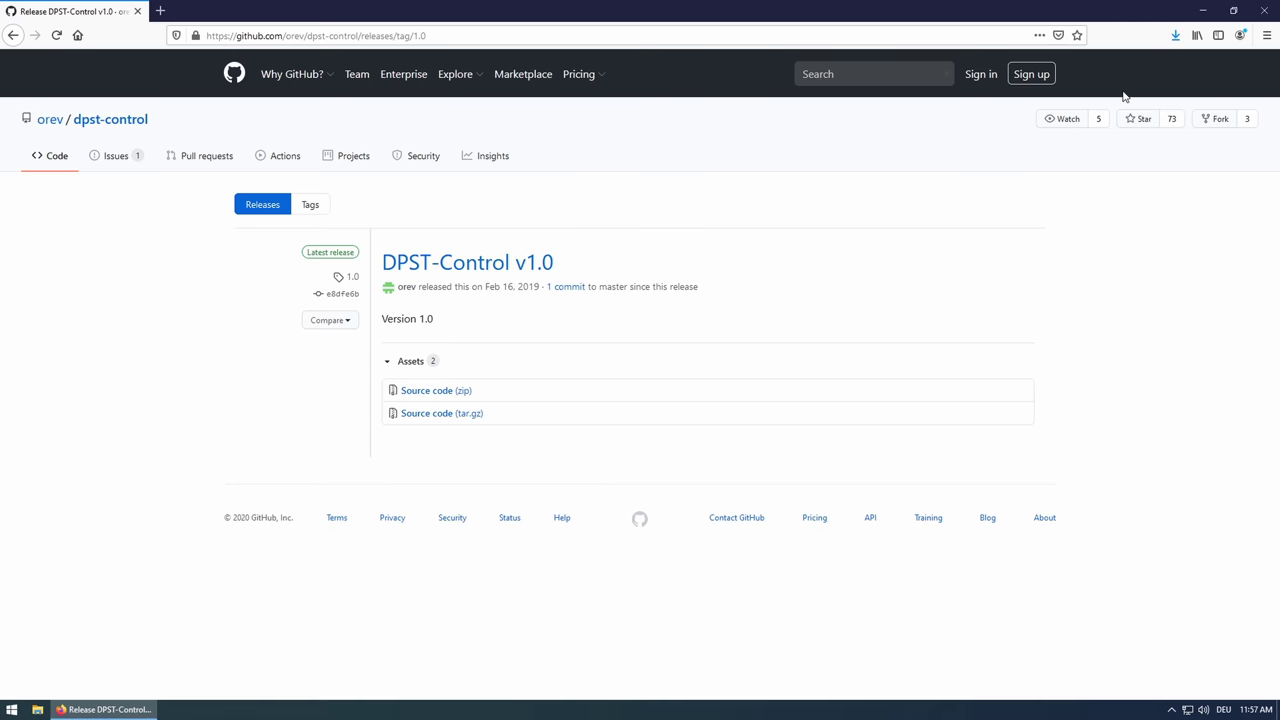
- Extract dpst-control-1.0.zip in Downloads with 7-Zip and open the extracted dpst-control-1.0 folder
left_click(1166, 60)
right_click(490, 255)
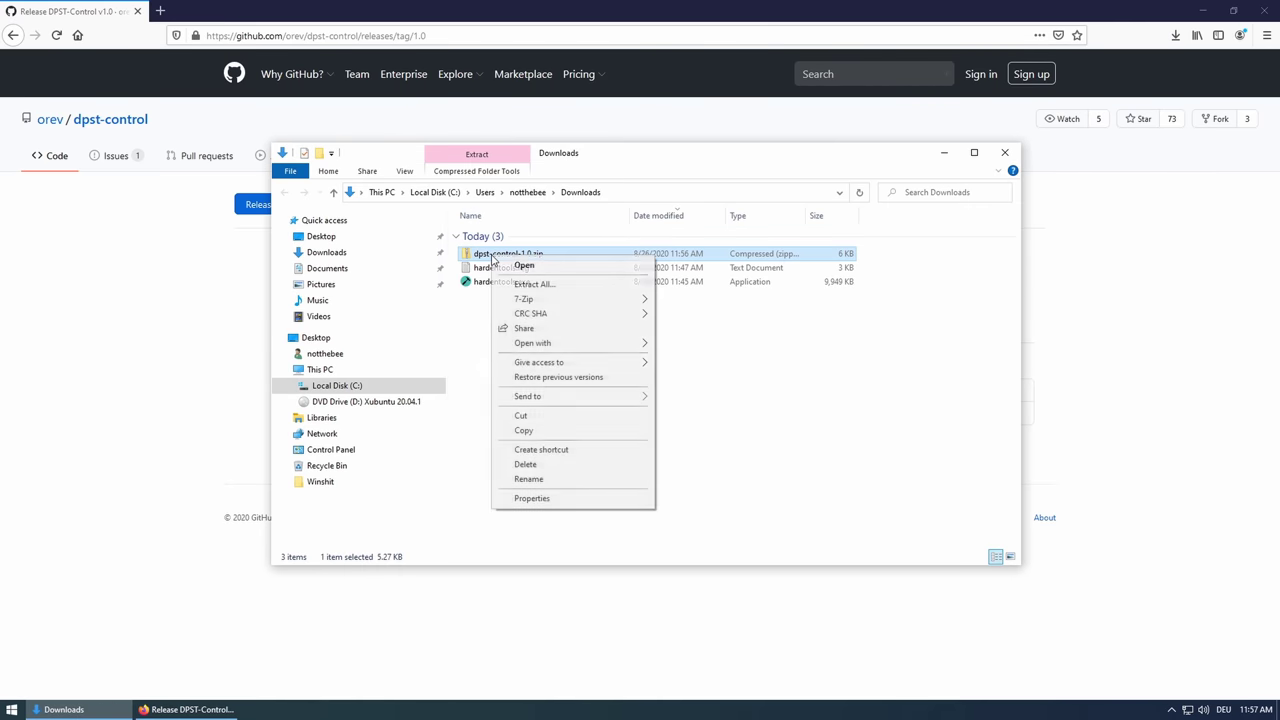
mouse_move(540, 300)
left_click(712, 362)
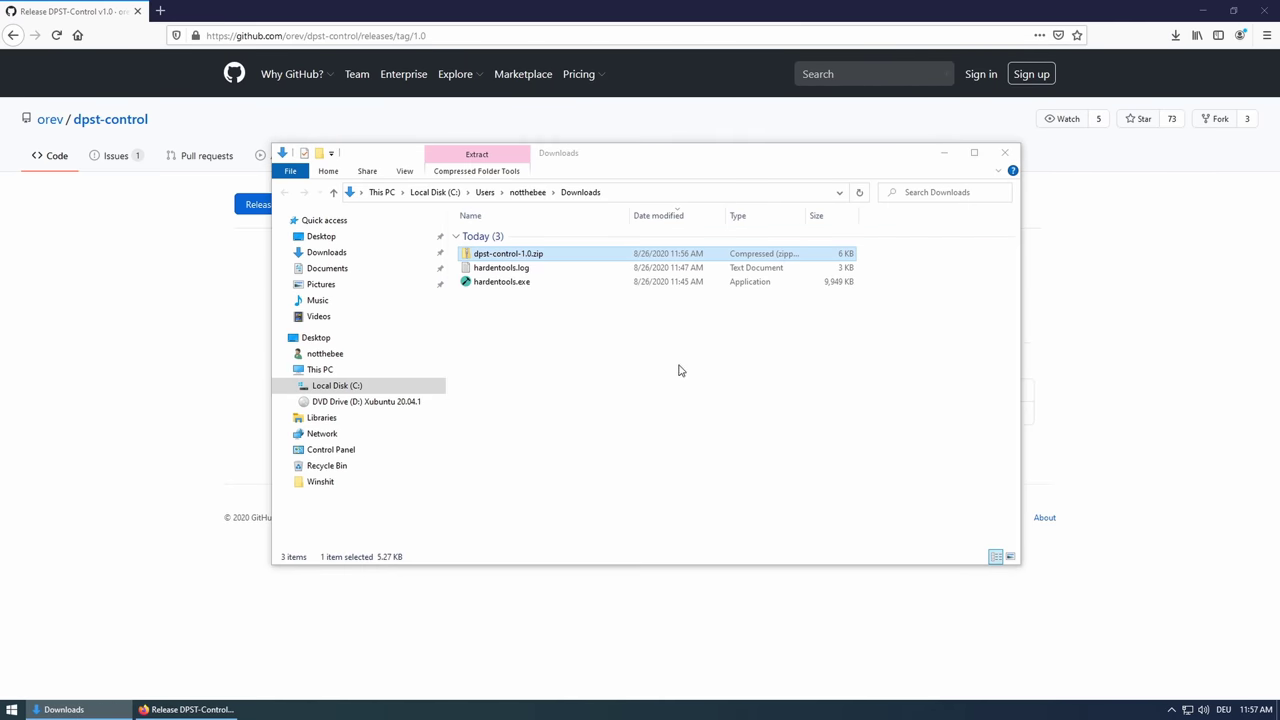
double_click(500, 297)
- Run disable-dpst.bat as administrator, switch the input language to English and dismiss the script's console window
right_click(500, 235)
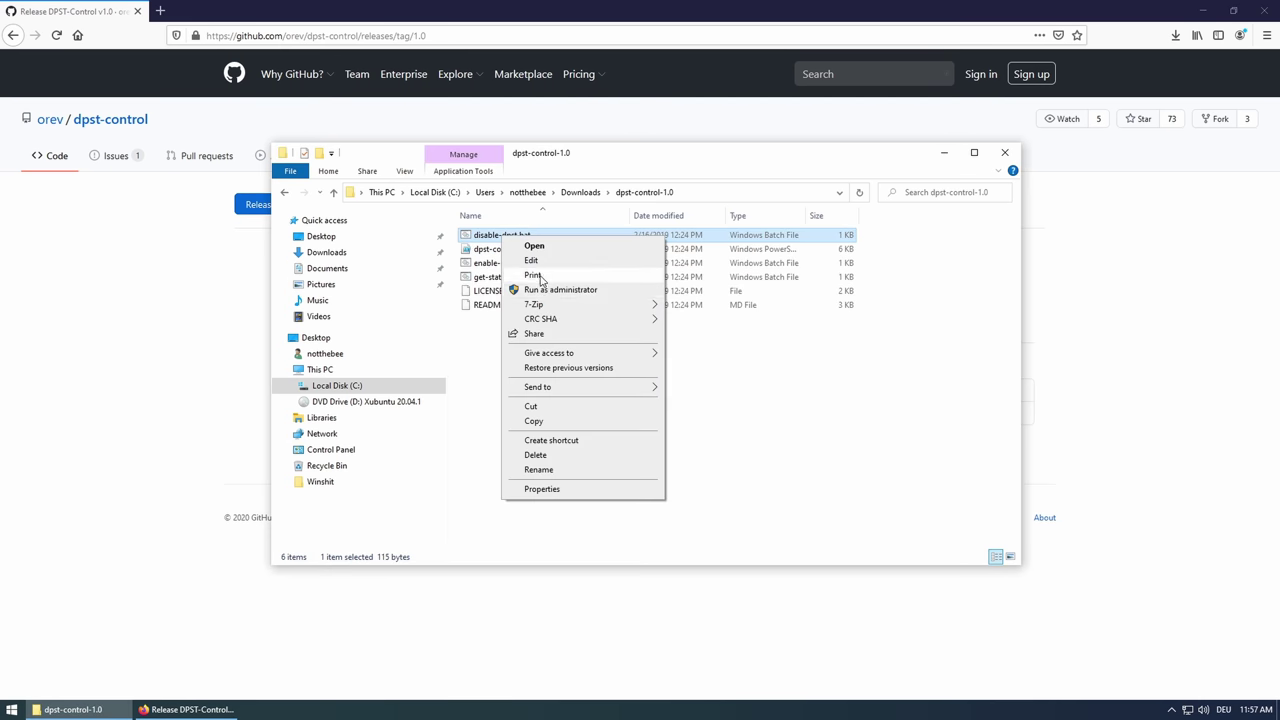
left_click(578, 290)
key("alt+shift")
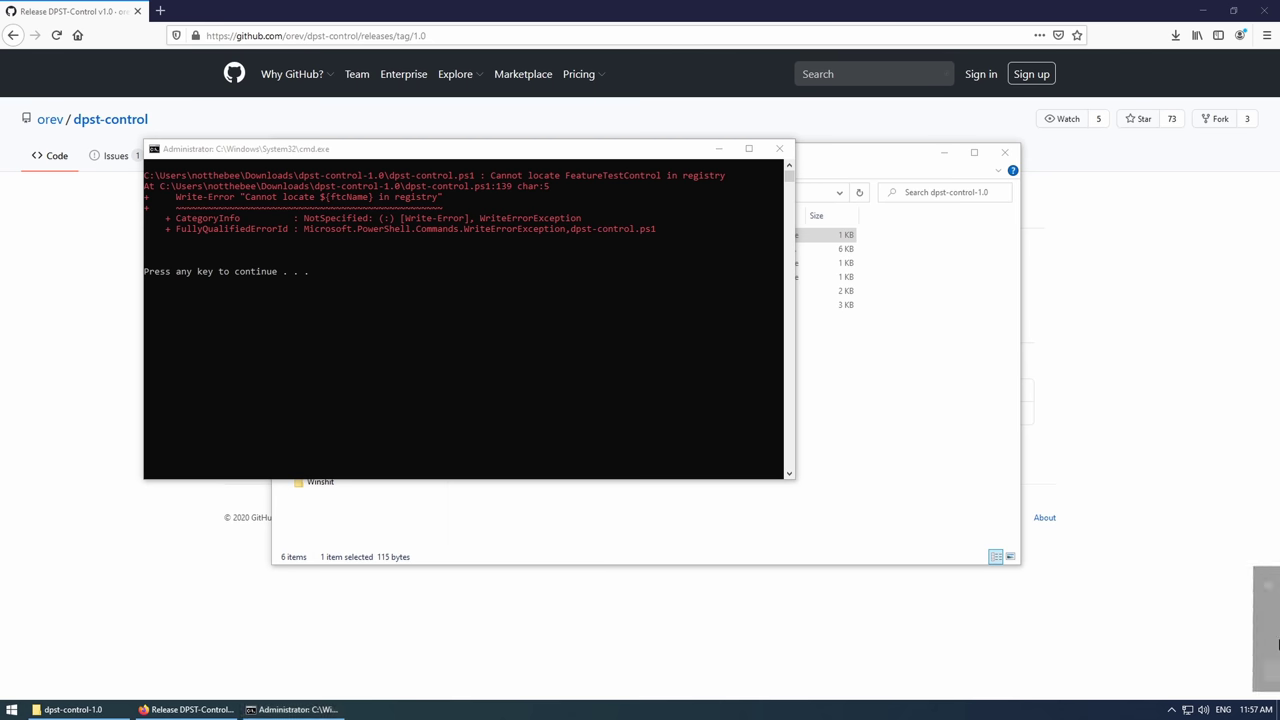
left_click(599, 324)
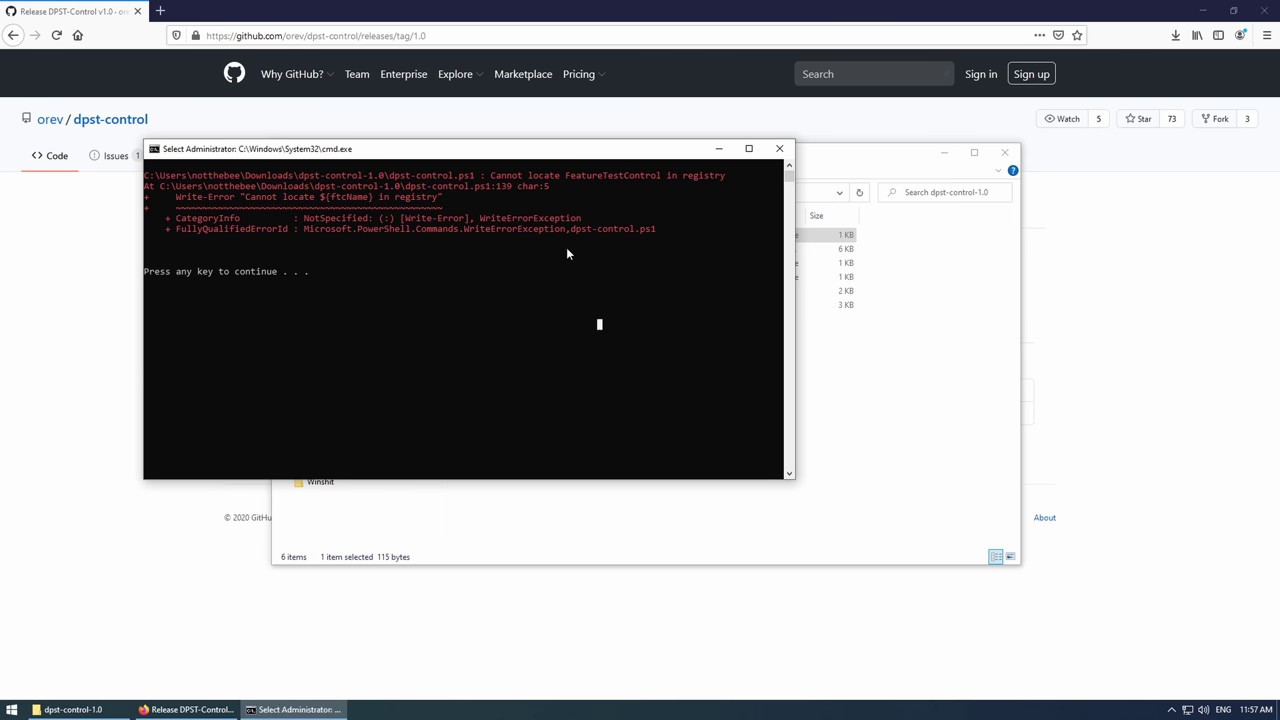
key("Return")
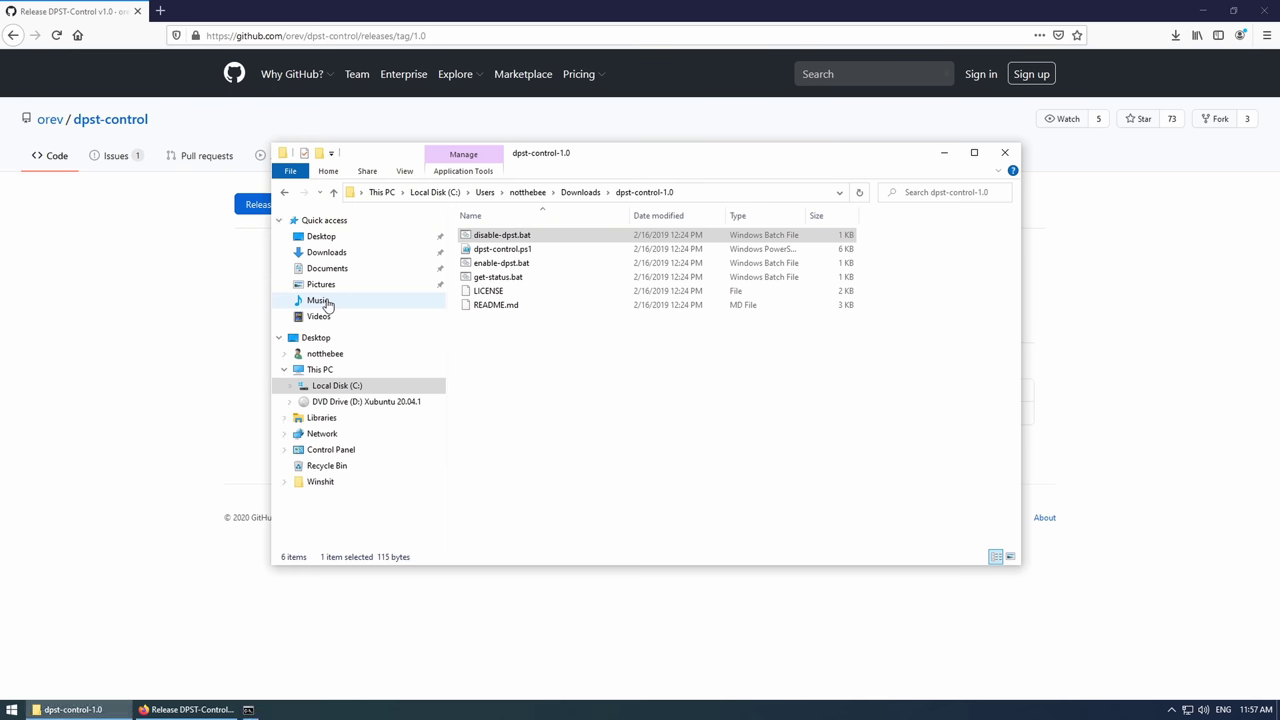